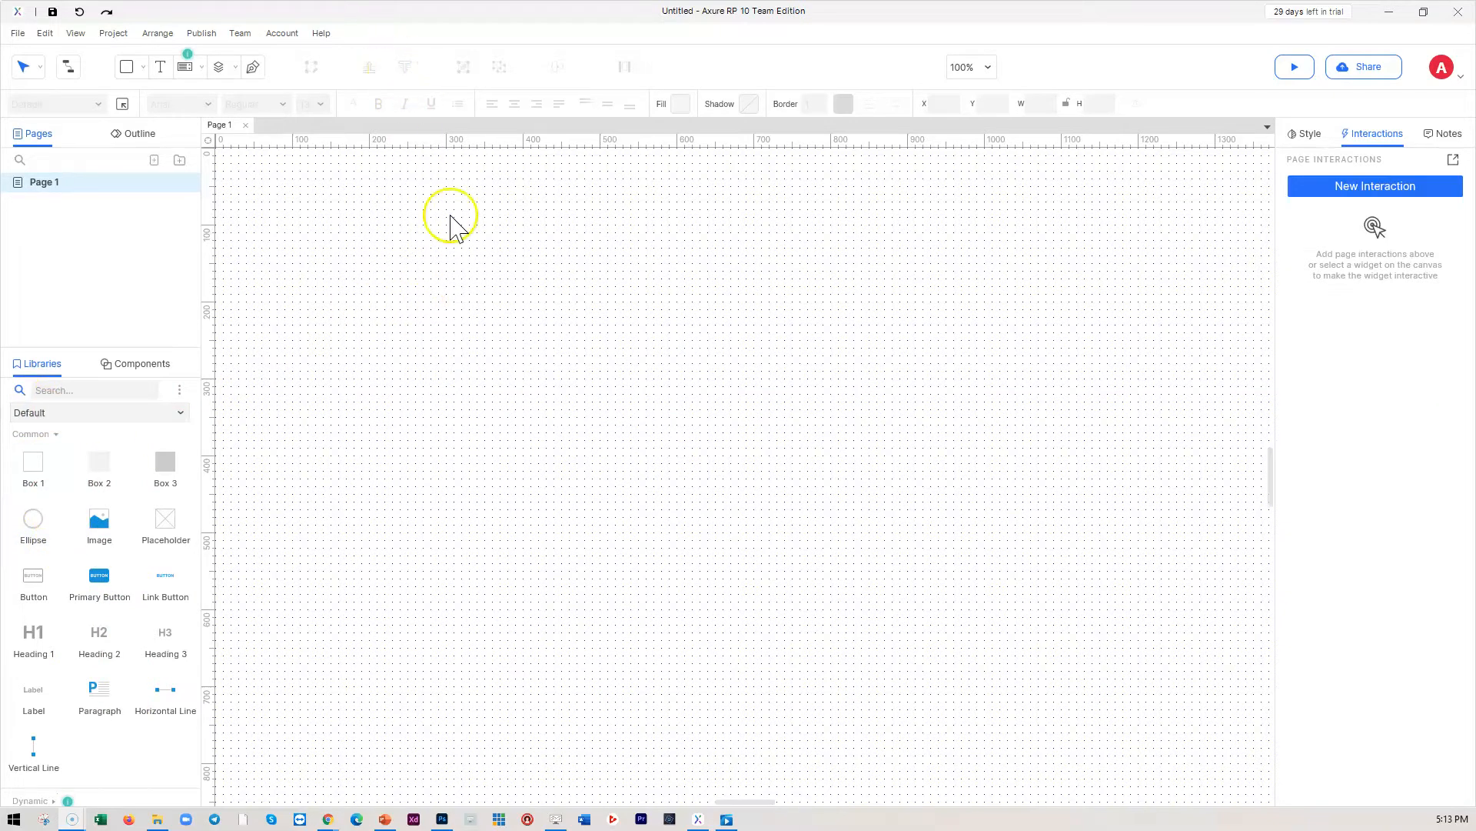
- Place two Box 1 widgets on the canvas, the second lower and to the right of the first
drag(31, 481, 478, 260)
drag(35, 481, 776, 337)
click(742, 548)
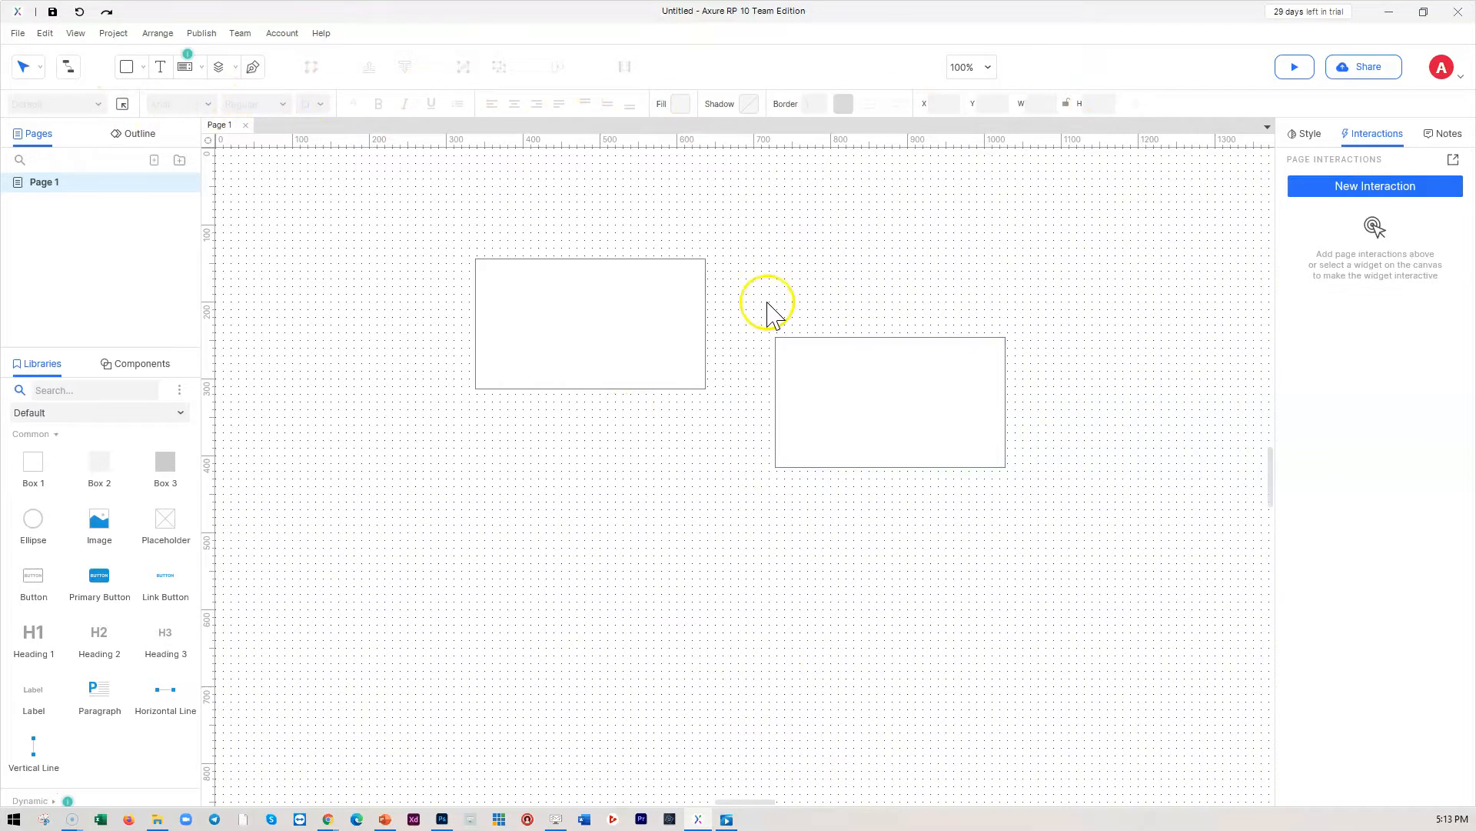
- Fill the first box with the blue from the recent colors
click(516, 302)
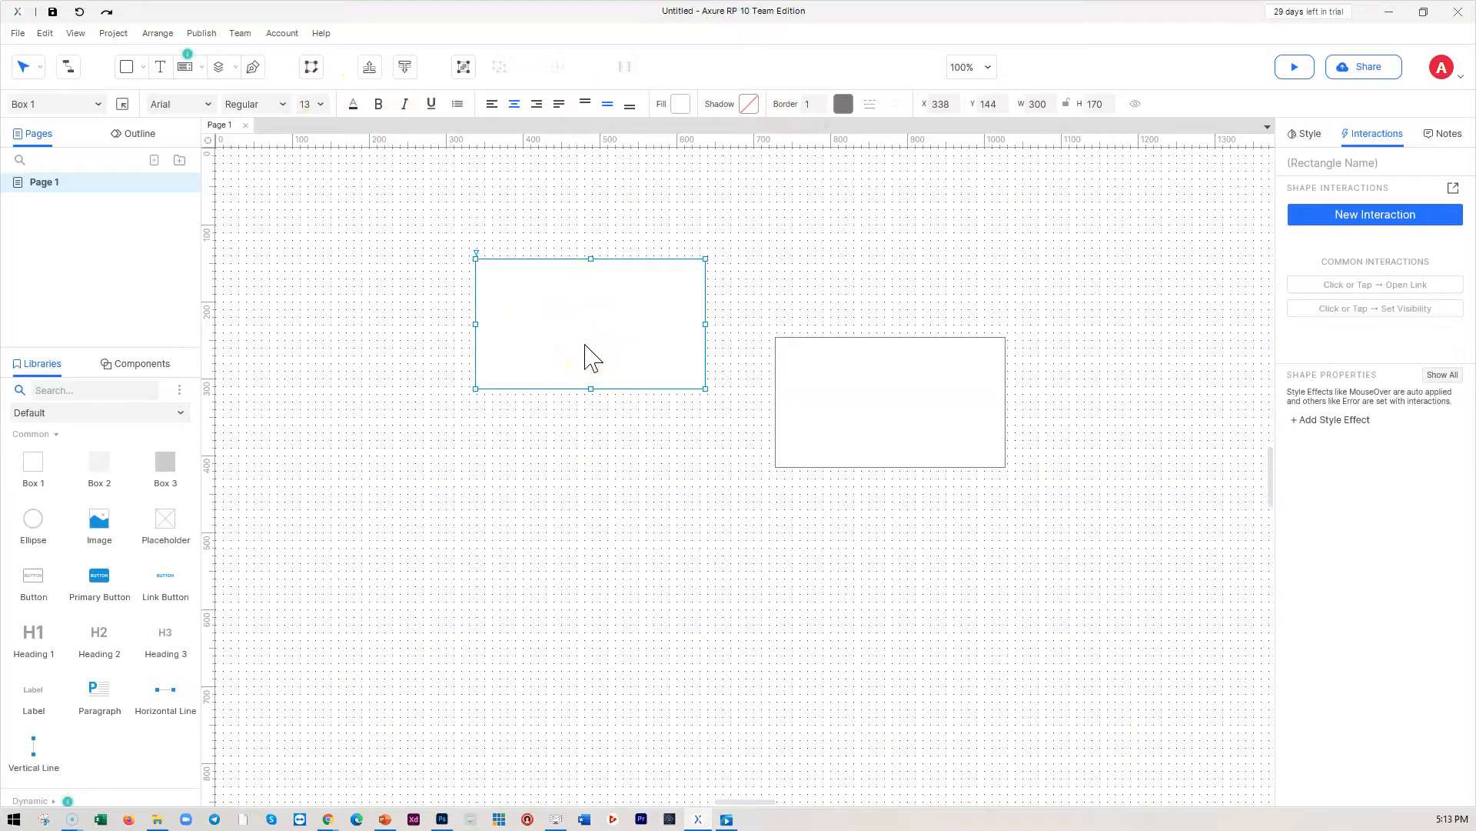
click(682, 105)
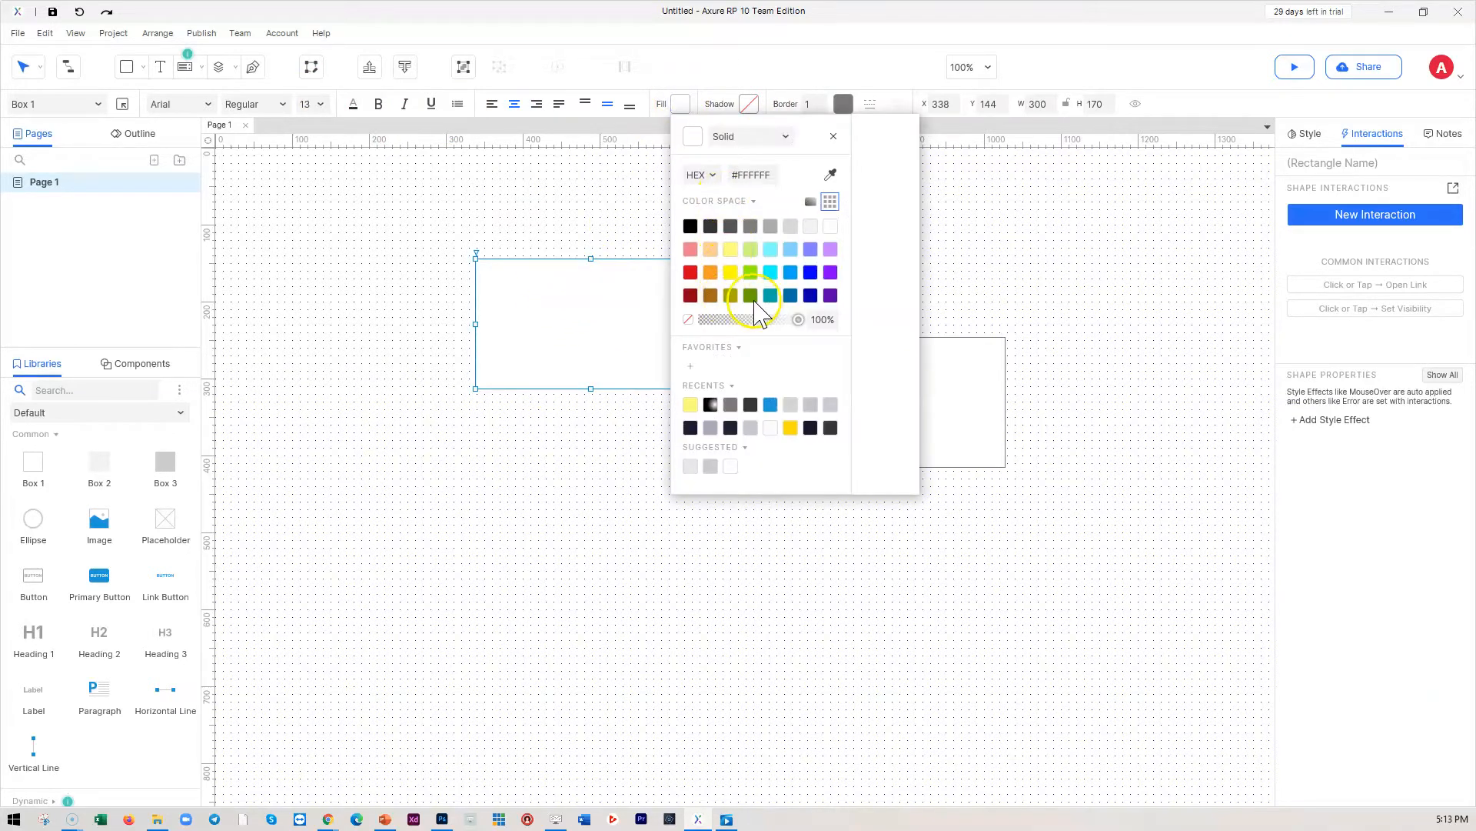
click(771, 404)
click(542, 450)
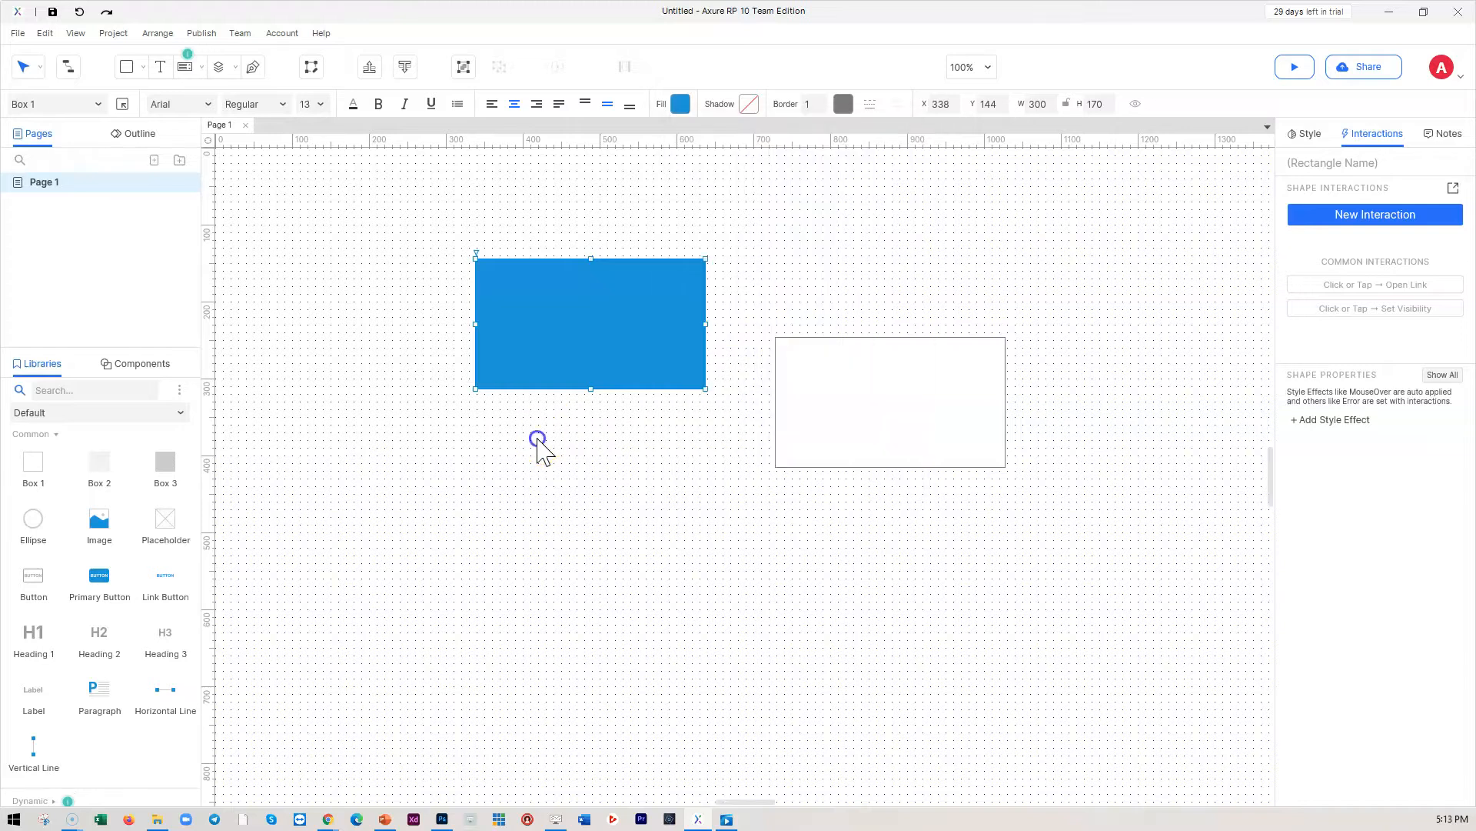
- Give the blue box a border of thickness 3 in dark blue #016FA0
click(621, 318)
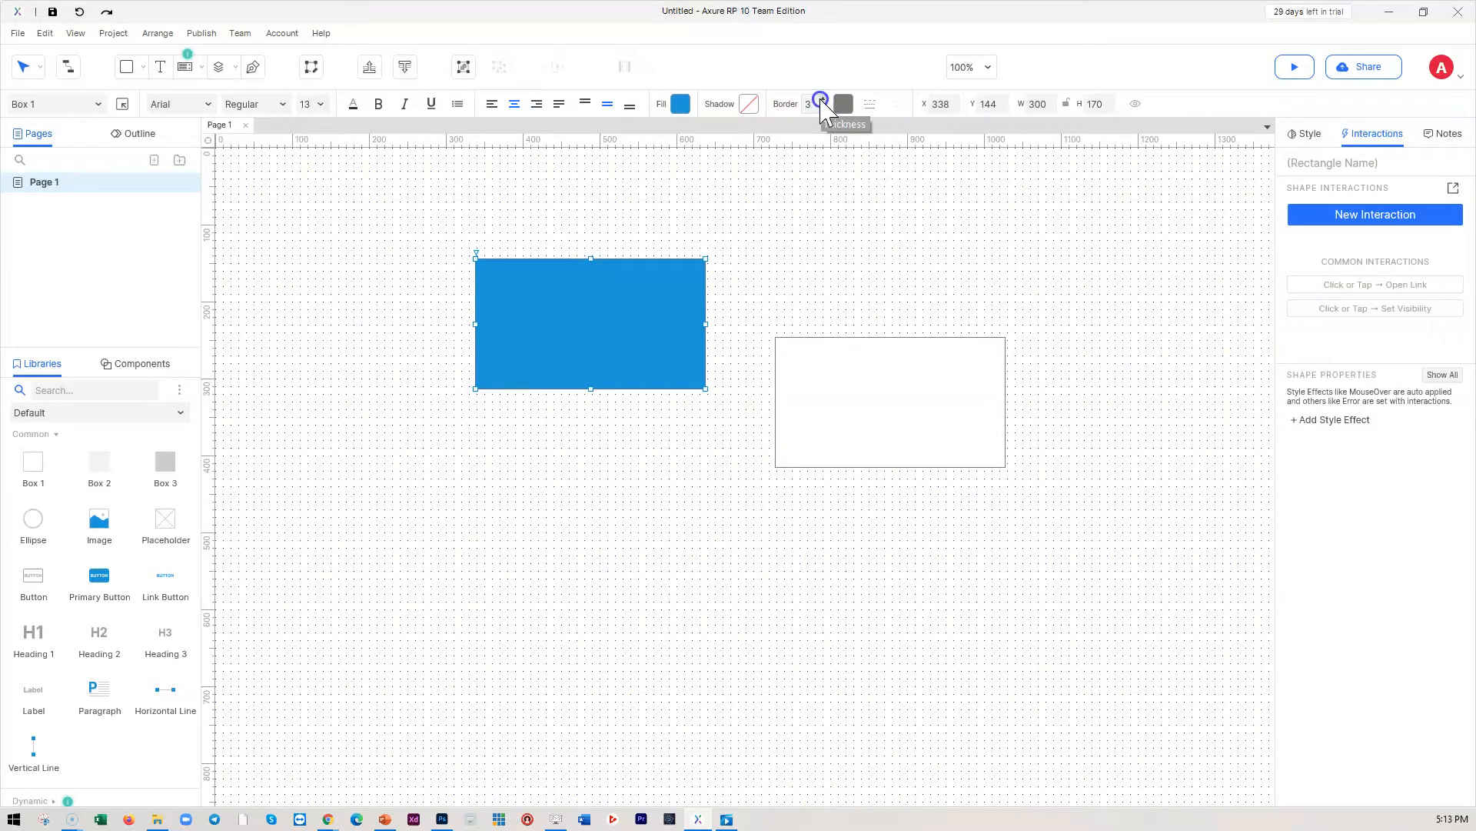
click(844, 105)
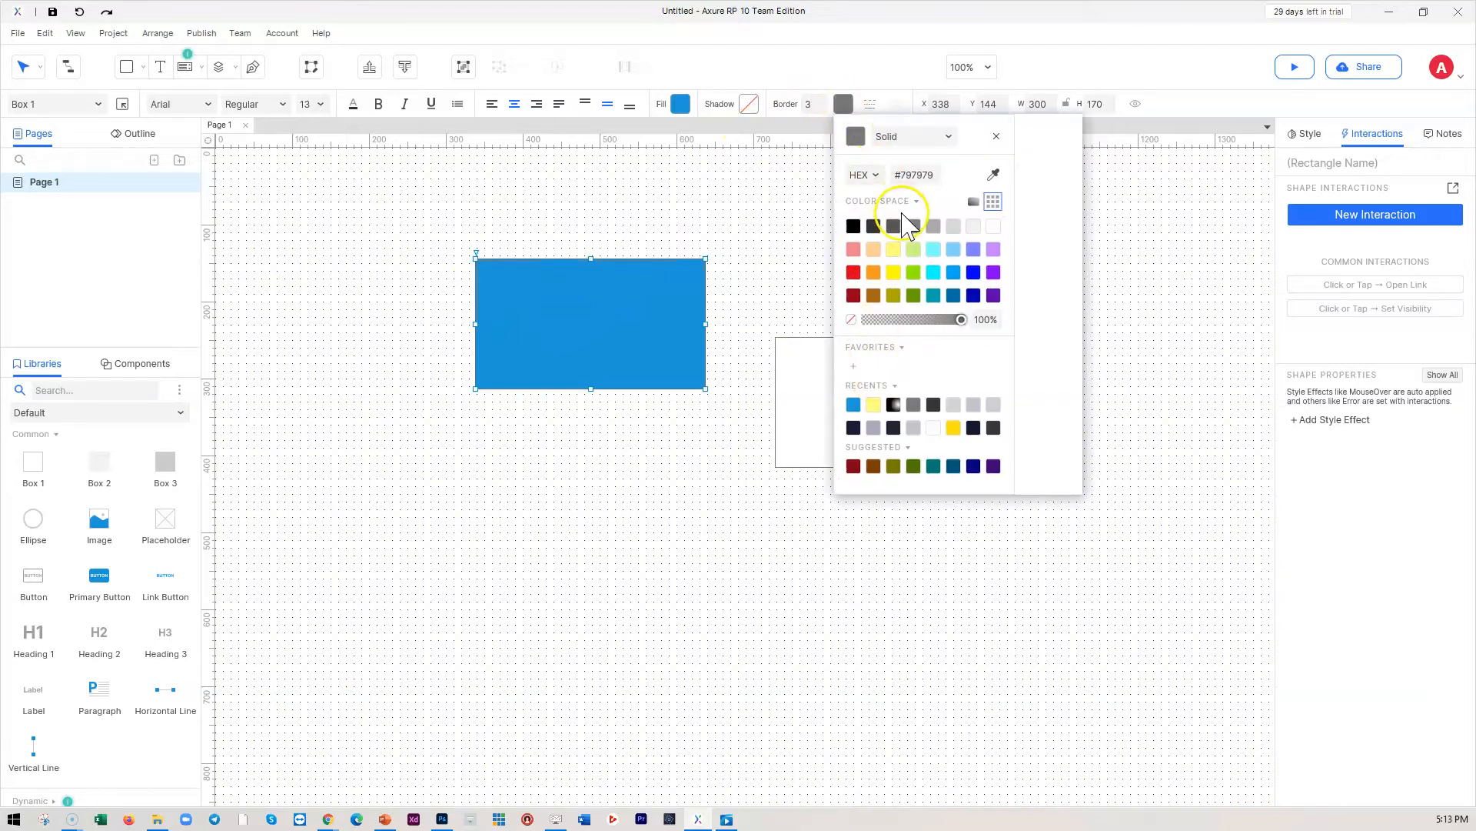
click(954, 296)
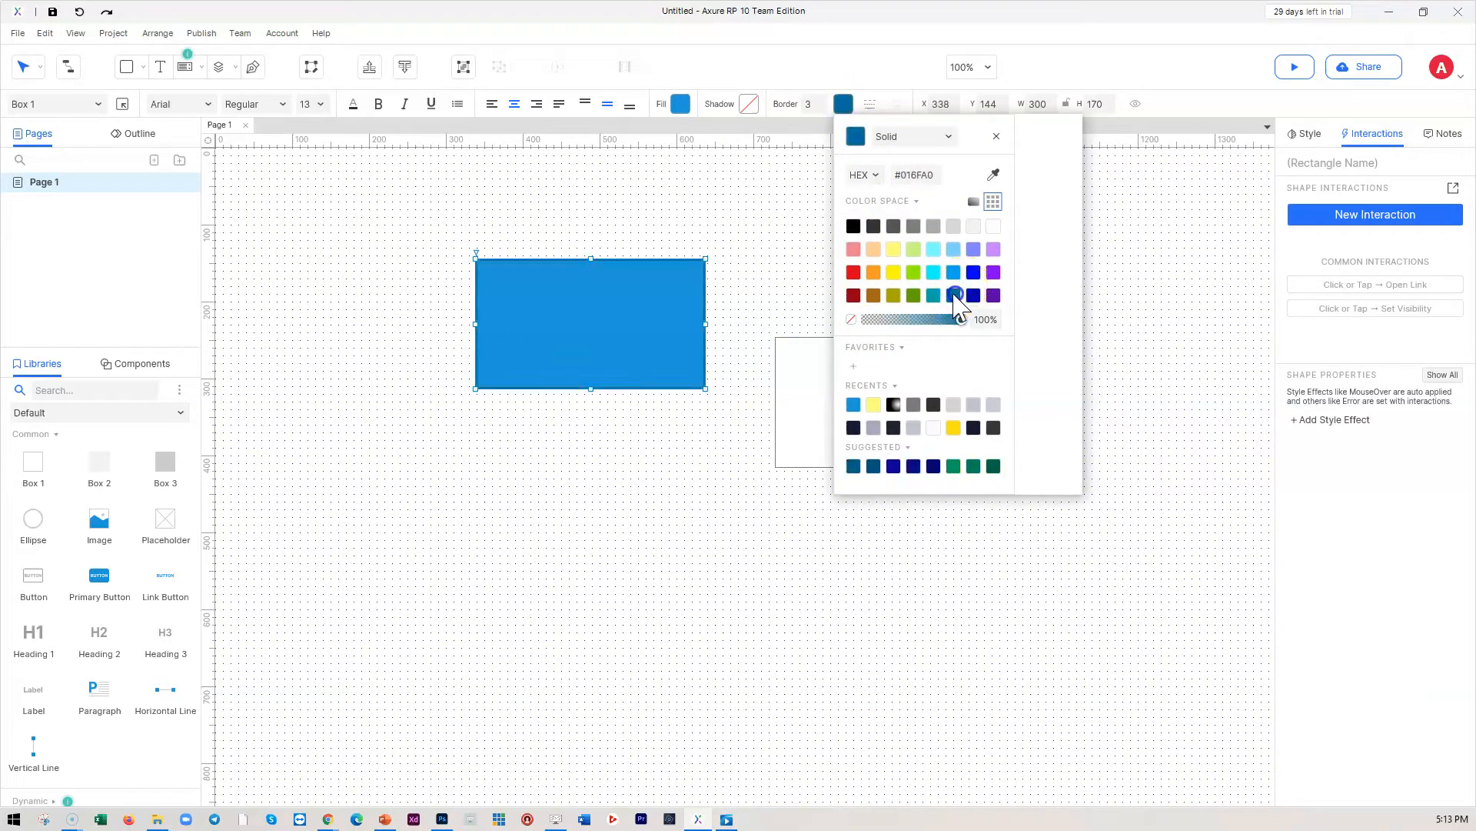
click(766, 244)
click(791, 268)
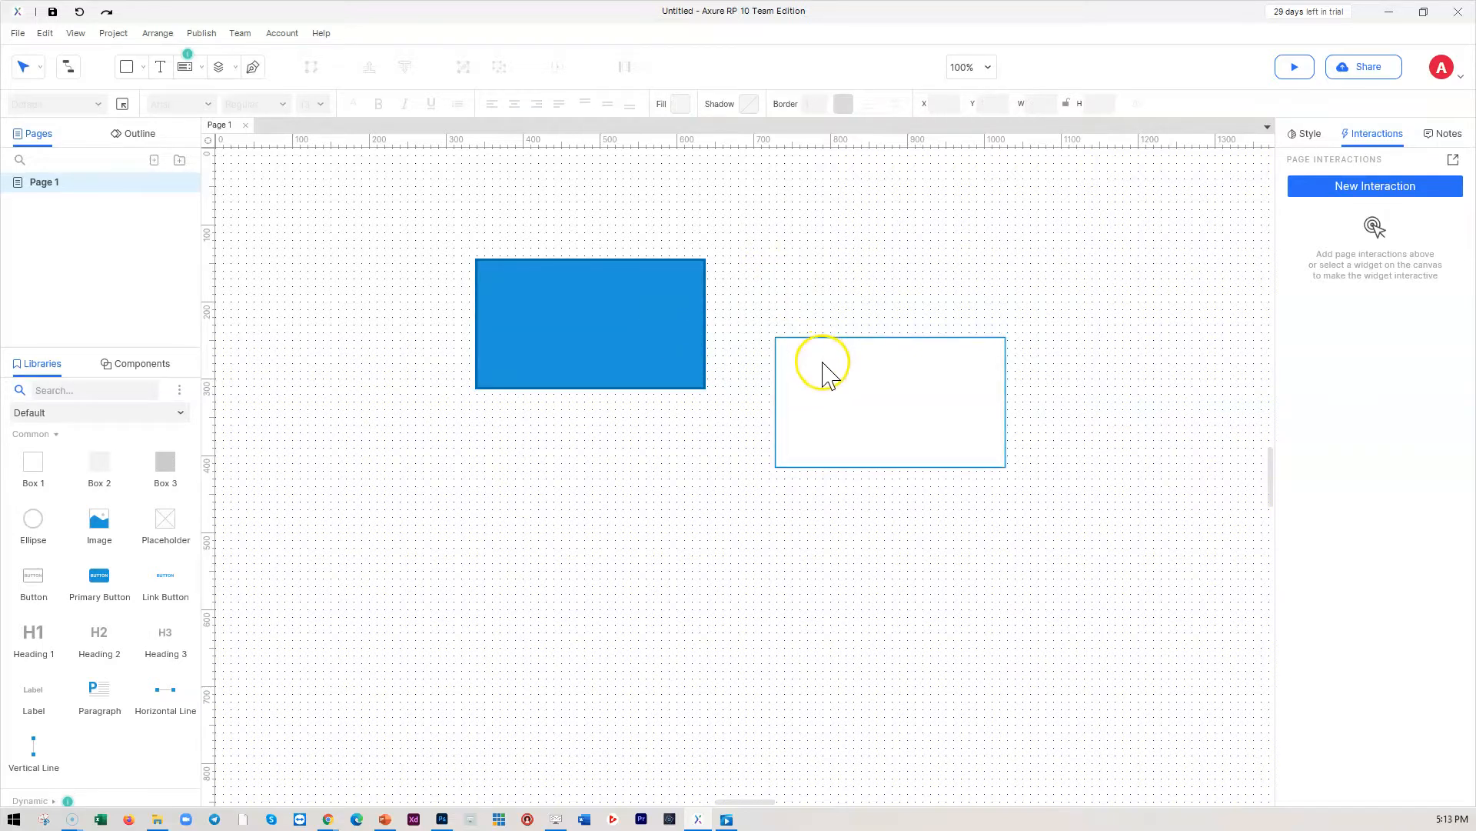
click(786, 285)
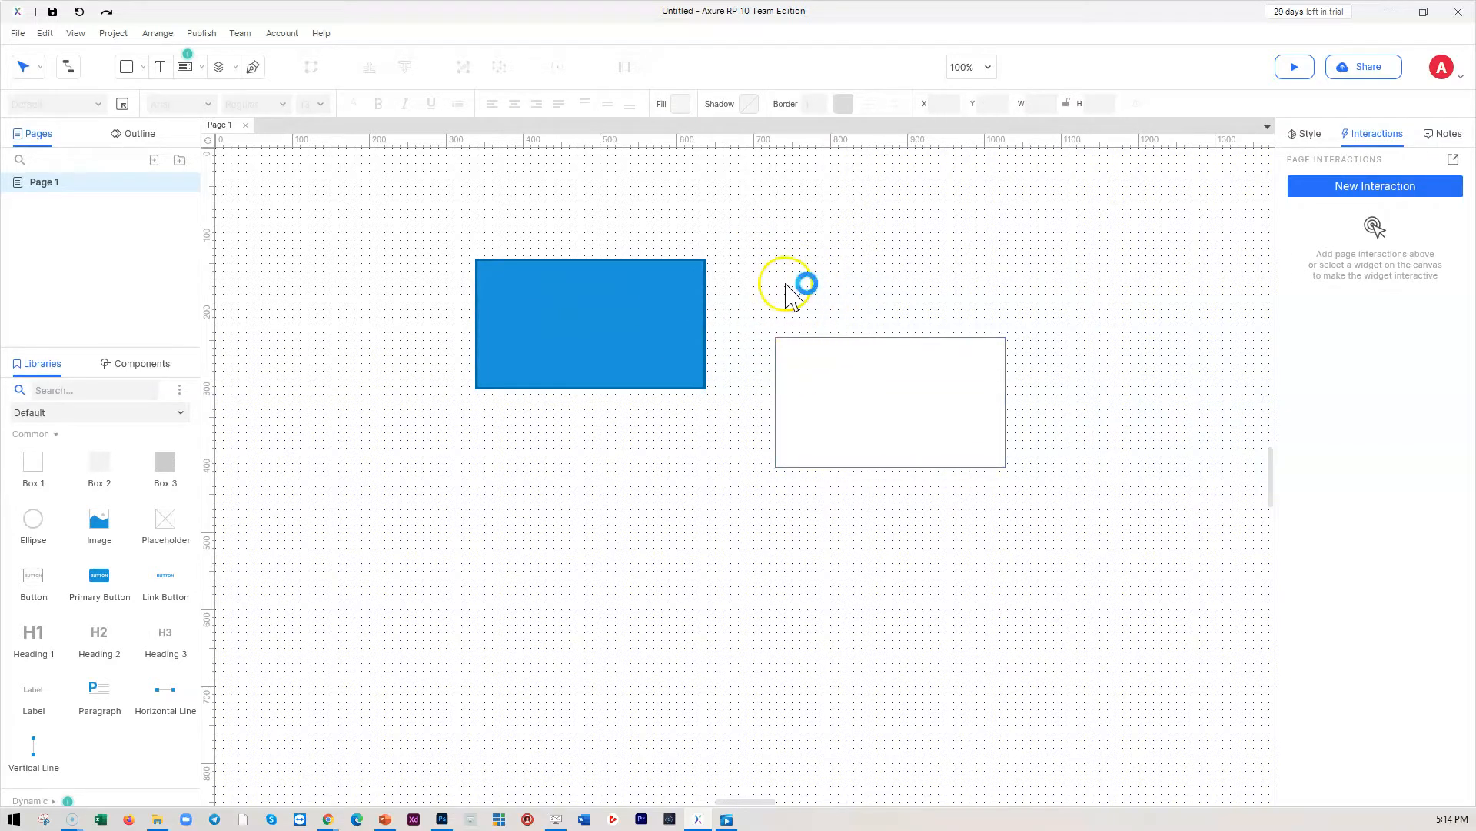
- Select both boxes and align them by their middles
drag(350, 220, 1117, 511)
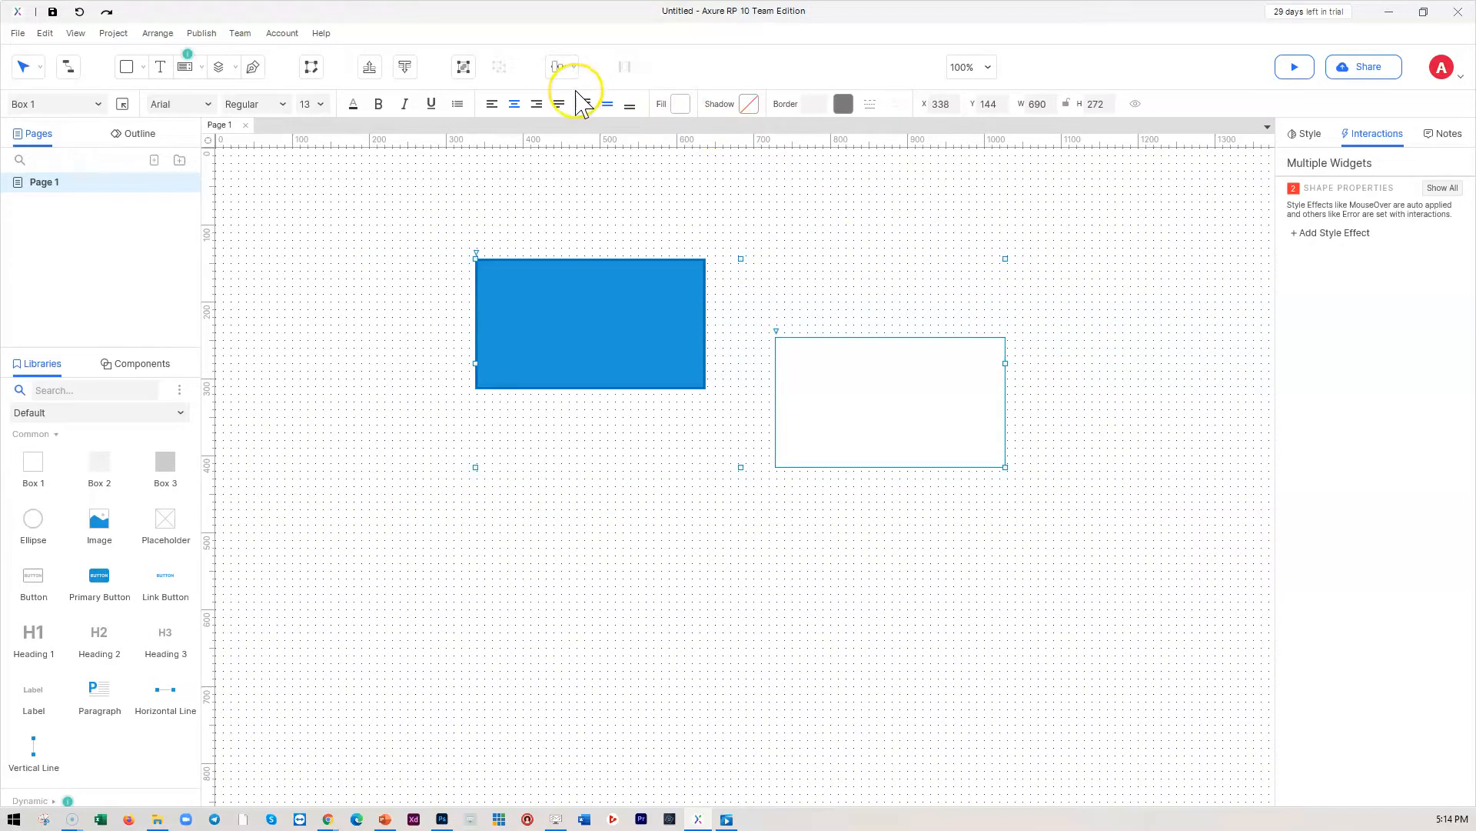
click(571, 68)
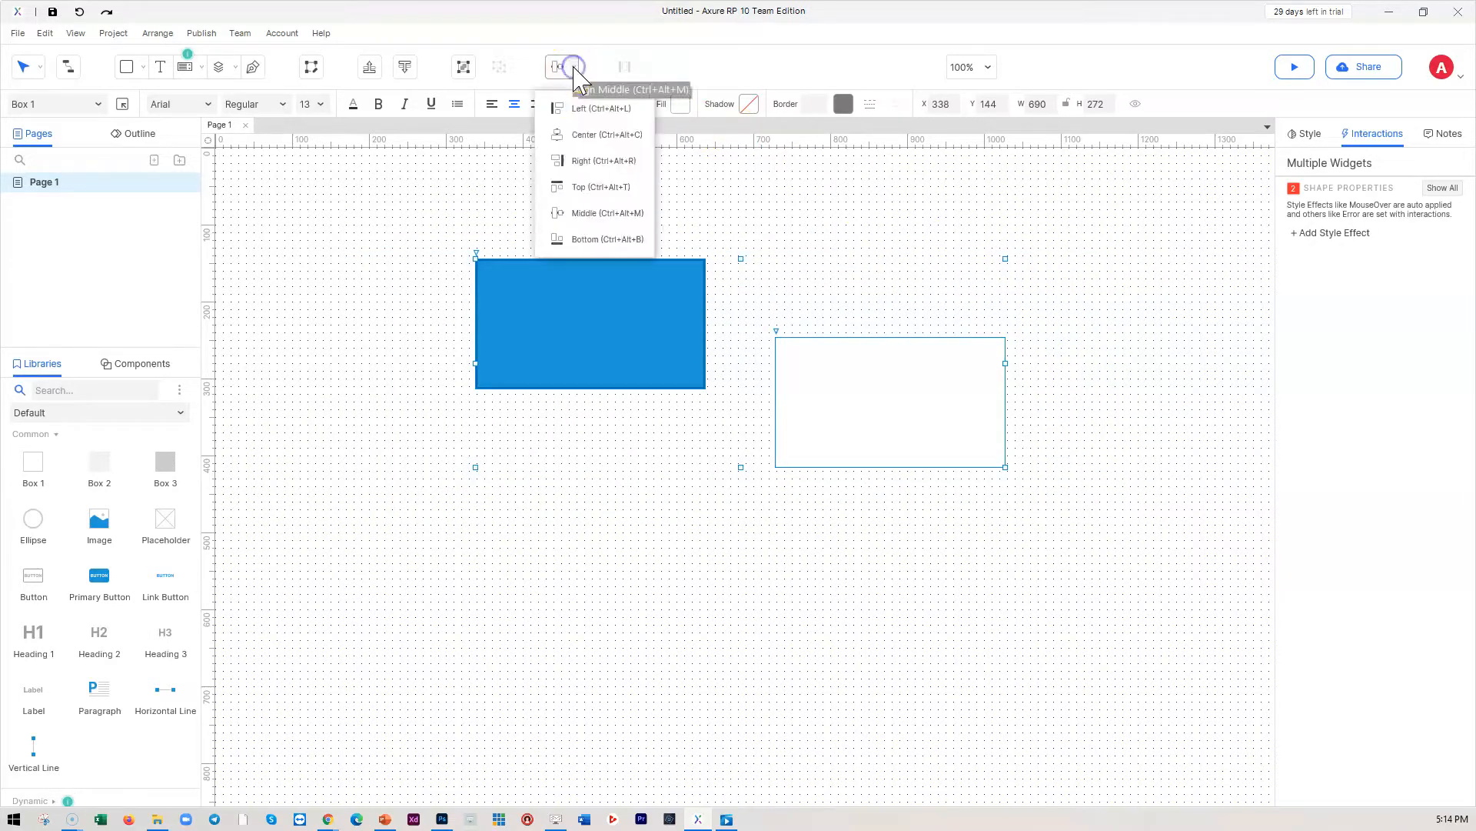
click(598, 220)
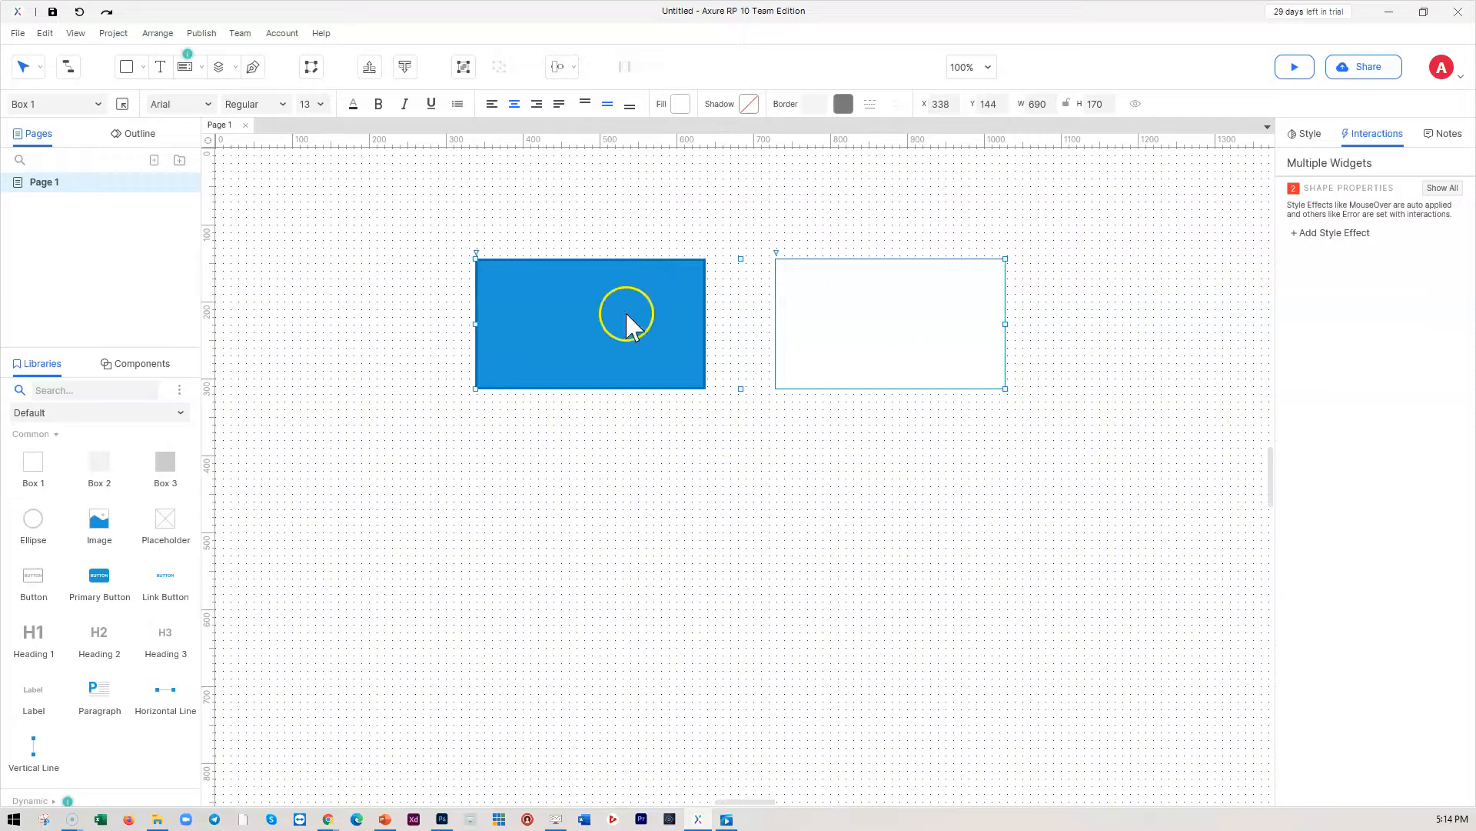
click(929, 520)
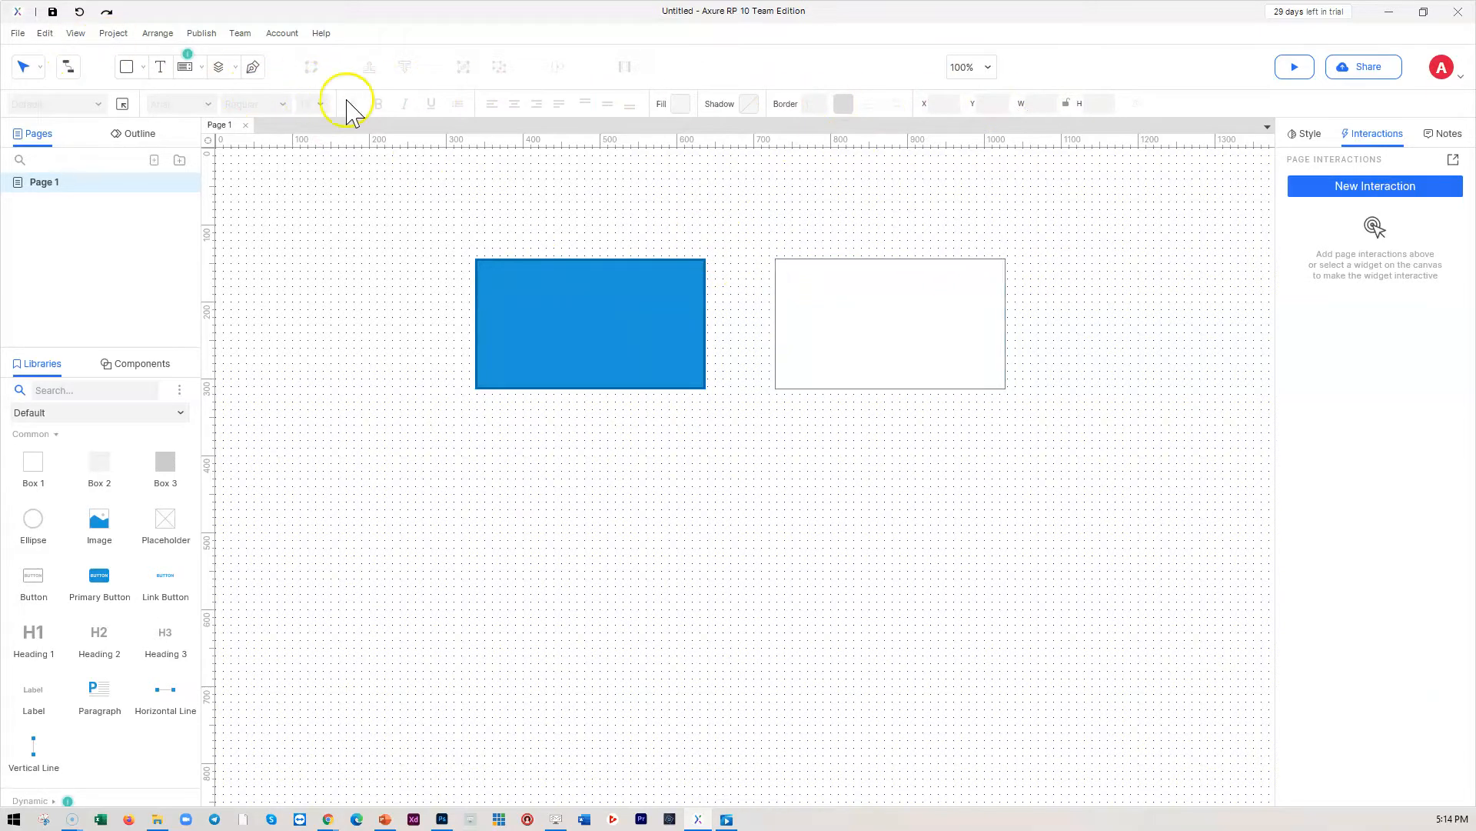
click(16, 33)
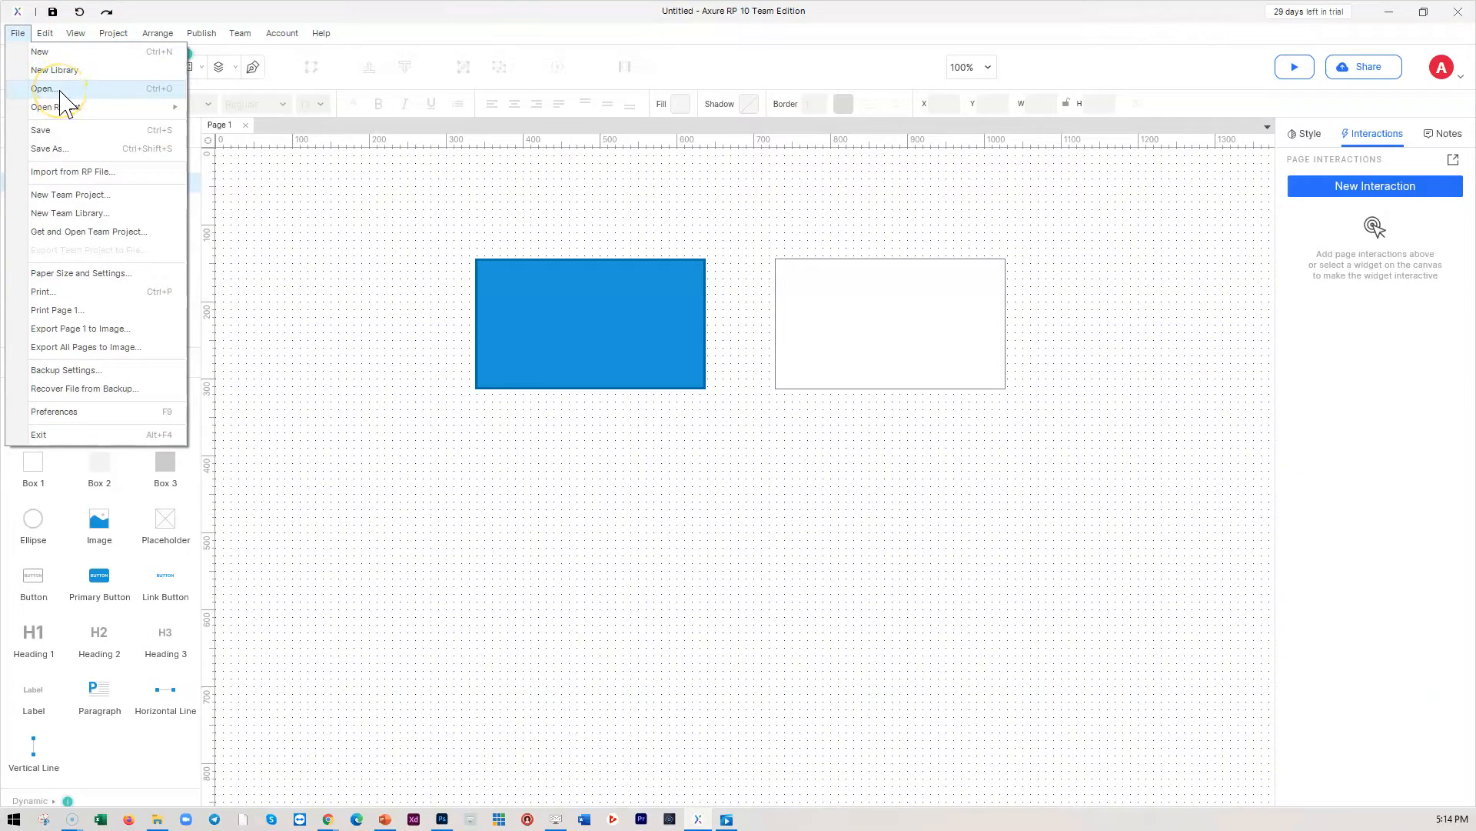
mouse_move(79, 113)
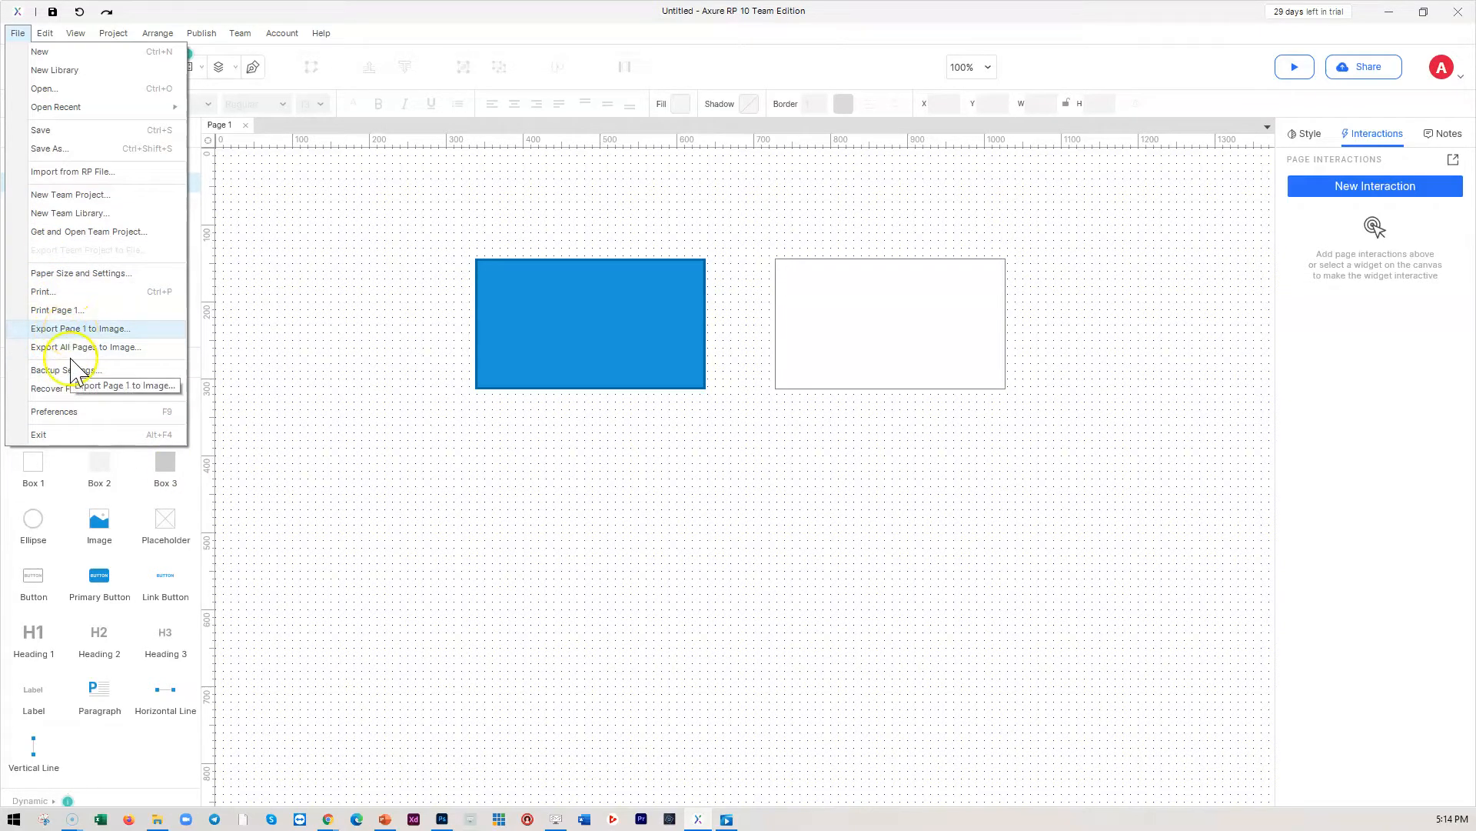
click(300, 298)
click(45, 33)
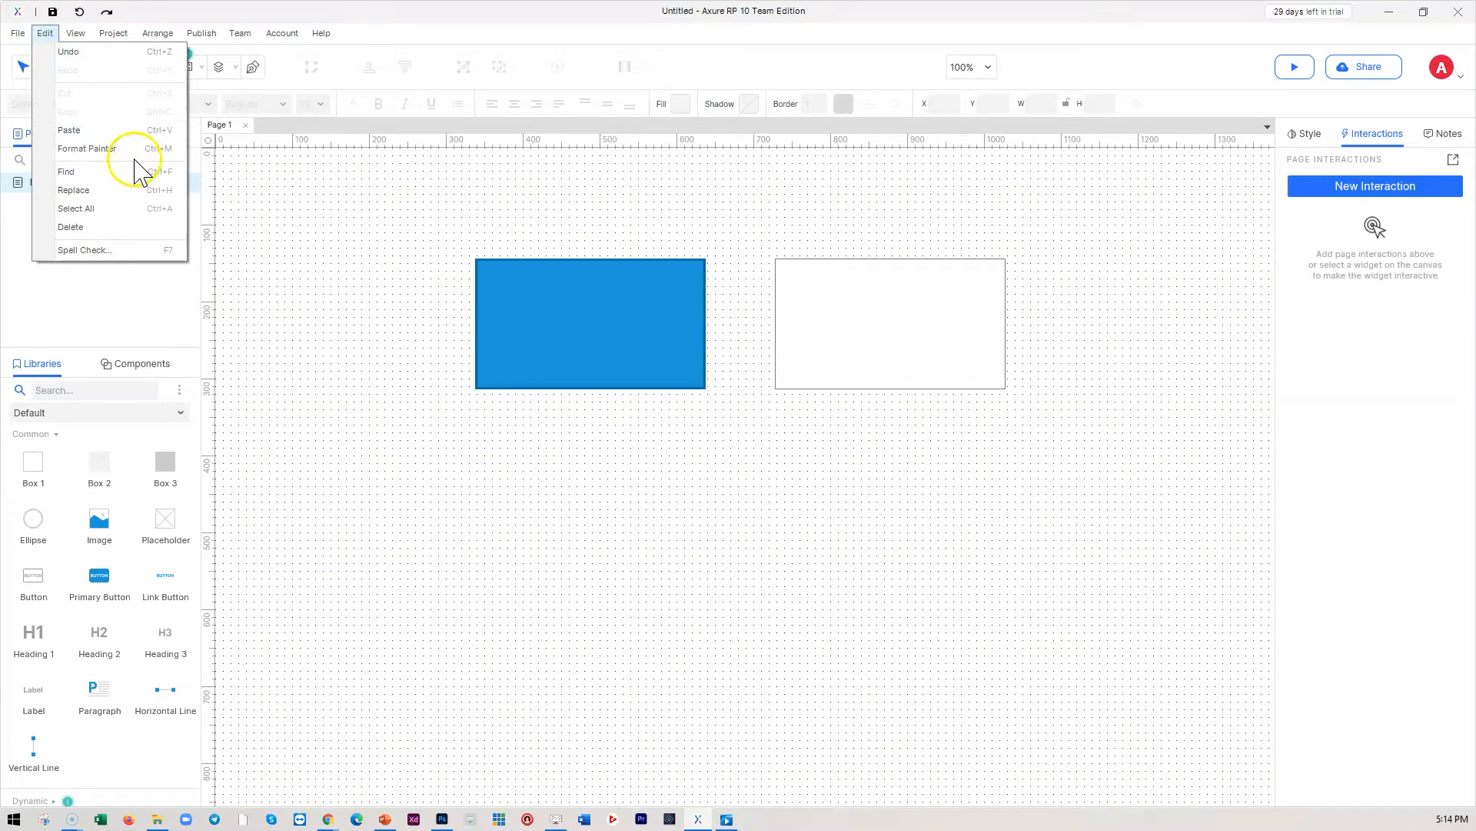
click(302, 217)
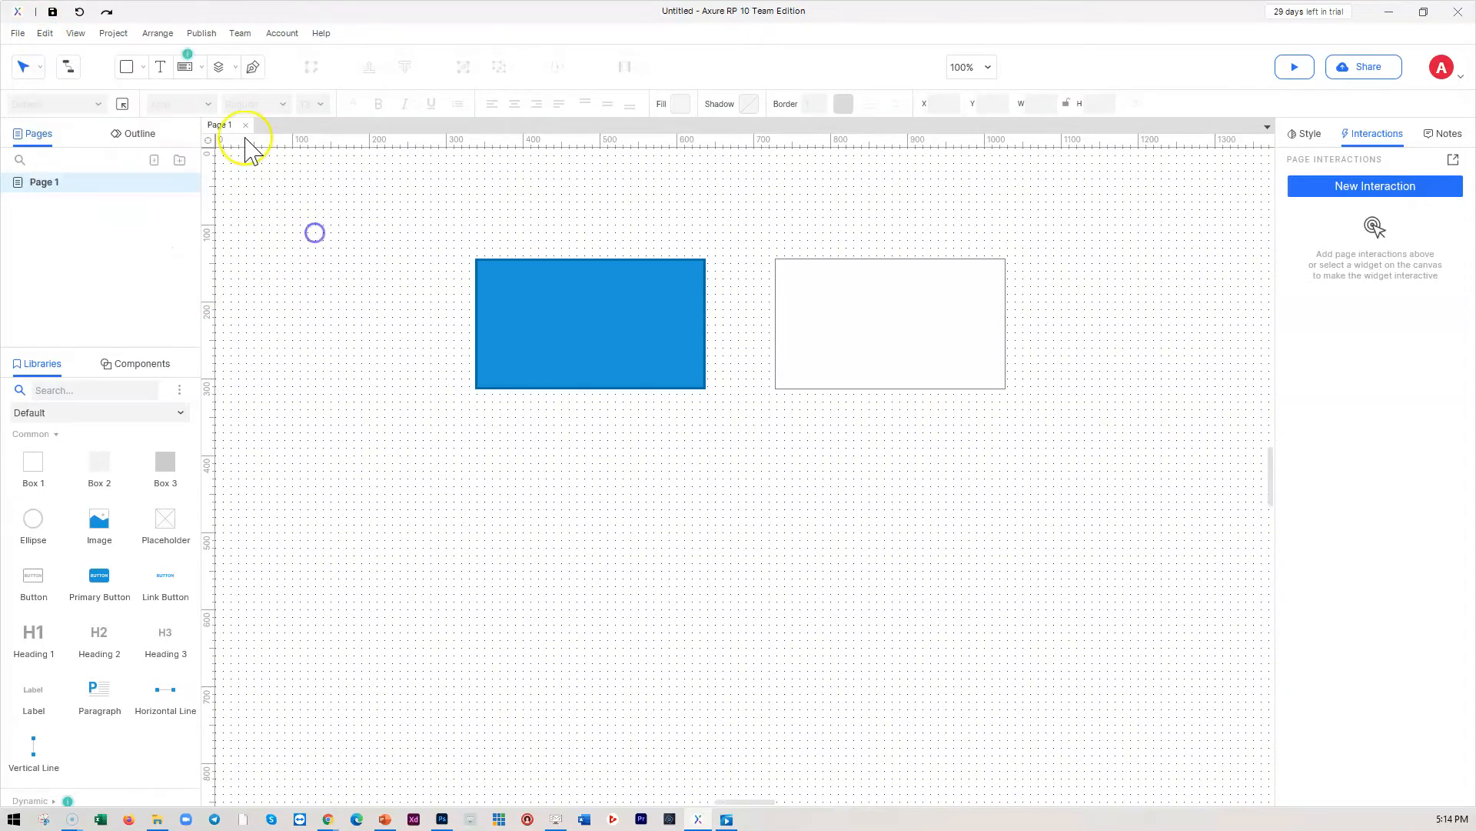
- Hide the Notes pane from the workspace
click(75, 34)
click(115, 54)
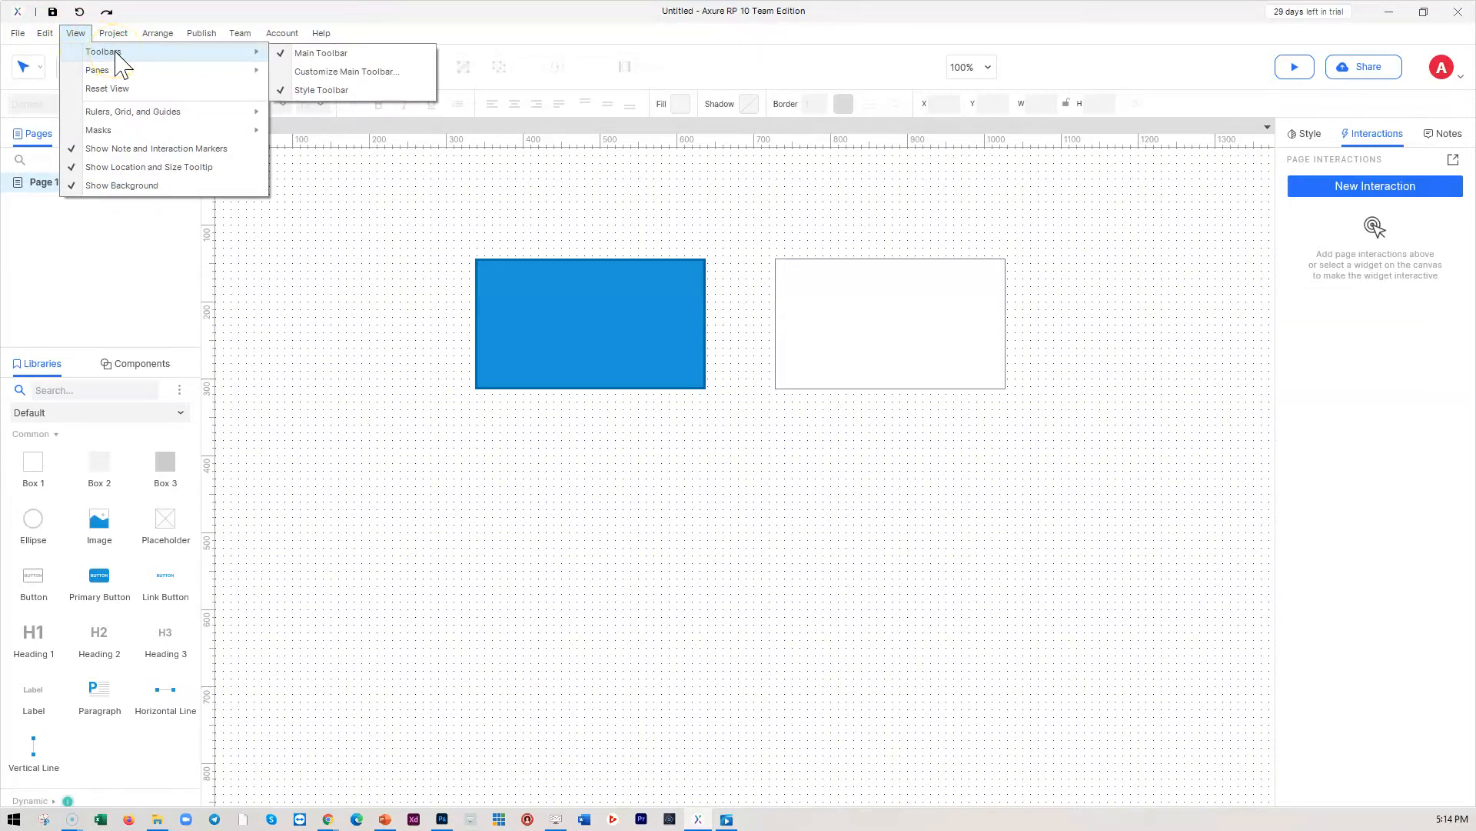
click(116, 70)
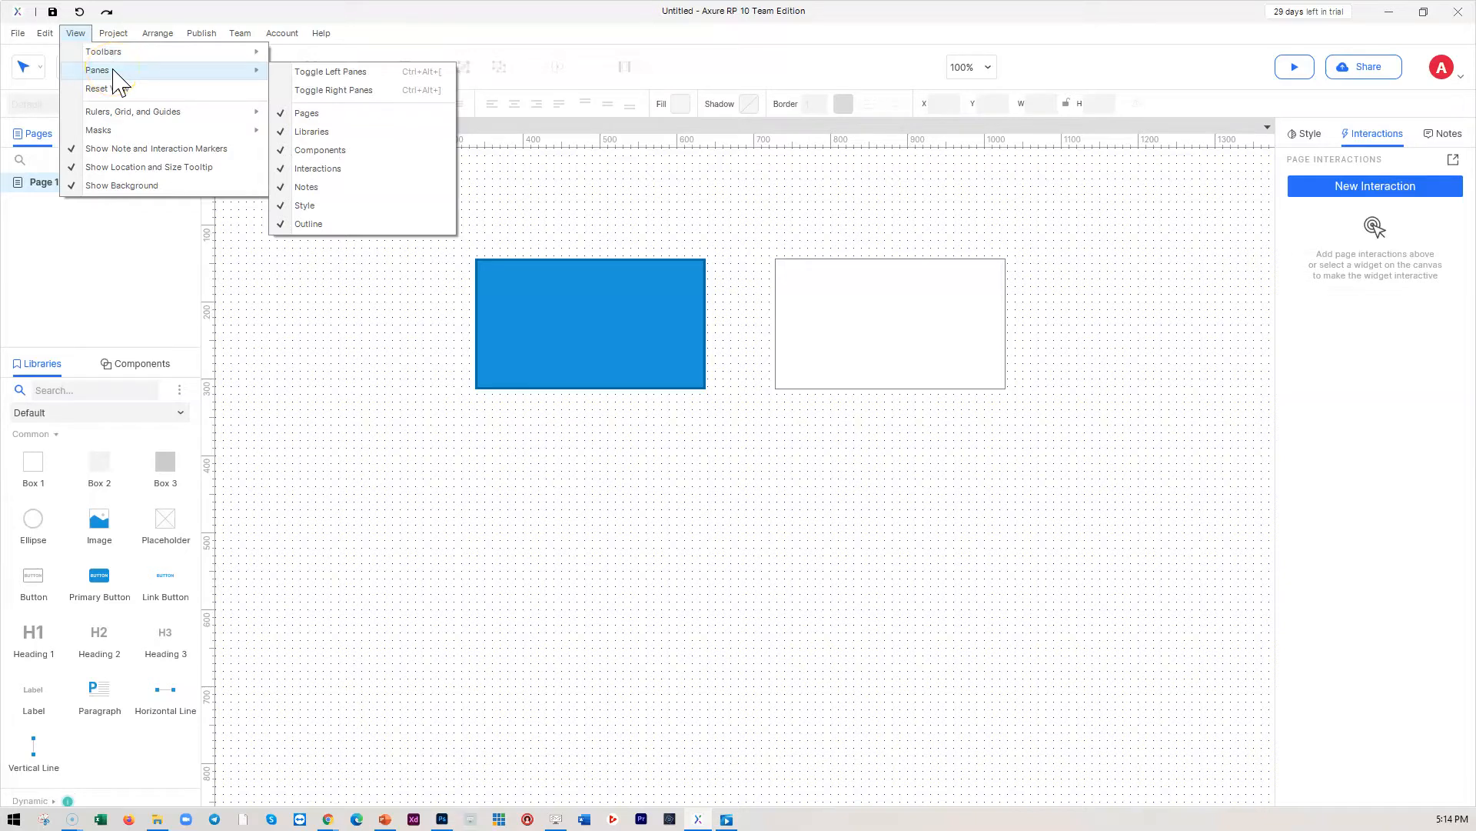
click(118, 73)
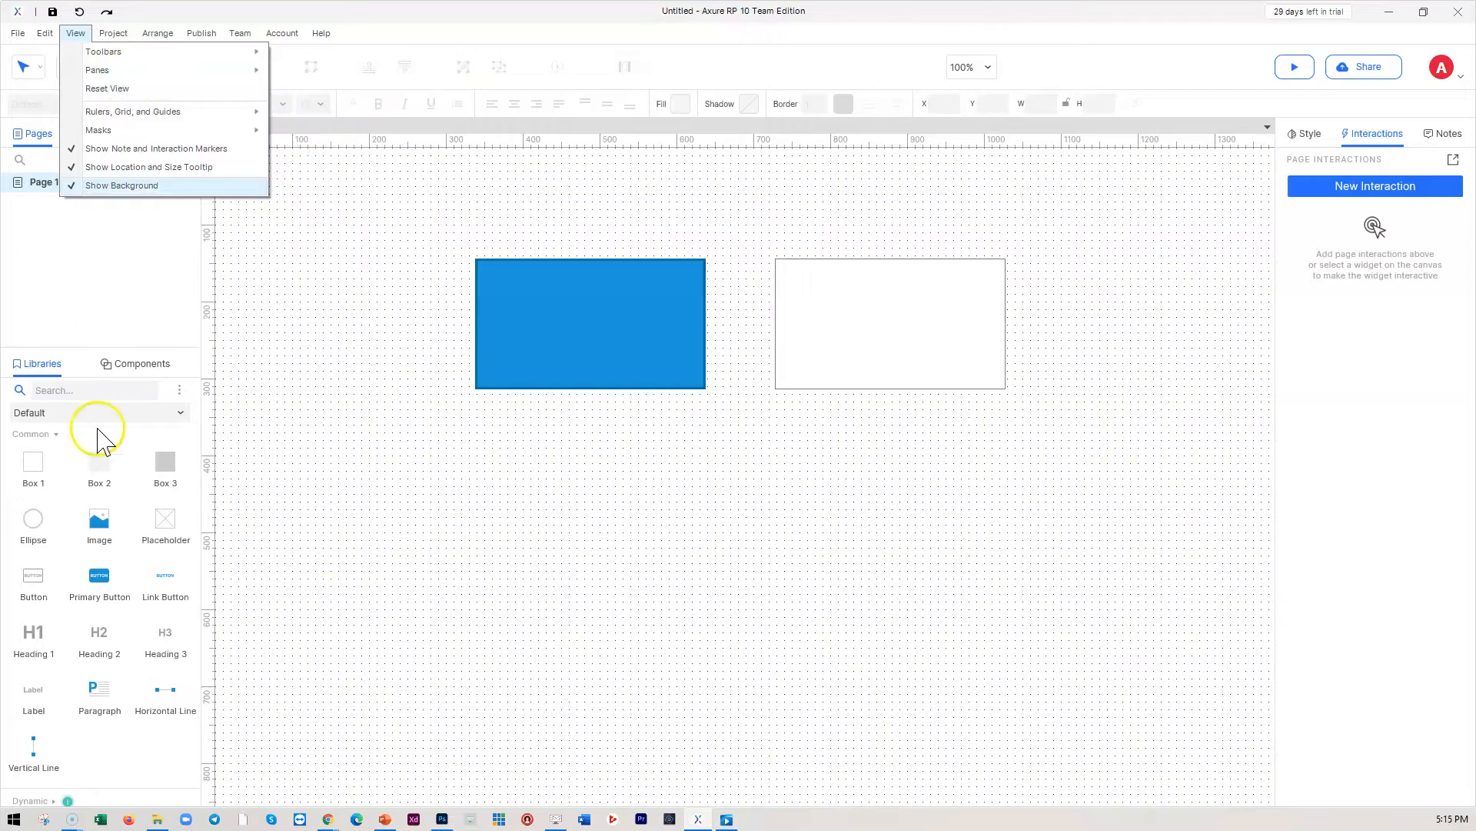
mouse_move(133, 72)
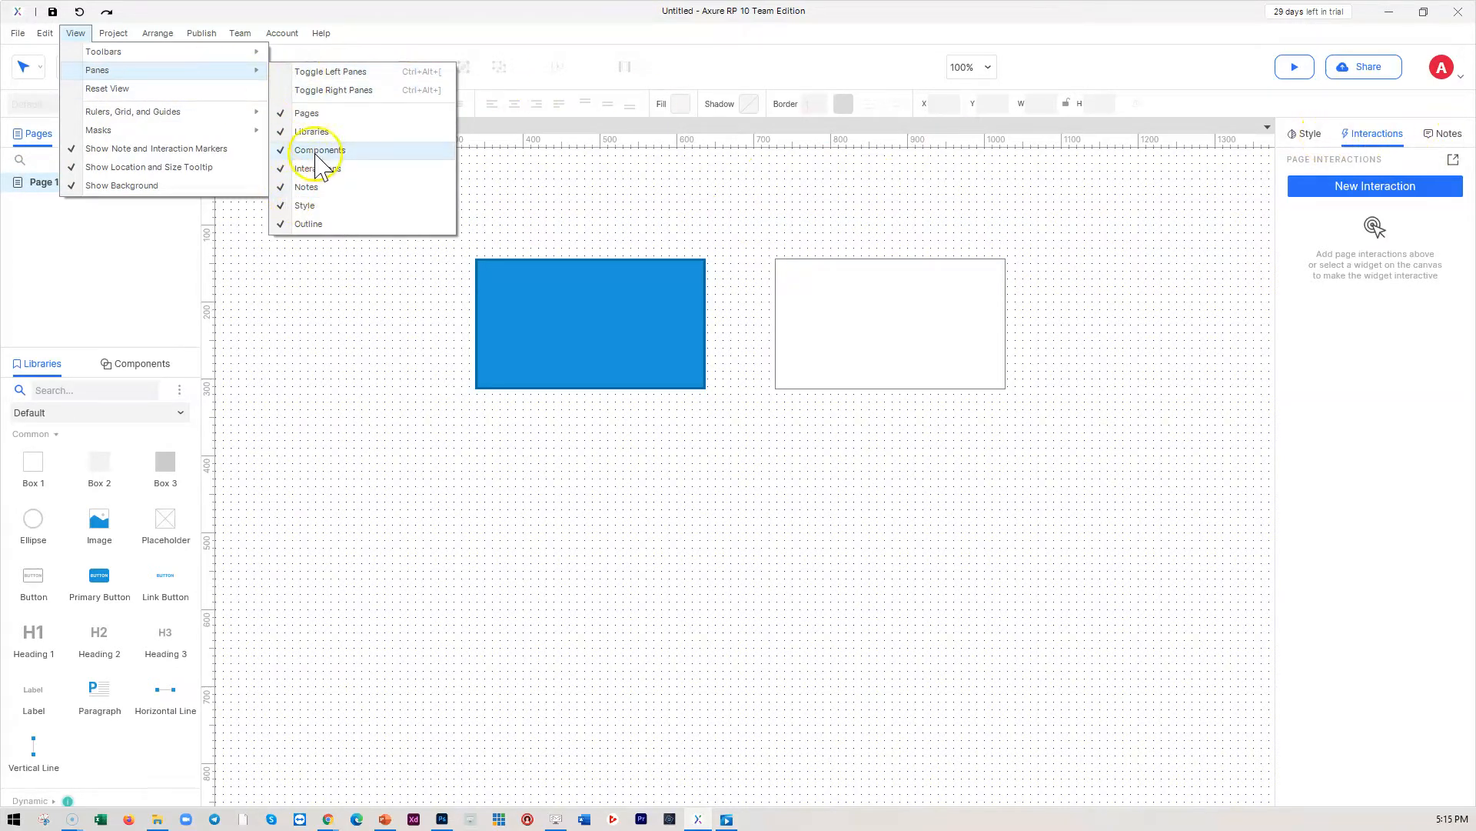
click(287, 189)
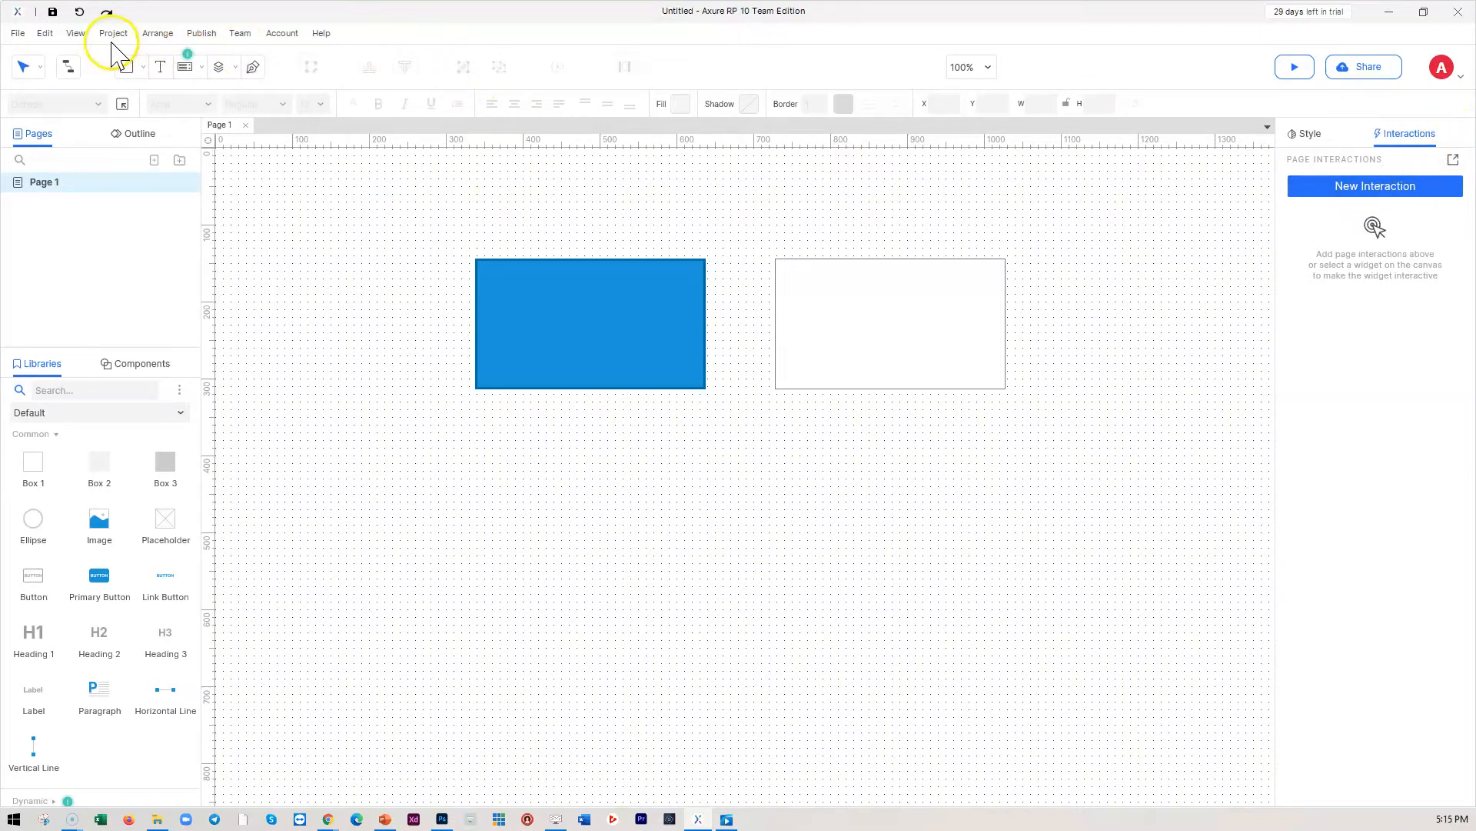
- Show the Notes pane in the workspace again
click(75, 33)
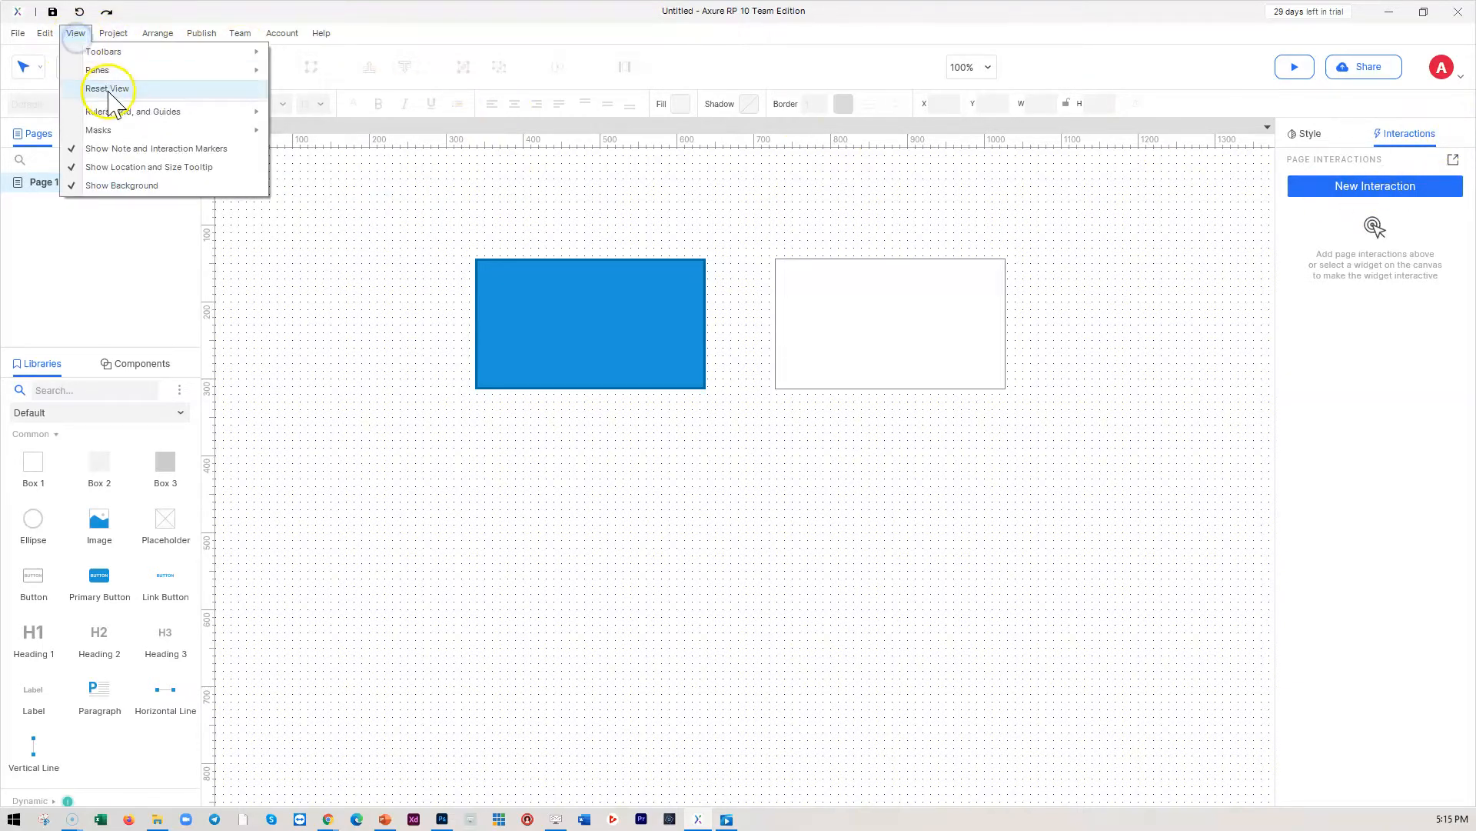
mouse_move(247, 70)
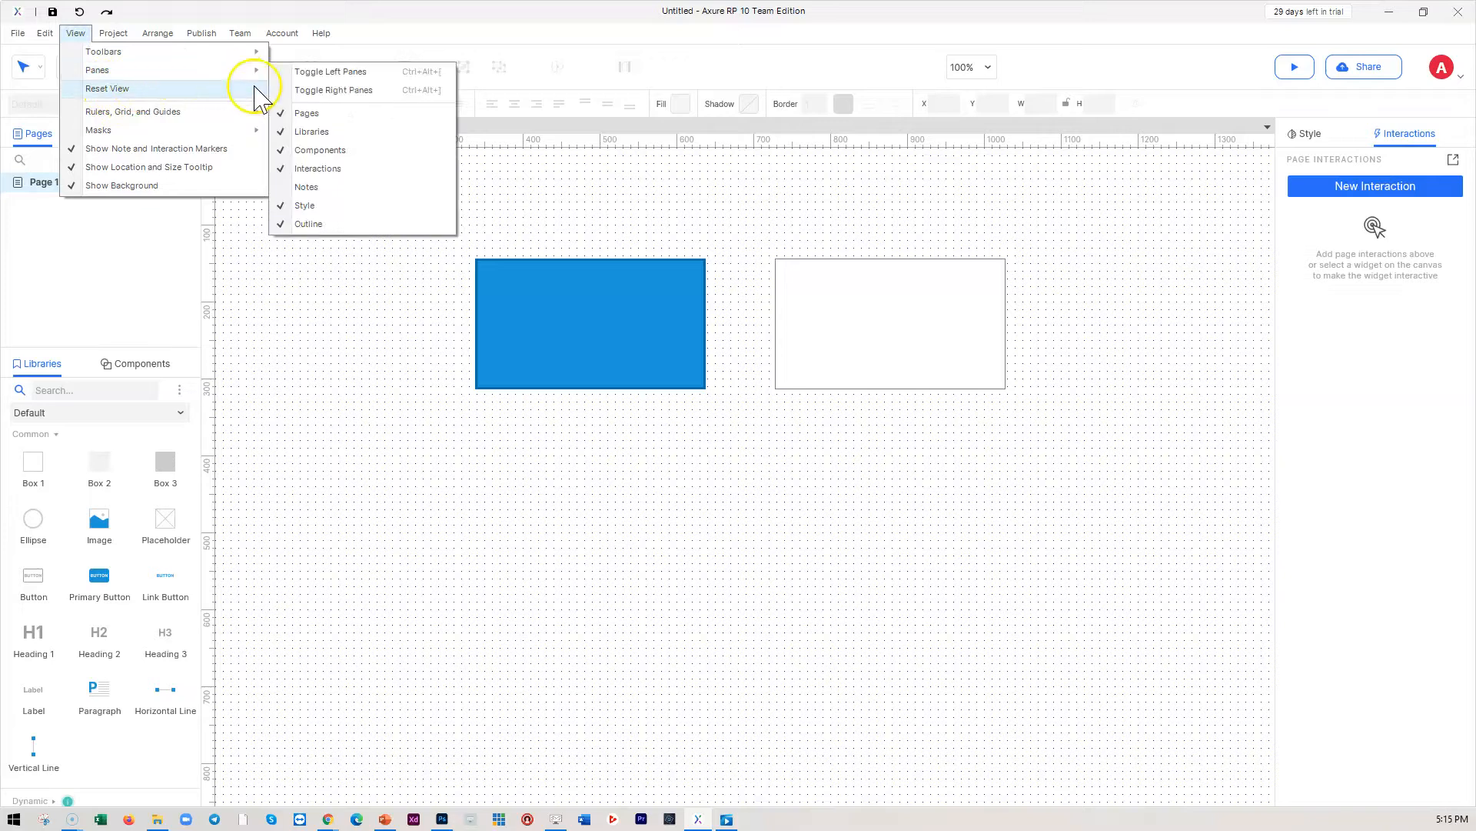
click(293, 187)
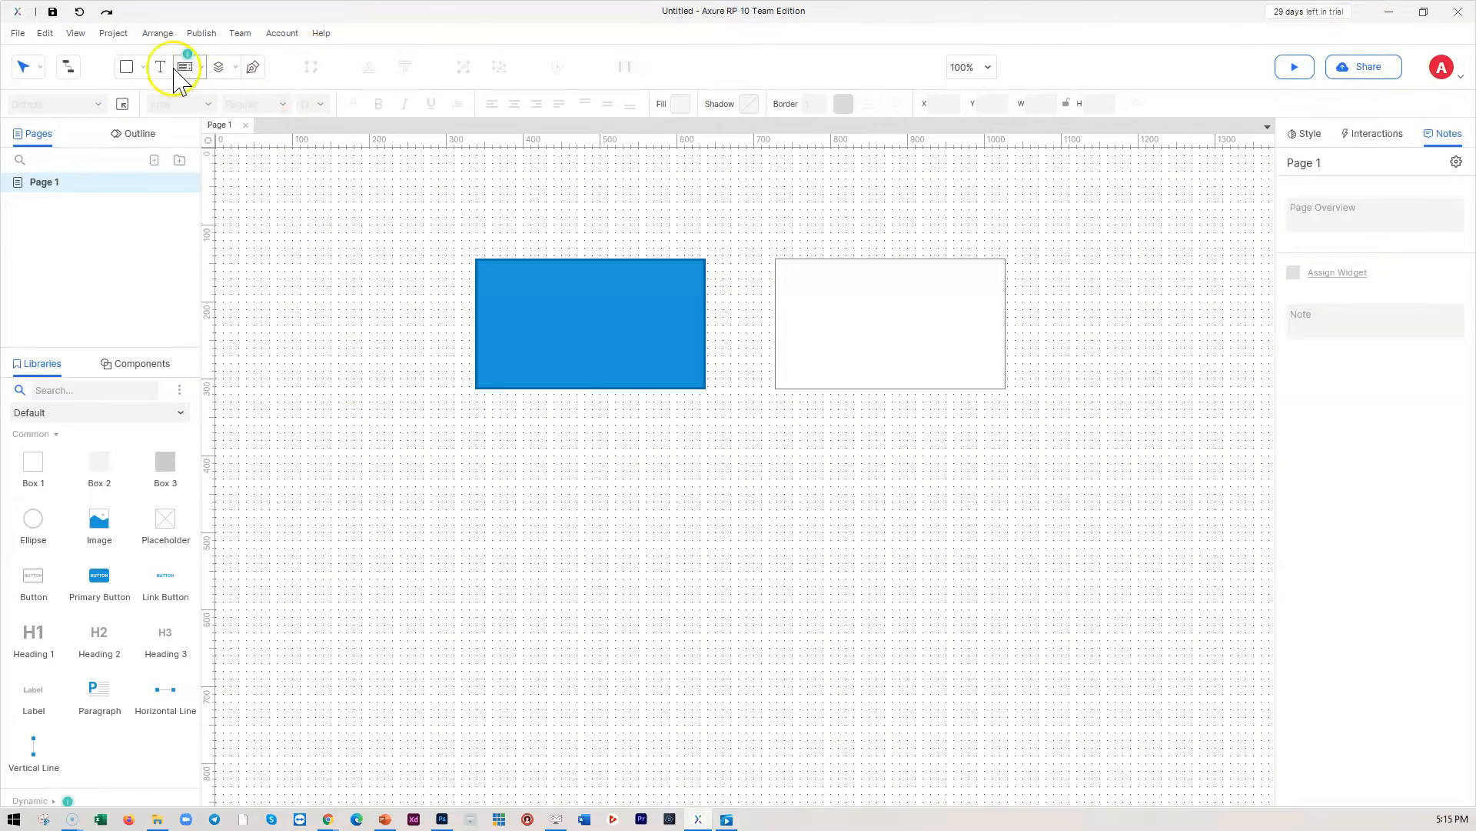
- Review the items available for customizing the main toolbar and close the dialog without changes
click(76, 34)
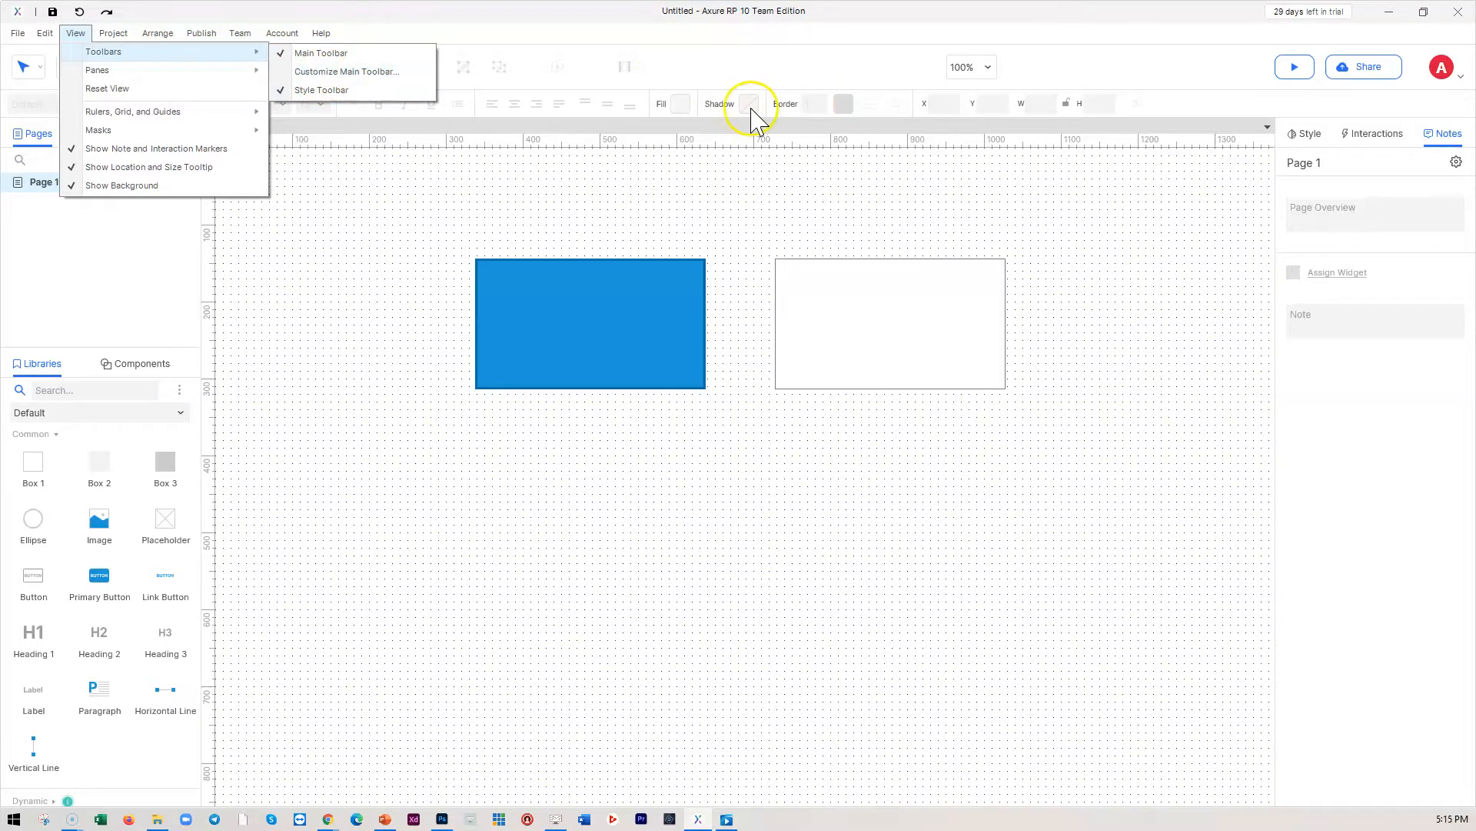
click(348, 71)
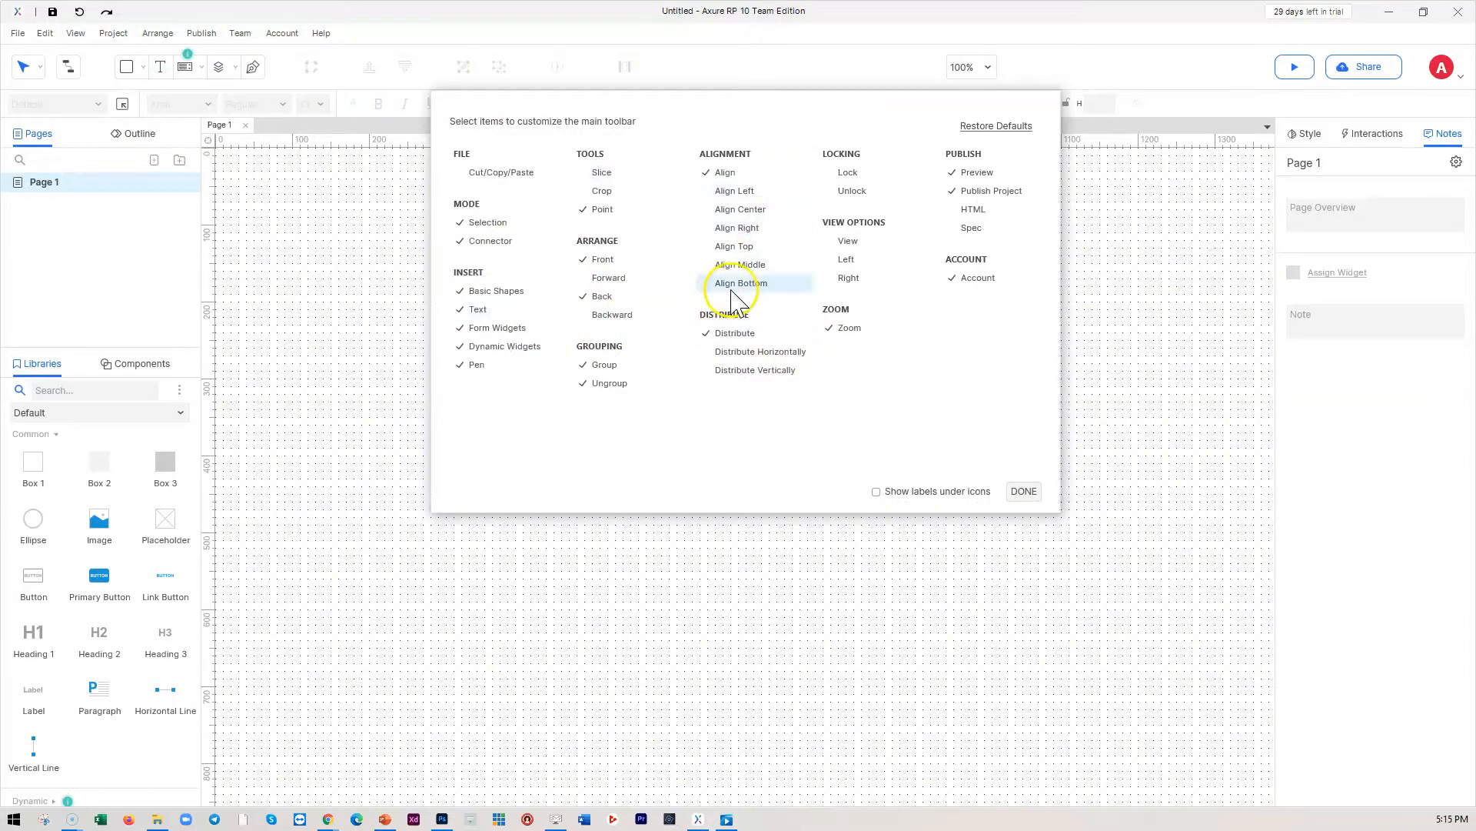
click(1023, 491)
- Move the white box so that it sits below and to the right of the blue box
click(147, 33)
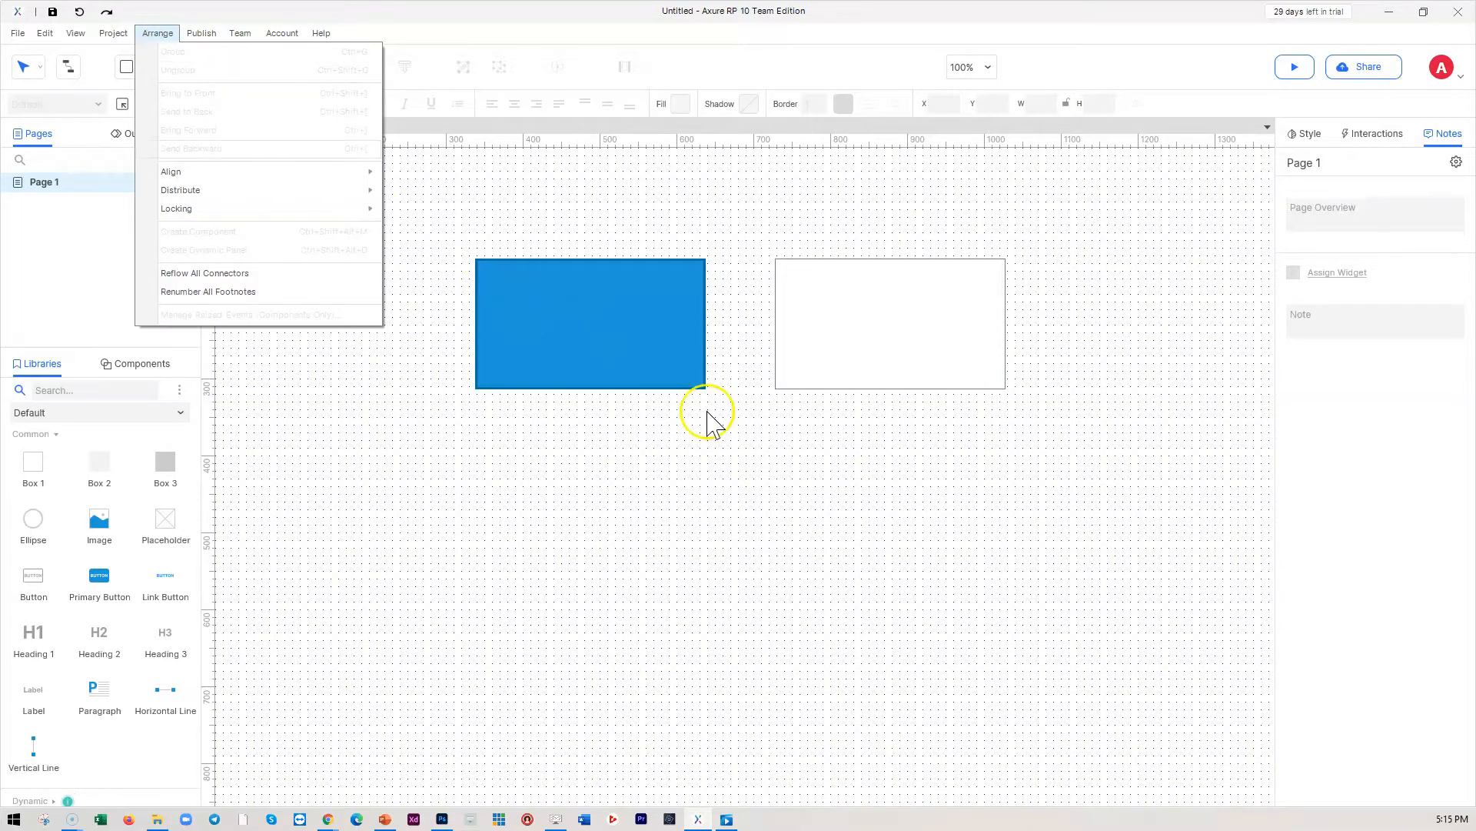
click(722, 511)
click(841, 343)
drag(855, 304, 883, 460)
- Align the middles of the blue box and the displaced white box, and clear the selection
mouse_move(304, 205)
mouse_down()
mouse_move(616, 480)
mouse_move(1112, 583)
mouse_up()
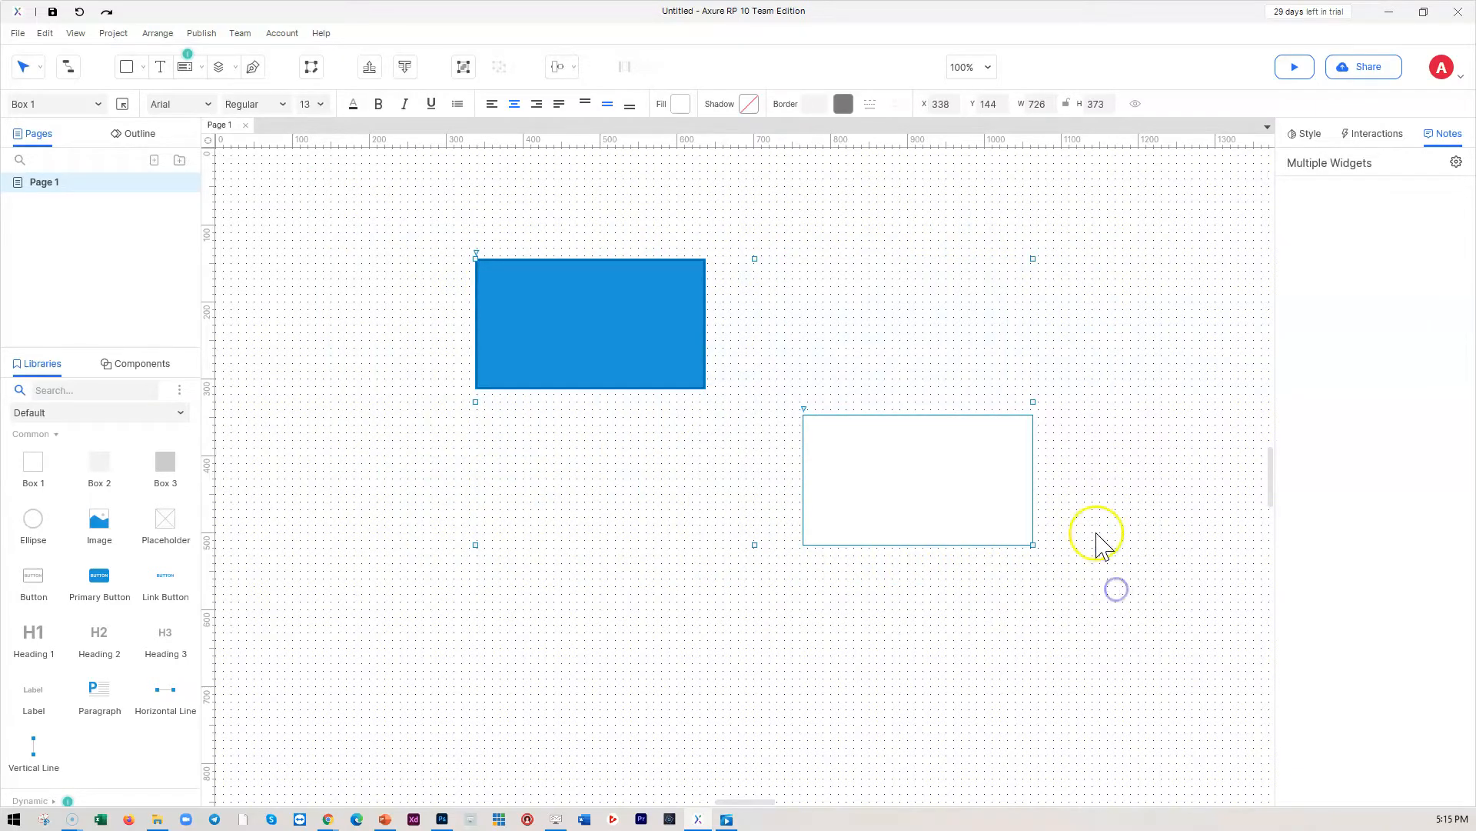
click(154, 33)
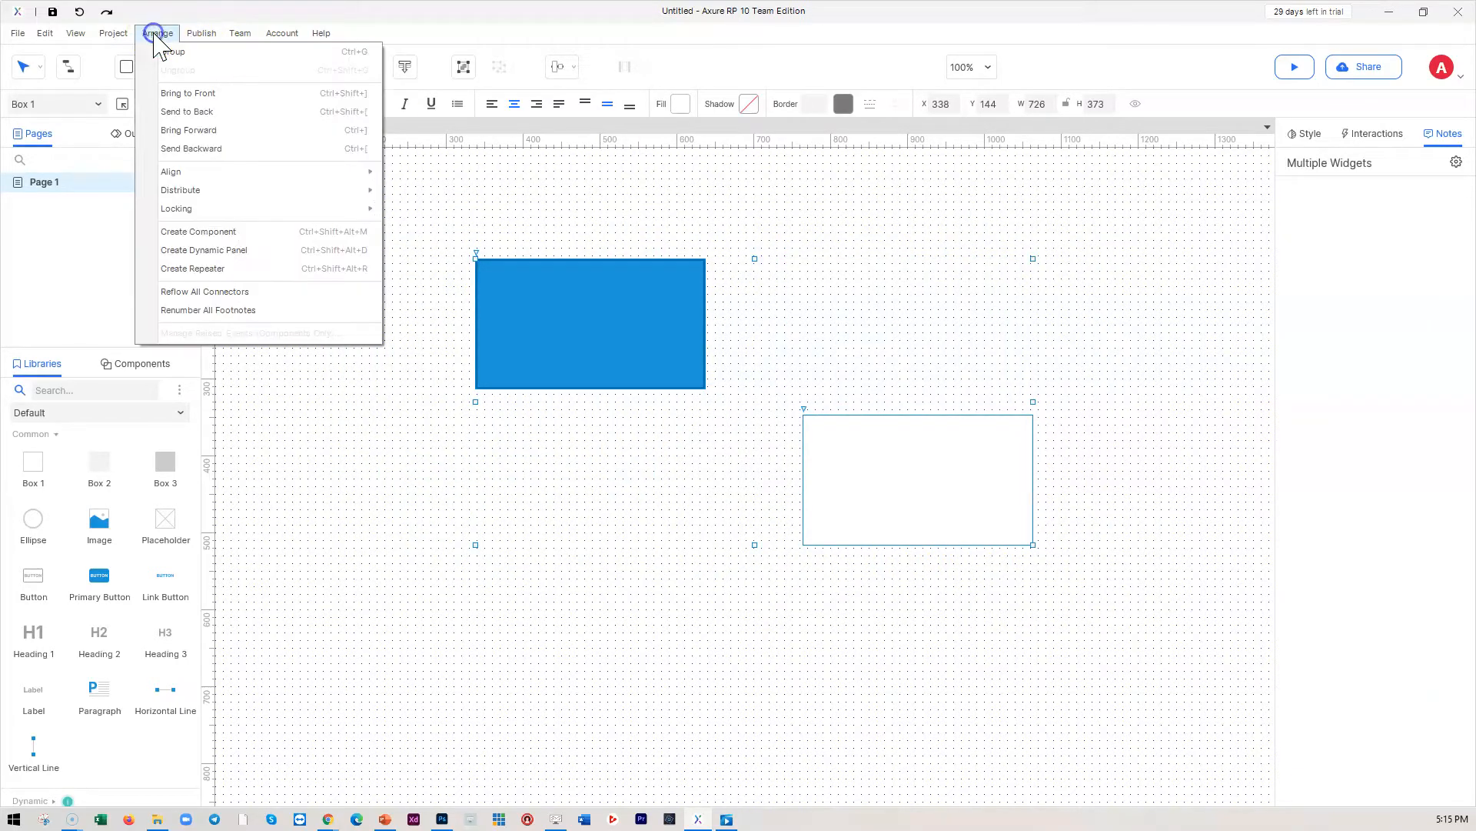
mouse_move(201, 192)
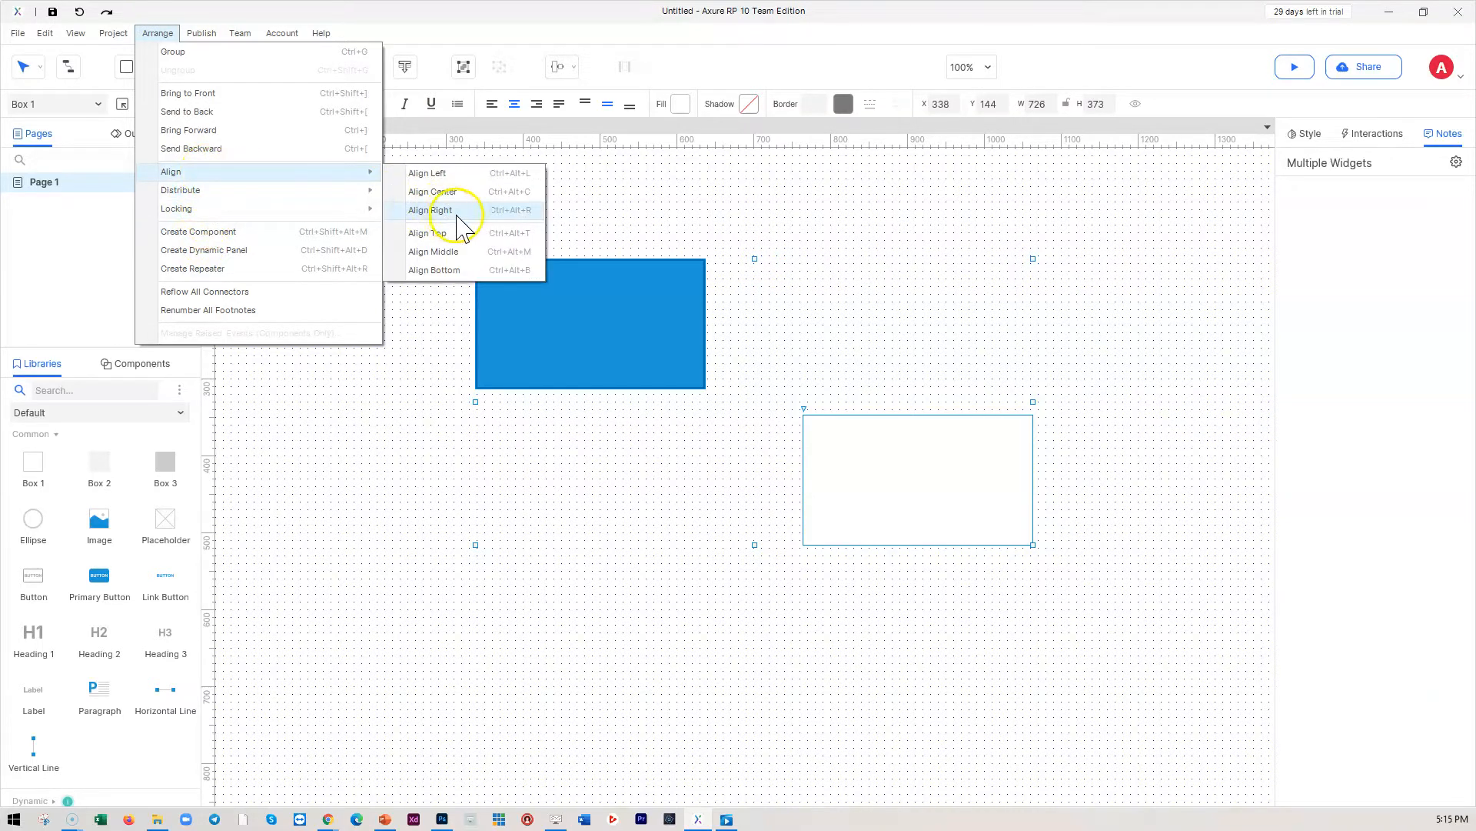
click(438, 252)
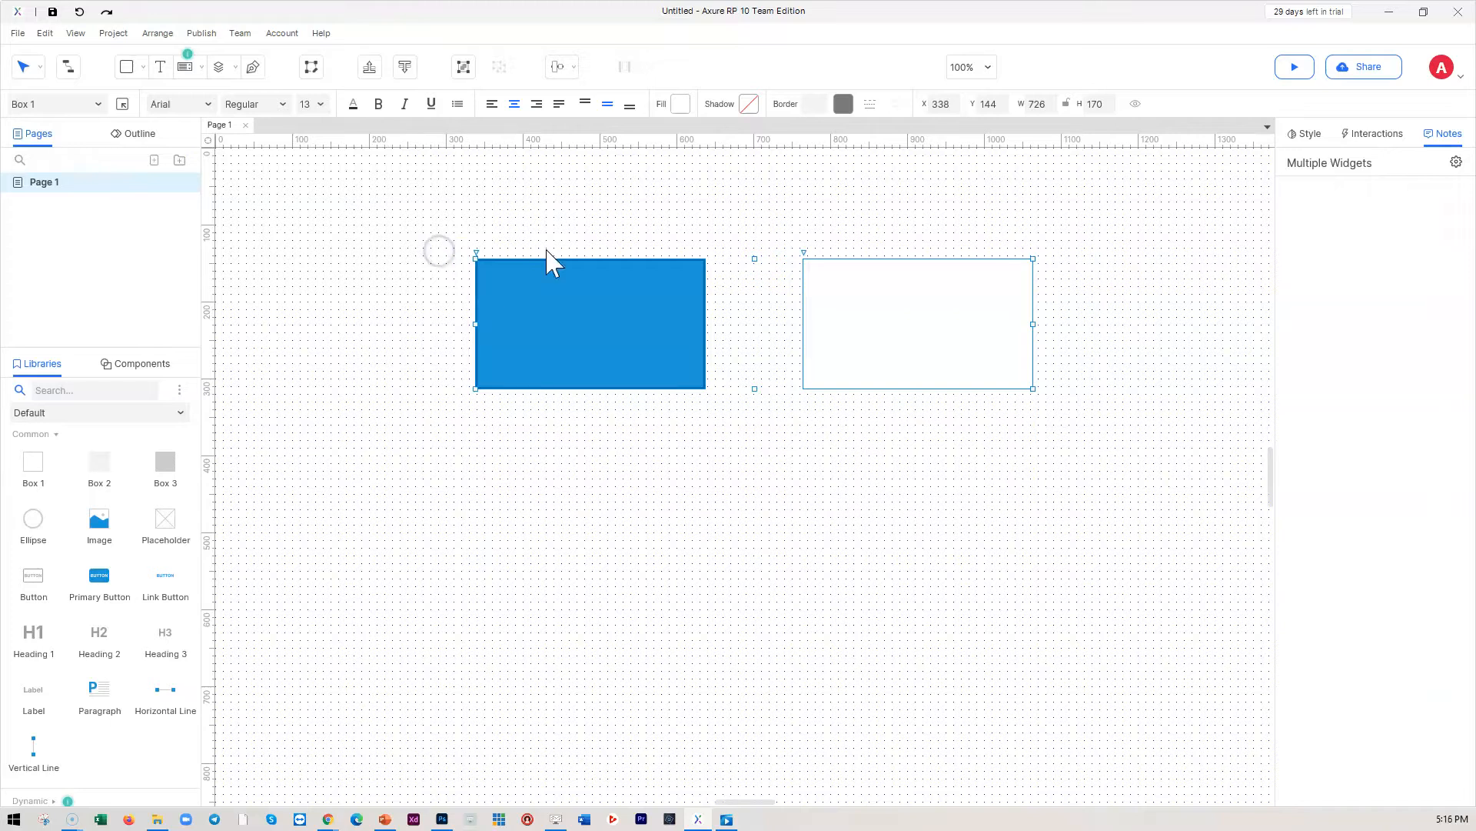
click(613, 505)
click(404, 456)
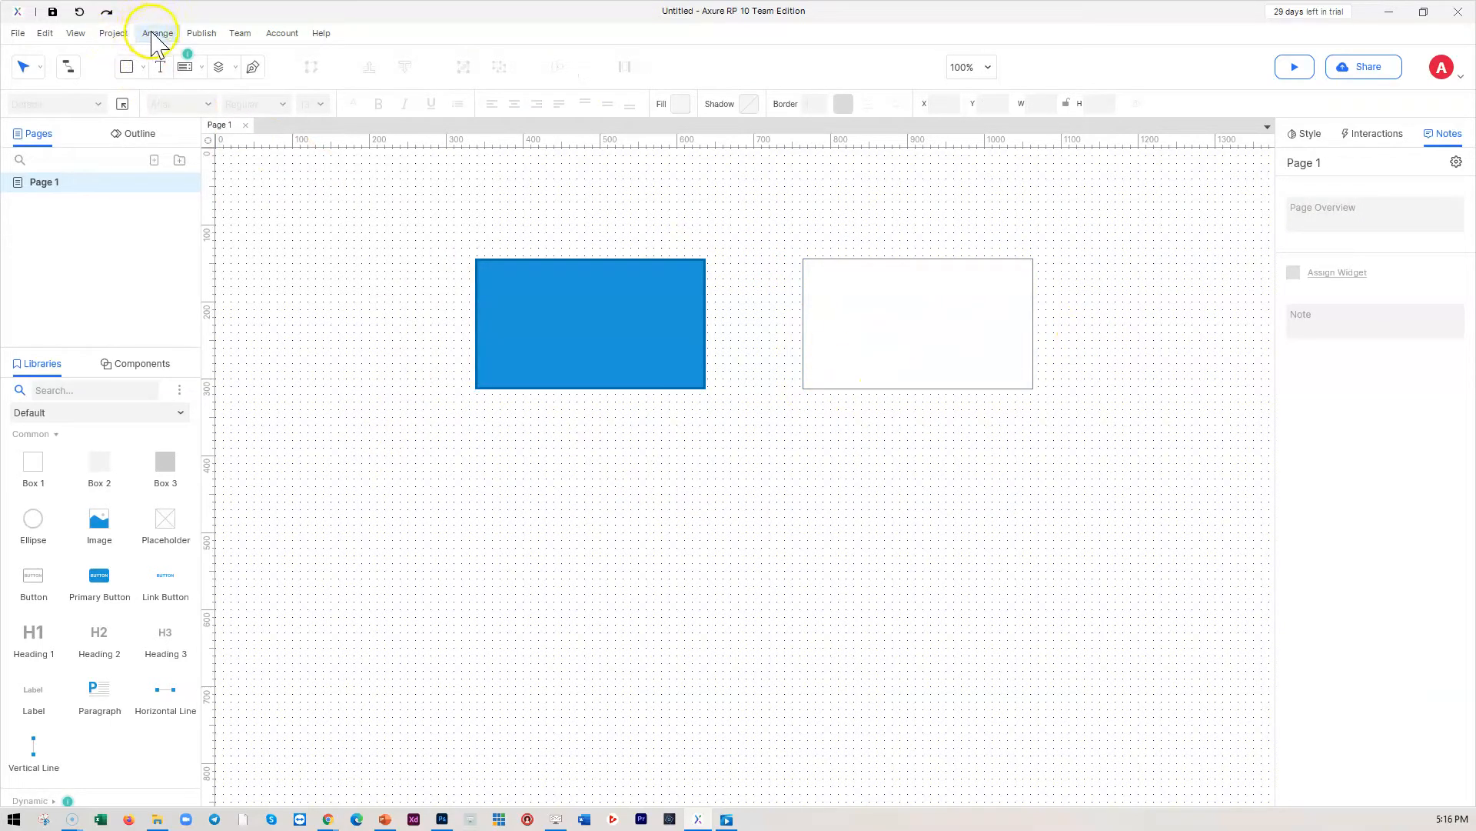
- Override the font of the Heading 1 widget style with Lato and apply the style change
click(114, 34)
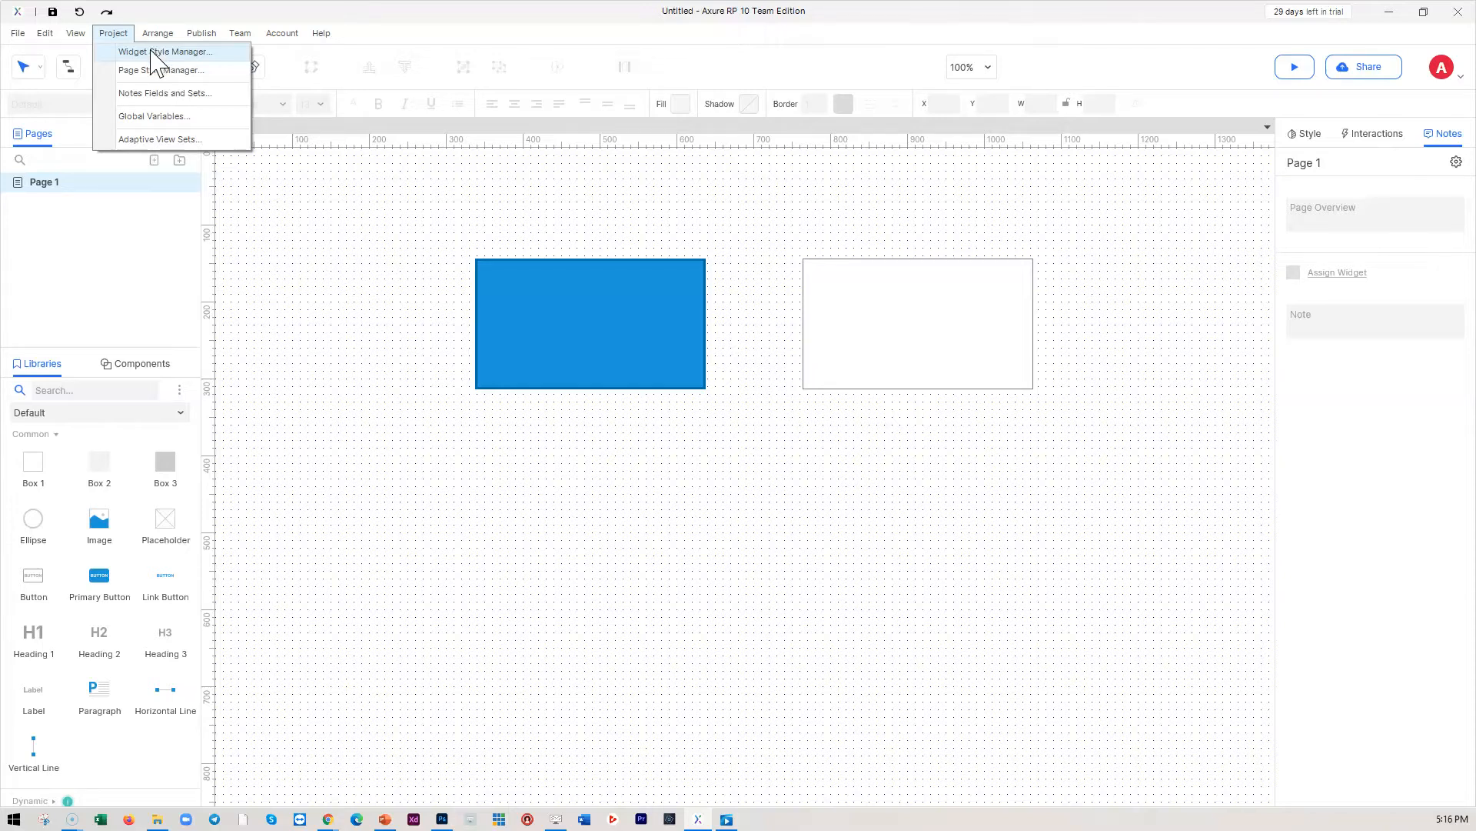
click(151, 52)
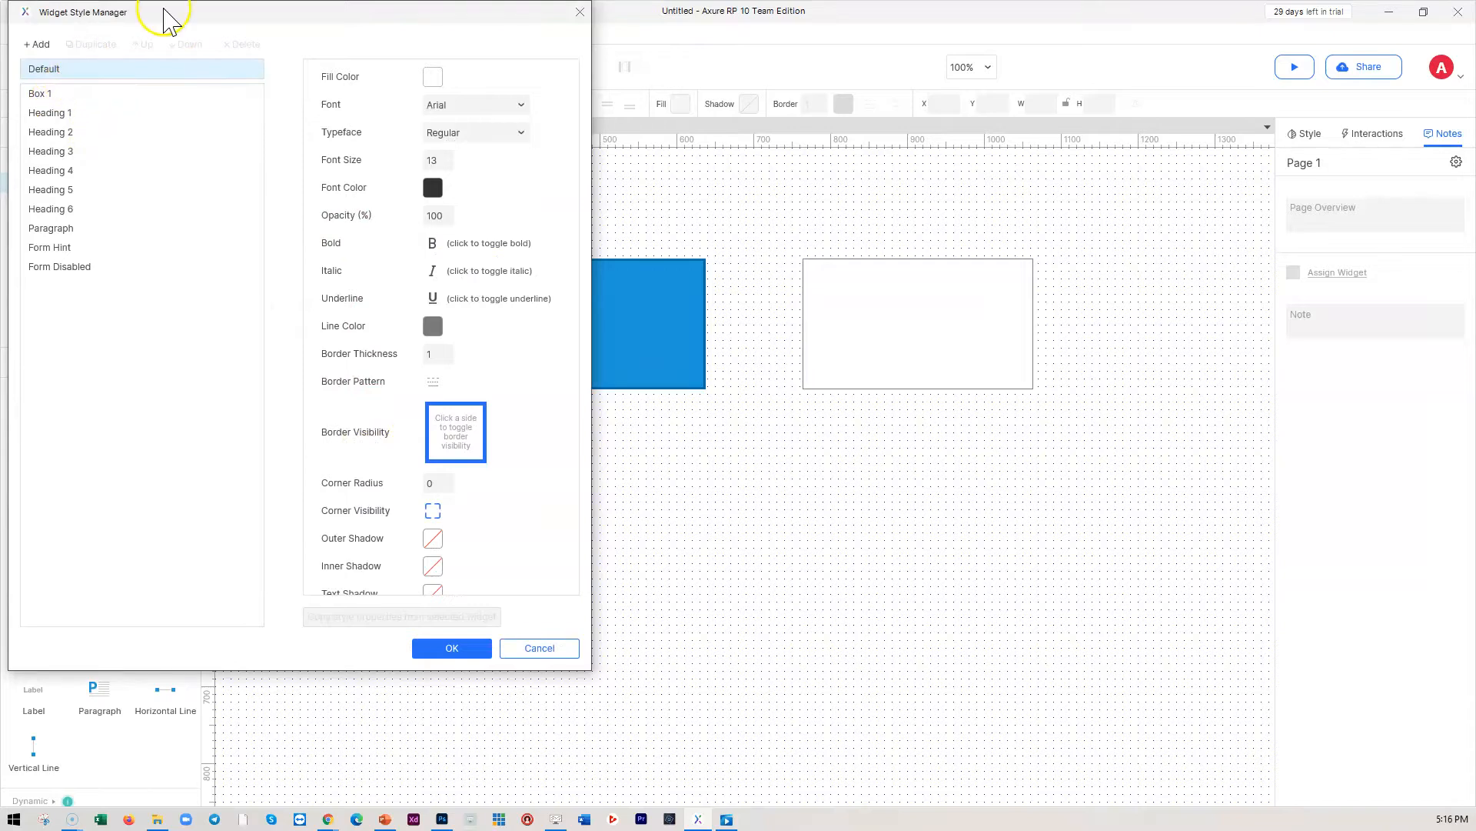
drag(165, 10, 249, 50)
click(140, 153)
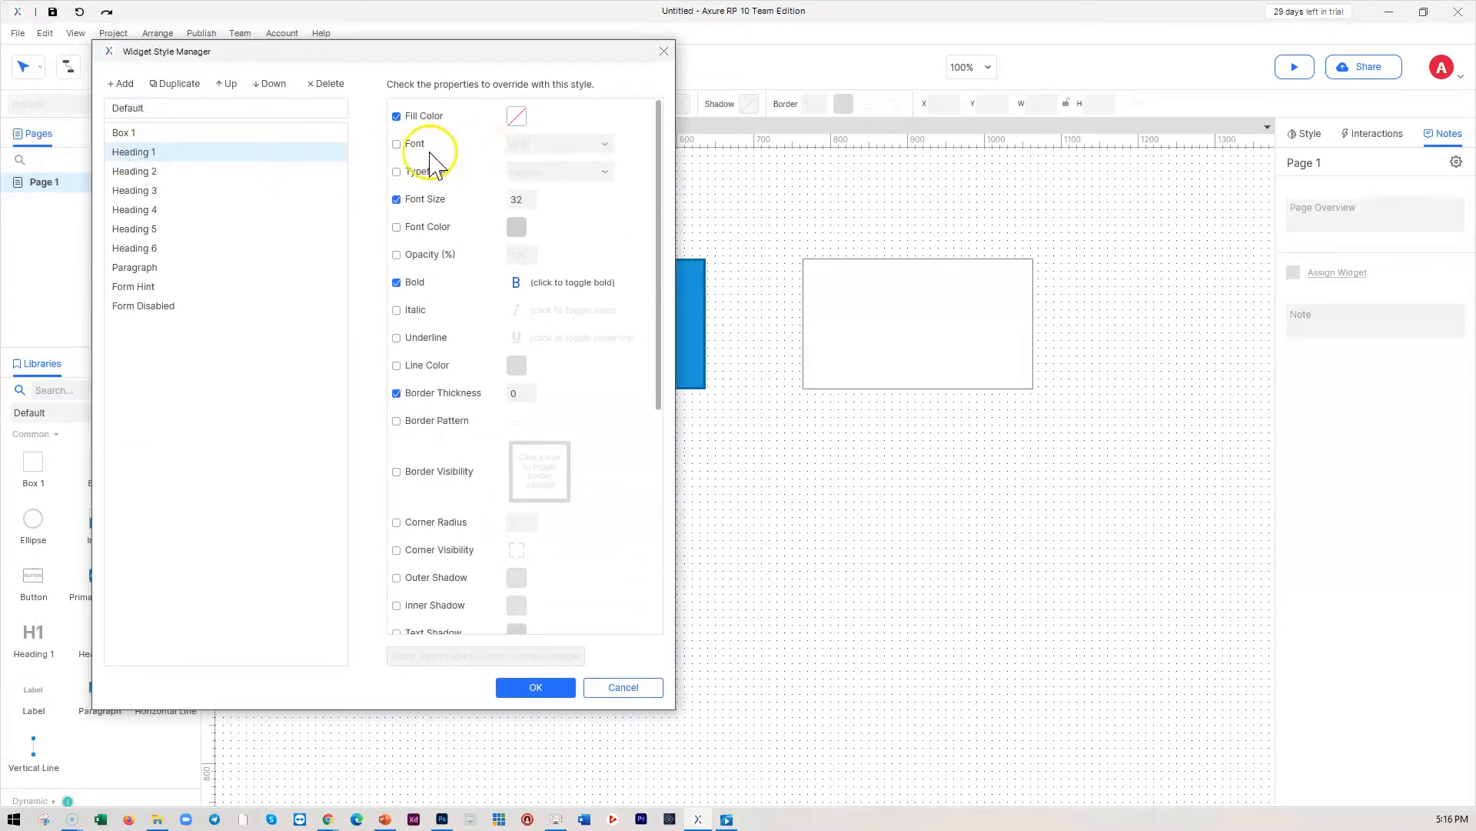
click(397, 144)
click(566, 144)
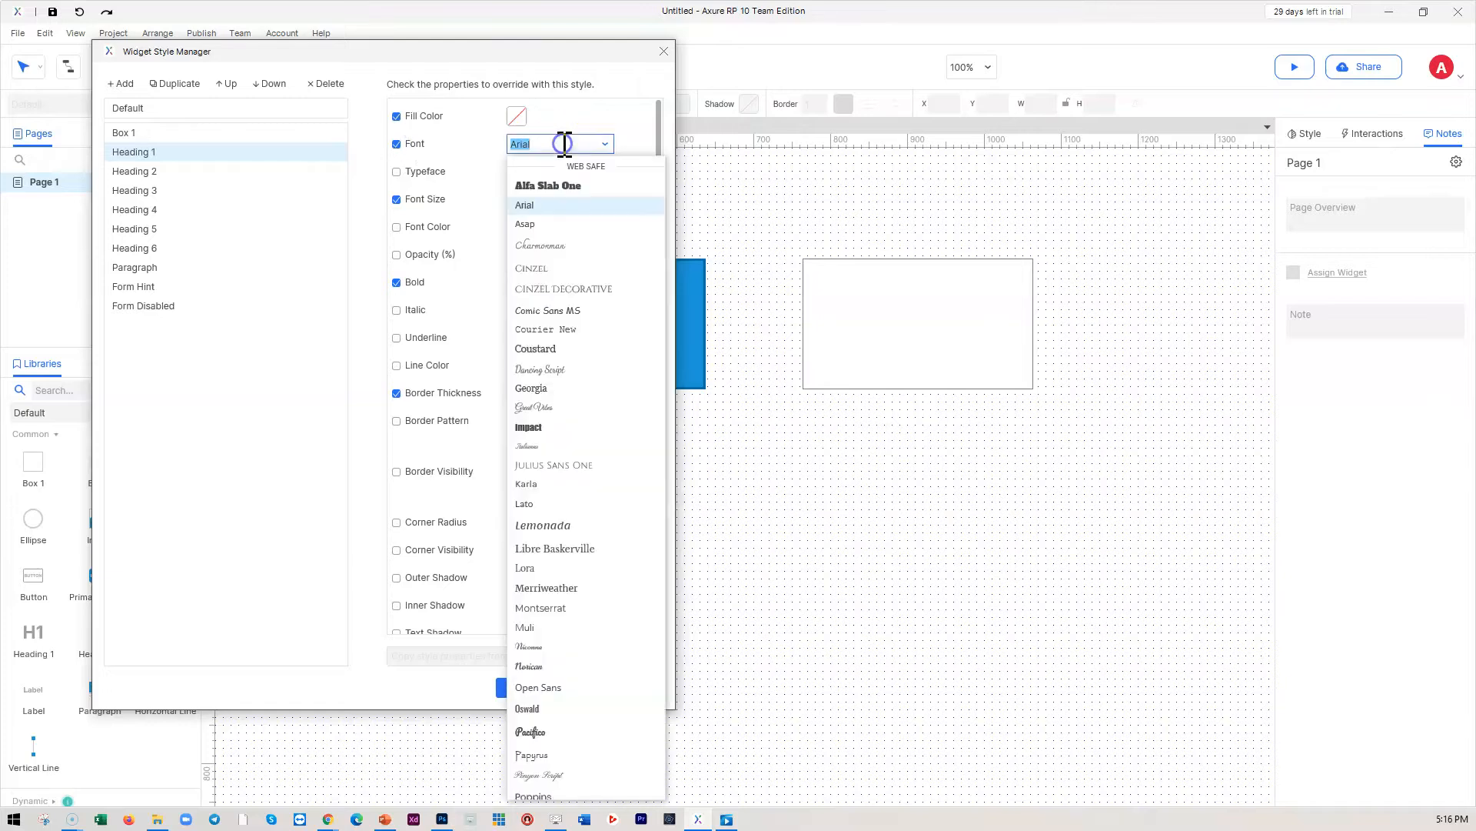
click(525, 504)
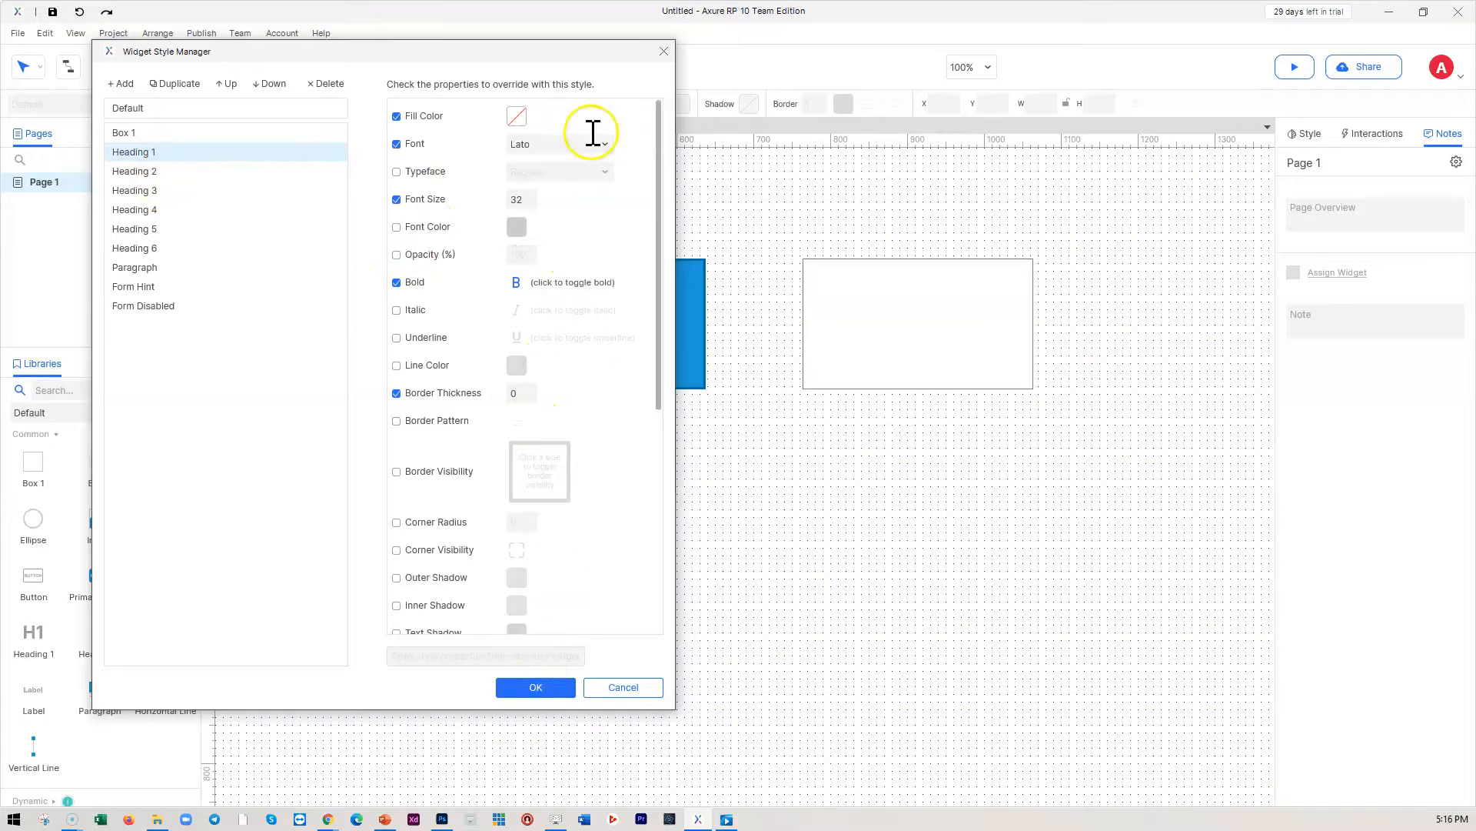
click(536, 689)
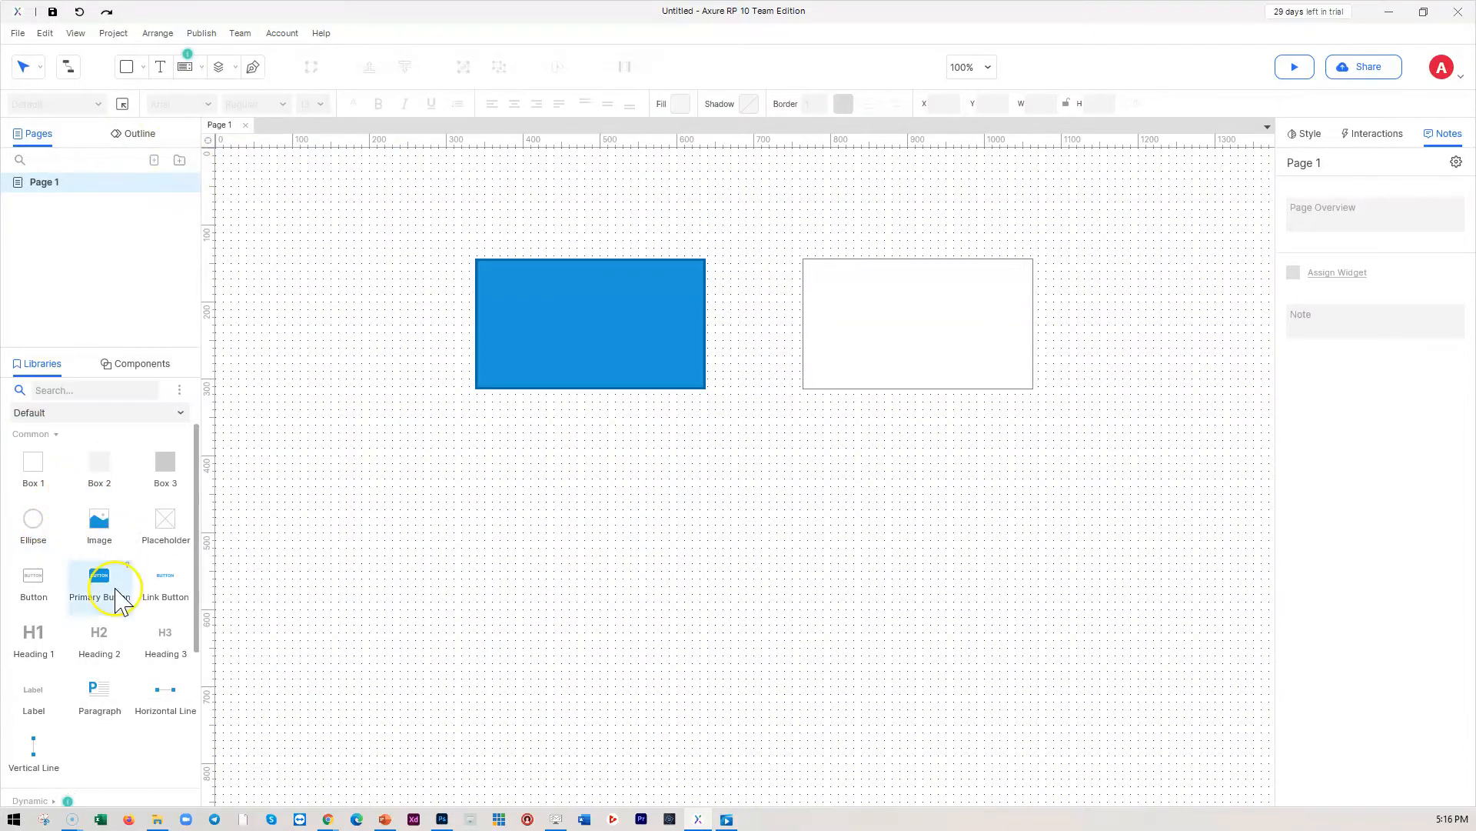
- Place a Heading 1 widget below the blue box and set the Heading 1 style's fill color to #1E98D7
scroll(112, 611, down, 2)
drag(33, 557, 491, 431)
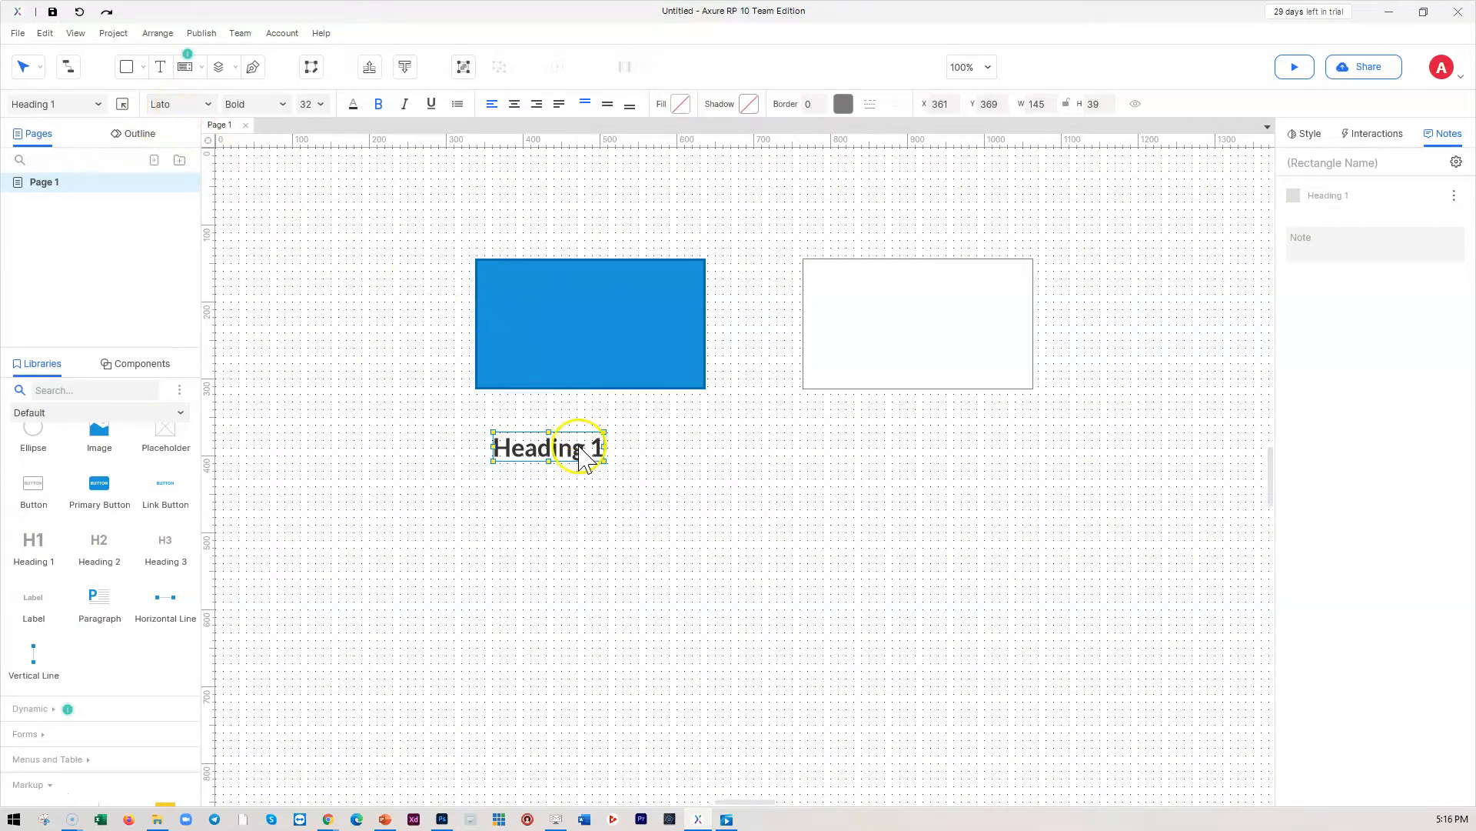
click(113, 33)
click(154, 50)
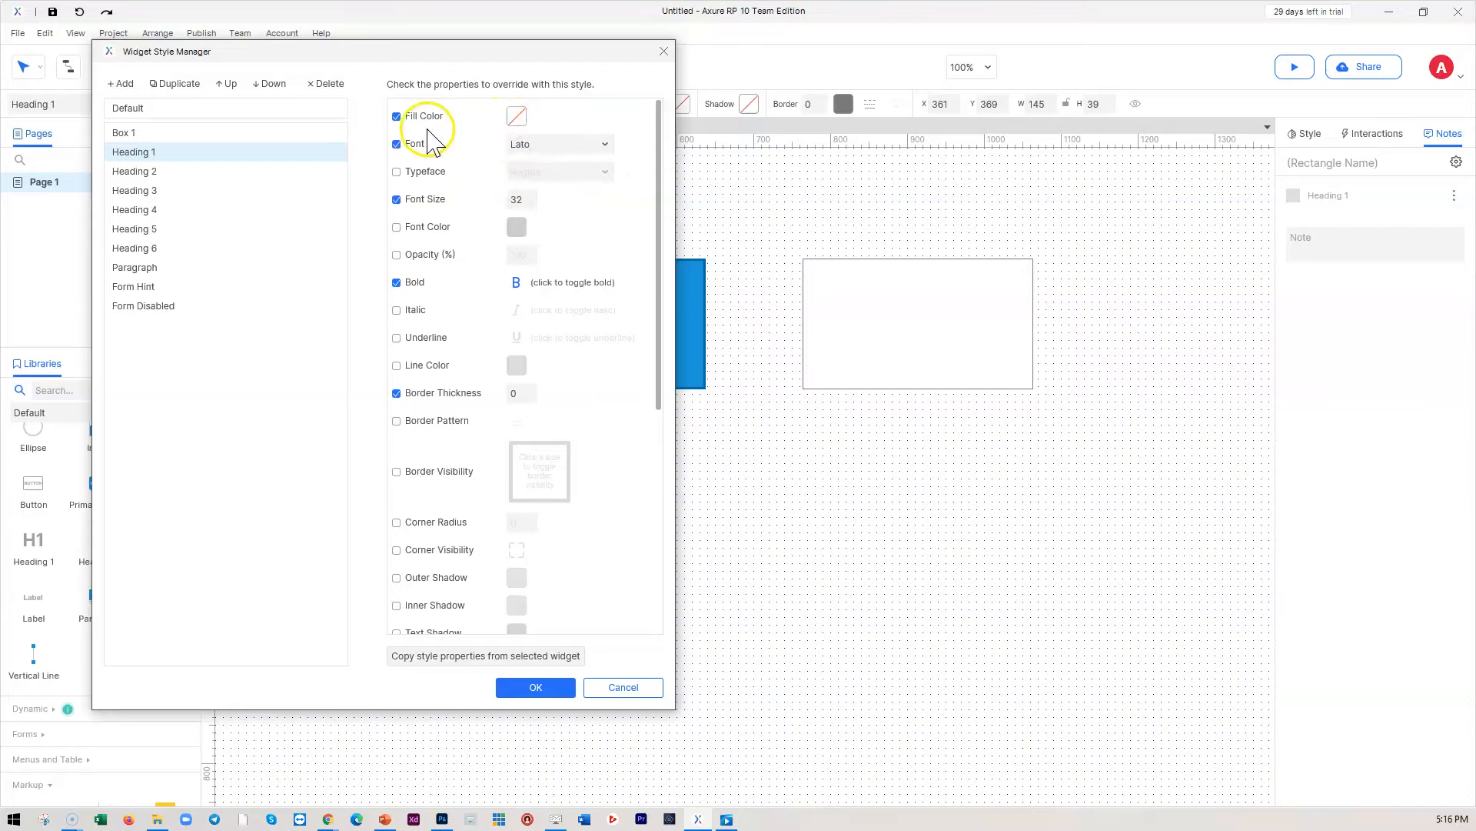
click(517, 117)
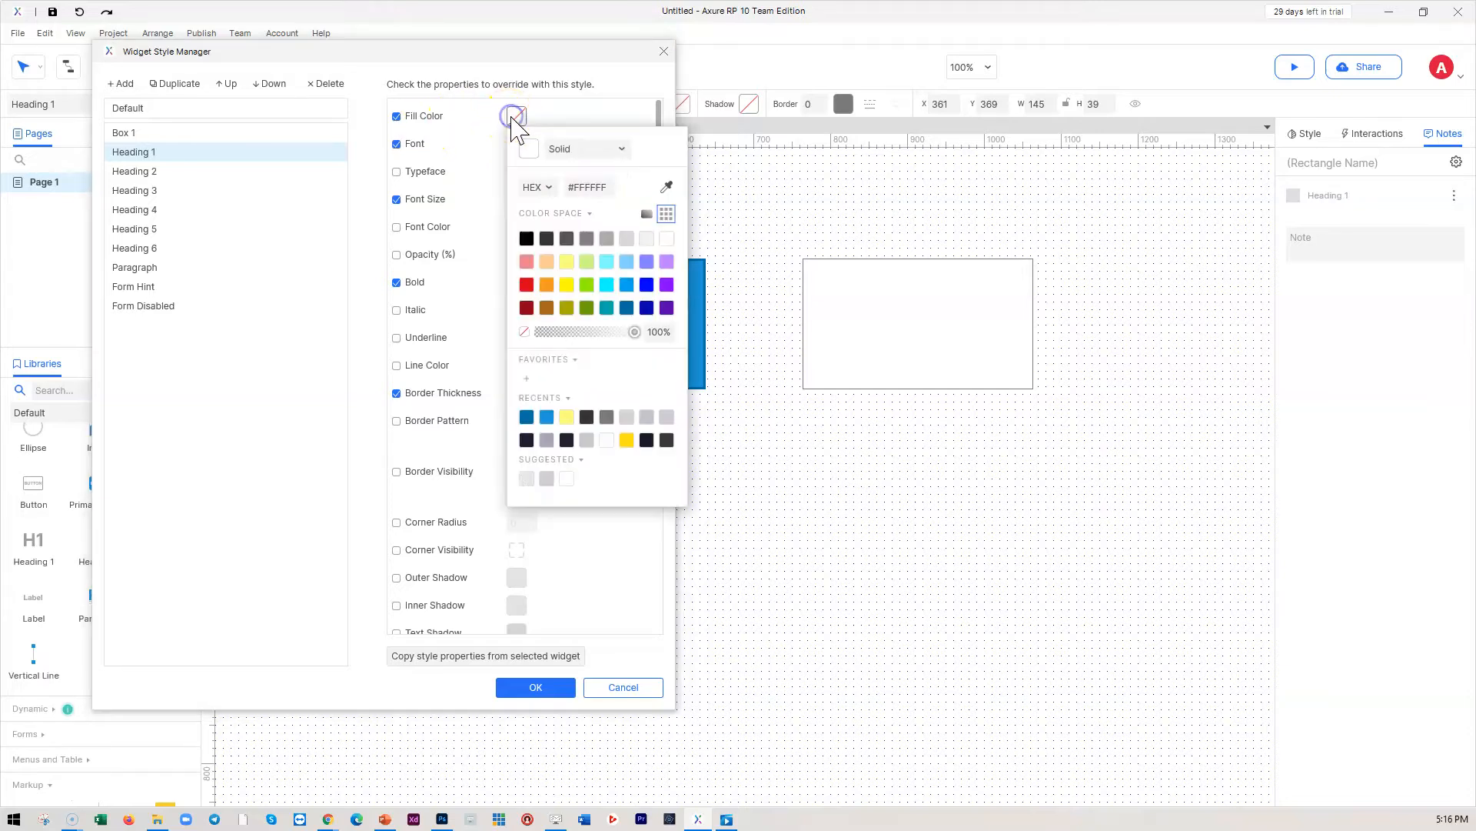
click(546, 417)
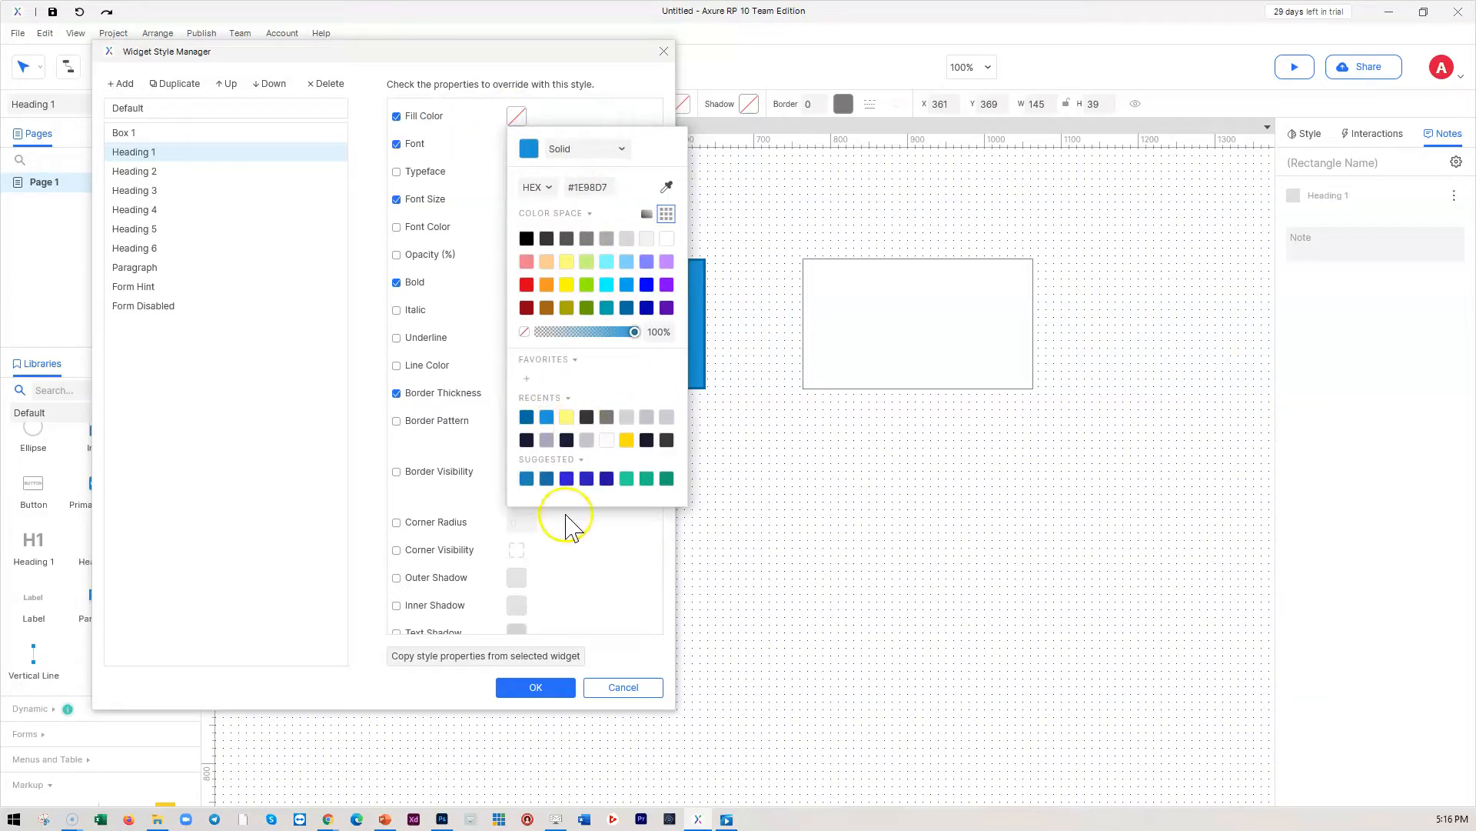
click(745, 206)
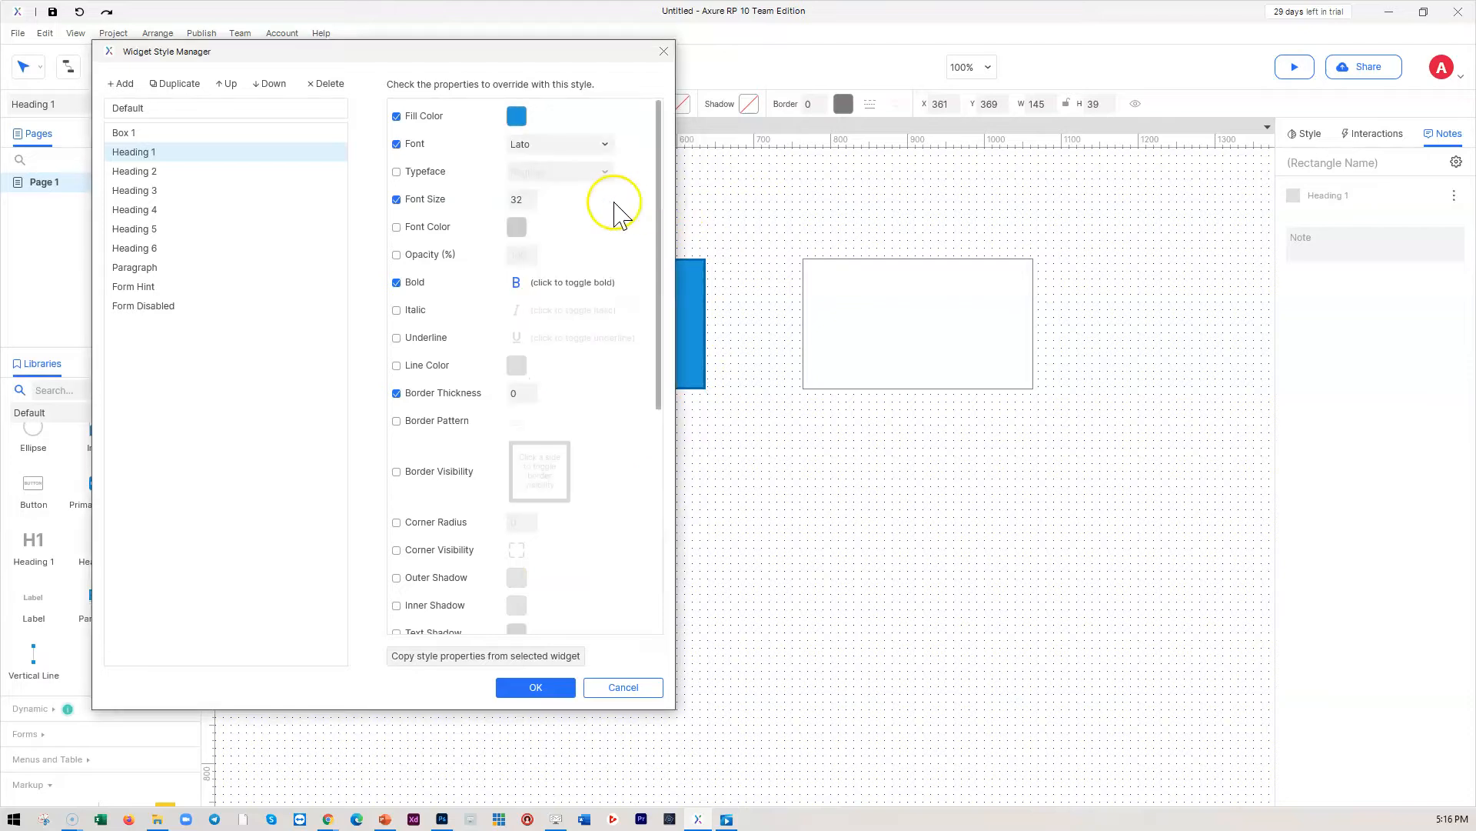
click(536, 687)
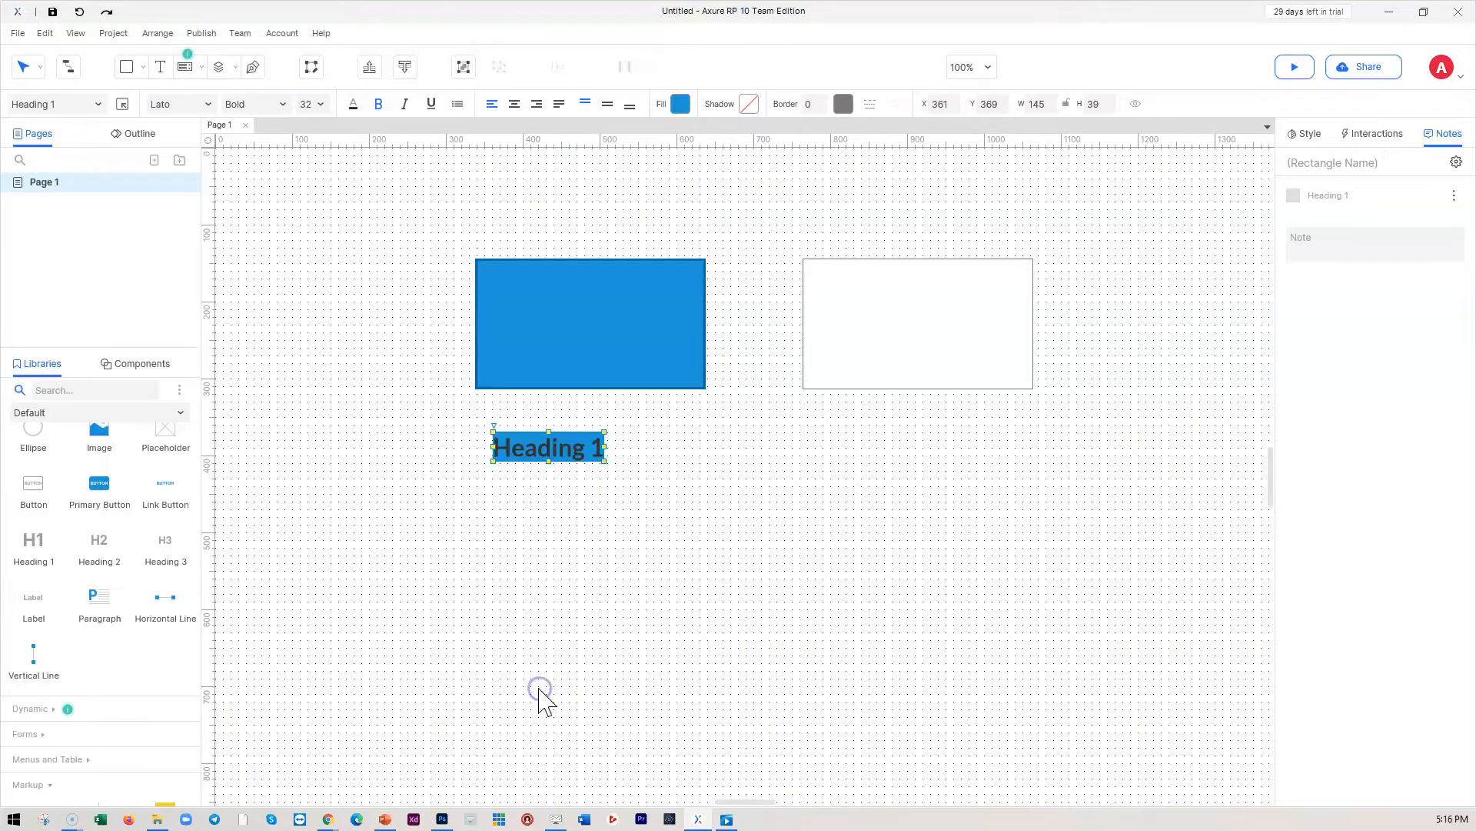
click(616, 563)
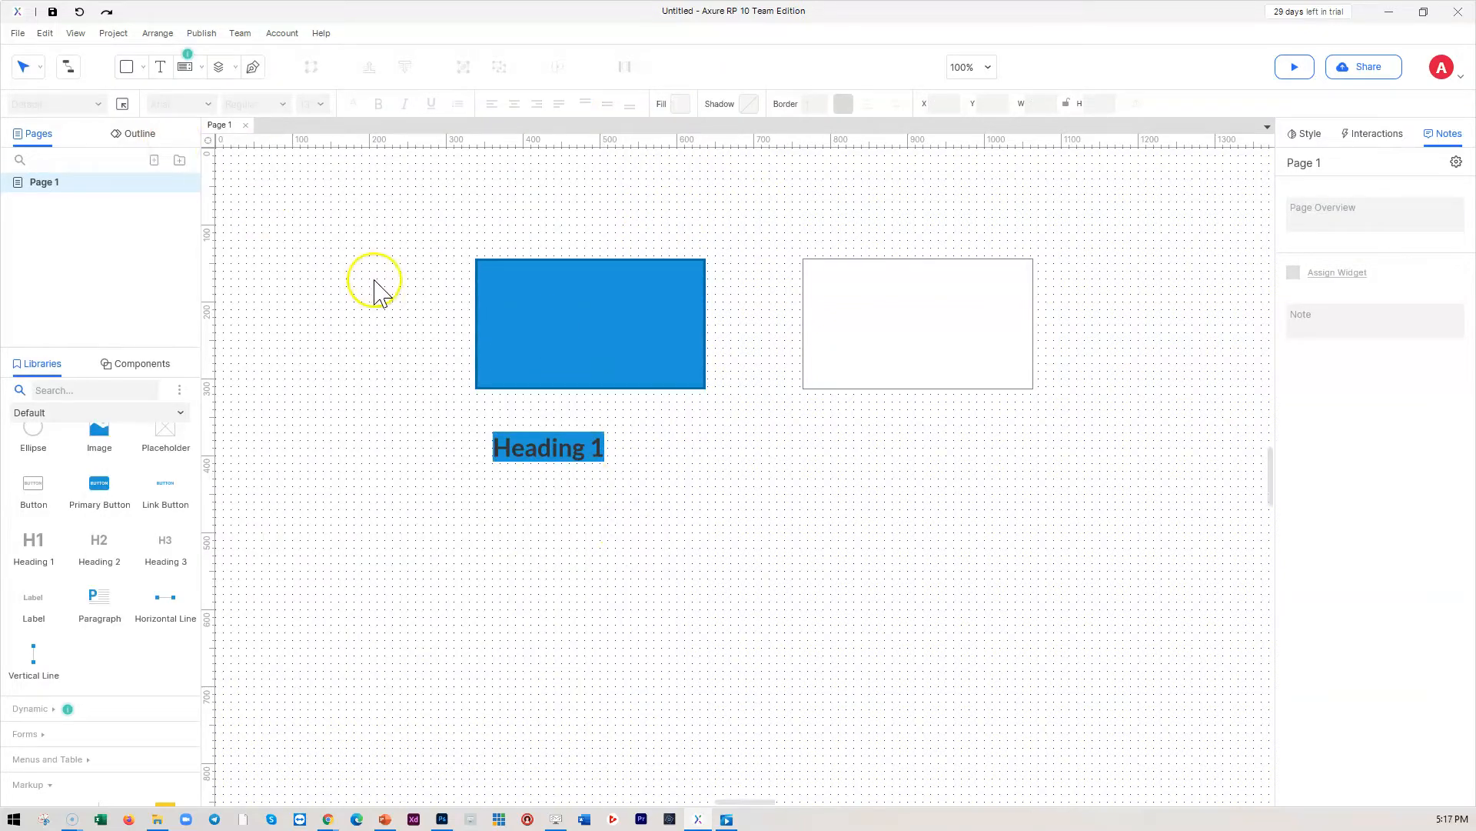
- Remove the fill from the Default widget style and set its font color to the blue box's light blue
click(112, 34)
click(154, 52)
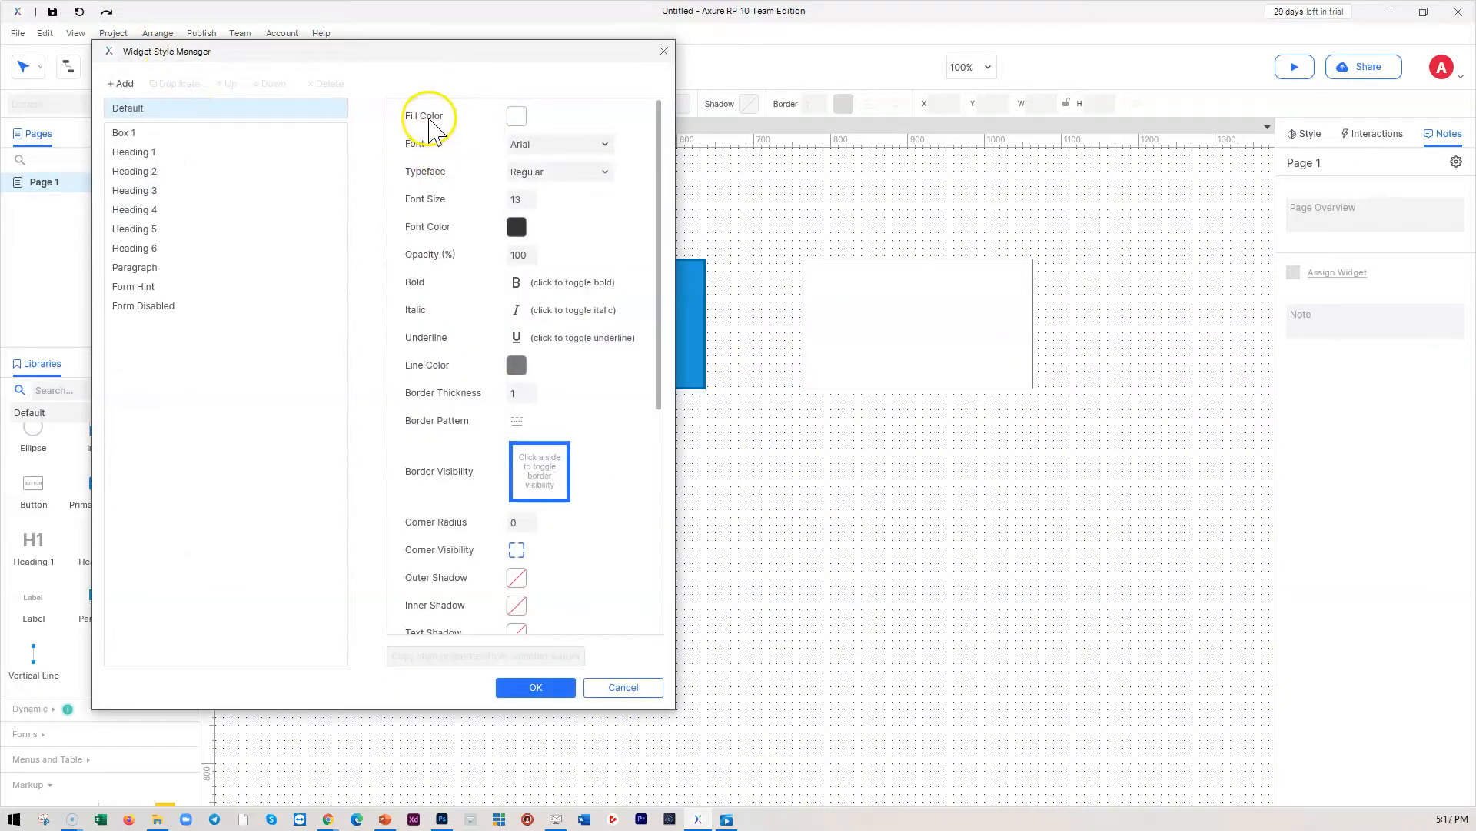
click(516, 116)
click(539, 332)
click(483, 143)
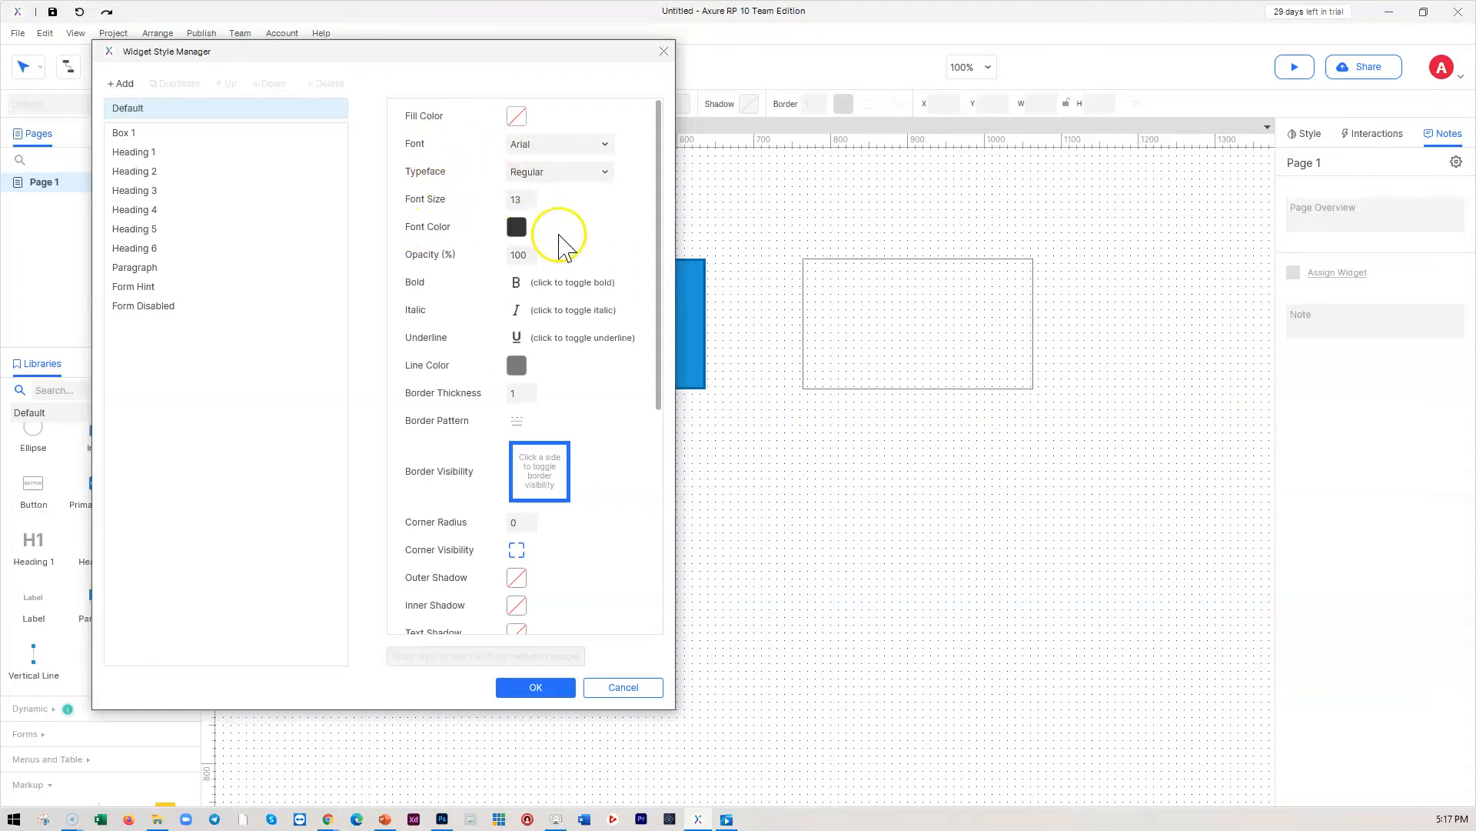
click(517, 227)
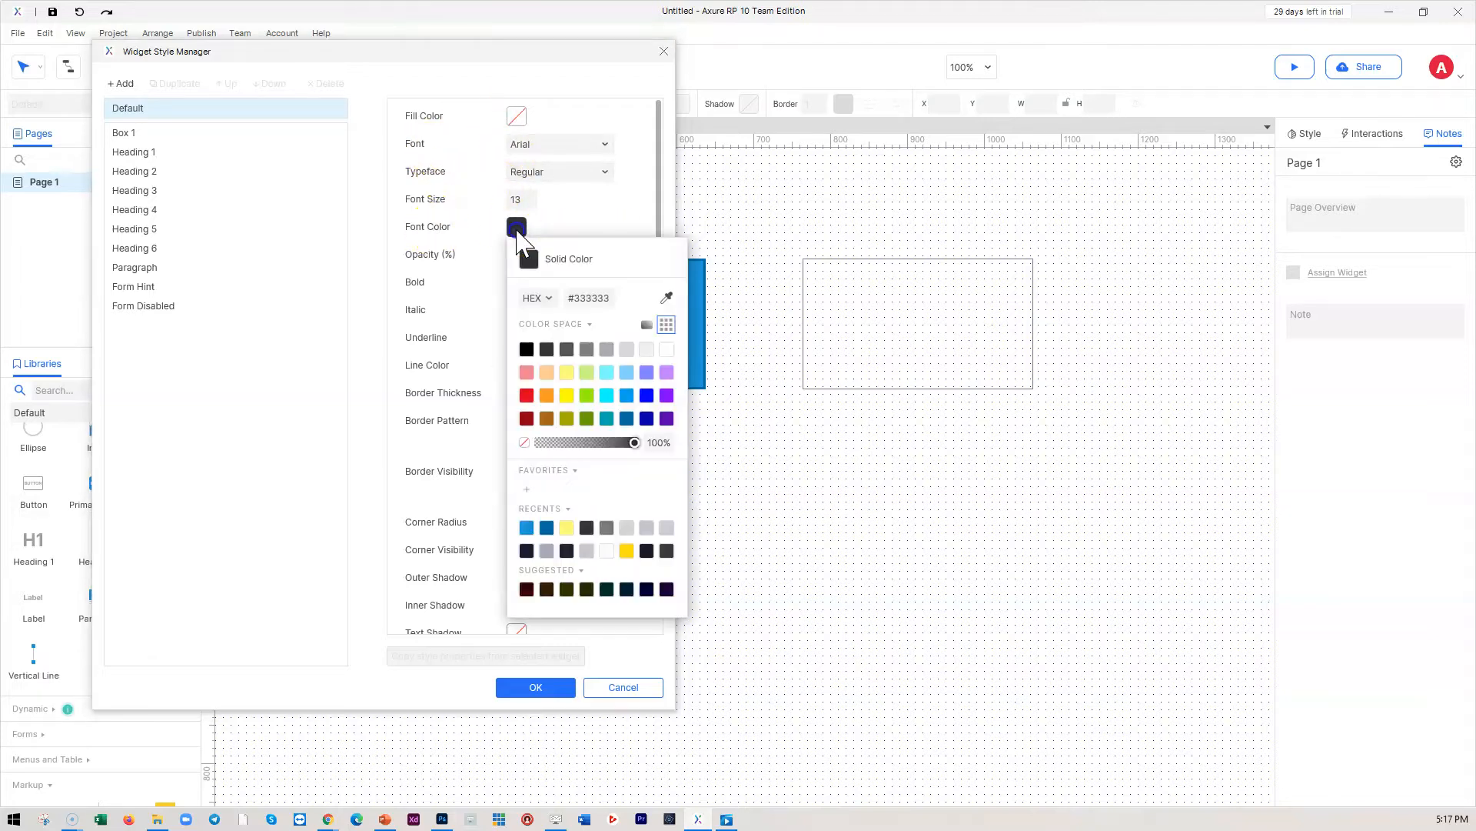
click(547, 529)
click(537, 686)
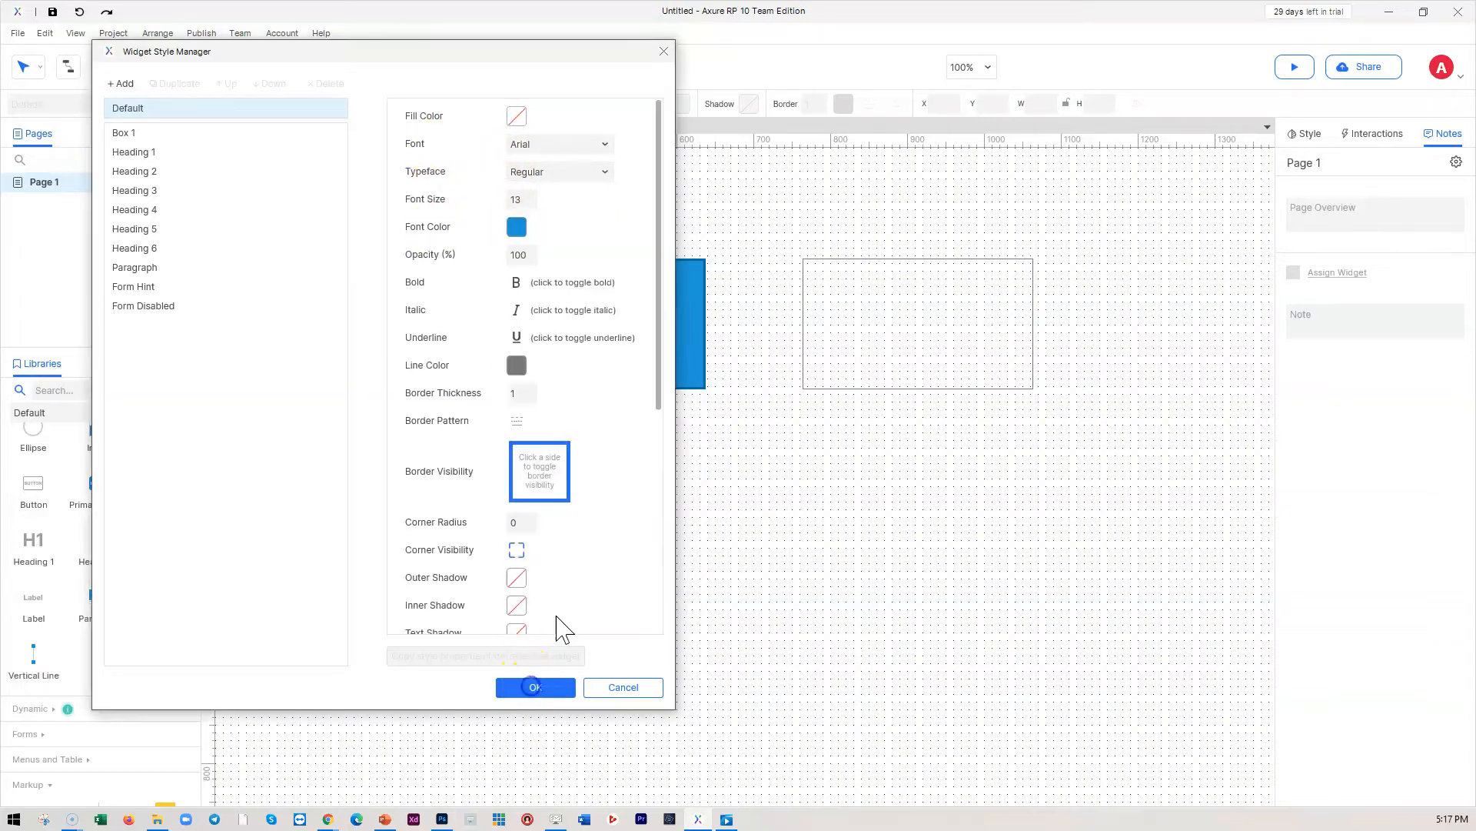
click(537, 686)
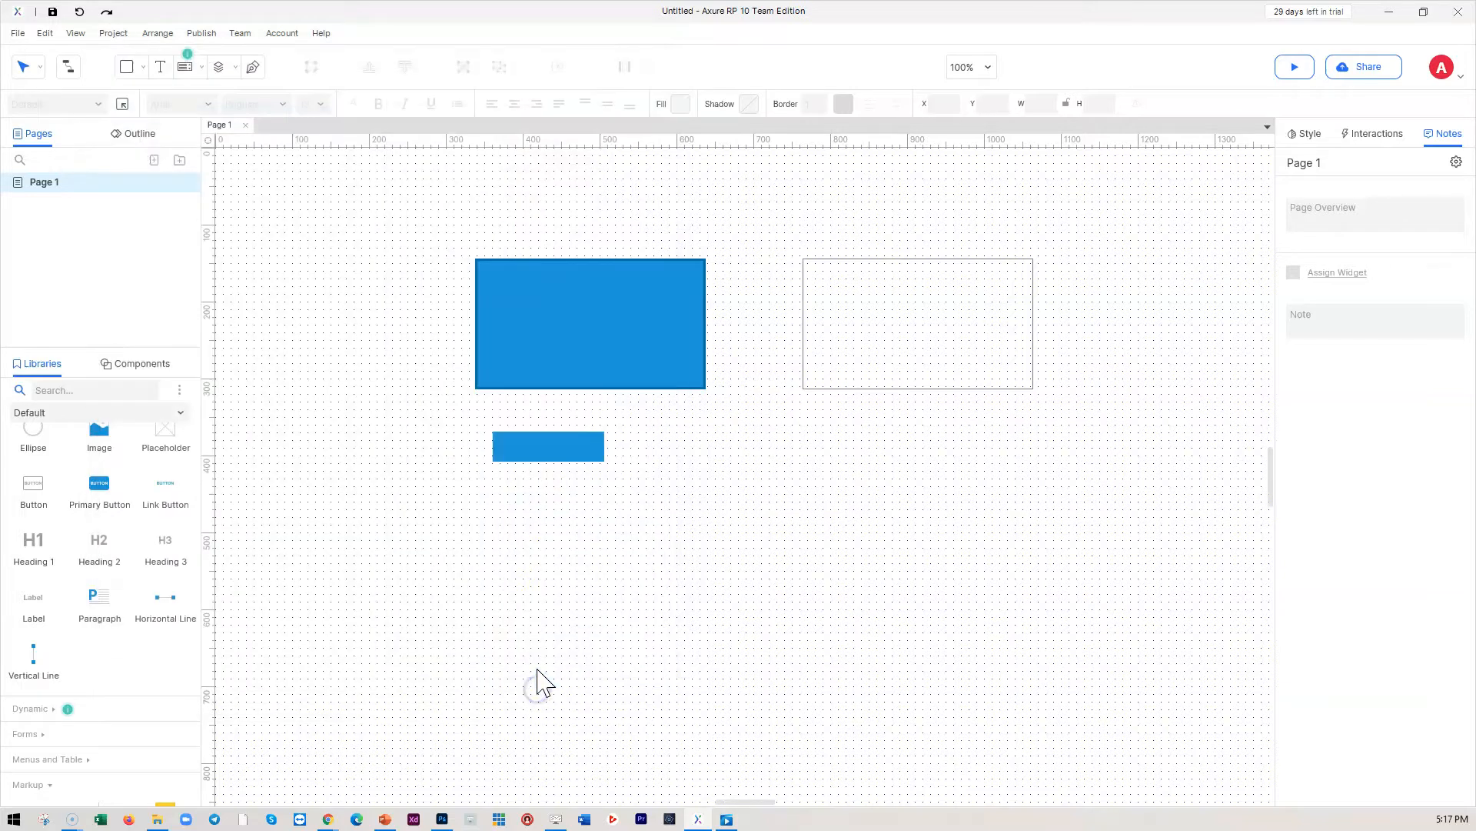
- Delete the Heading 1 widget below the blue box and place a new Heading 1 widget there
click(544, 456)
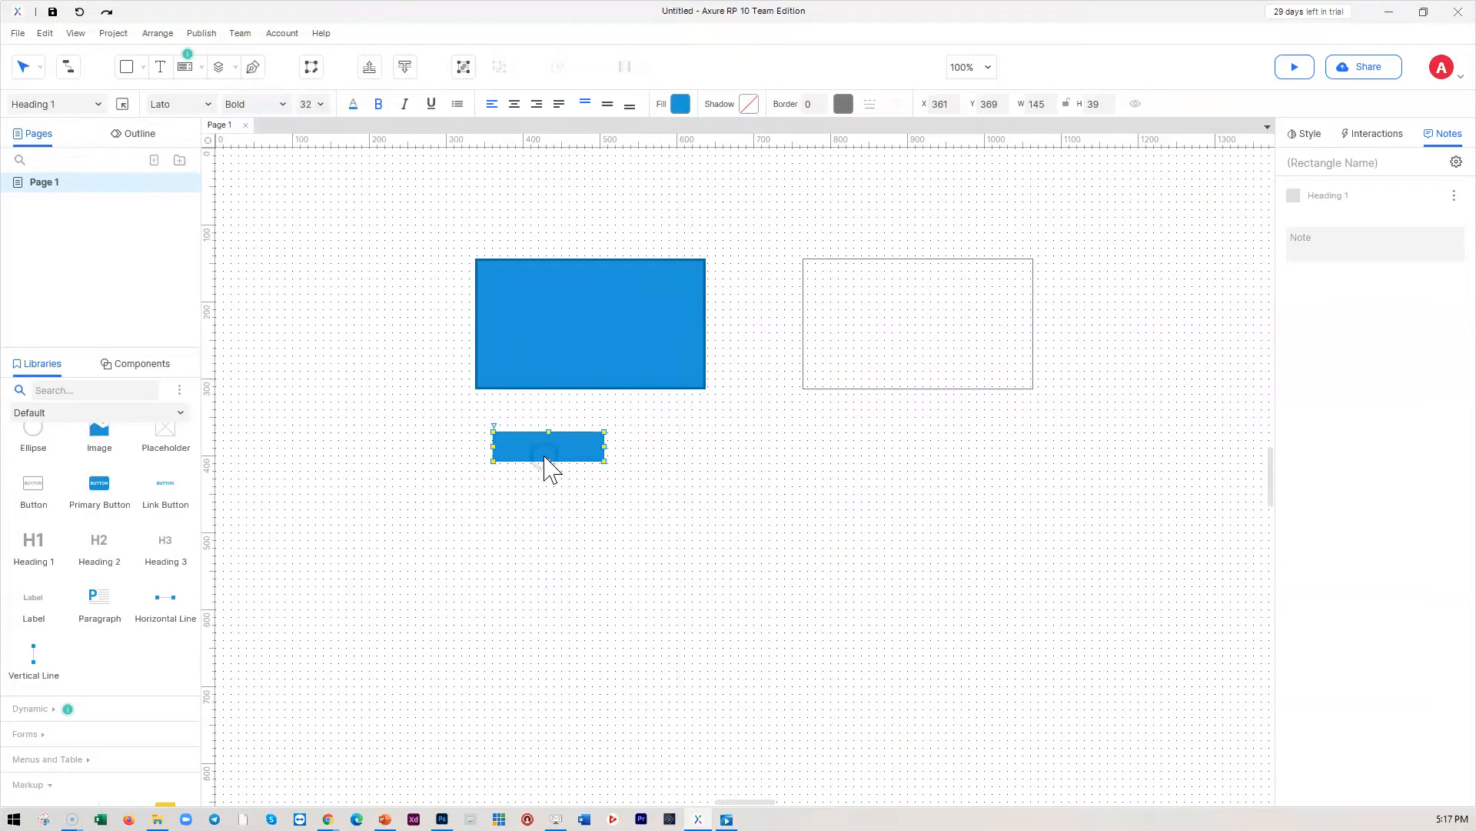
key(Delete)
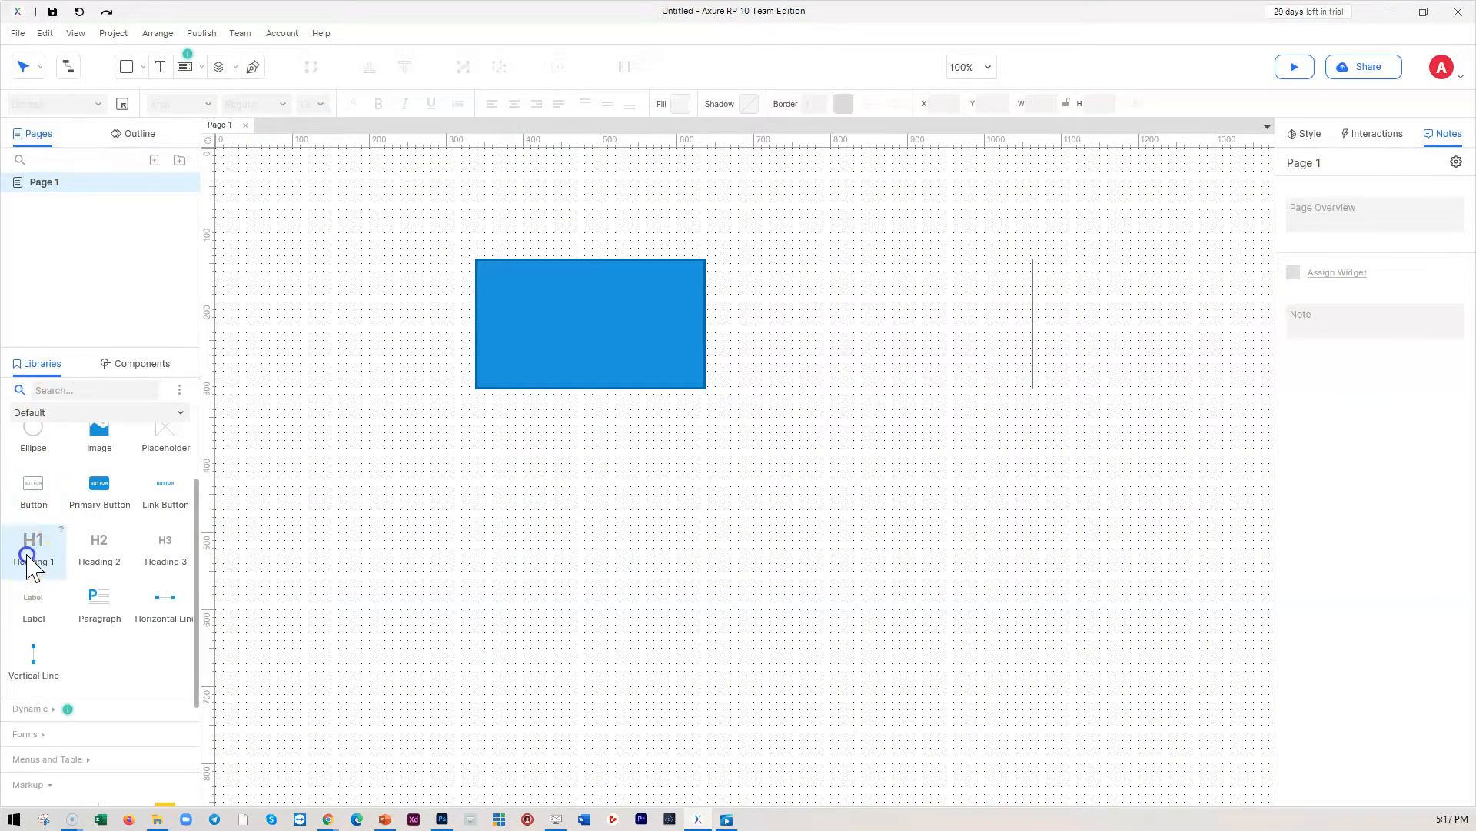
drag(28, 566, 462, 455)
click(611, 484)
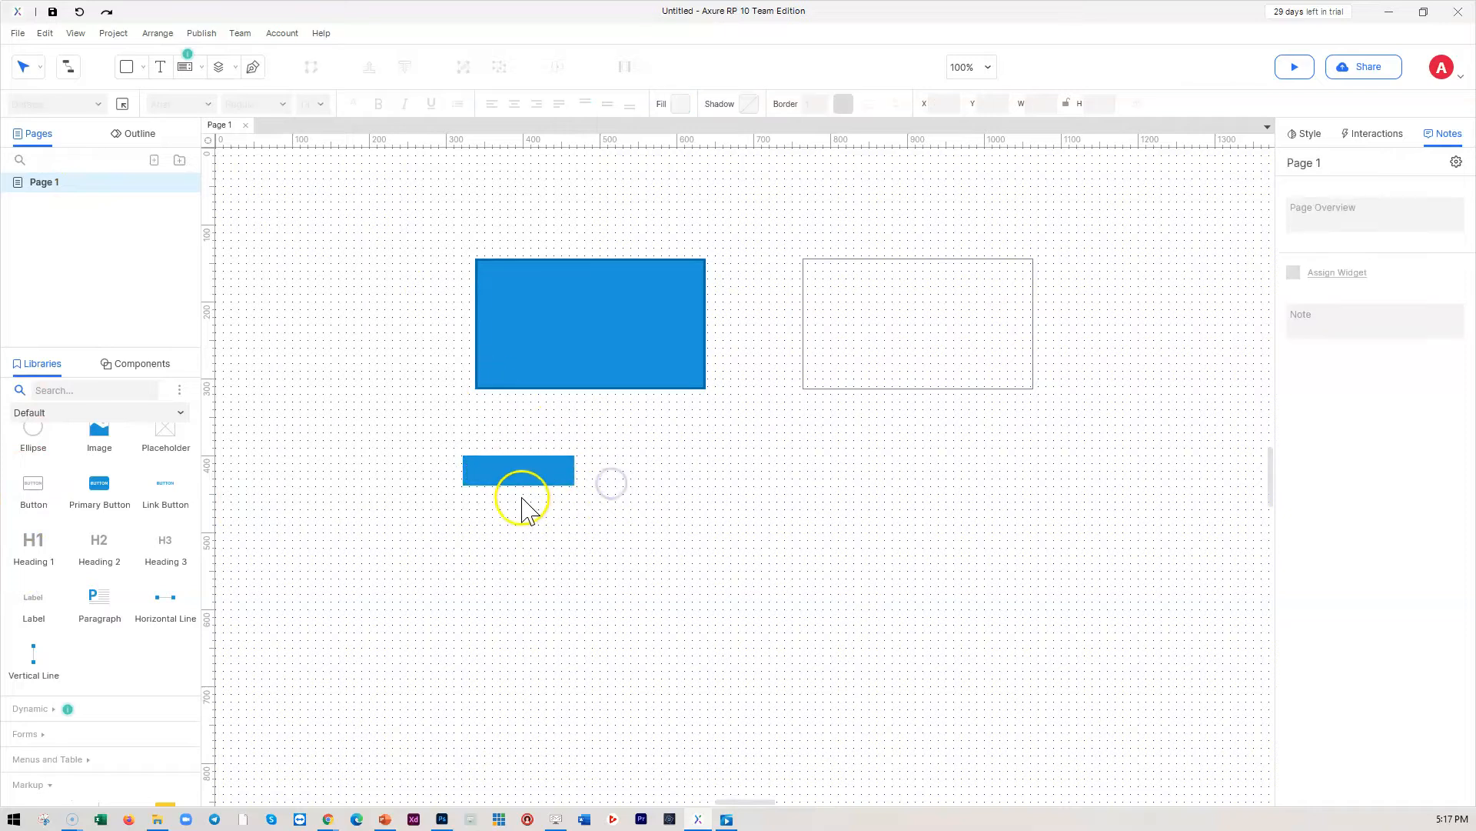
- Set the fill color of the Heading 1 widget style to no fill
click(513, 470)
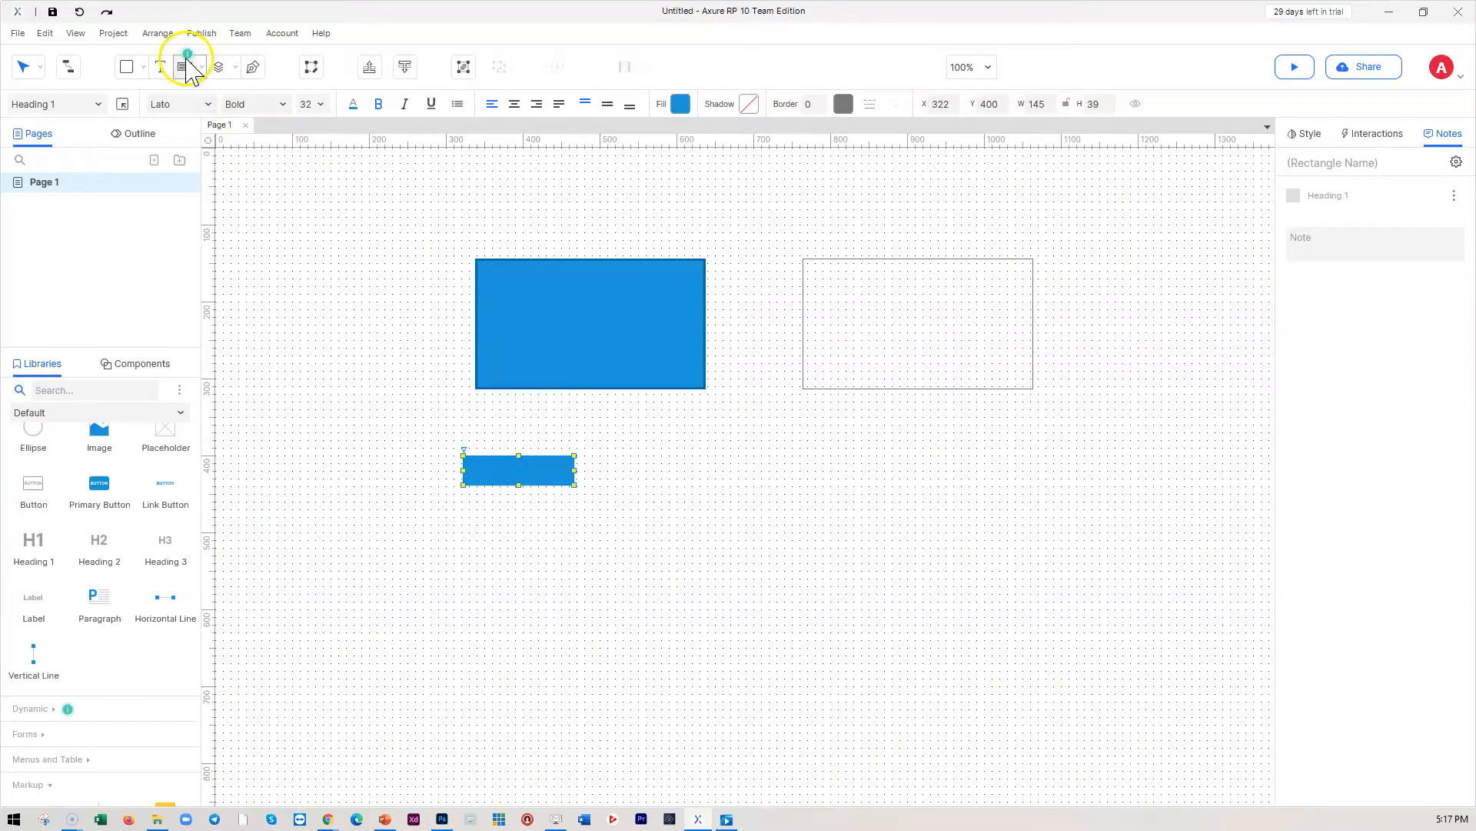
click(113, 34)
click(154, 48)
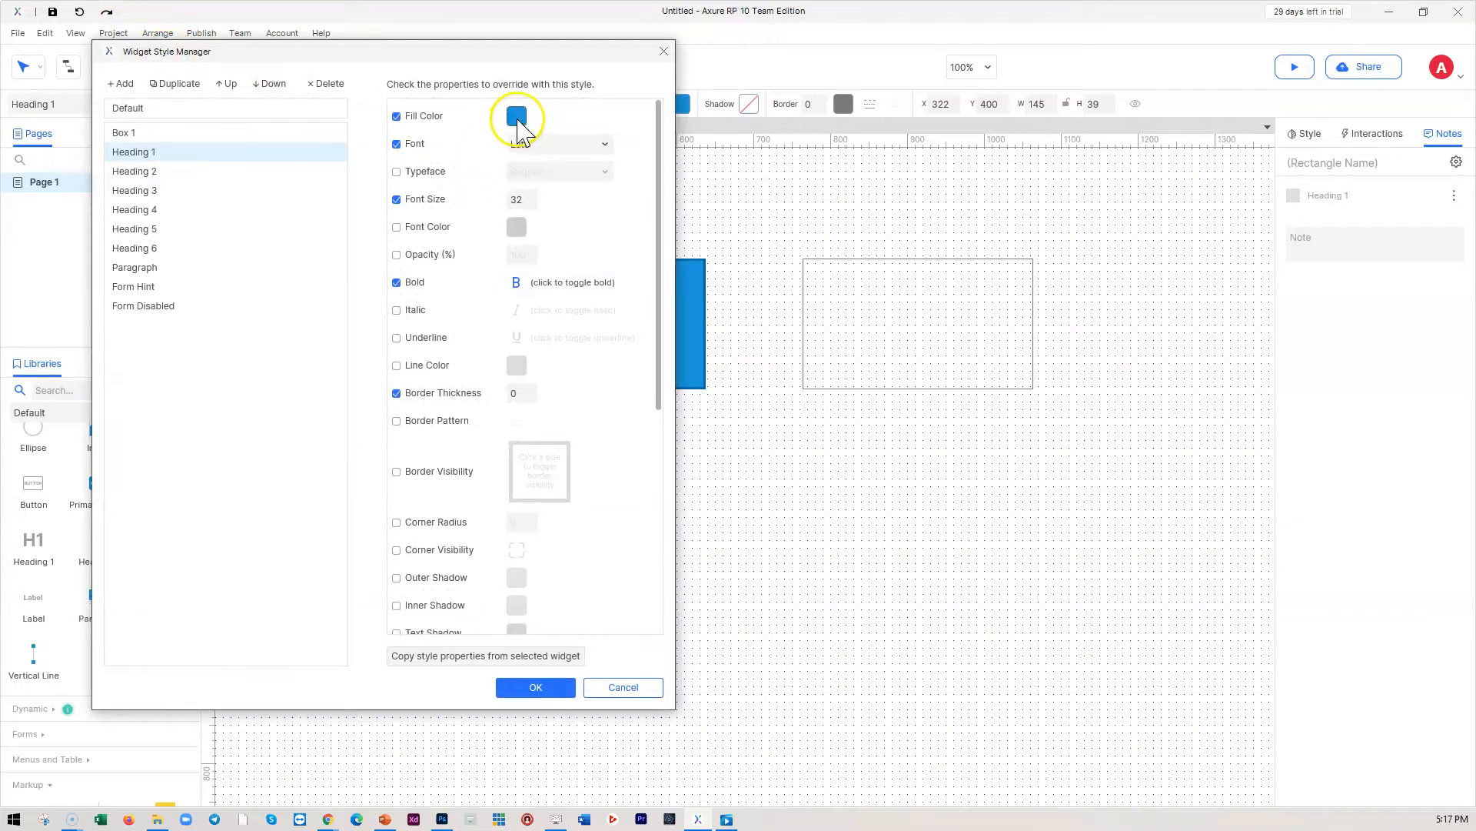
click(397, 117)
click(517, 115)
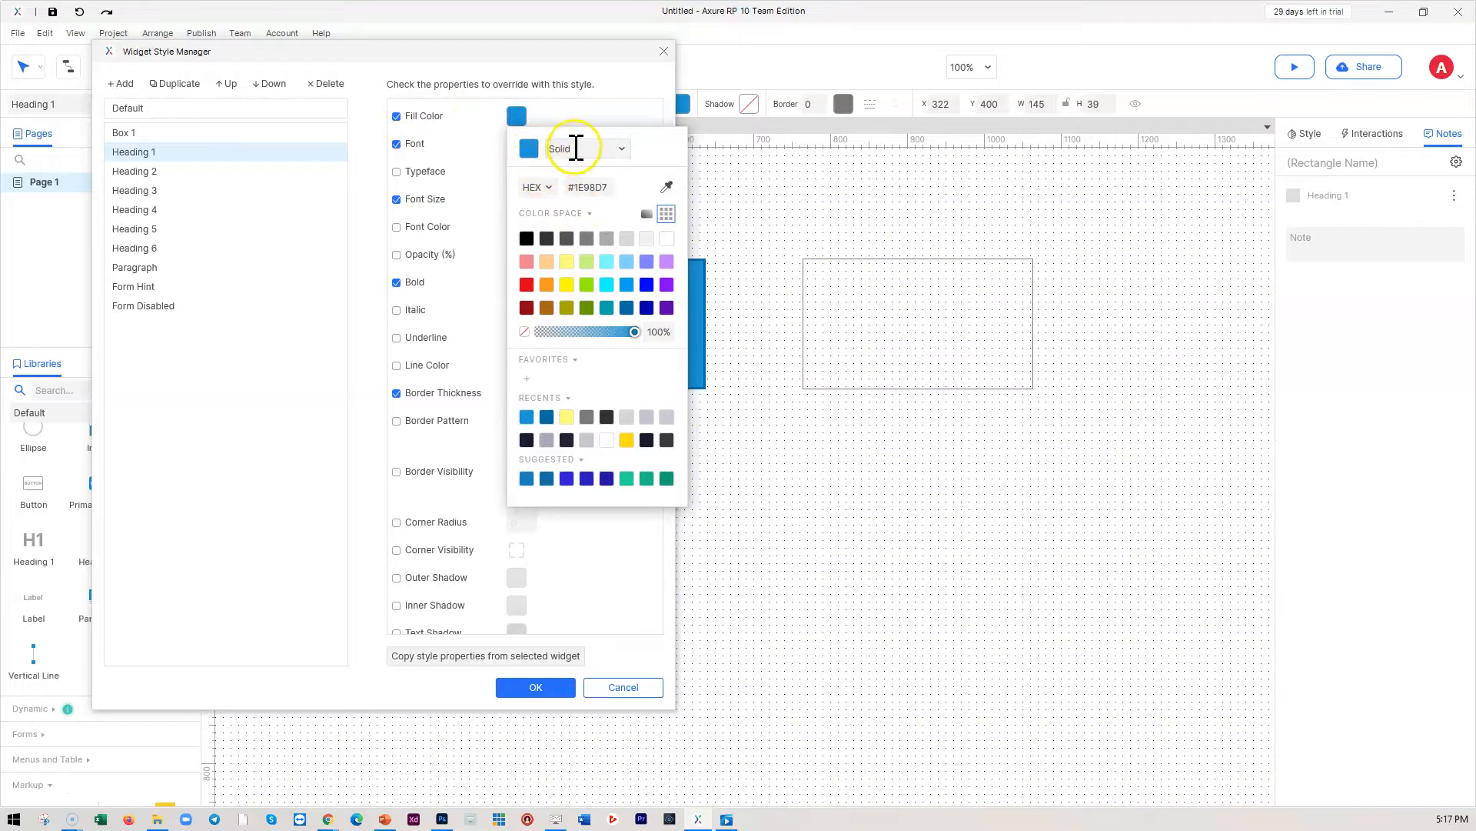
click(525, 331)
click(600, 110)
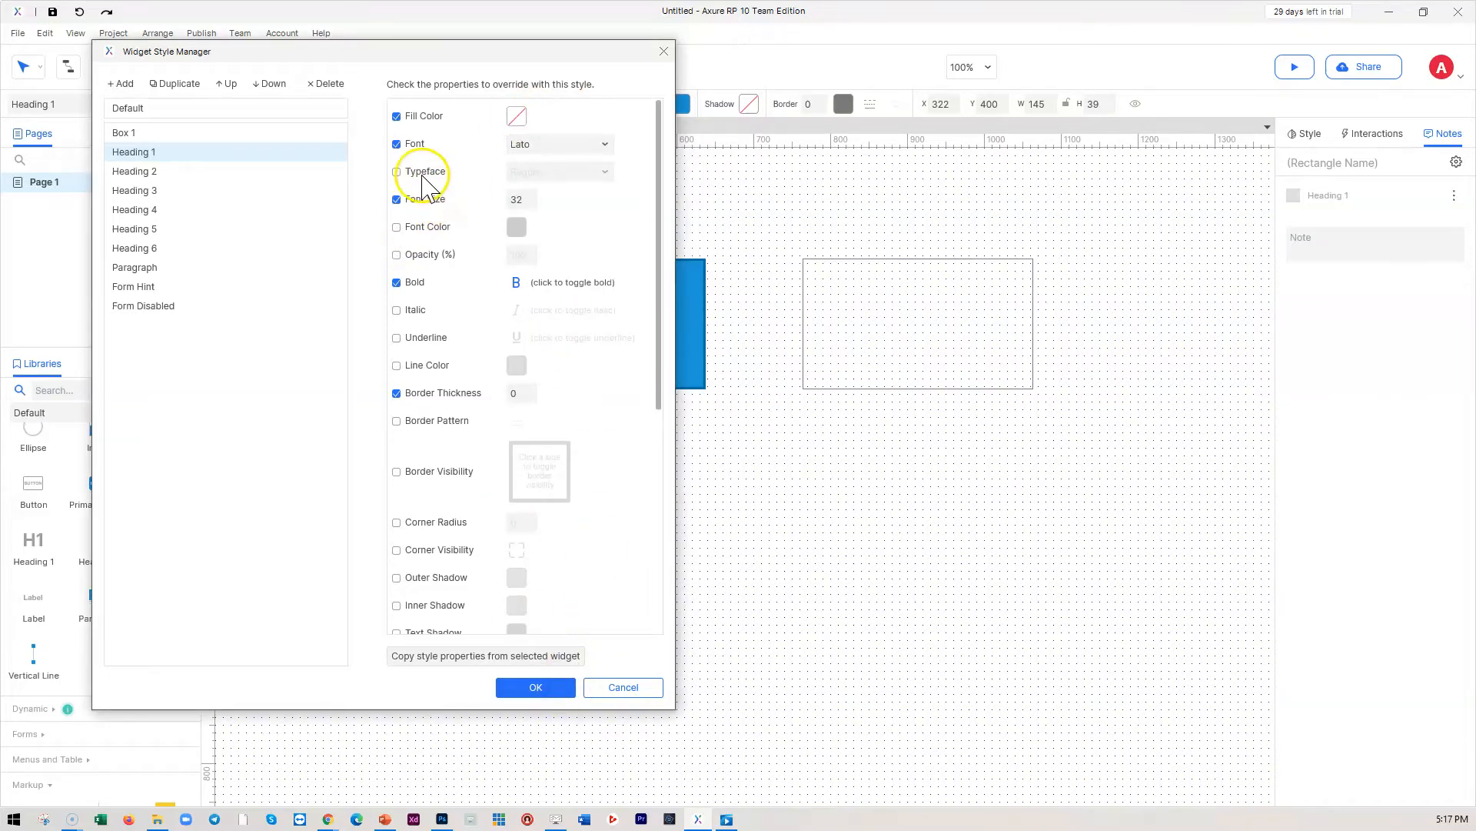
- Override the Heading 1 style's font color with the blue box's light blue and apply the style changes
click(397, 227)
click(517, 226)
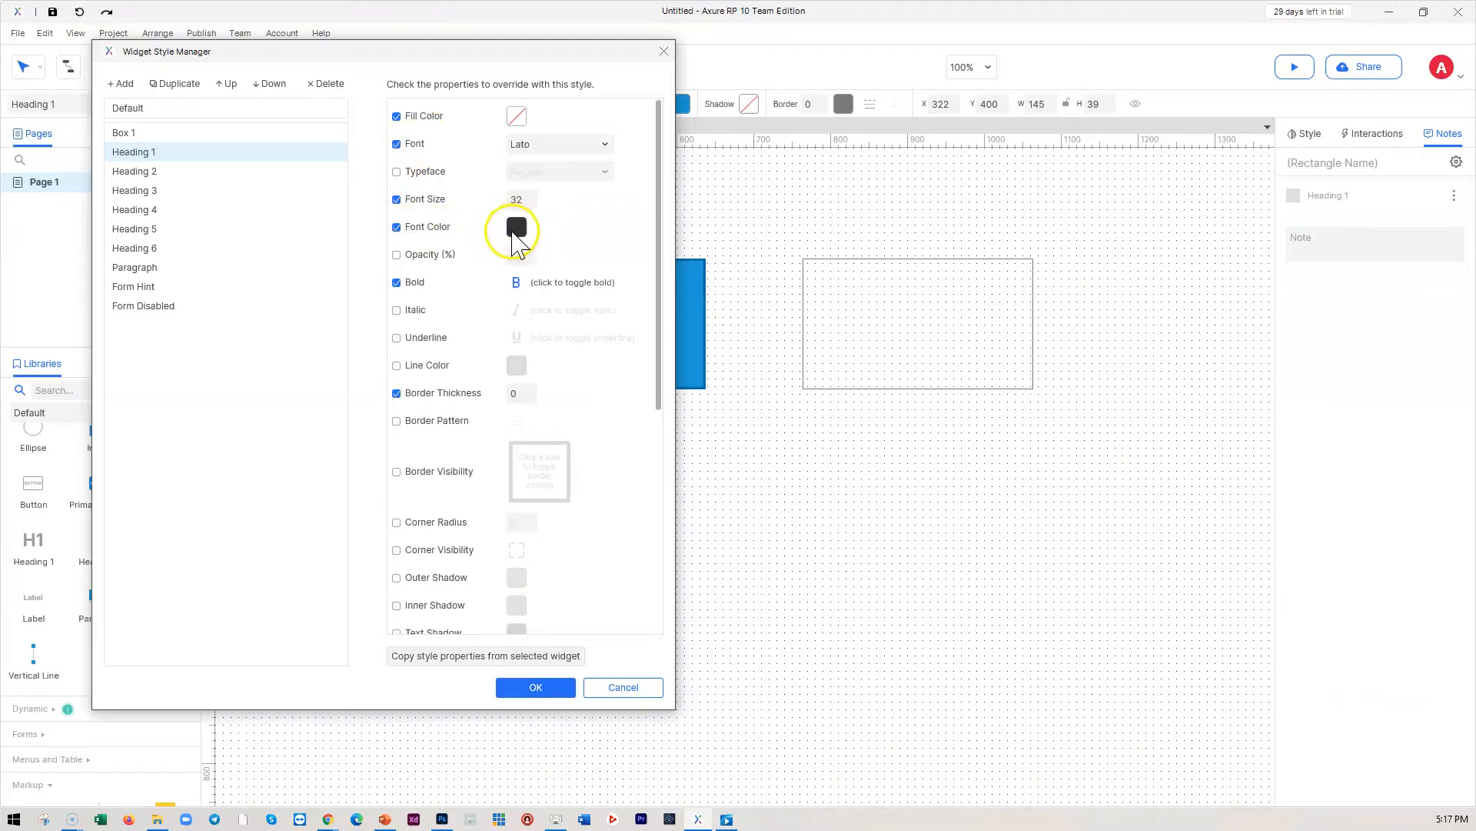
click(529, 529)
click(540, 688)
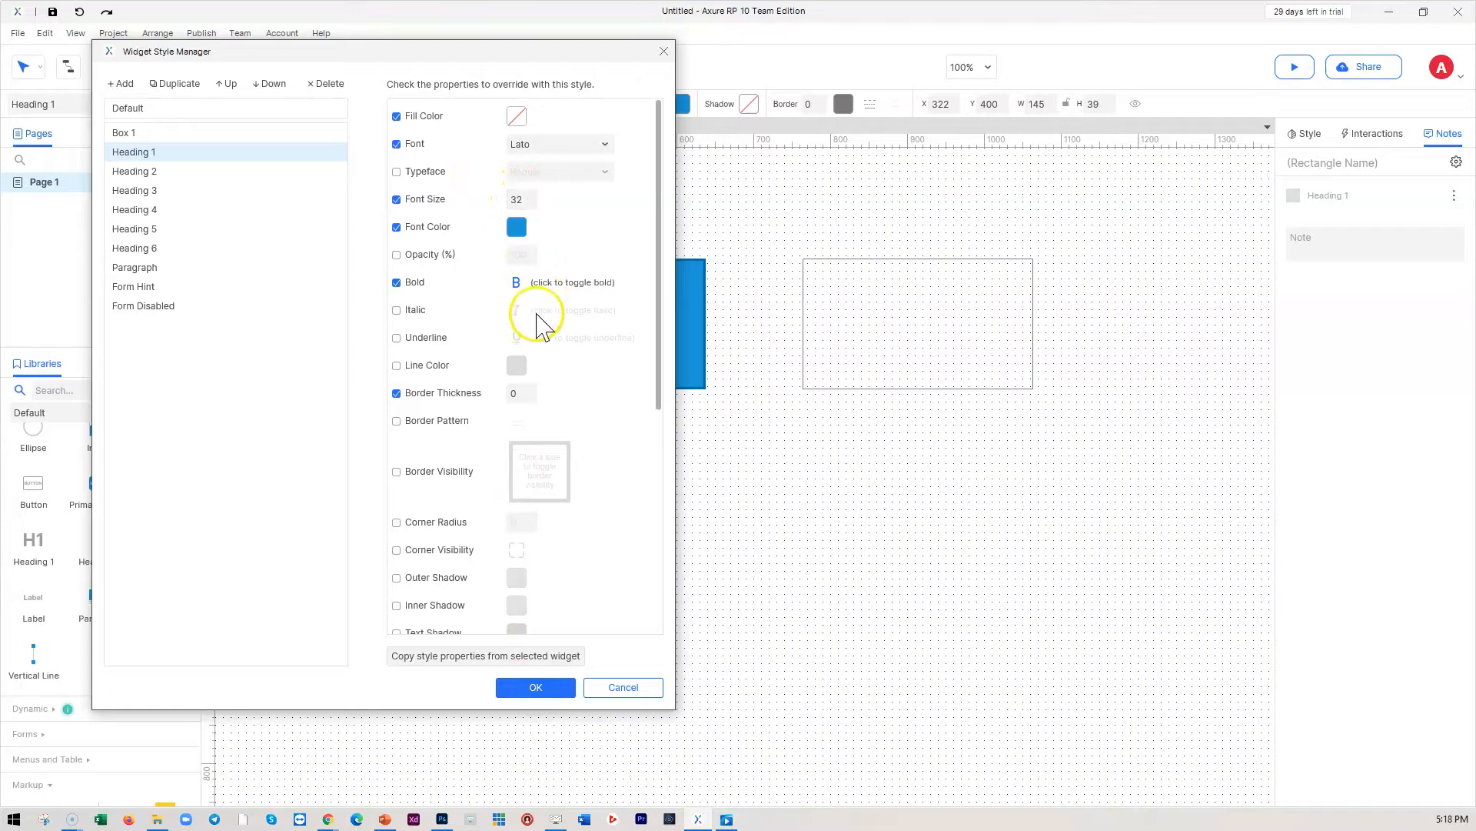
click(534, 687)
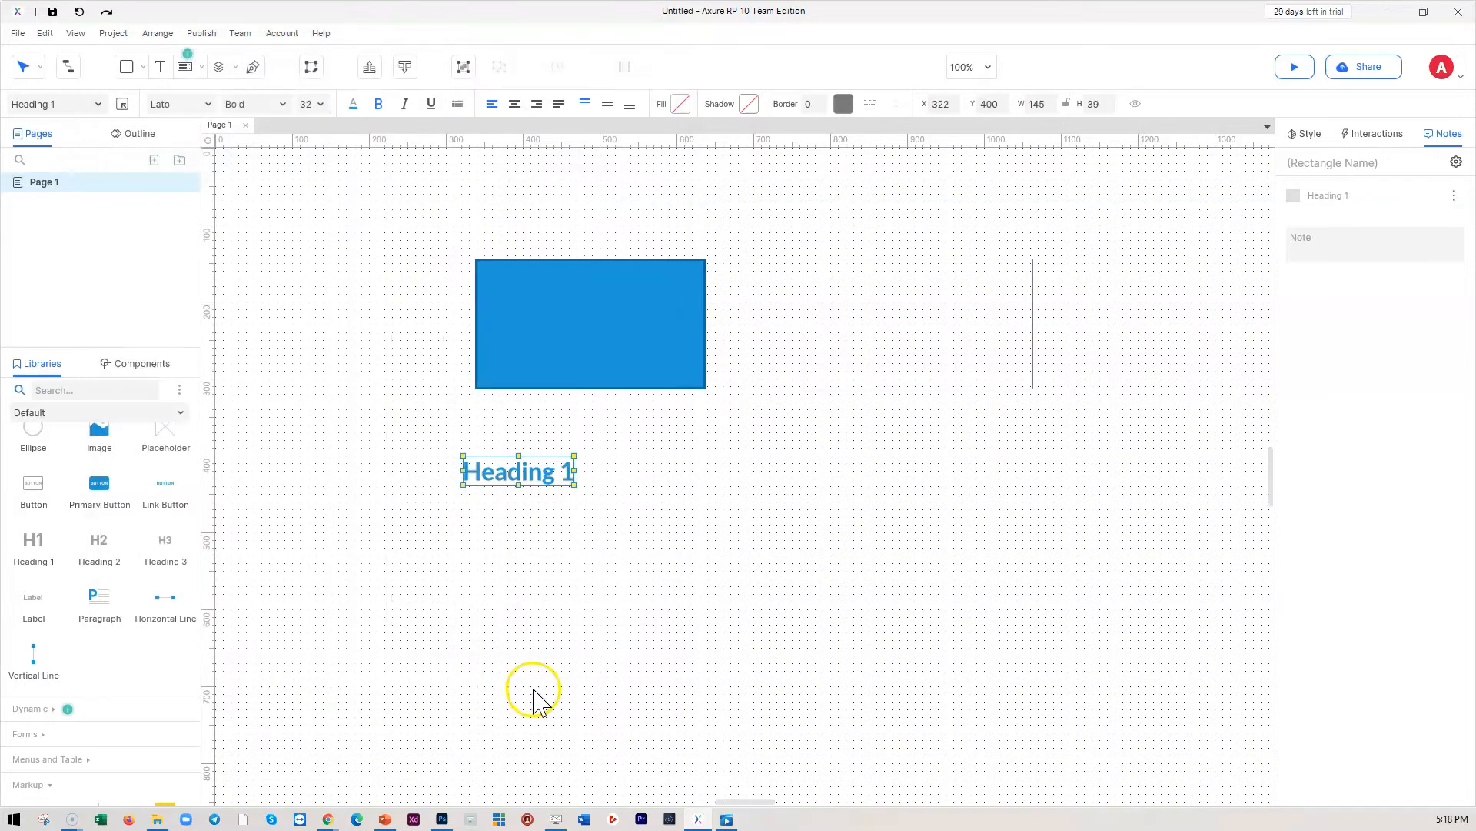
- Place a second Heading 1 widget beside the existing heading and clear the selection
click(663, 543)
drag(33, 544, 684, 483)
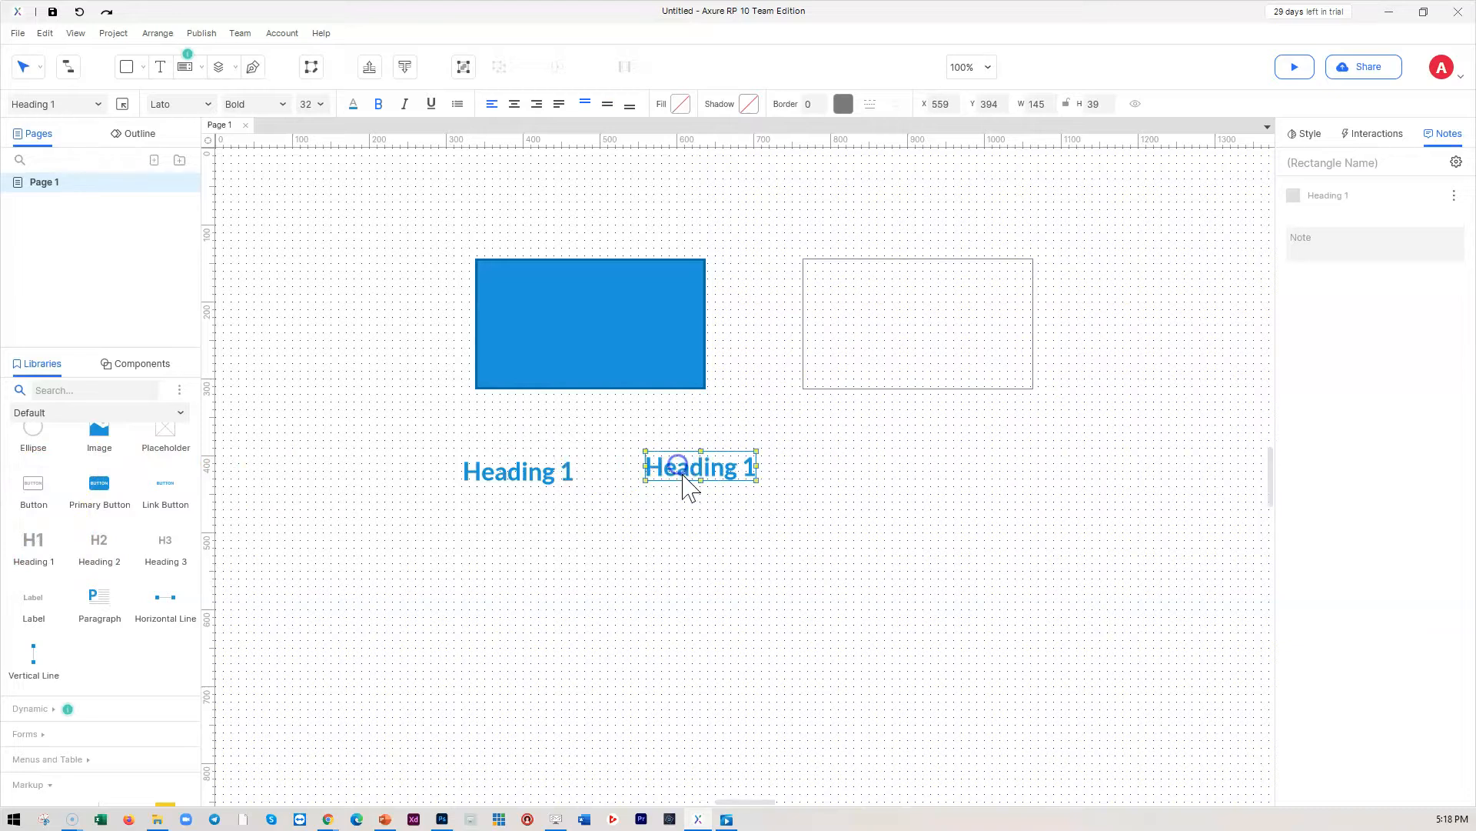
click(699, 504)
click(692, 481)
click(656, 517)
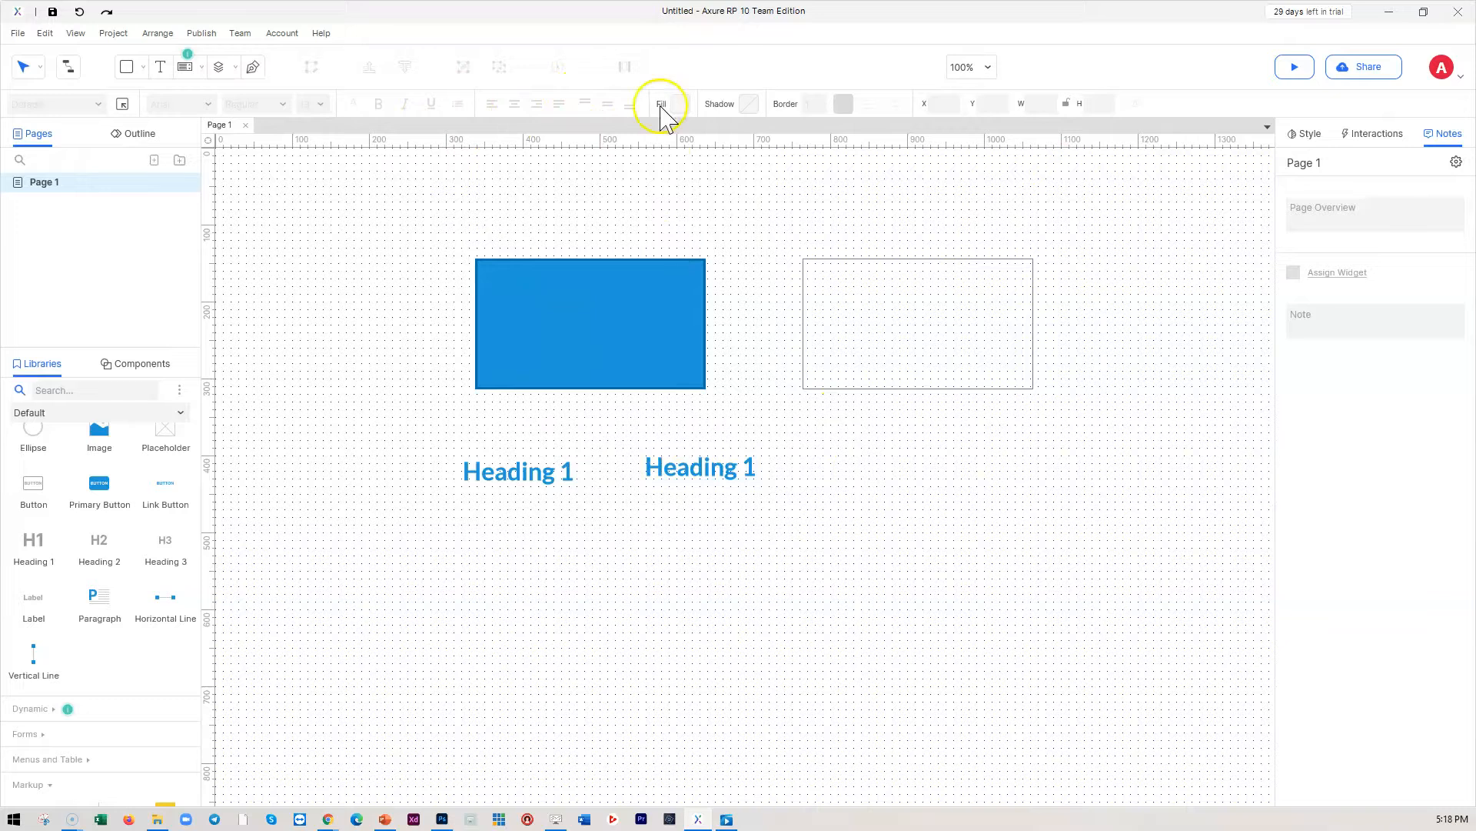
- Delete both boxes and both Heading 1 widgets from Page 1
drag(1135, 562, 434, 228)
key(Delete)
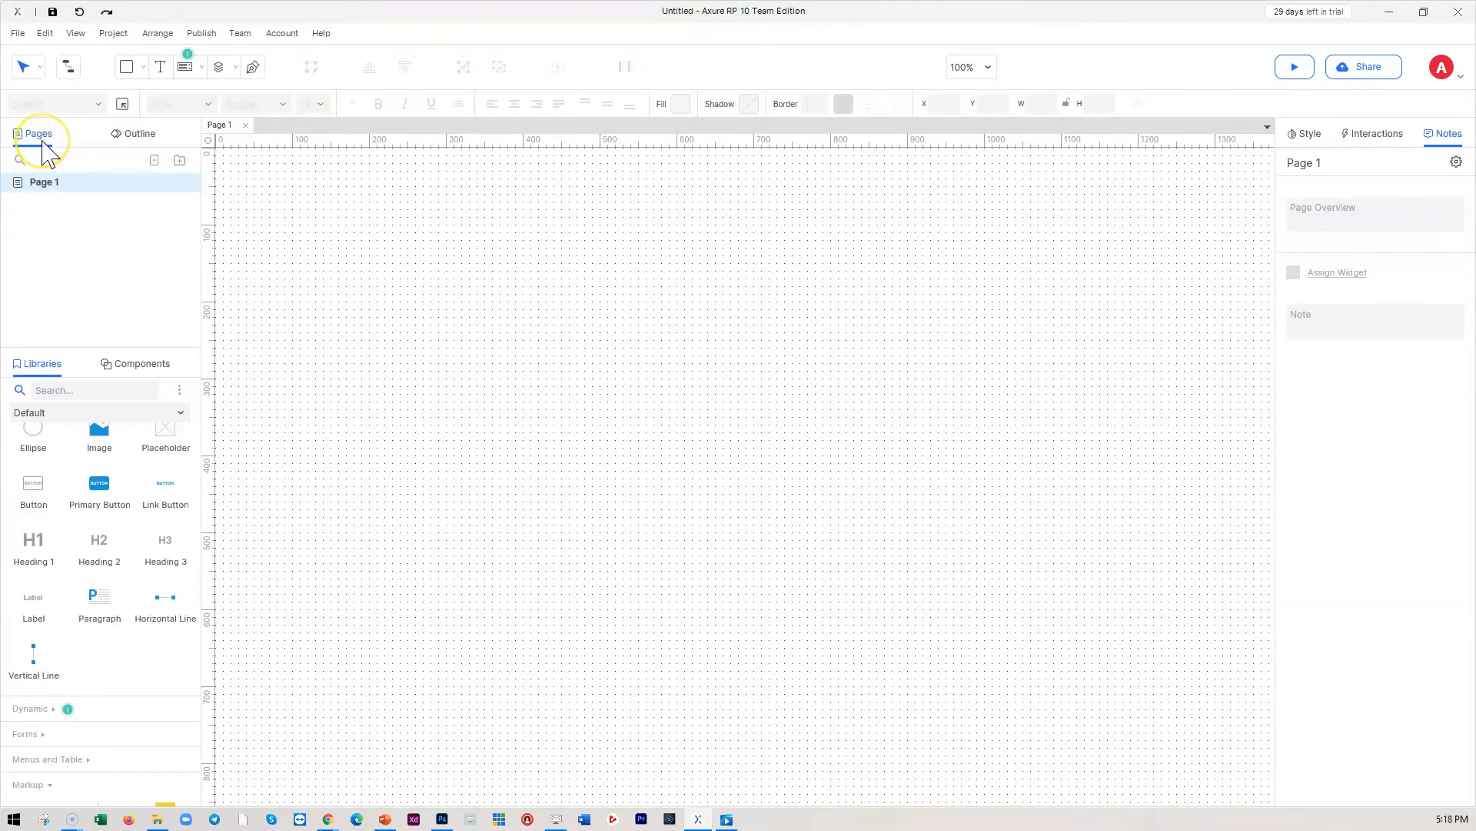
- Set the page dimensions of Page 1 to iPhone 12 Pro Max (428 × 926)
click(49, 216)
click(49, 185)
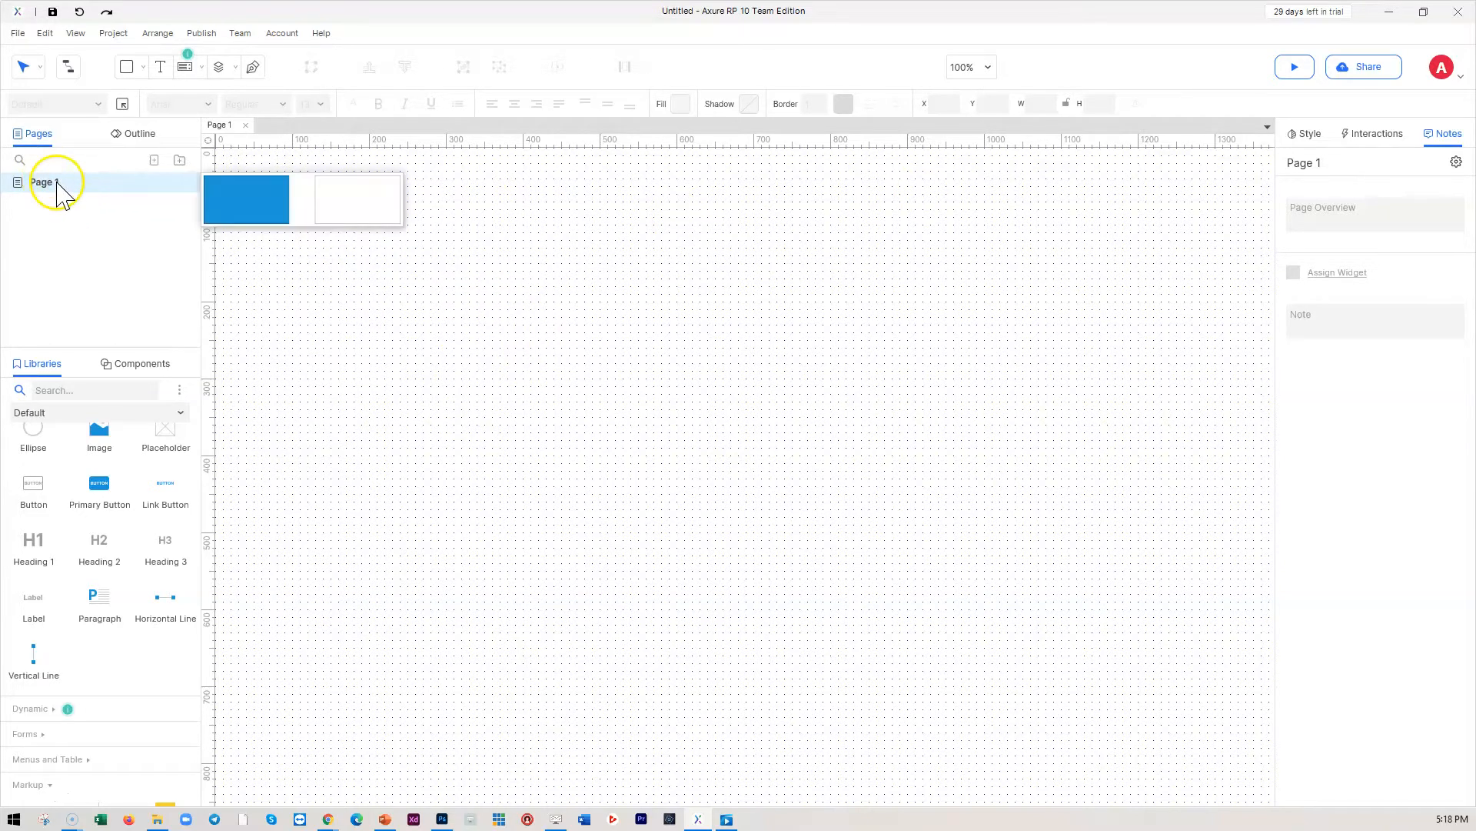
click(1305, 143)
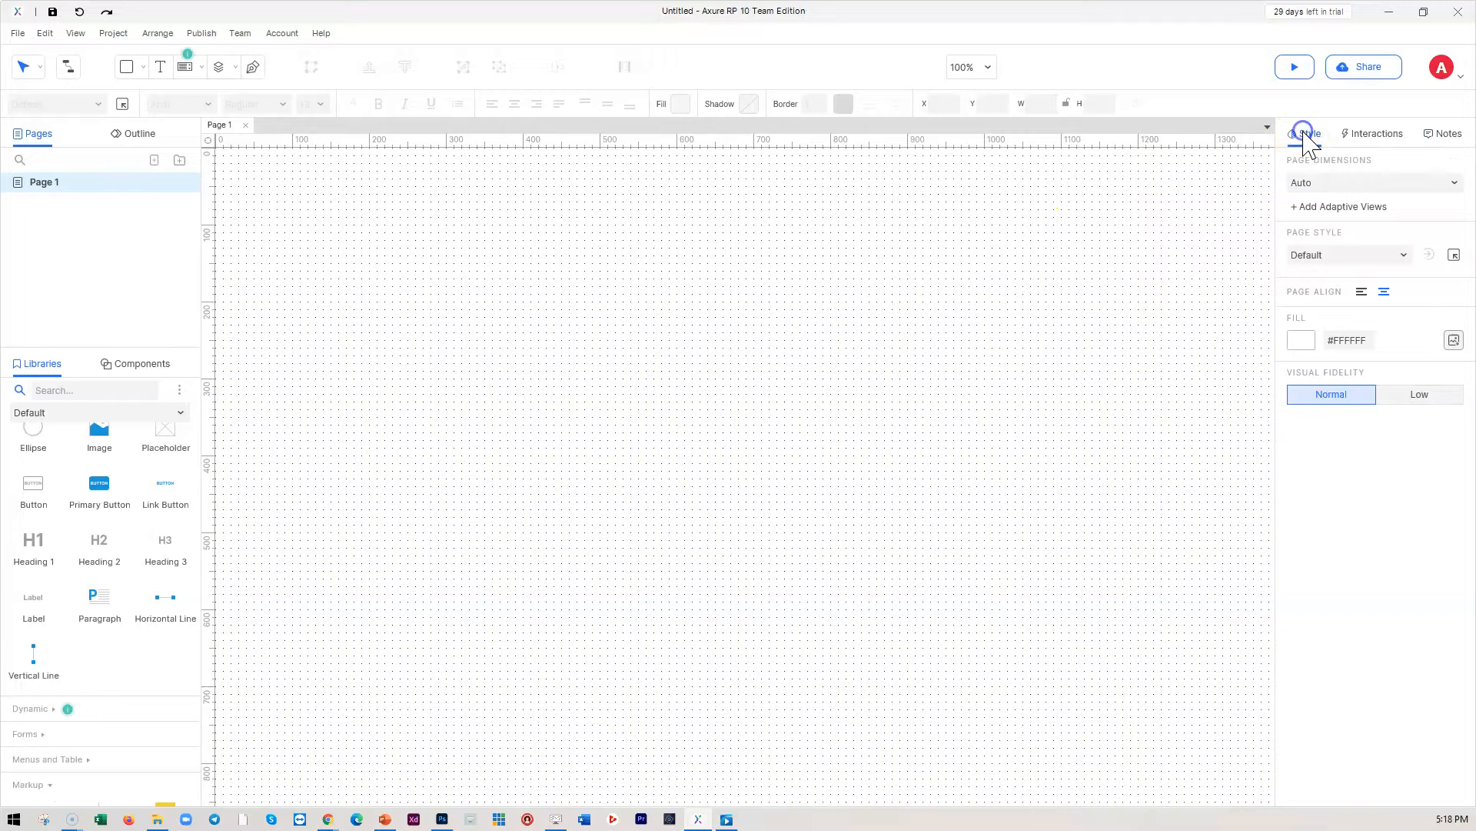
click(1318, 186)
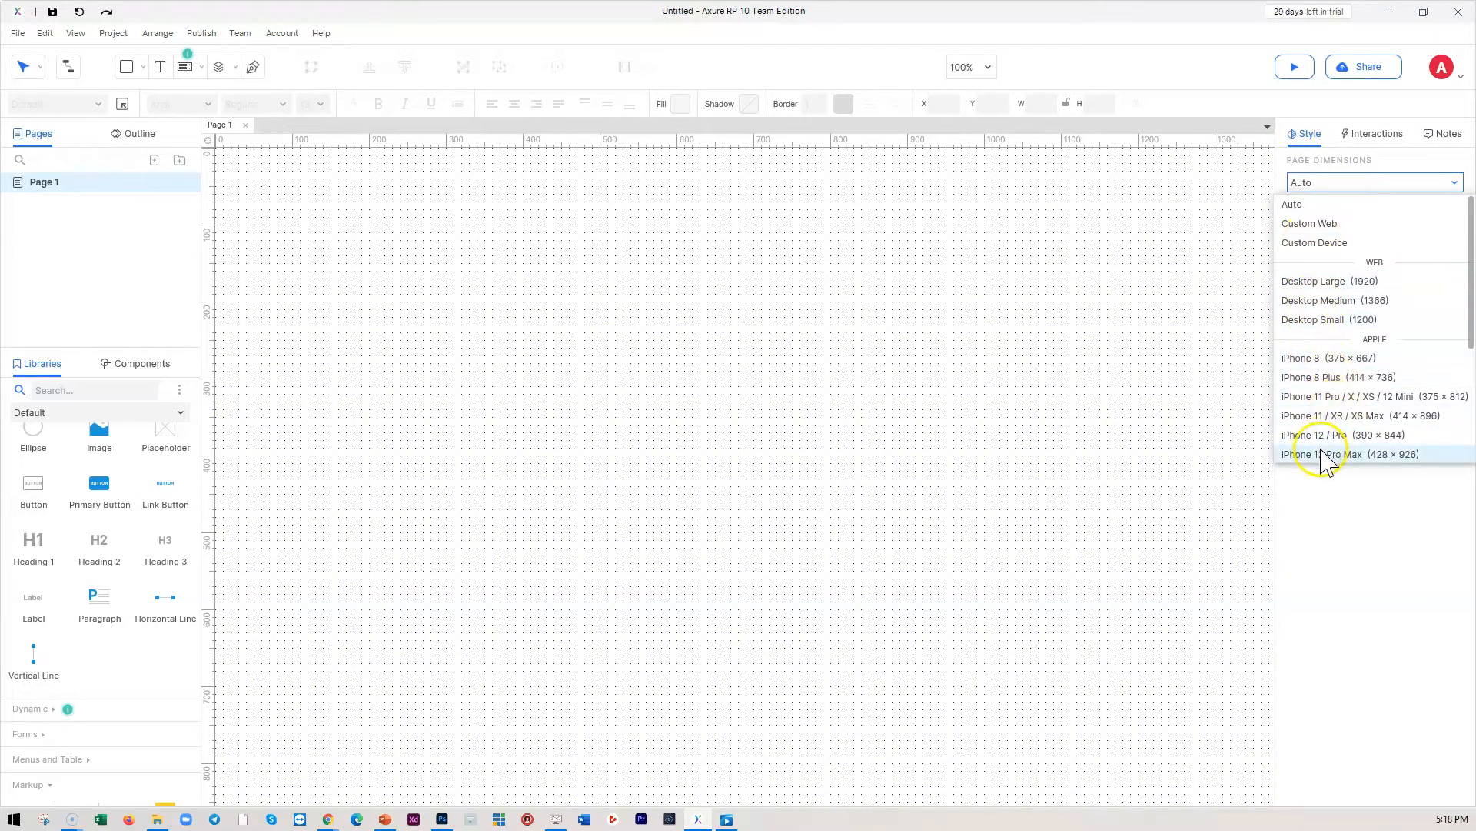
click(1351, 455)
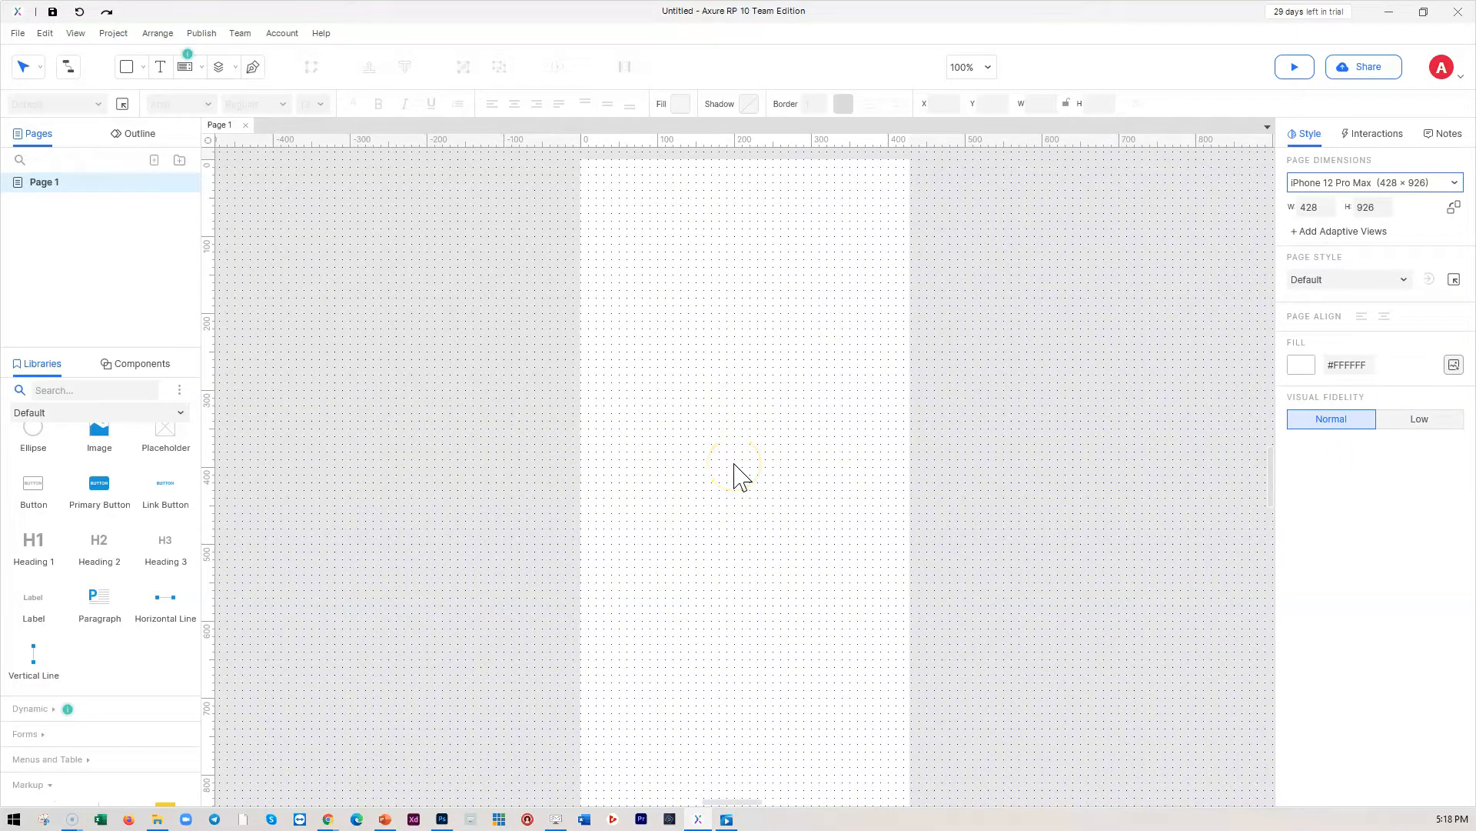
- Add a new page to the project and name it List of Services
click(1041, 329)
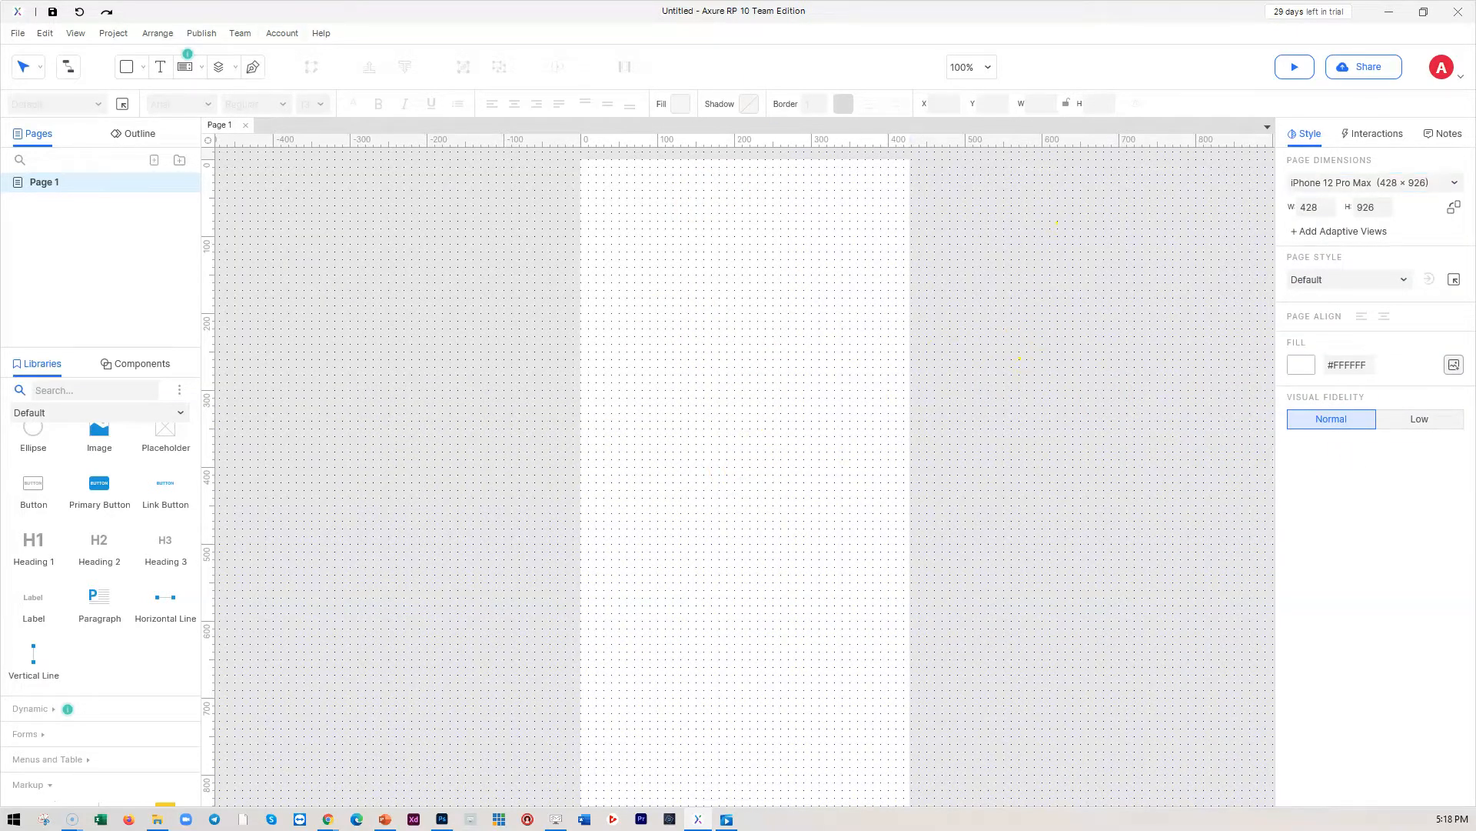
mouse_move(68, 198)
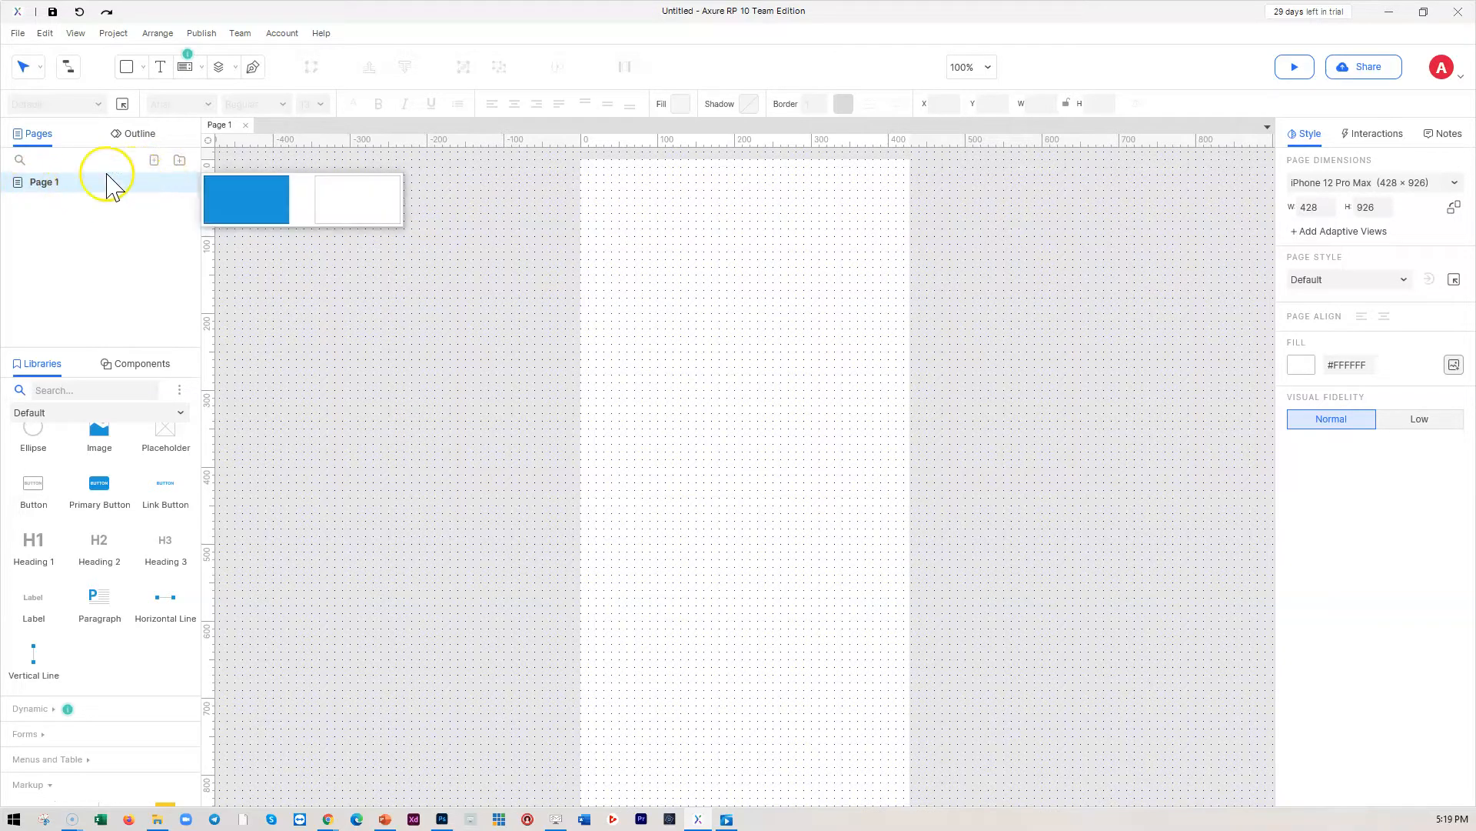
click(154, 160)
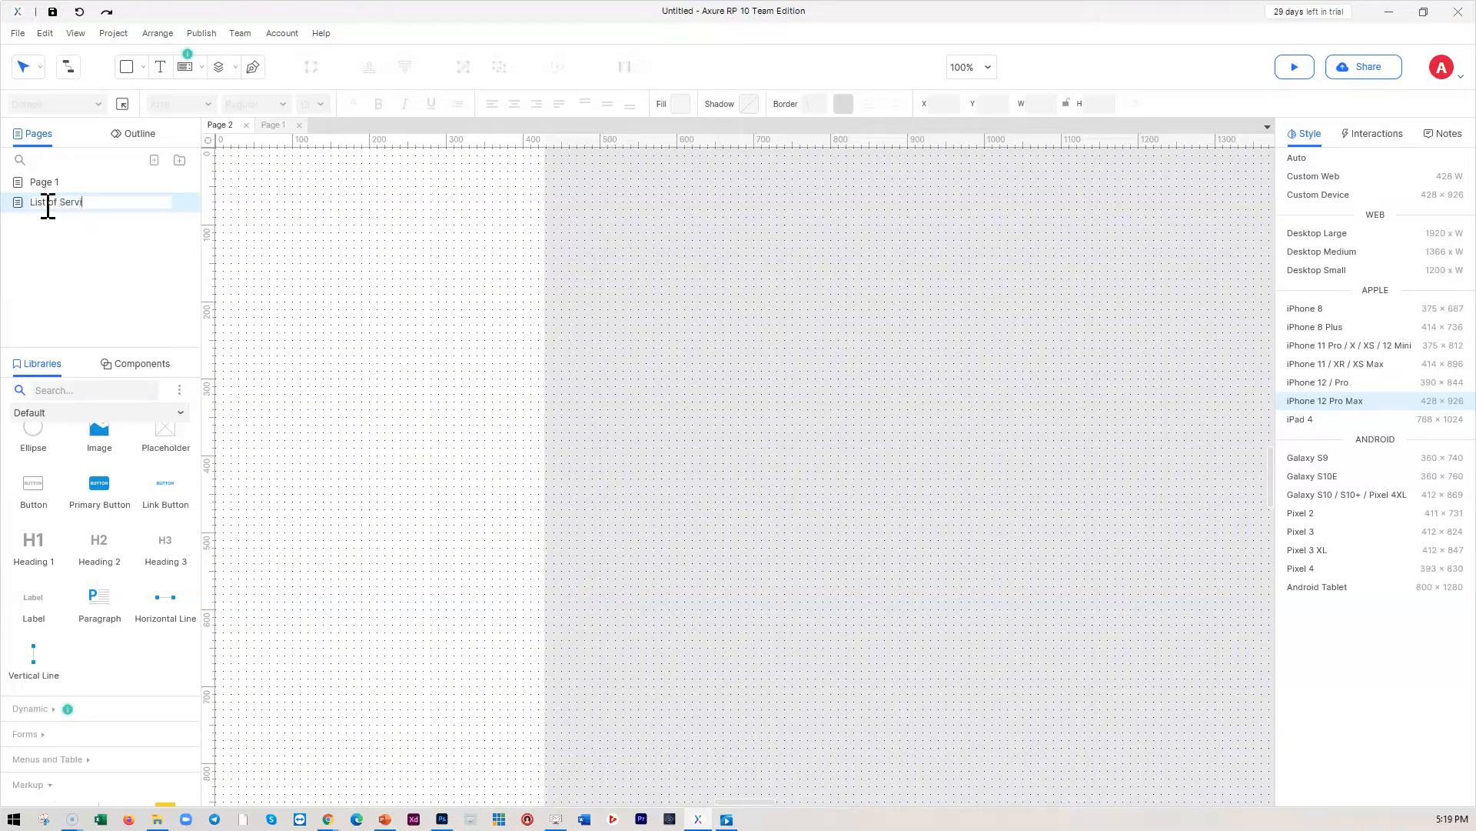
- Rename Page 1 as Home page
click(64, 182)
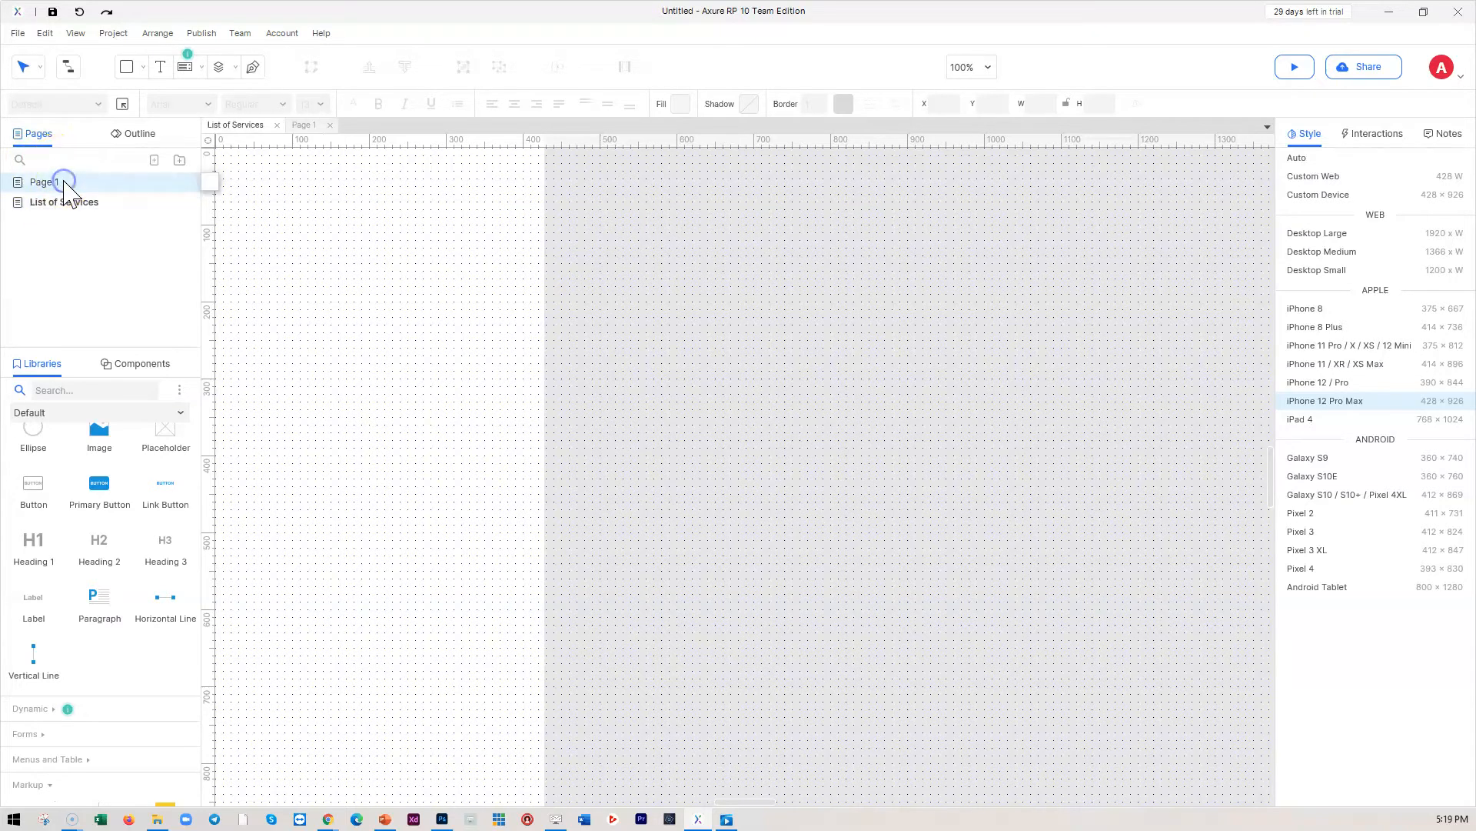
right_click(63, 181)
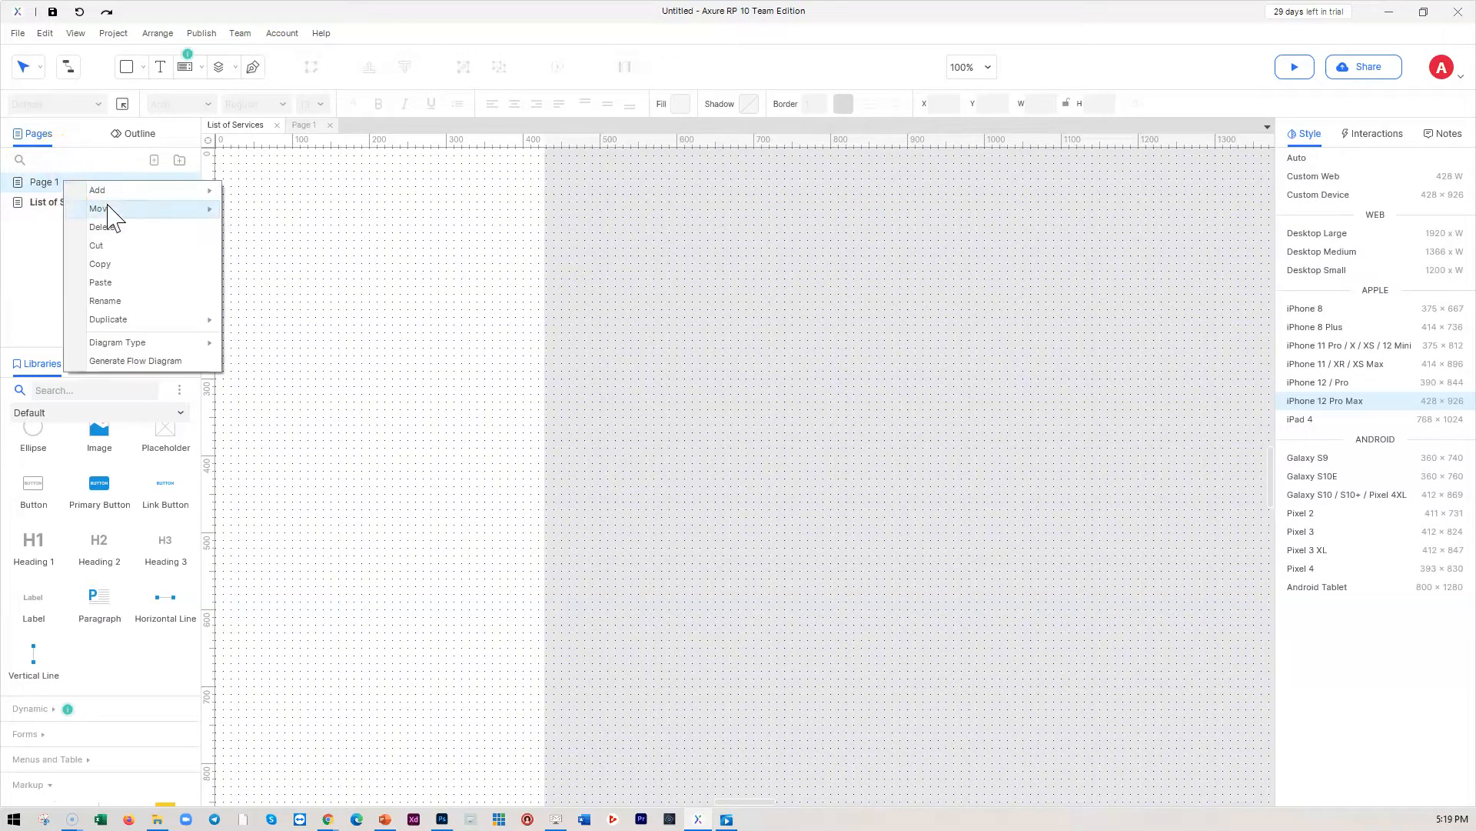
click(115, 303)
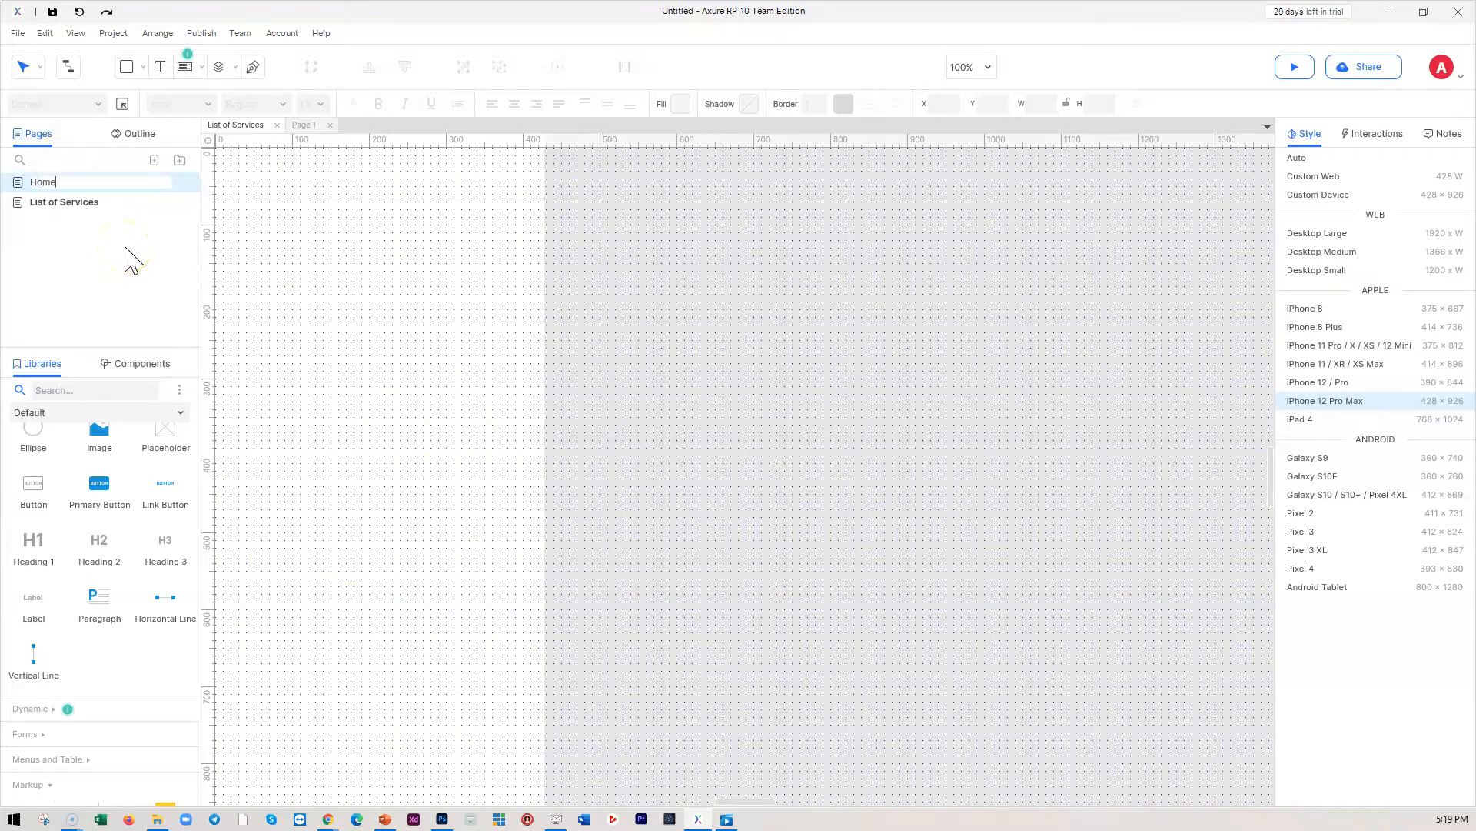
click(116, 250)
- Add a page named Login after Home page and nest it as a child of Home page
click(60, 182)
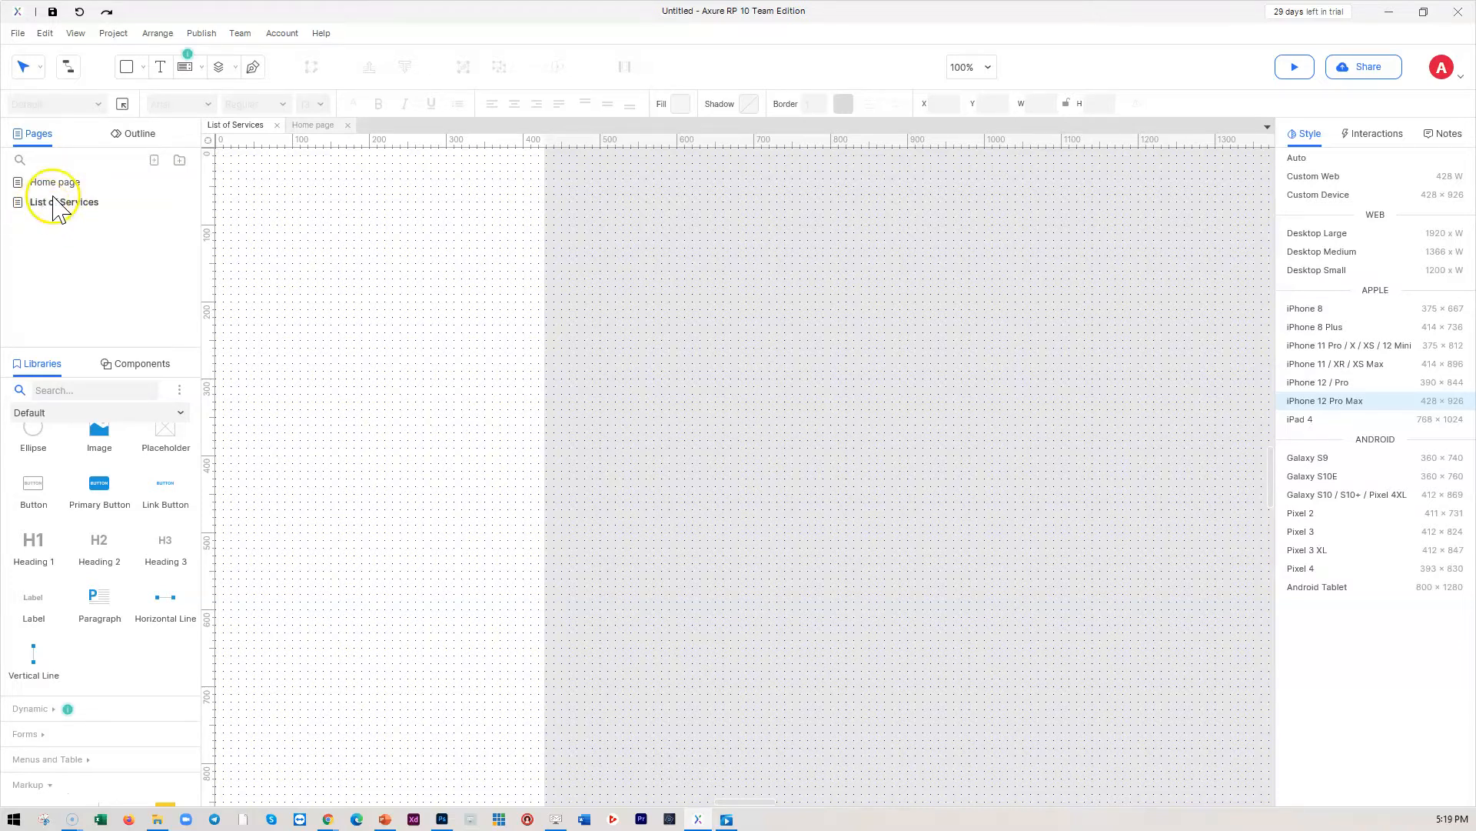
click(61, 184)
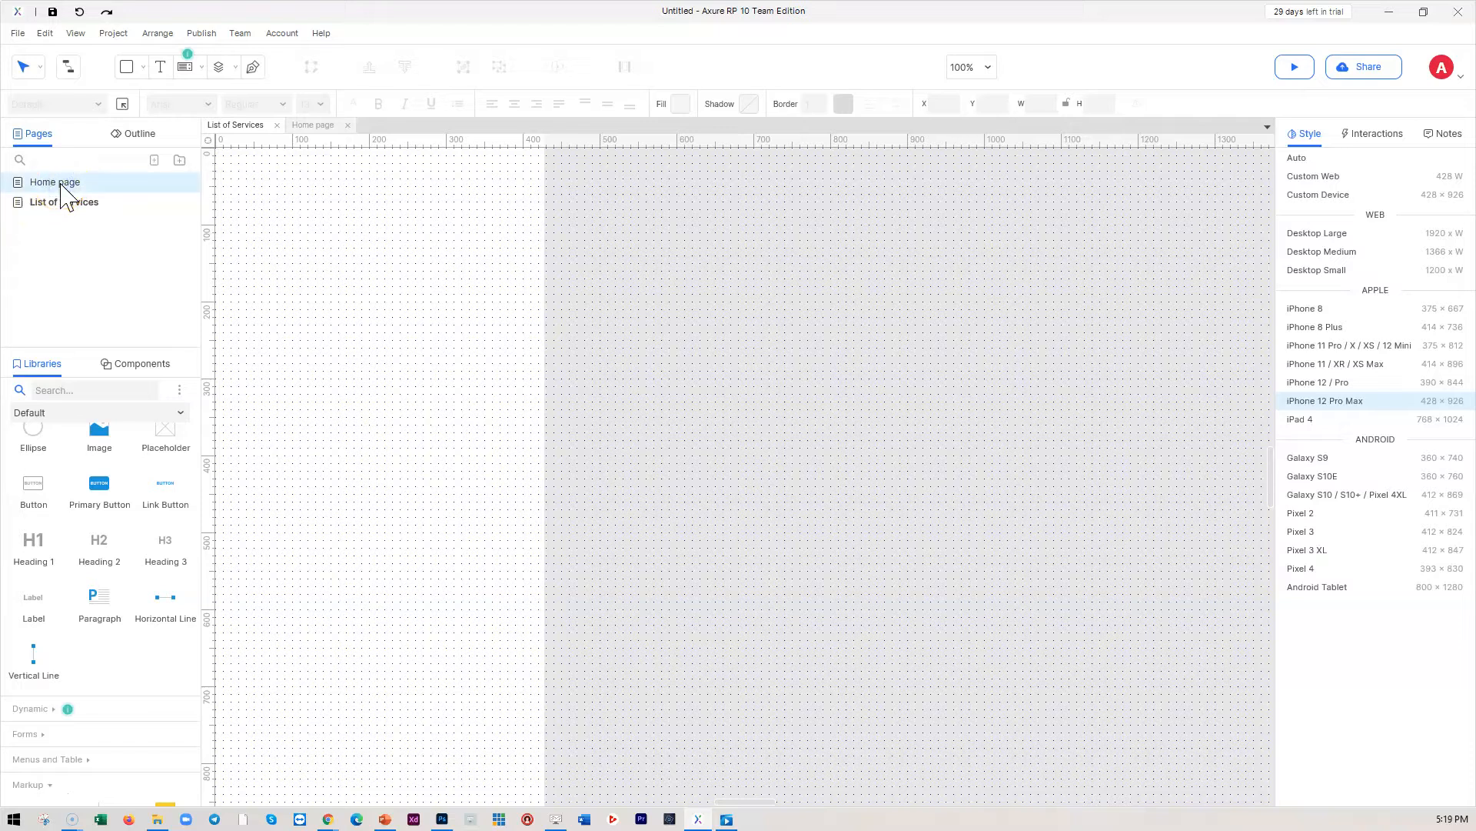
click(153, 160)
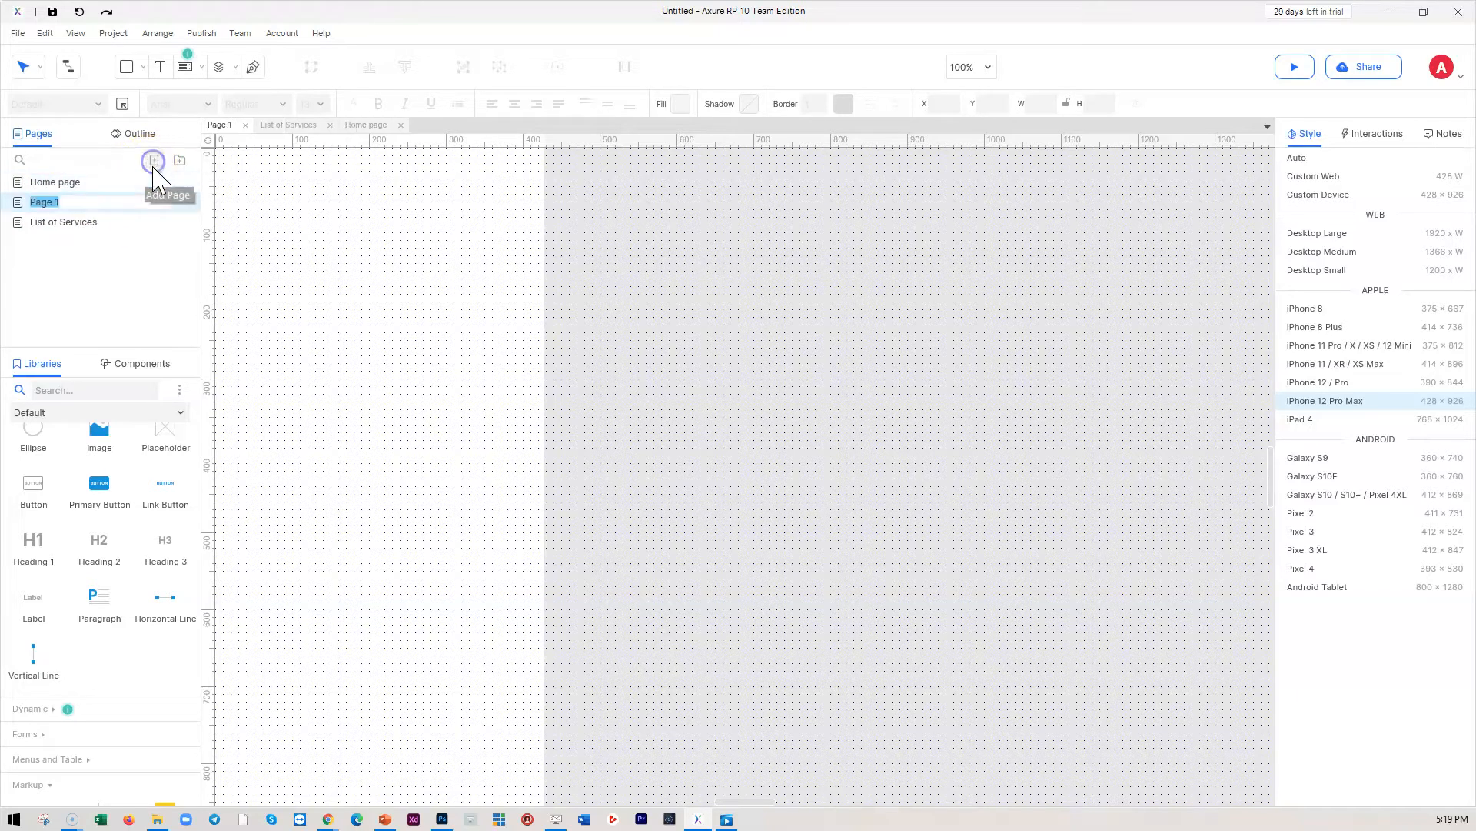
click(73, 253)
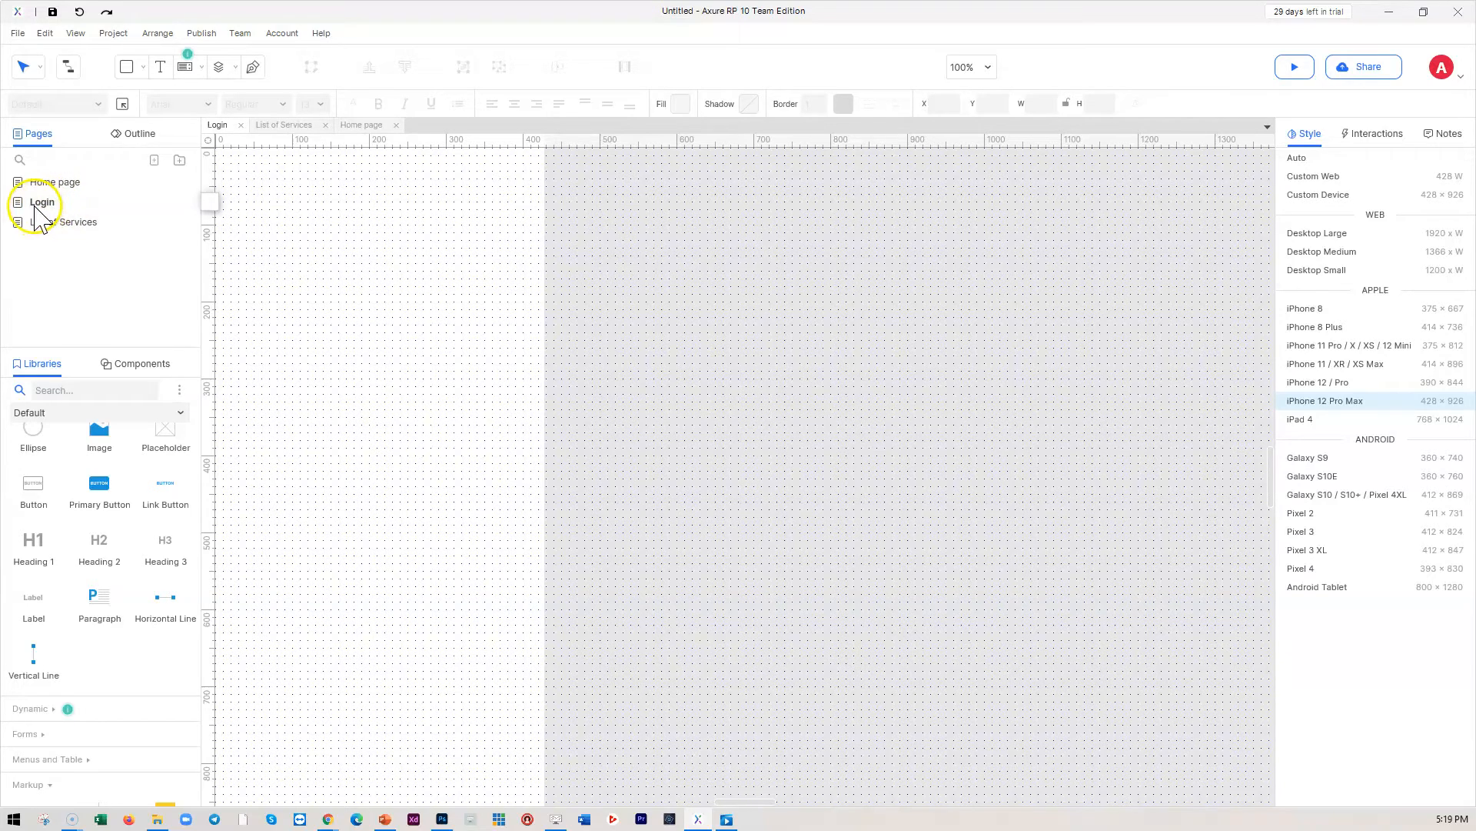
drag(40, 202, 64, 187)
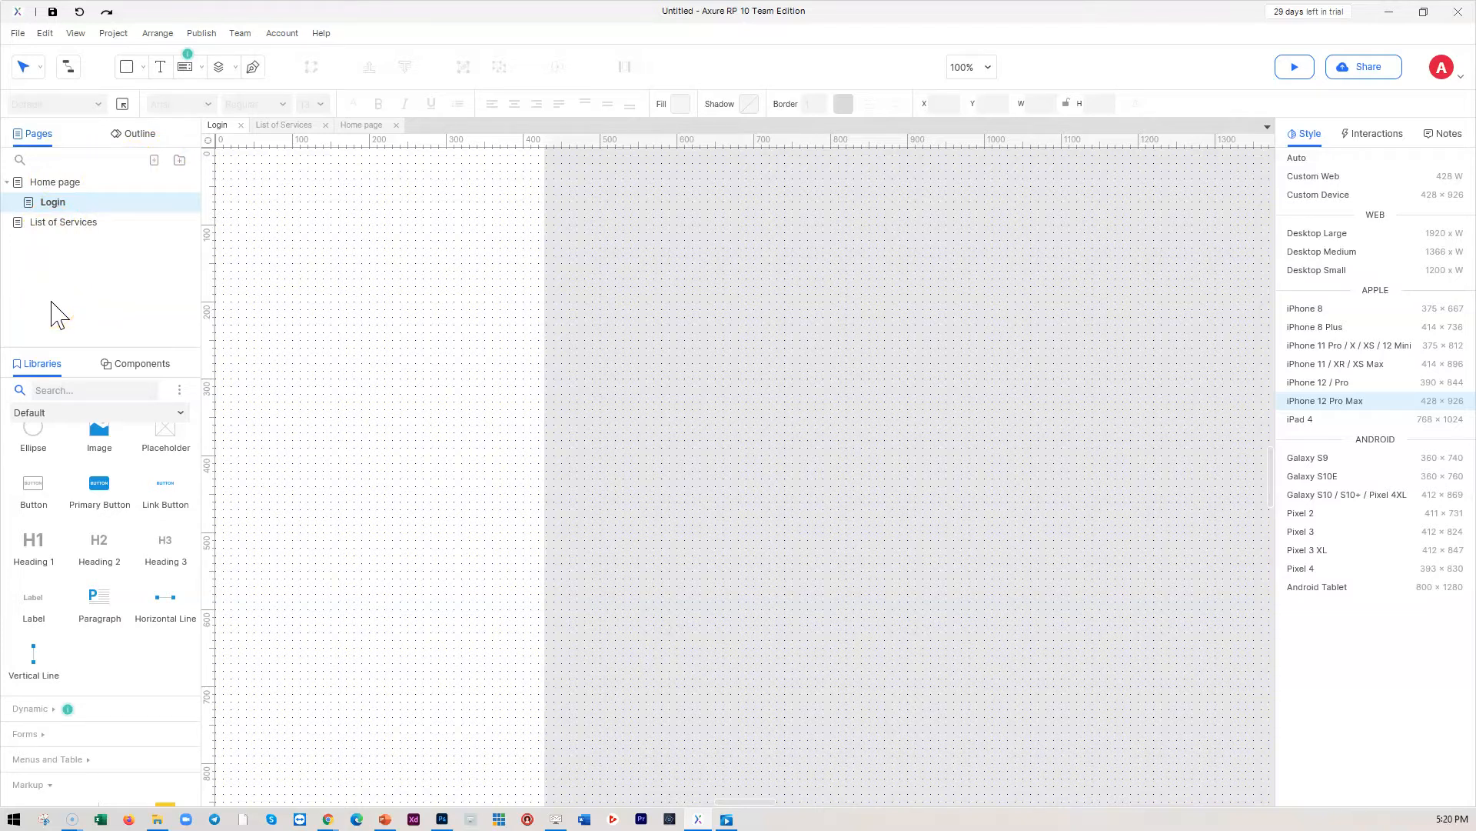
click(179, 162)
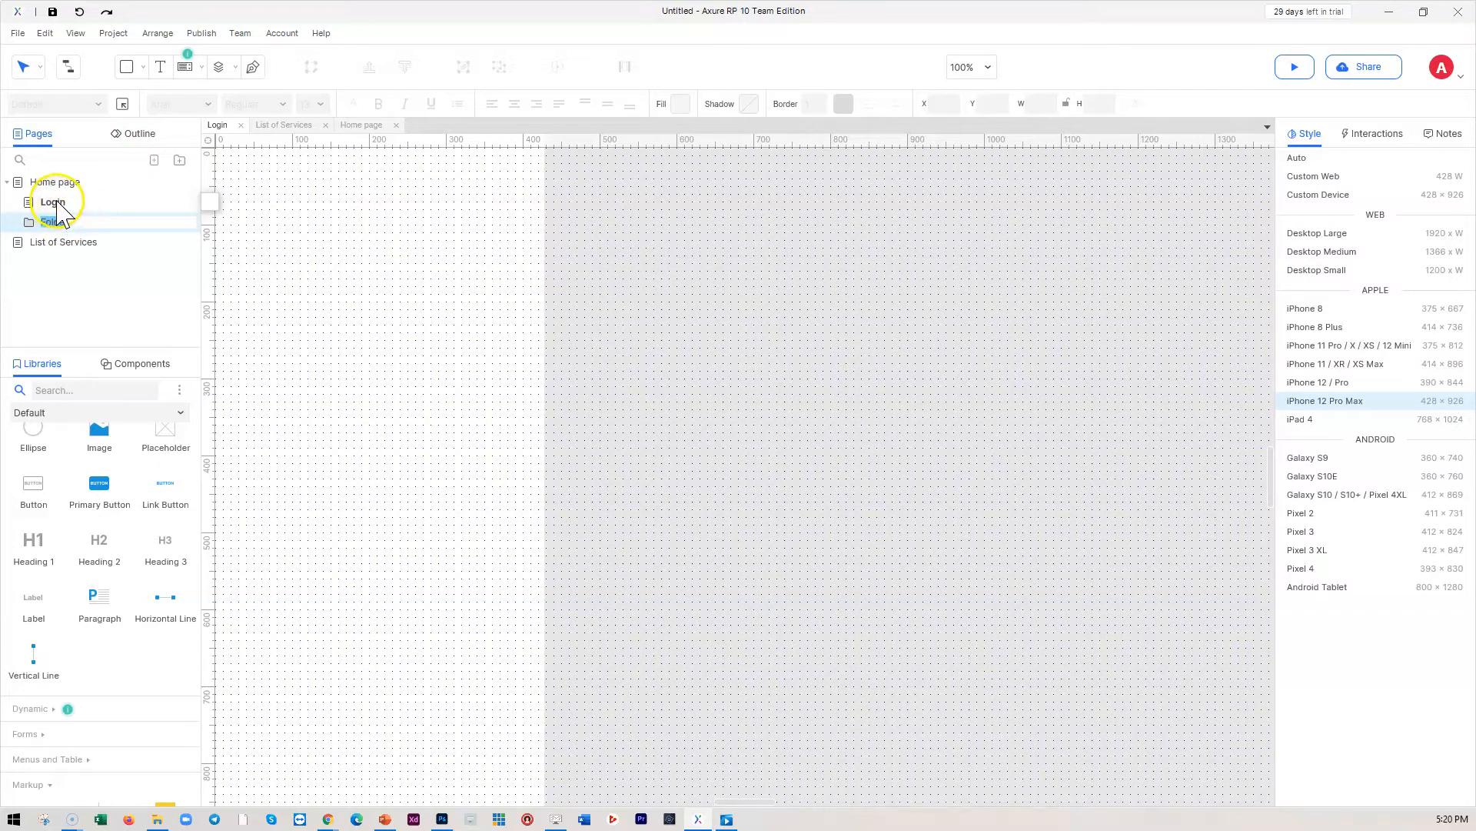
click(89, 269)
click(70, 222)
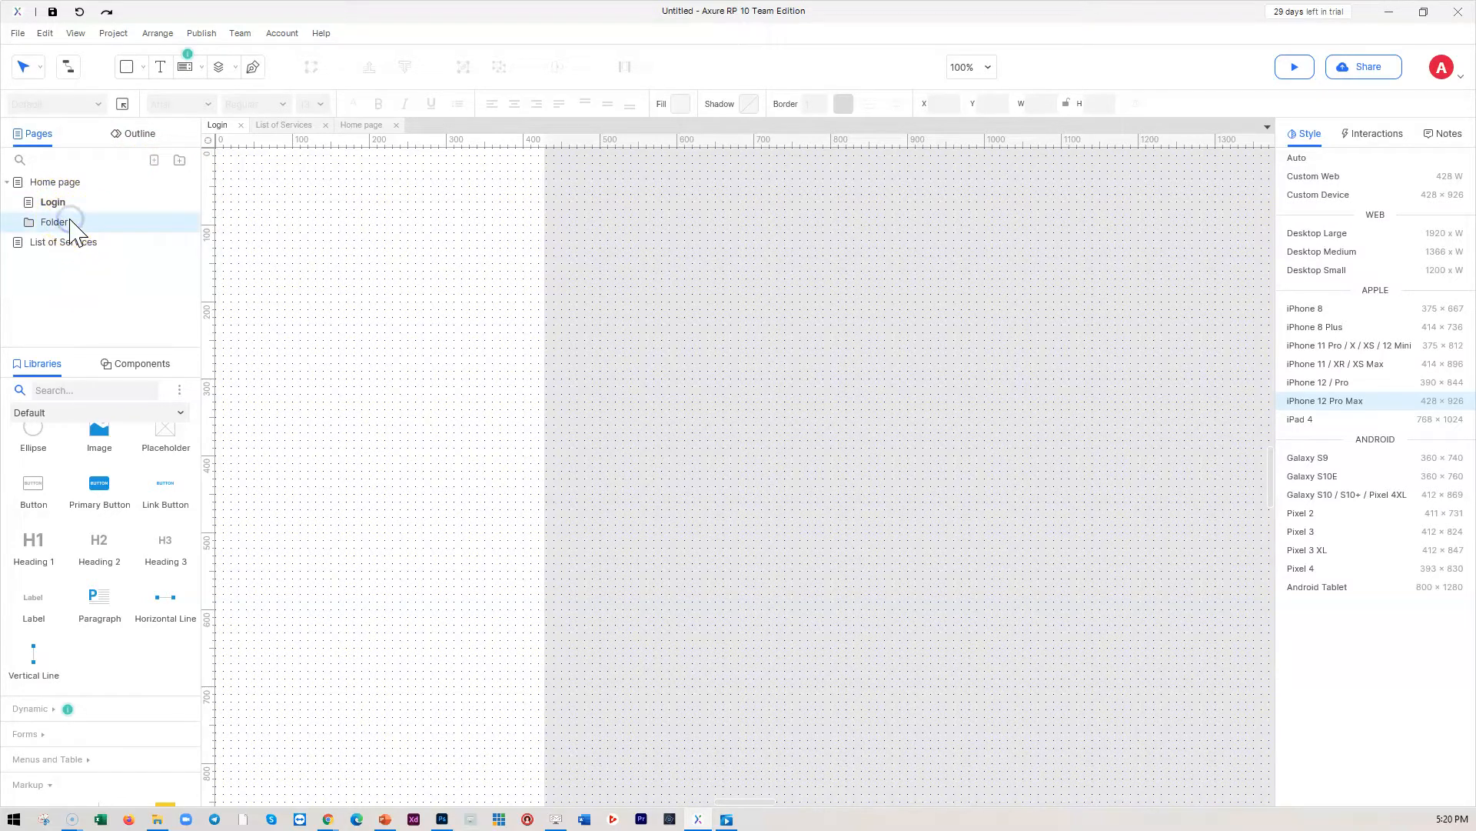
right_click(70, 222)
click(110, 267)
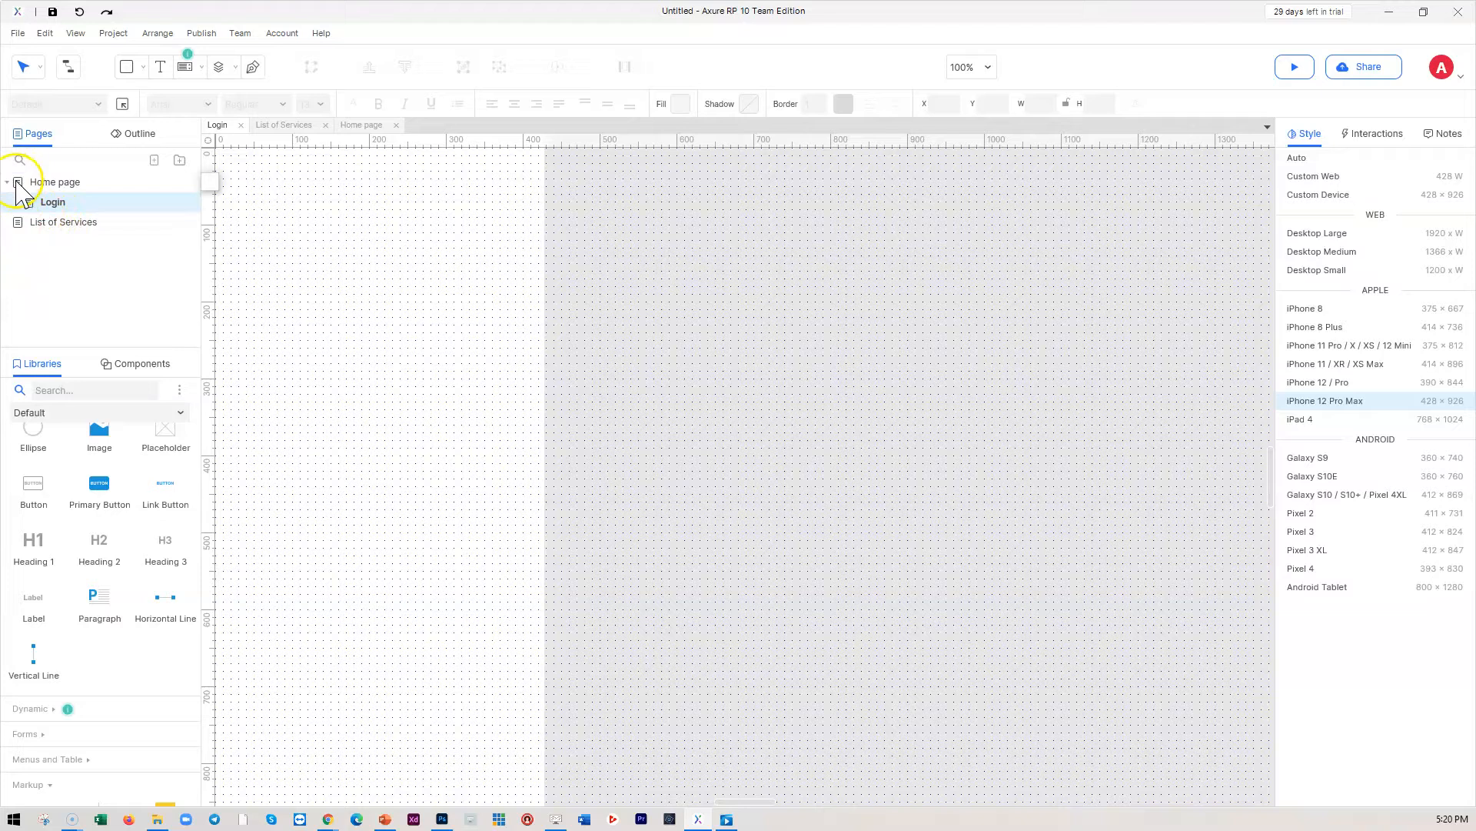
- Add a top-level folder with its default name and move Home page, Login and List of Services into it
click(40, 180)
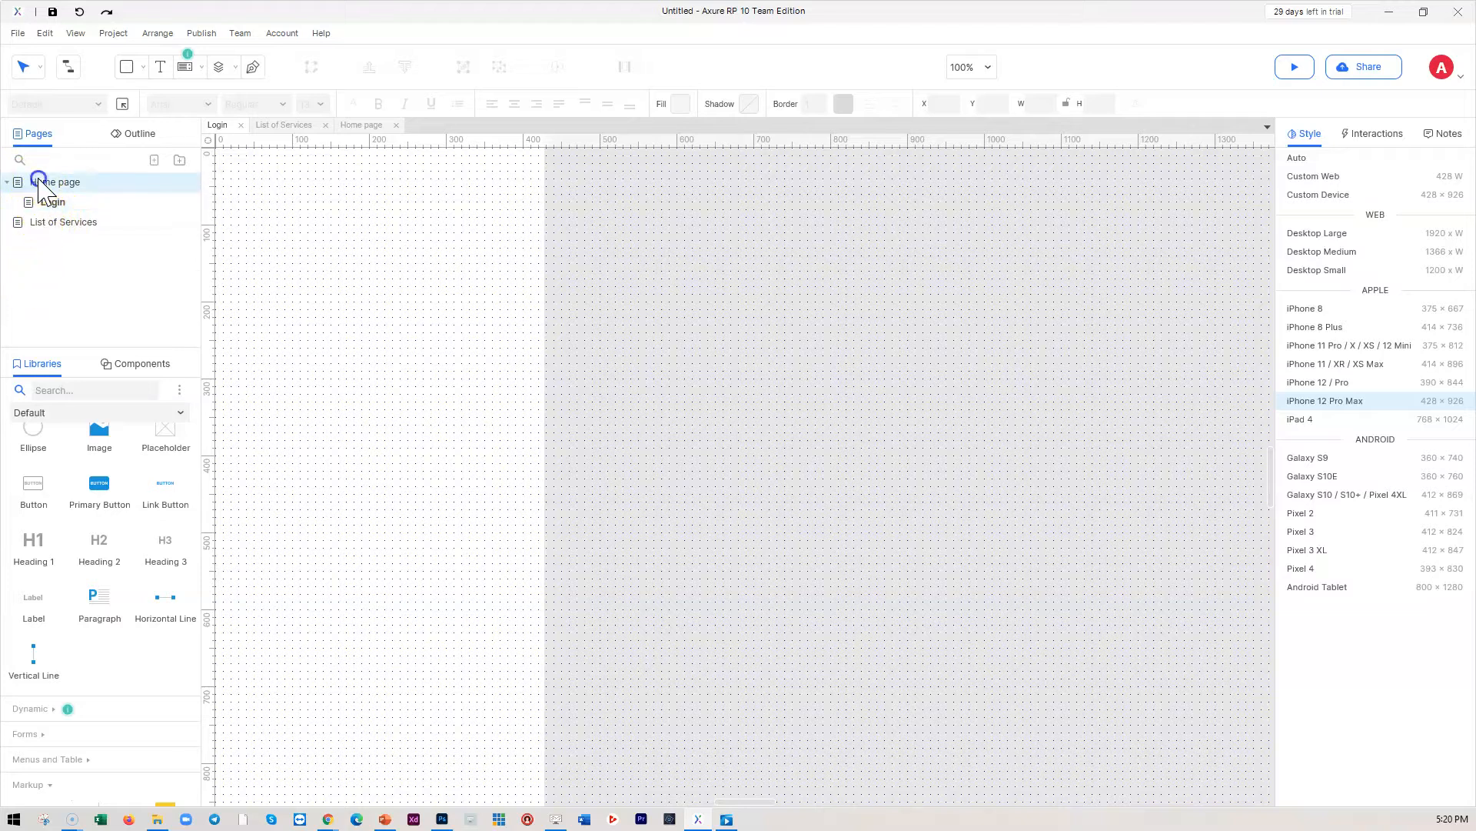
click(179, 159)
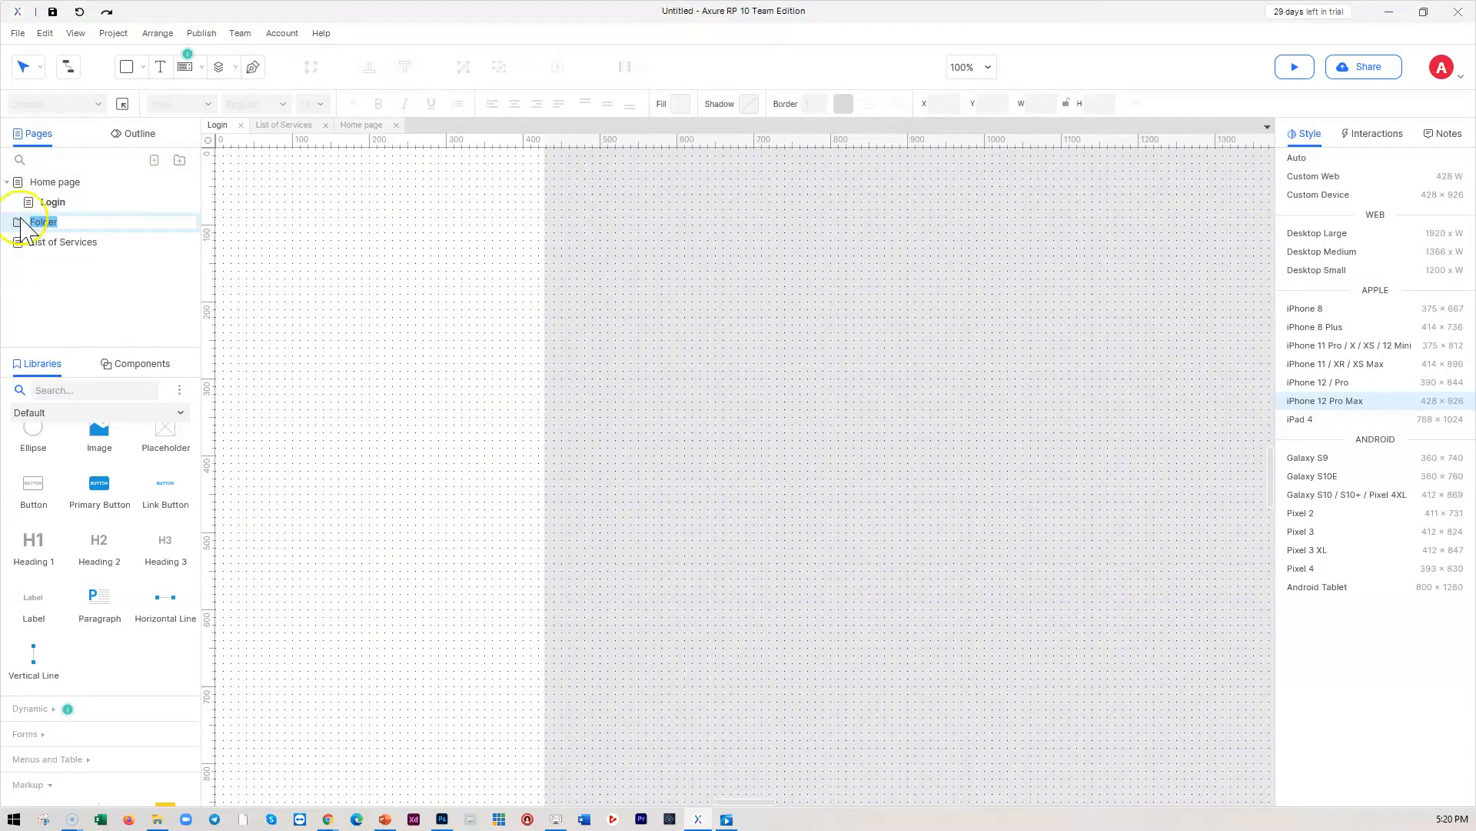
click(61, 269)
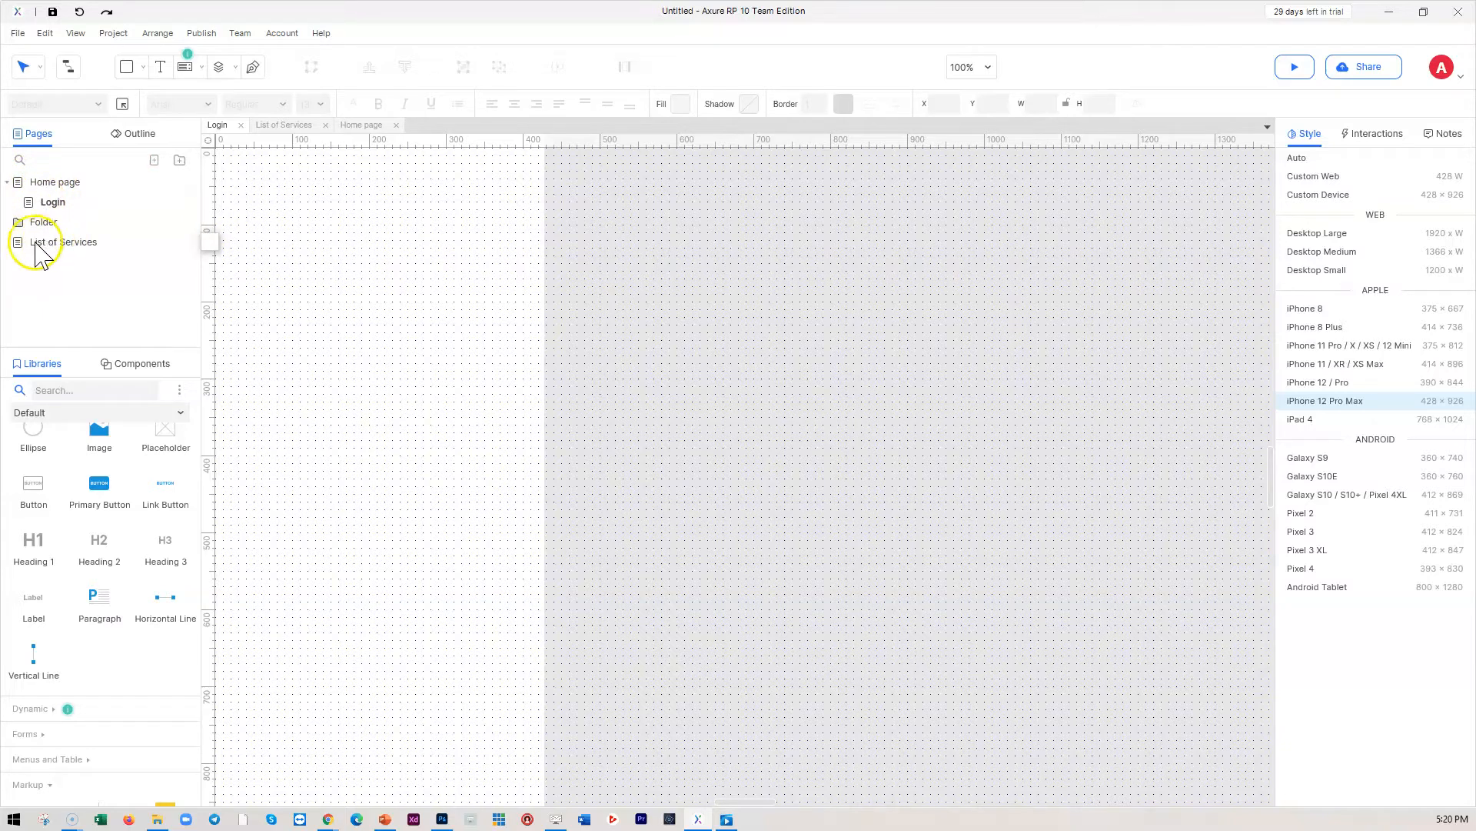
mouse_move(44, 250)
mouse_down()
mouse_move(57, 224)
mouse_move(62, 238)
mouse_up()
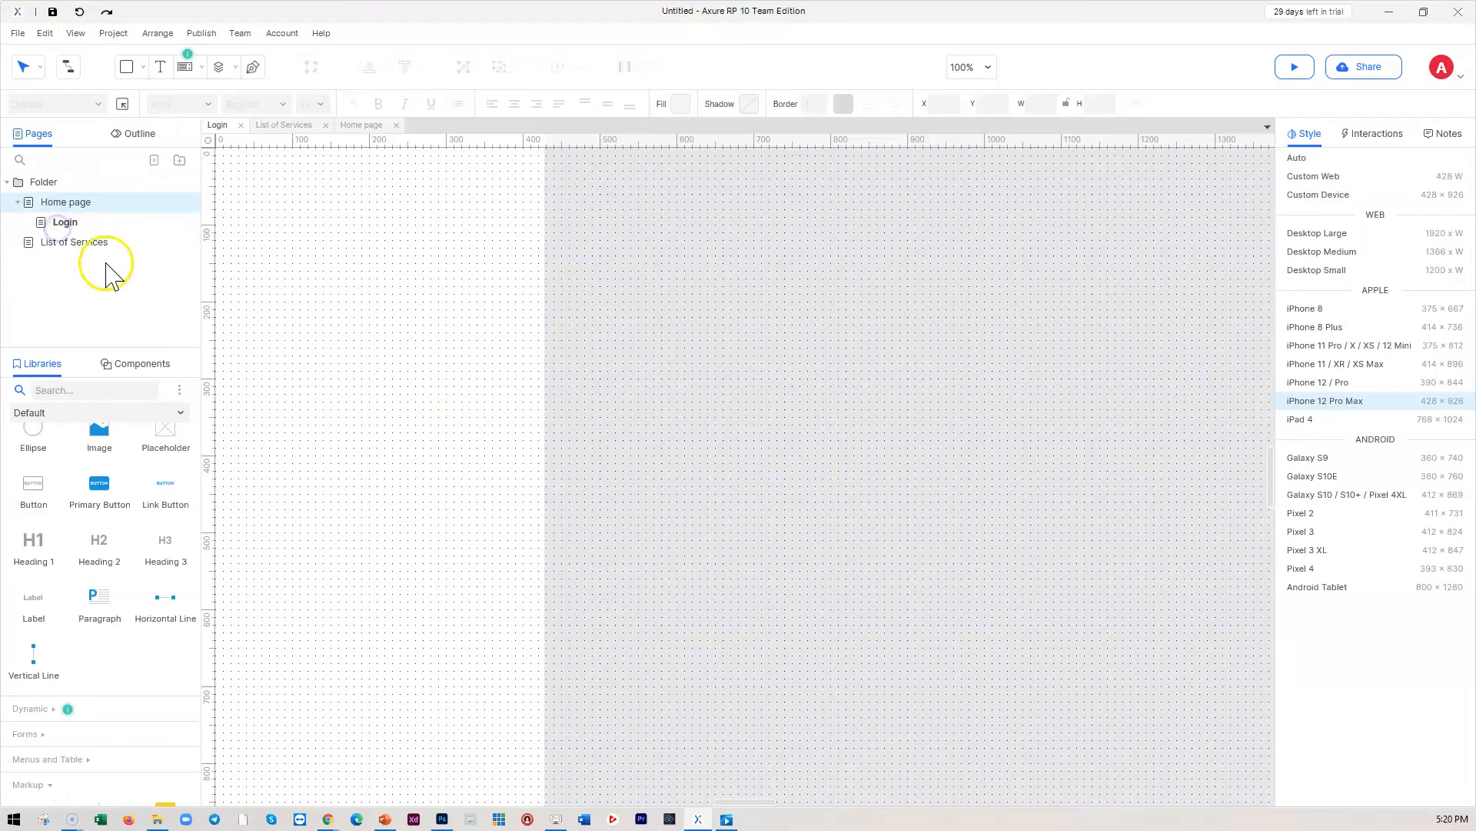
click(9, 182)
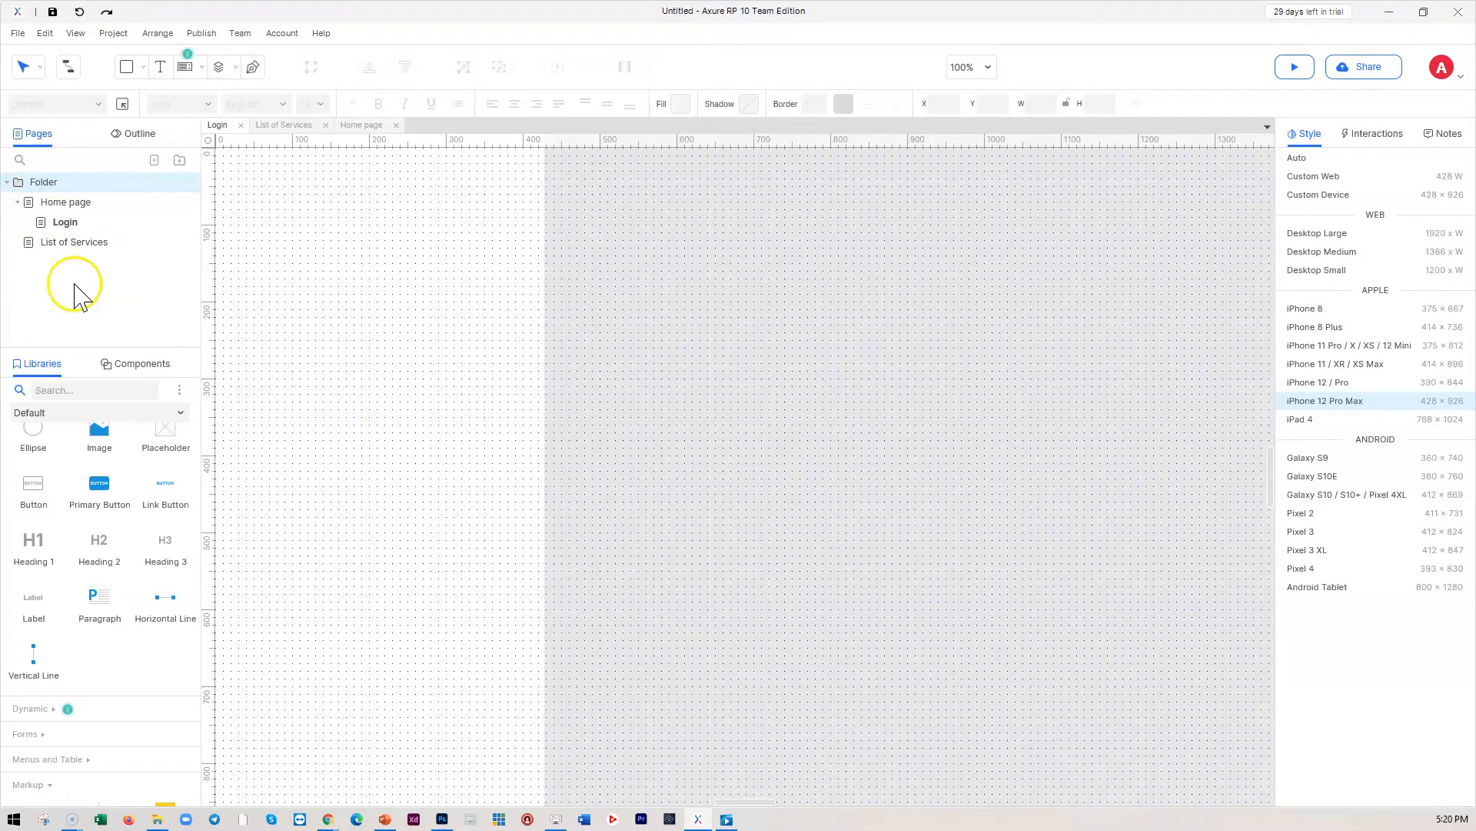
- Add a page with its default name after List of Services and indent it as that page's child
click(71, 245)
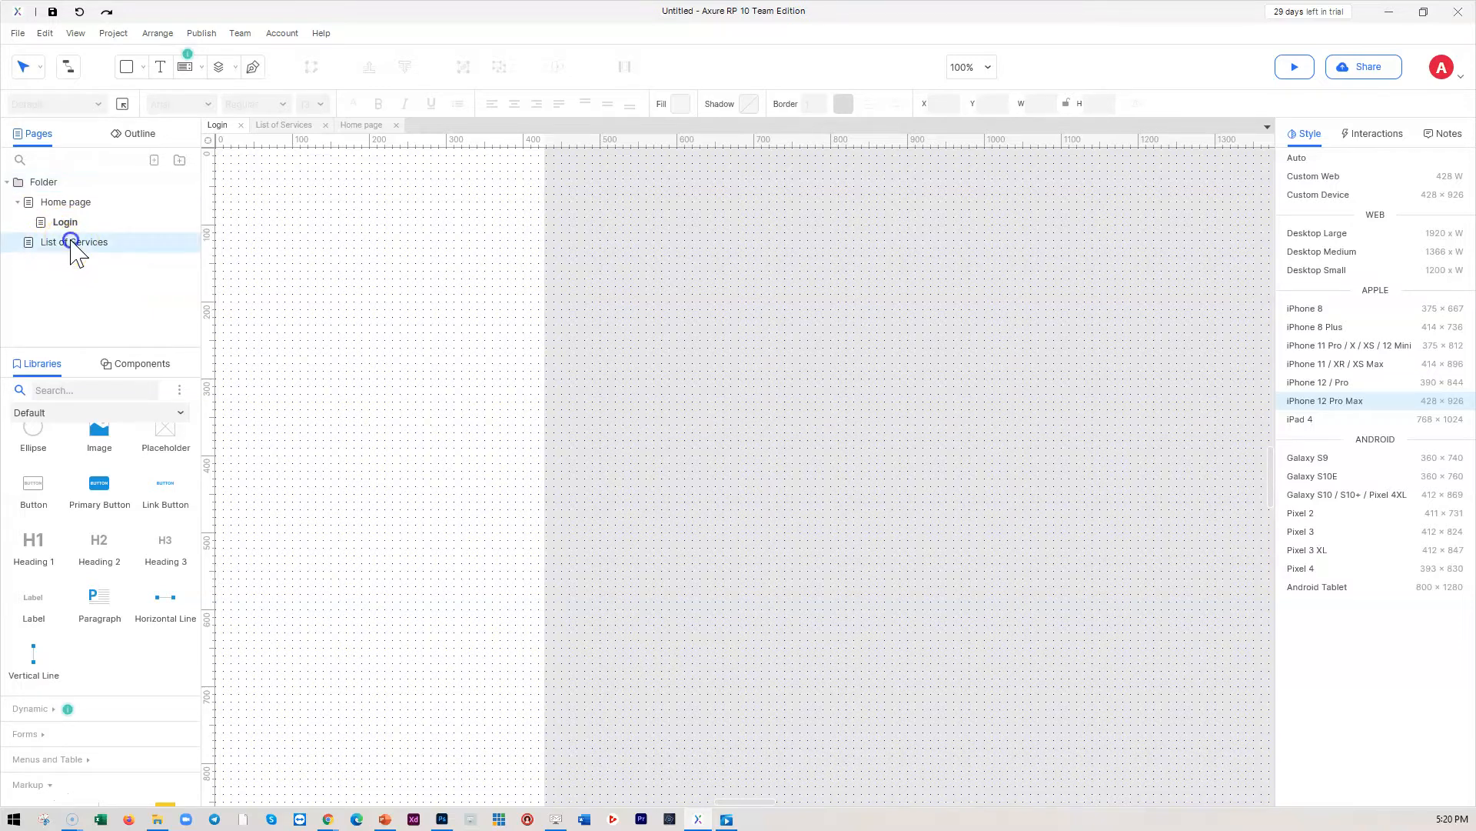
click(154, 160)
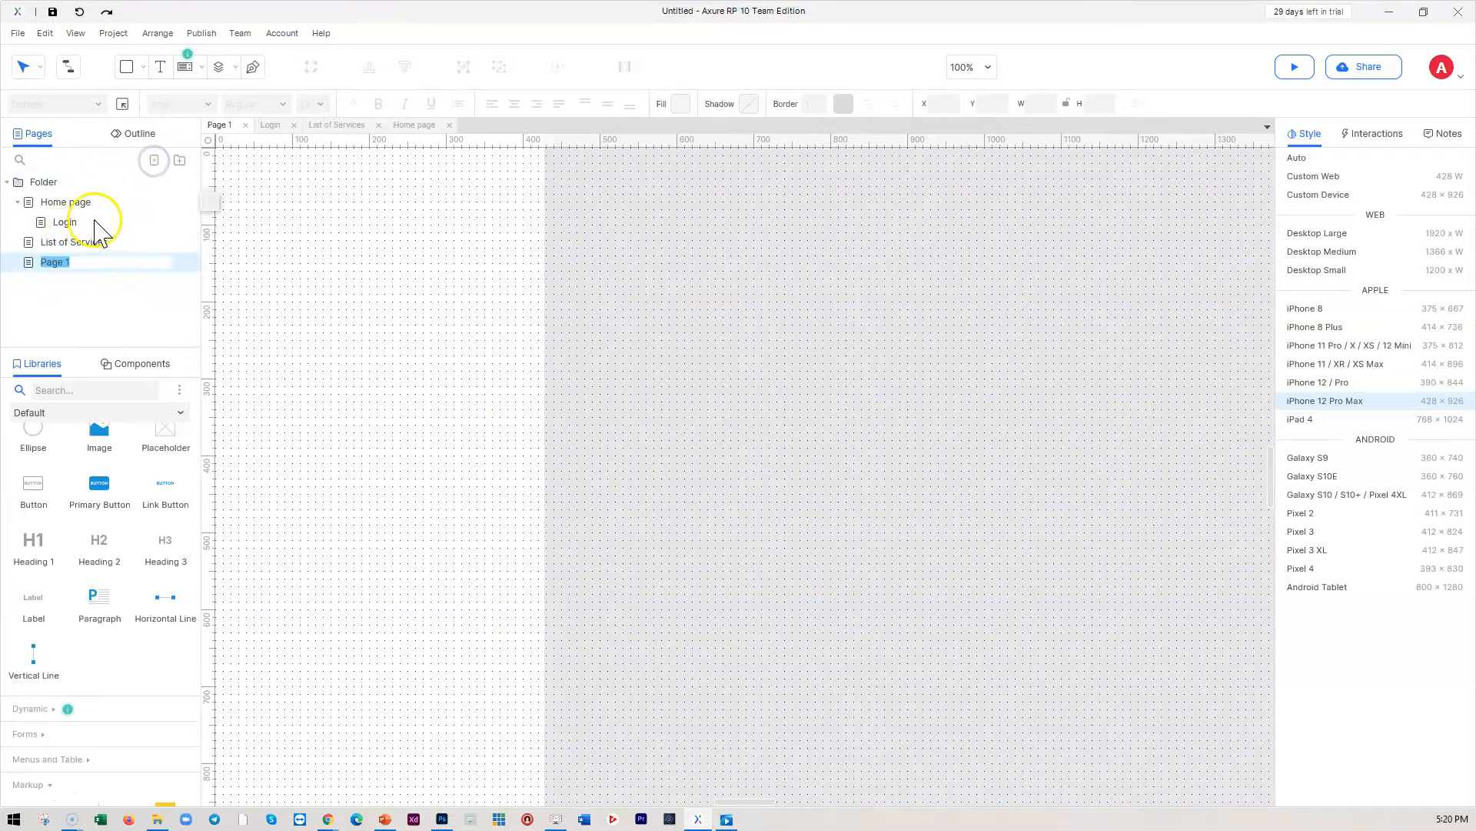
click(65, 296)
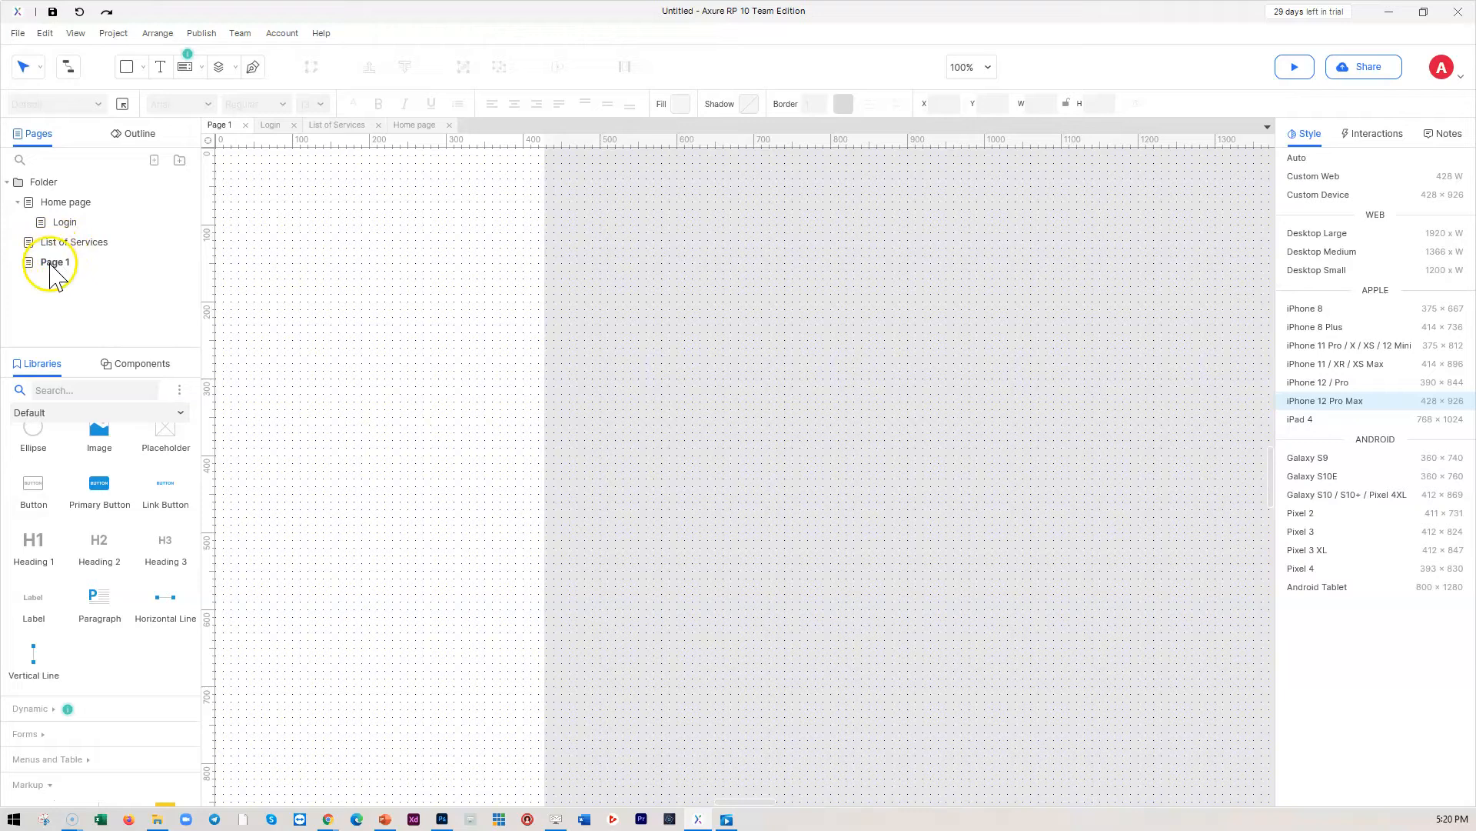
right_click(49, 265)
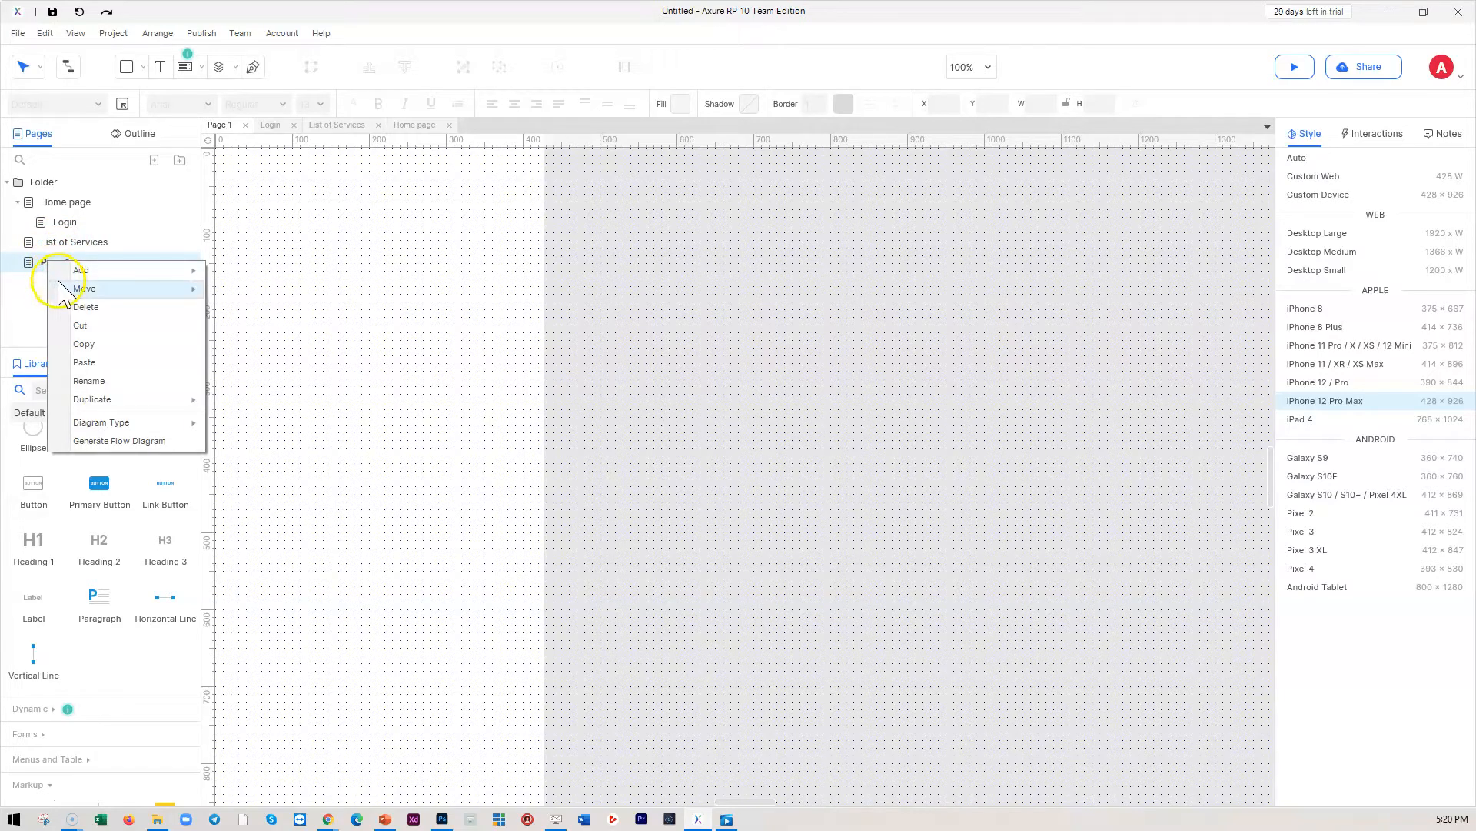
mouse_move(125, 289)
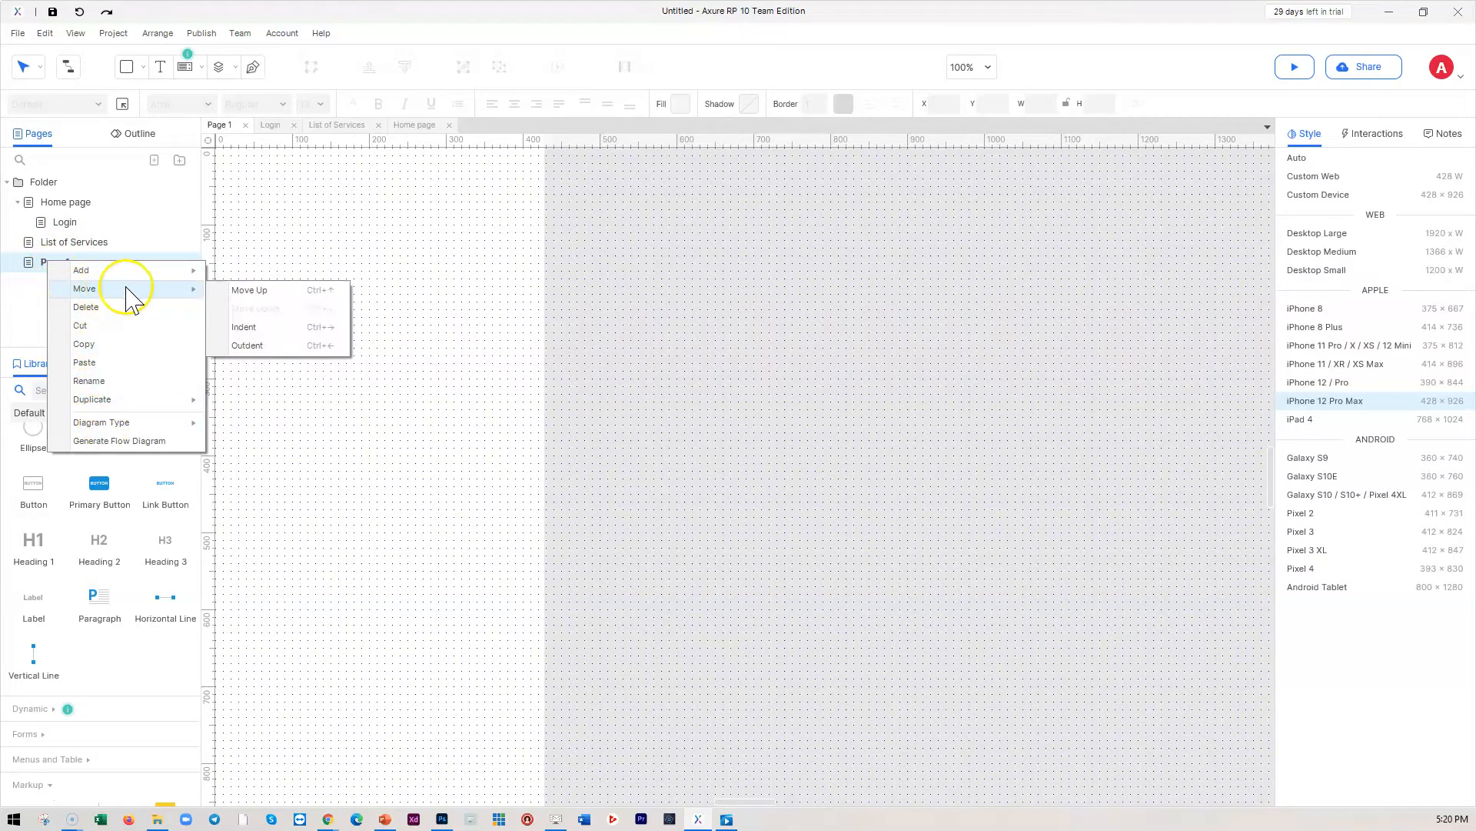
click(243, 329)
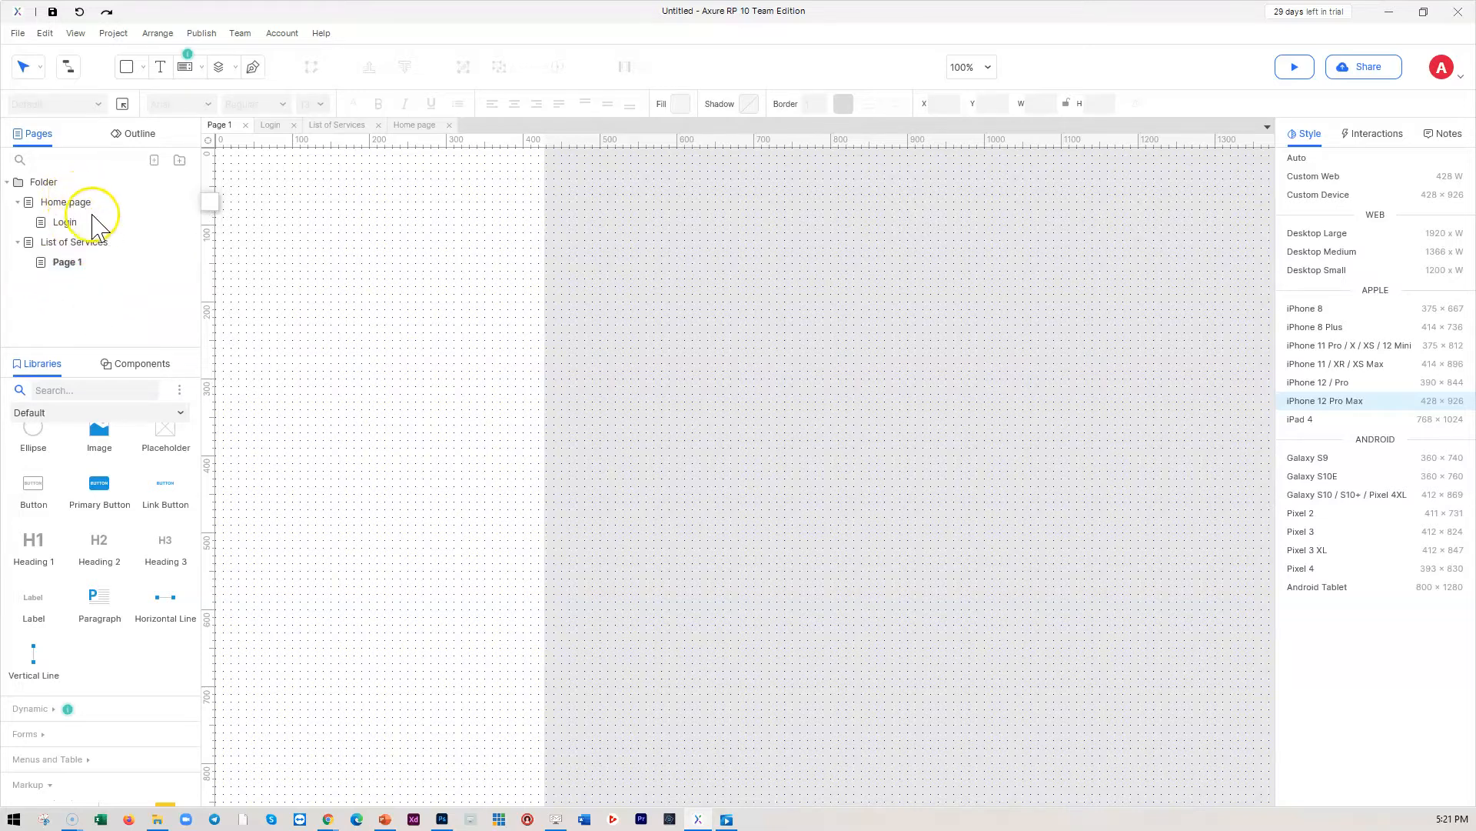
- Delete the child page nested under List of Services
right_click(82, 261)
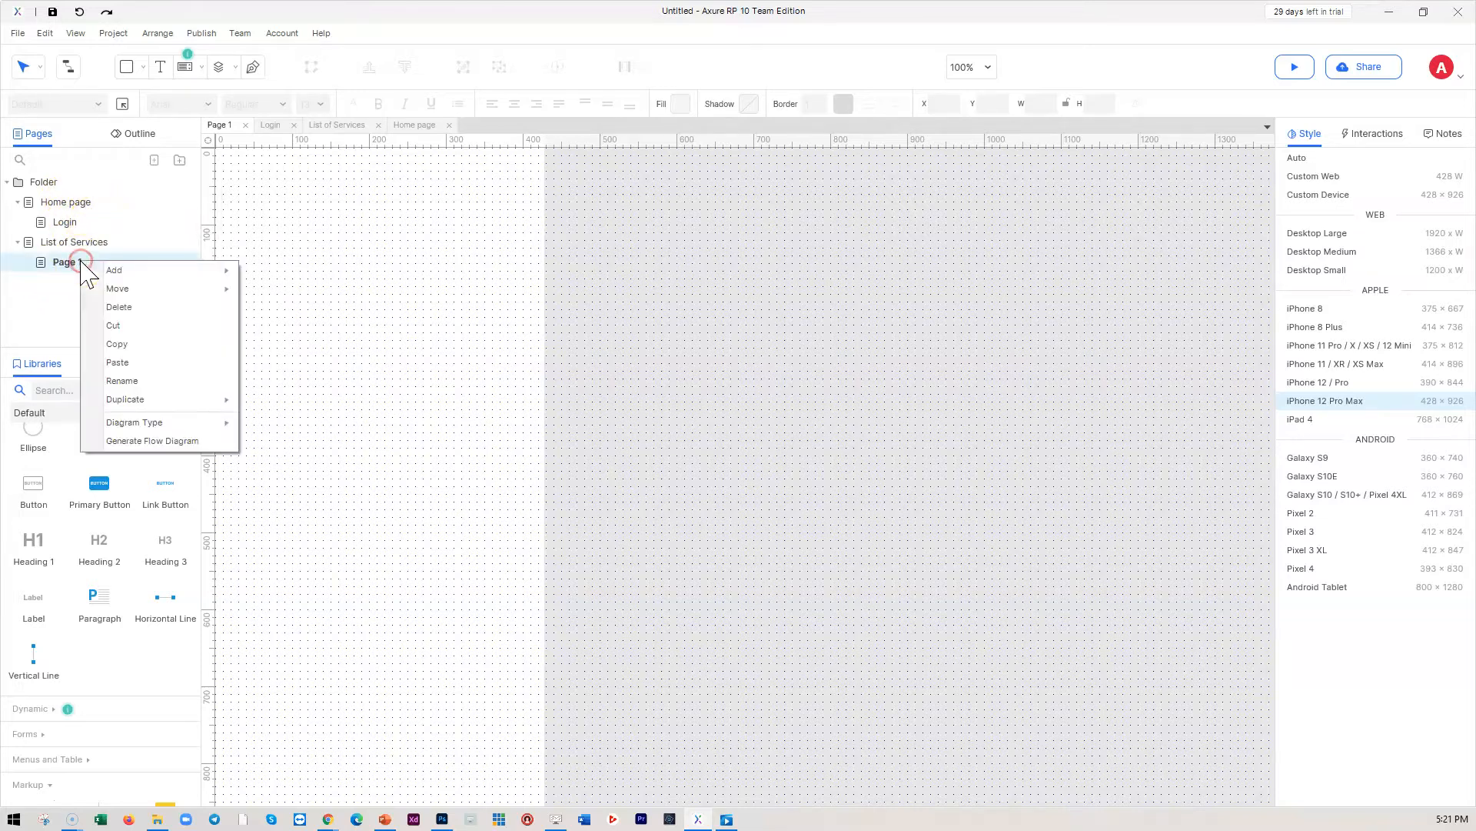
click(120, 307)
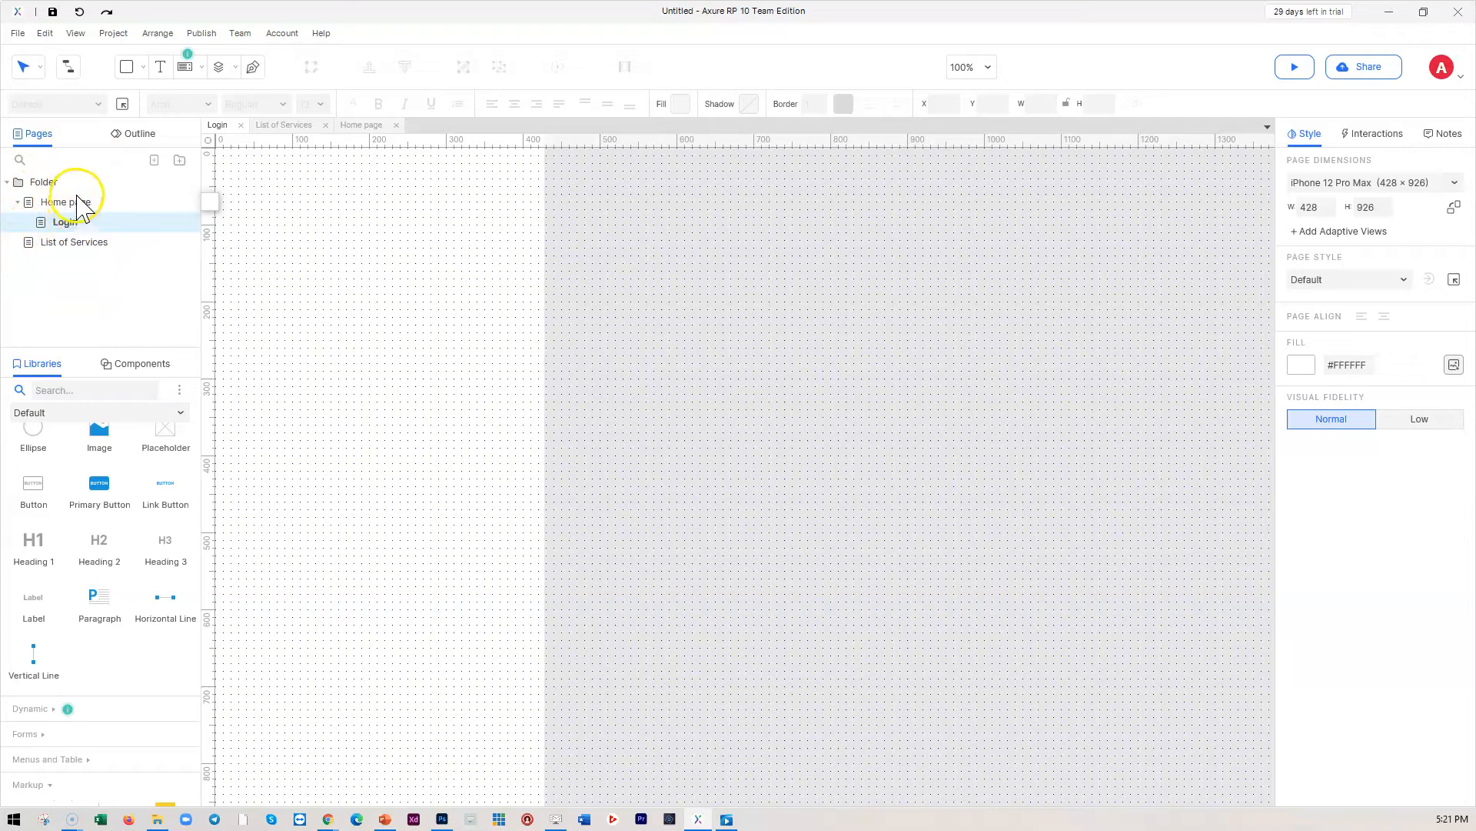
- Open Home page and place a Primary Button widget in the middle of its canvas
scroll(412, 256, up, 3)
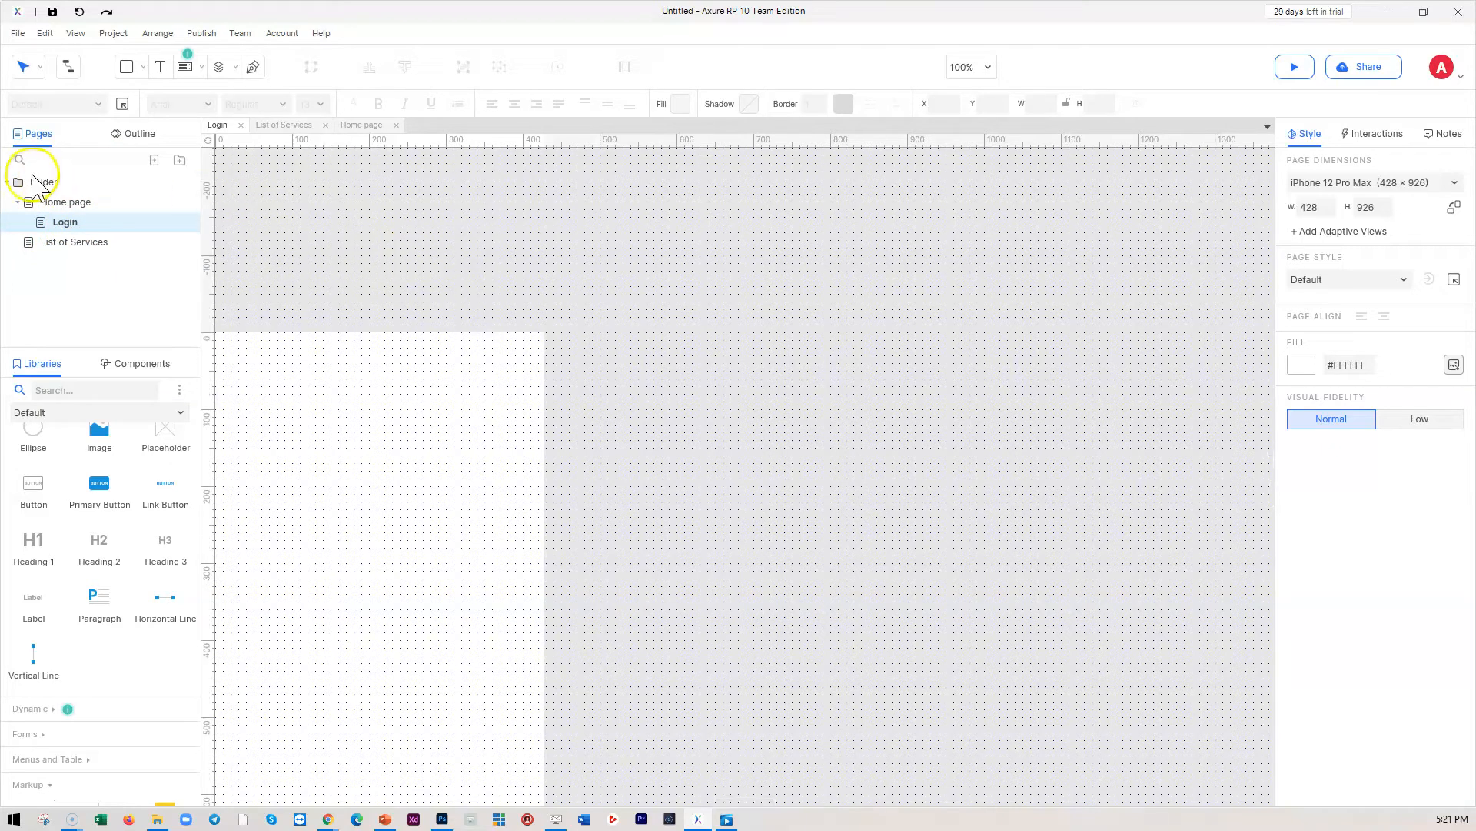
click(61, 203)
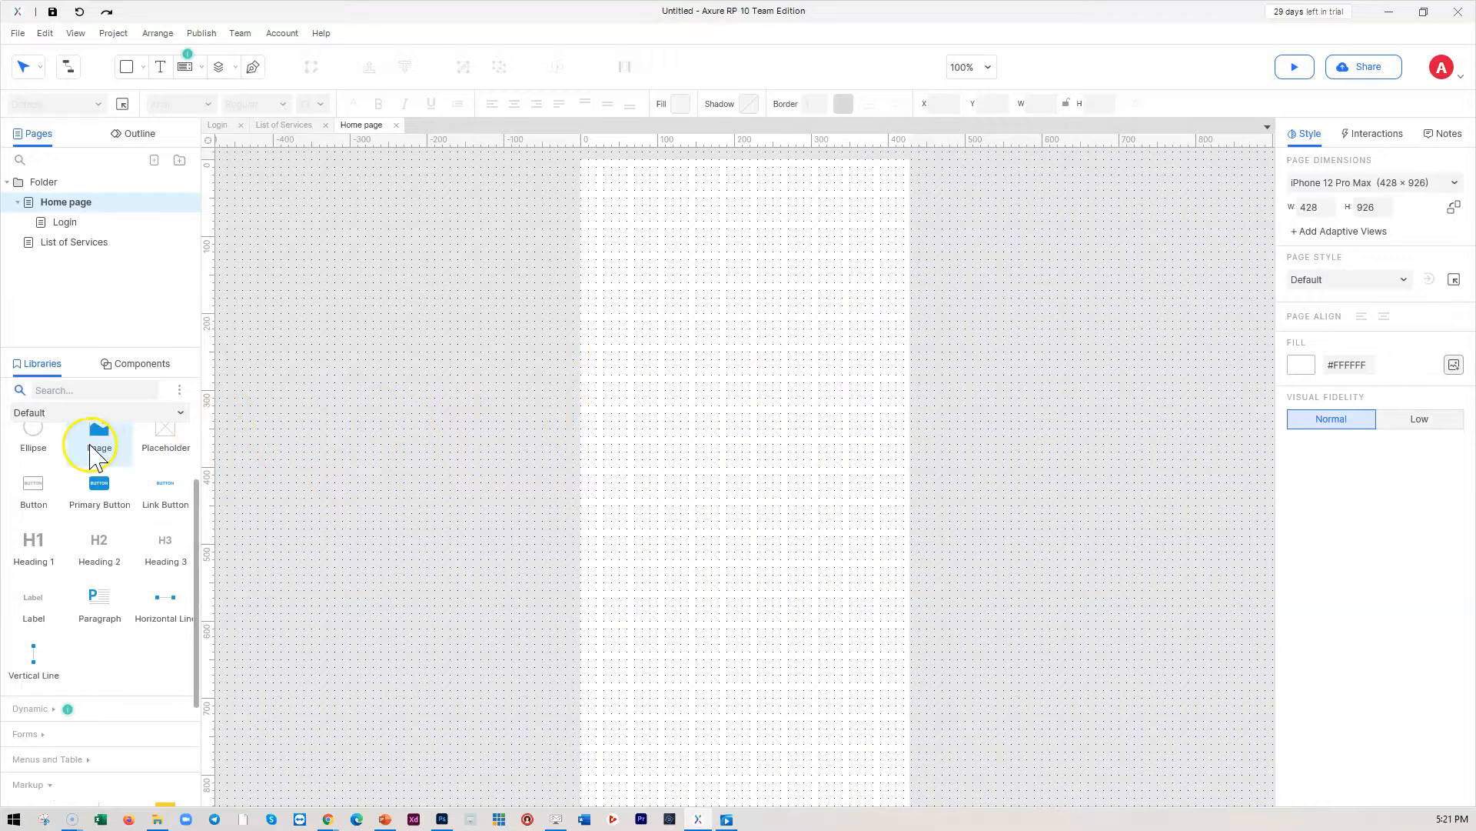
drag(99, 500, 700, 483)
click(749, 415)
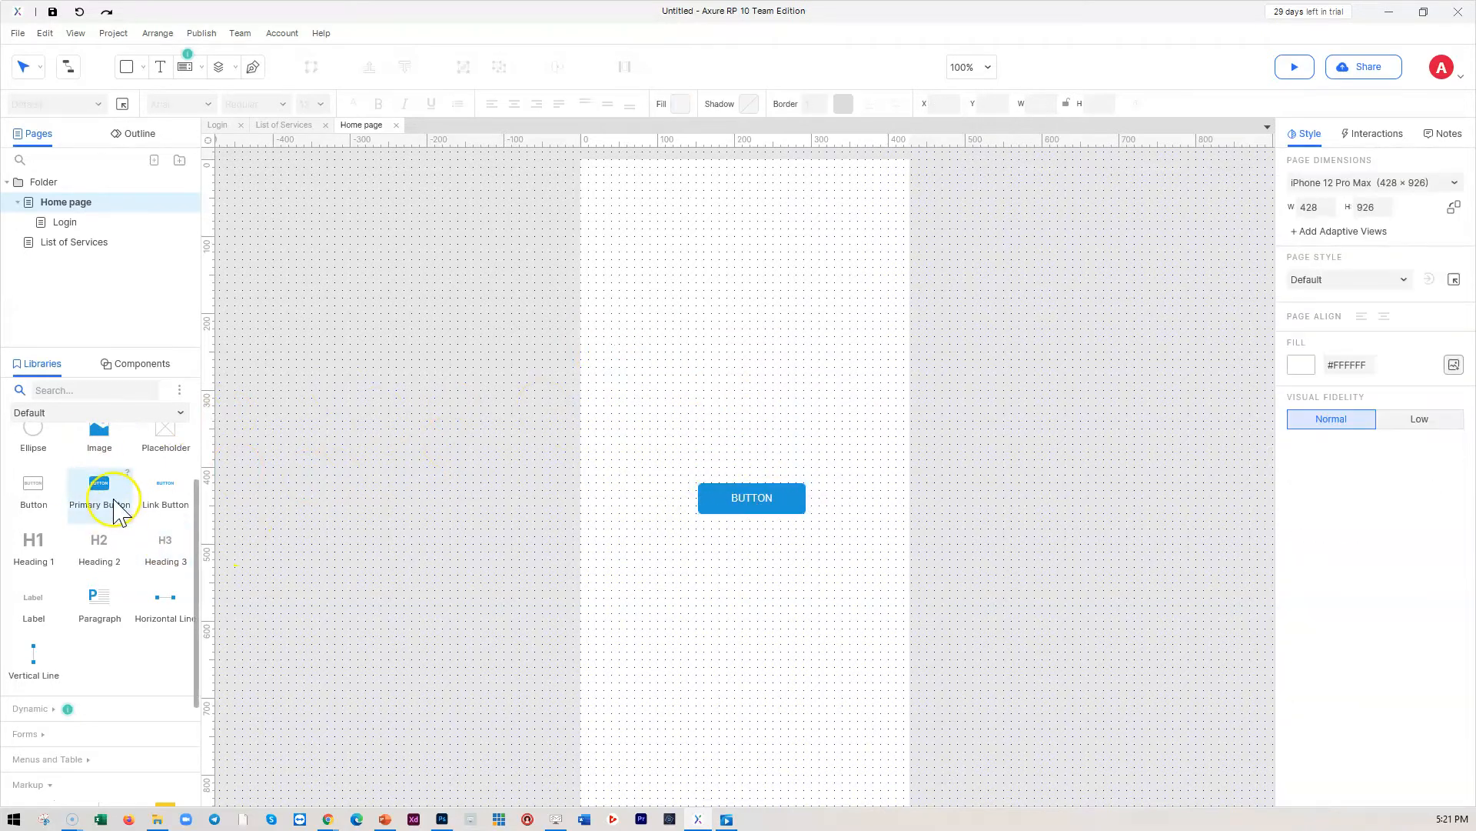
- Replace the Primary Button on Home page with a plain Button widget at about X 125, Y 425
drag(32, 492, 732, 514)
click(729, 501)
key(Delete)
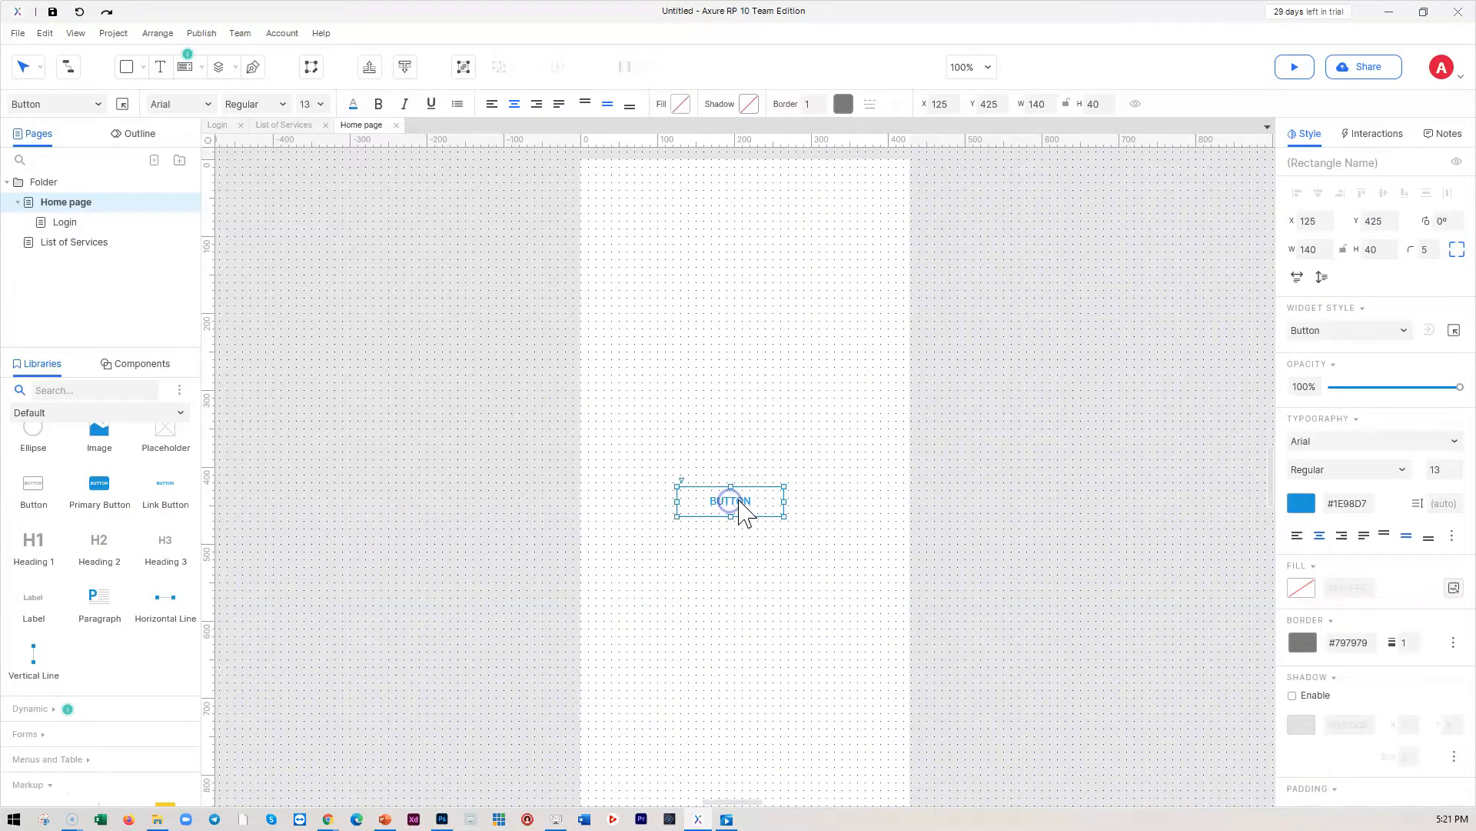
- Give the Button widget on Home page a solid light gray fill and clear the selection
scroll(146, 492, down, 1)
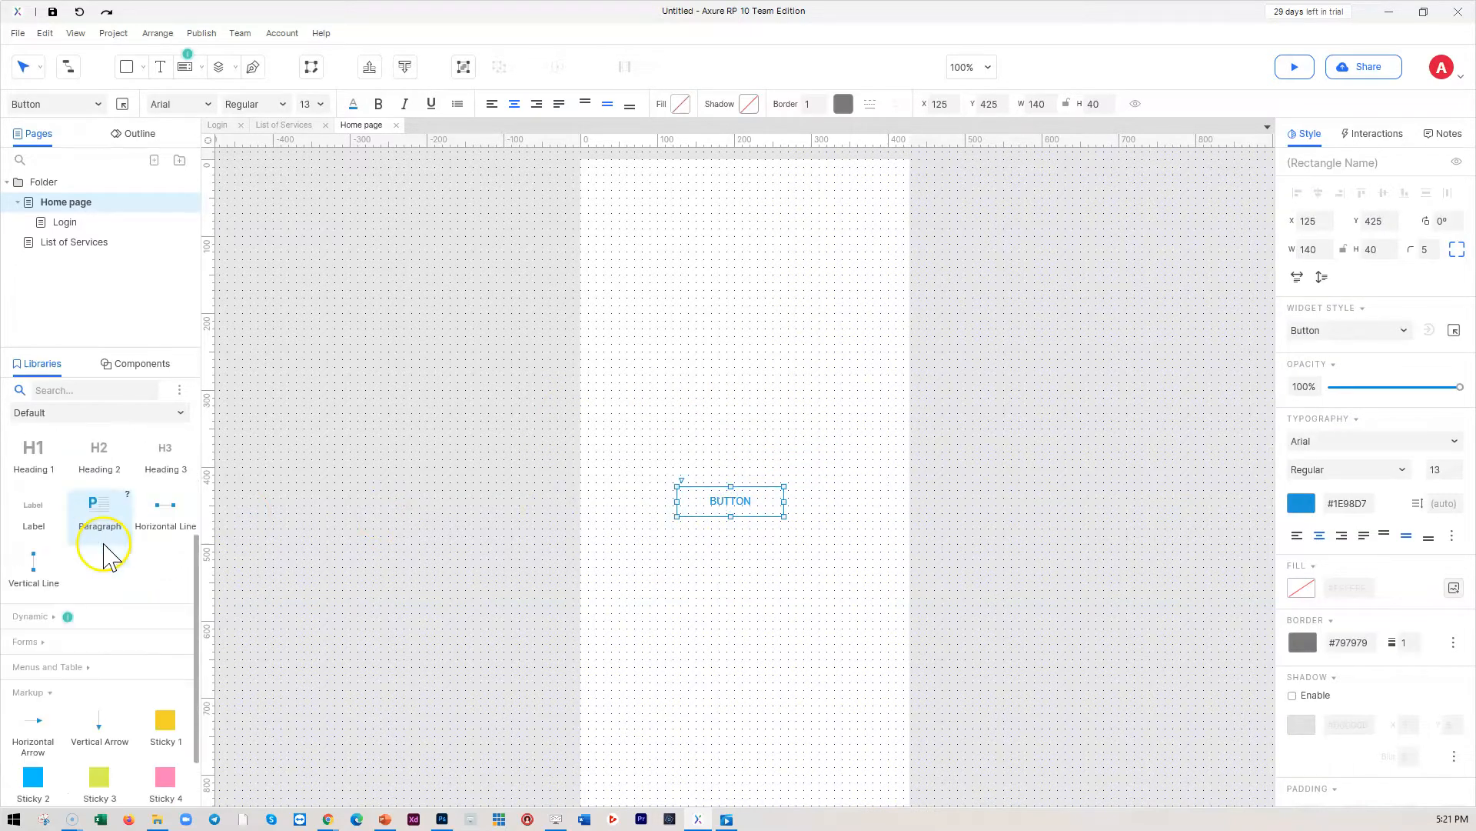
scroll(105, 554, up, 2)
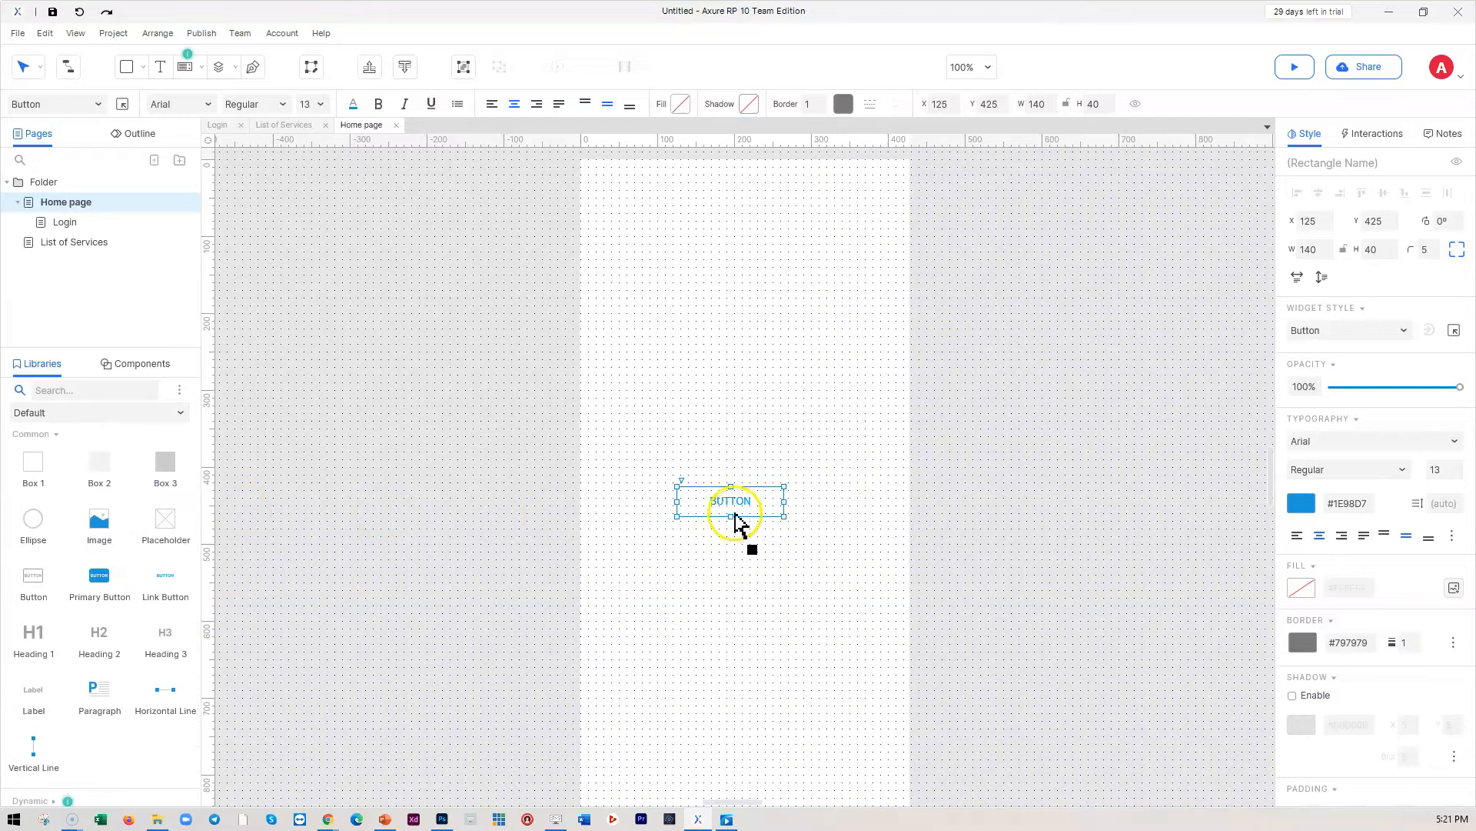
click(681, 104)
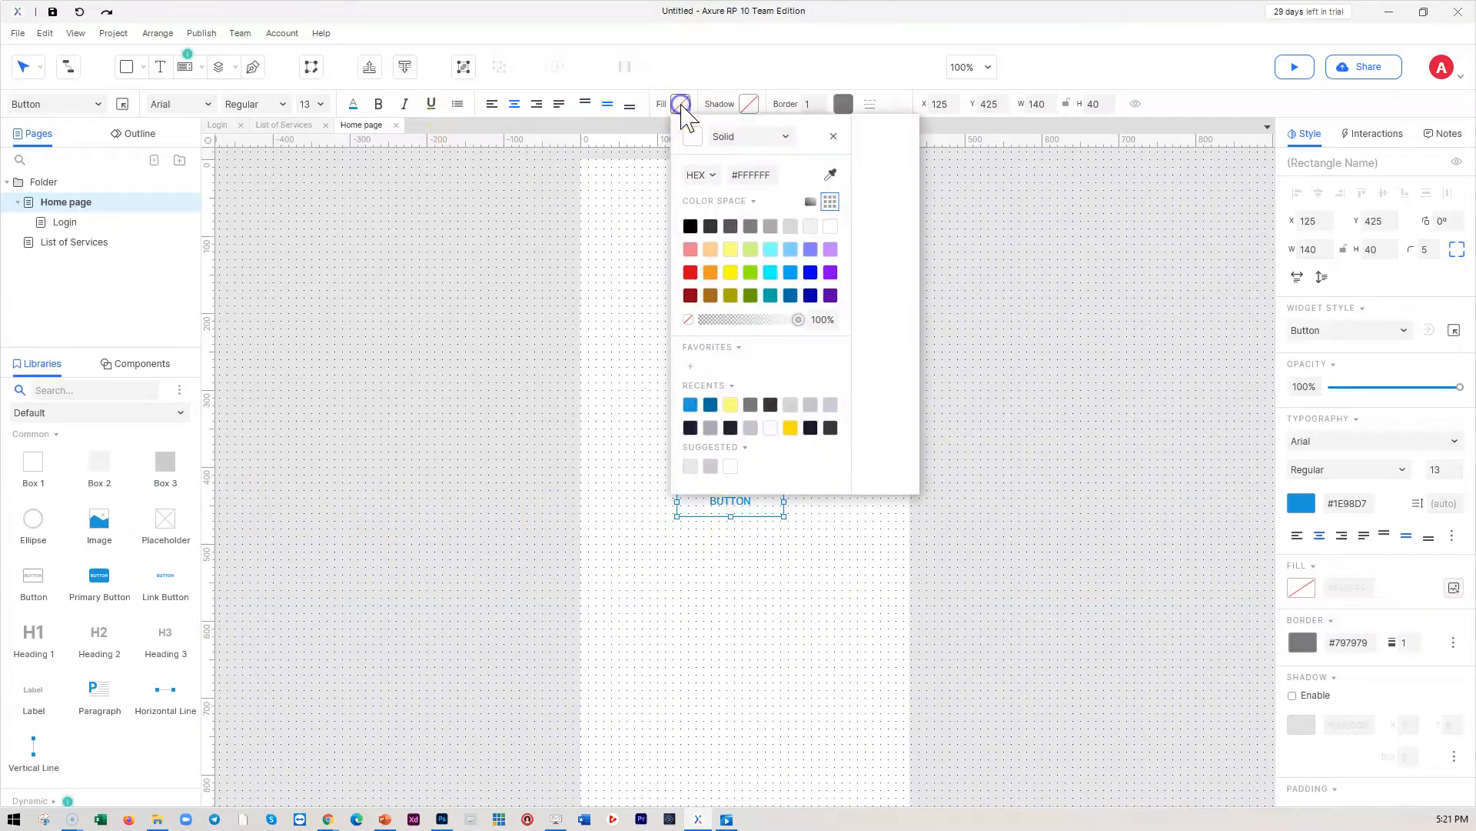
click(790, 226)
click(1037, 400)
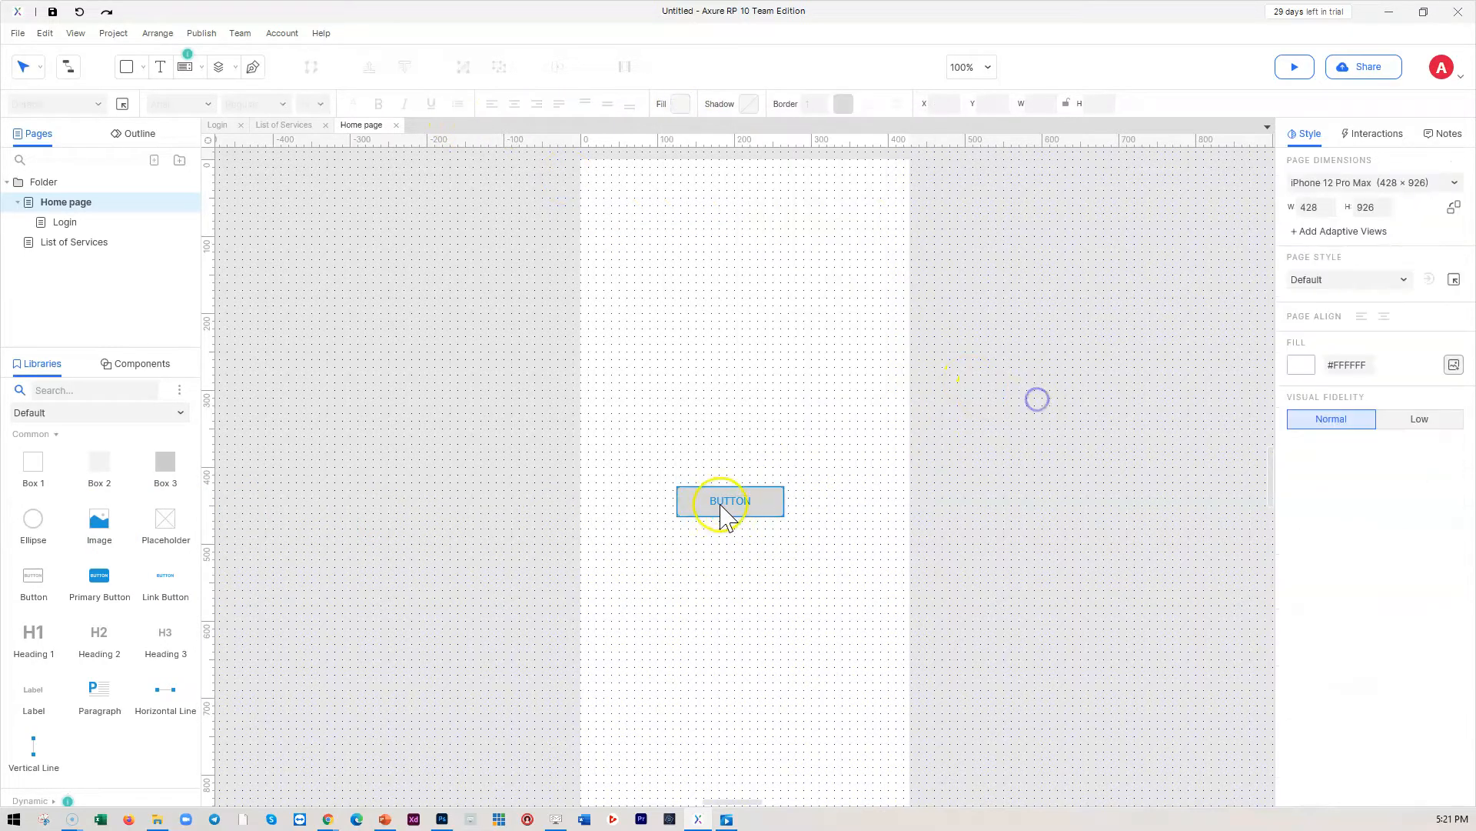
- Remove the border of the Button widget on Home page by setting its thickness to 0
click(883, 468)
click(762, 500)
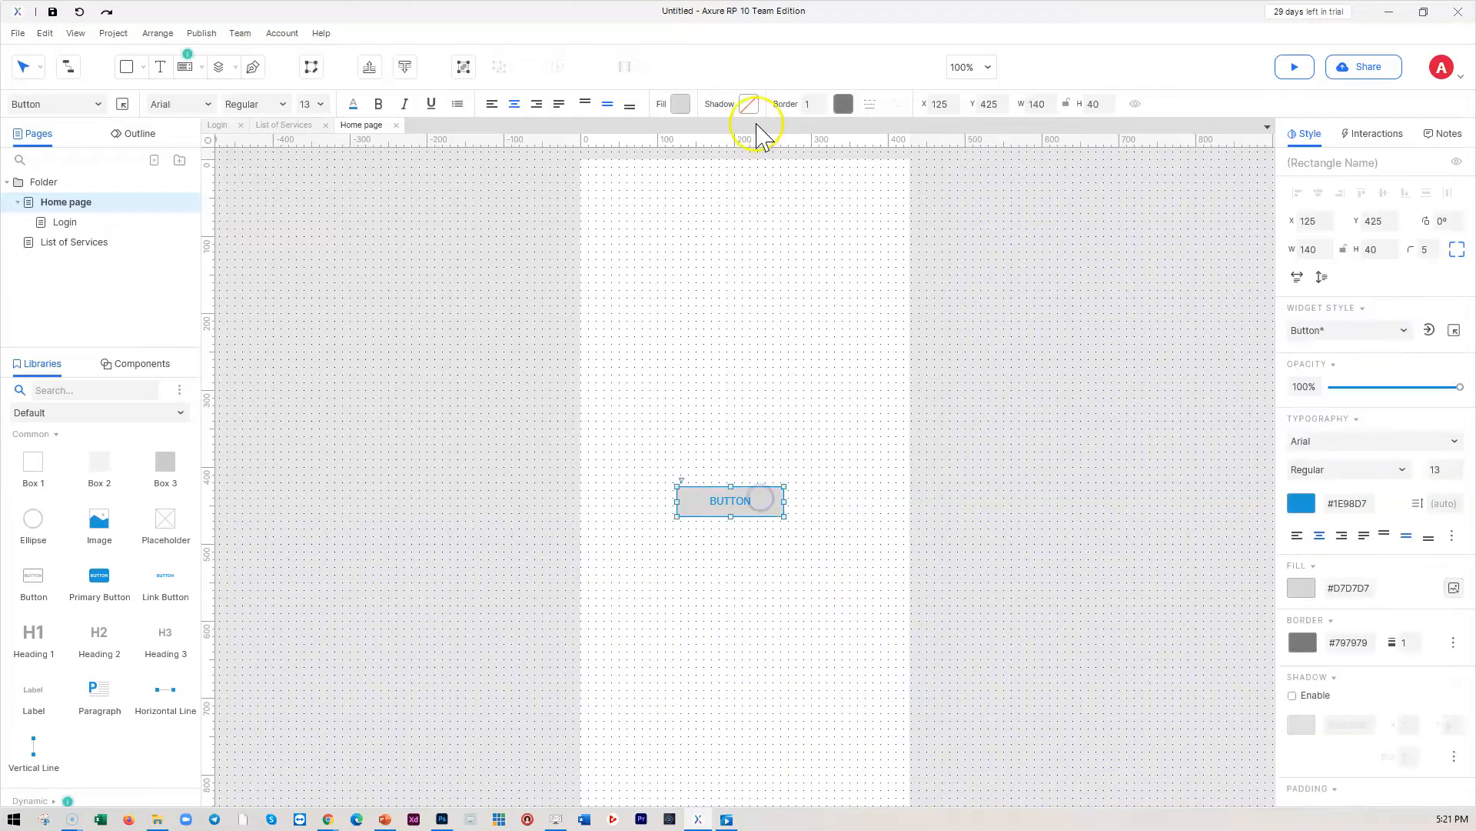
click(828, 337)
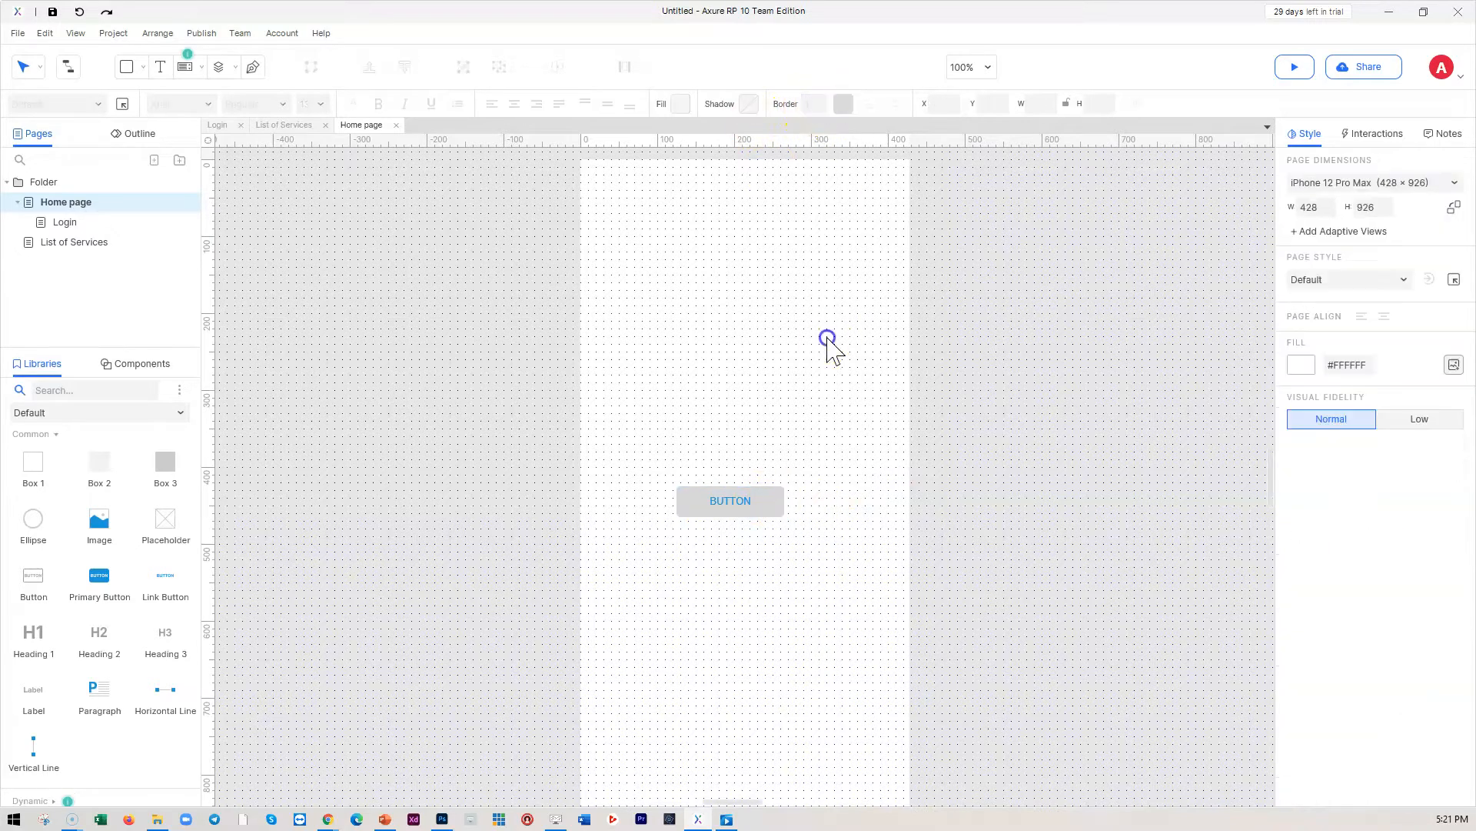
double_click(724, 502)
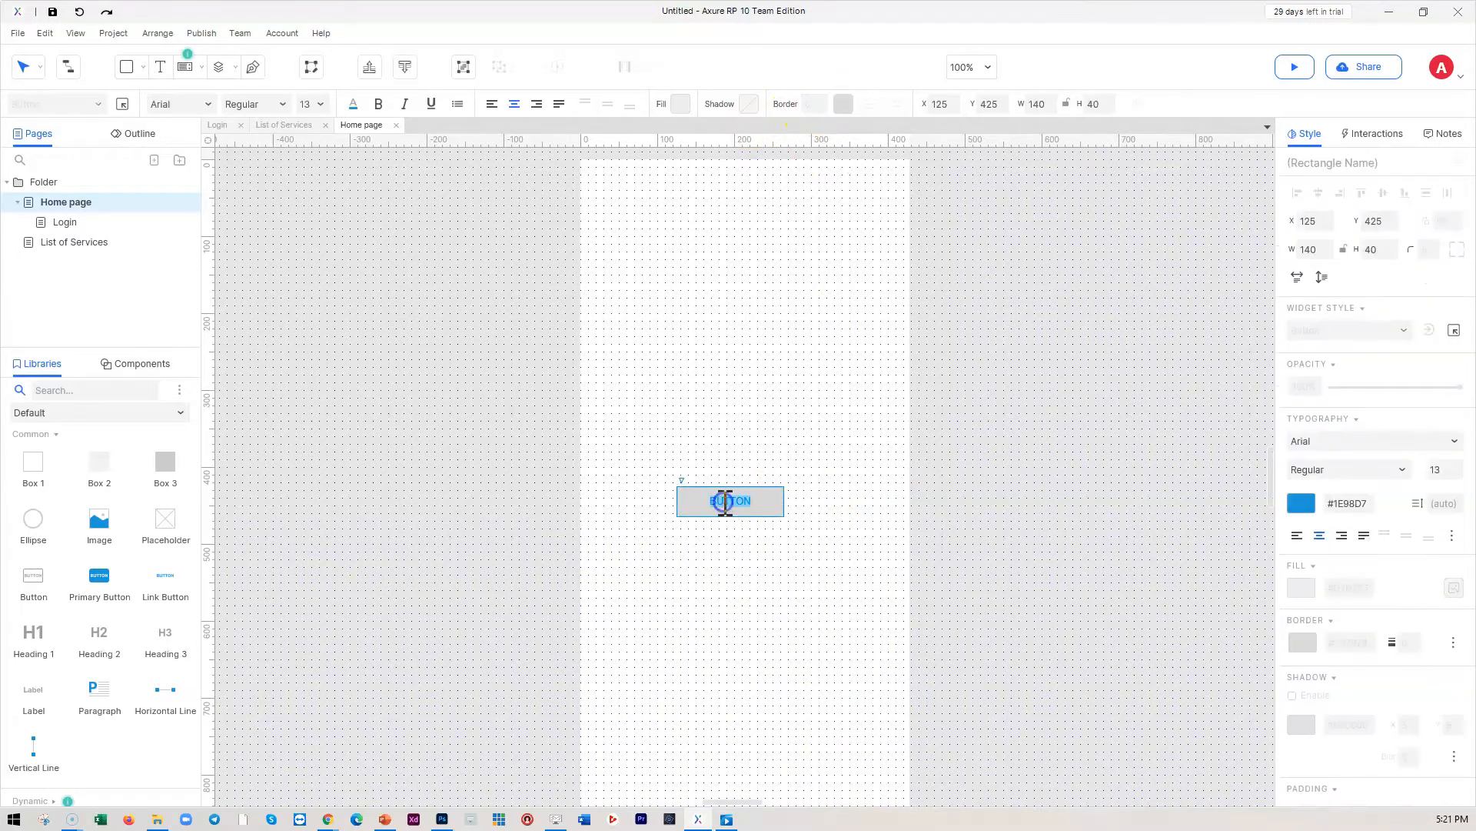
click(790, 442)
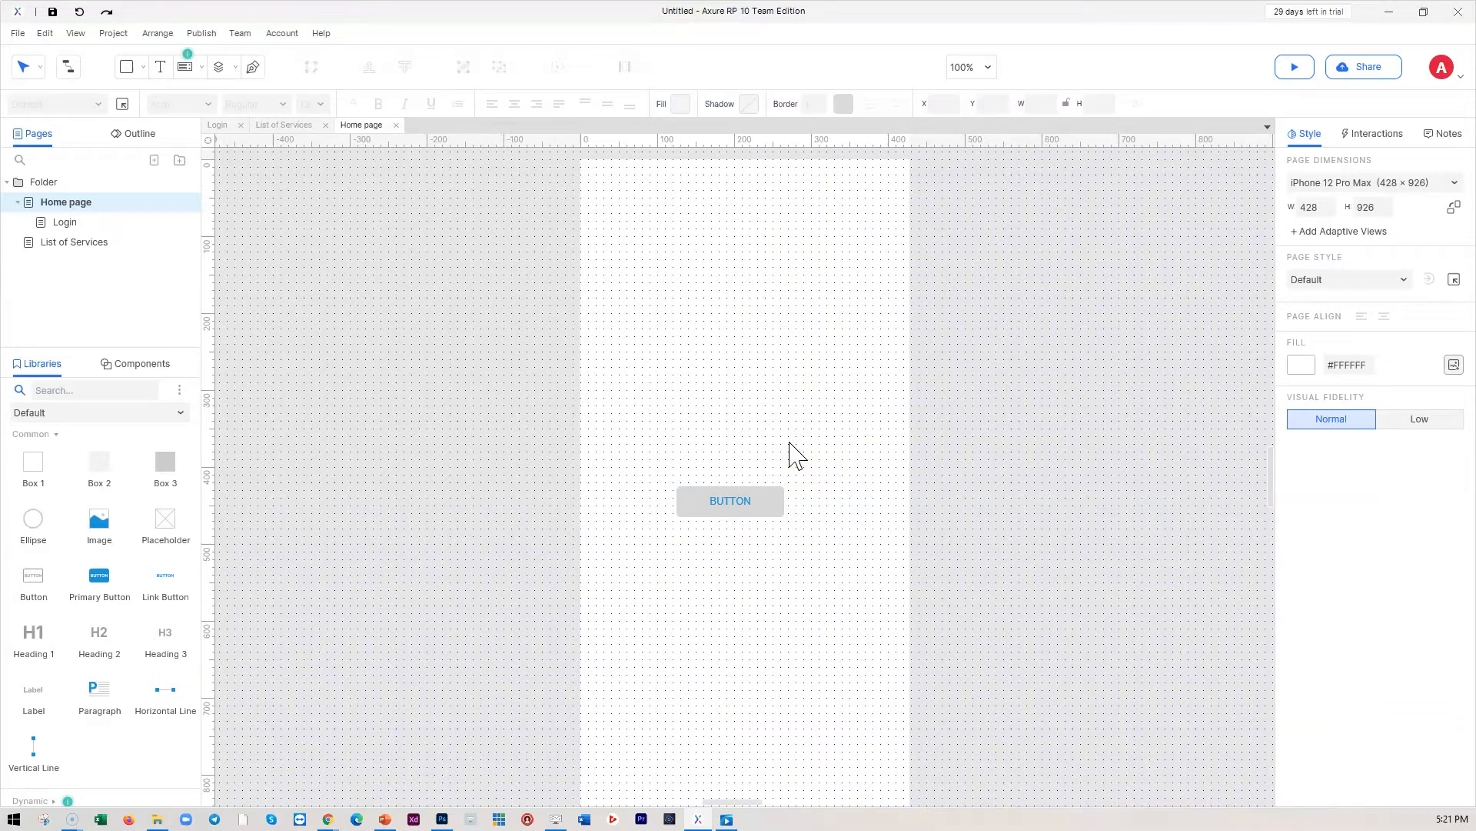
- Show the interaction options of the Button widget on Home page
click(720, 496)
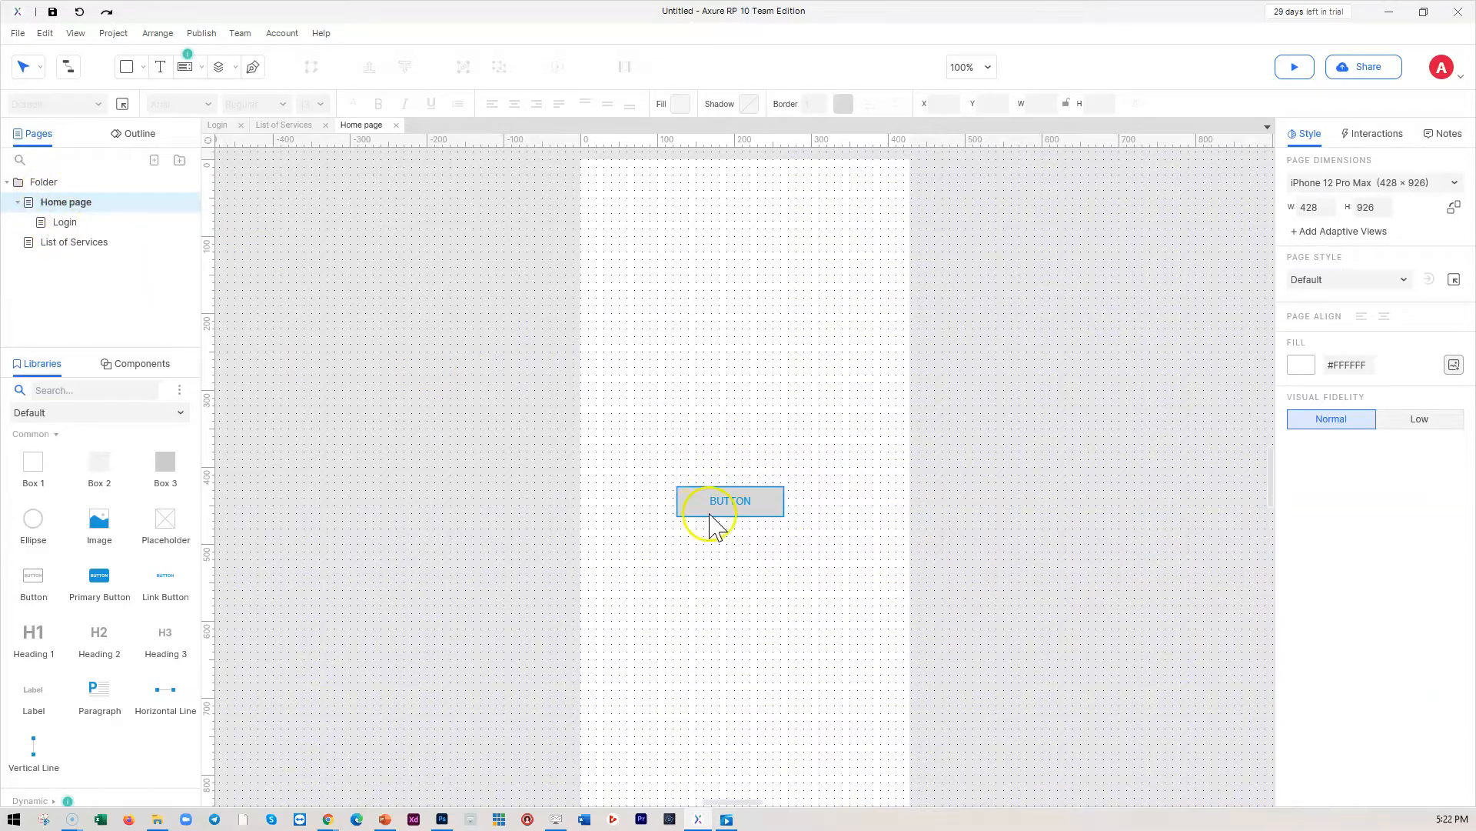
click(735, 502)
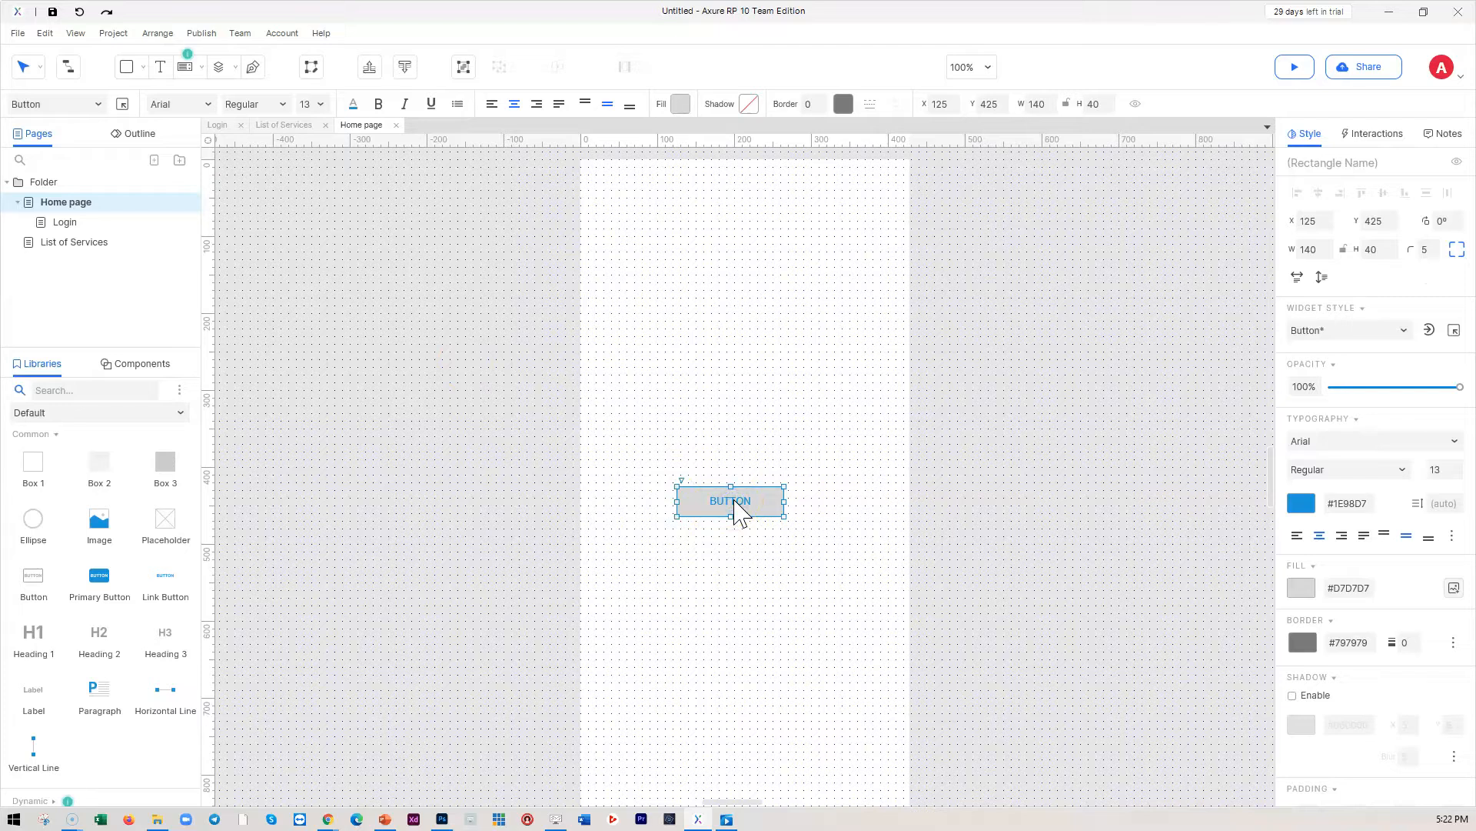
click(1376, 135)
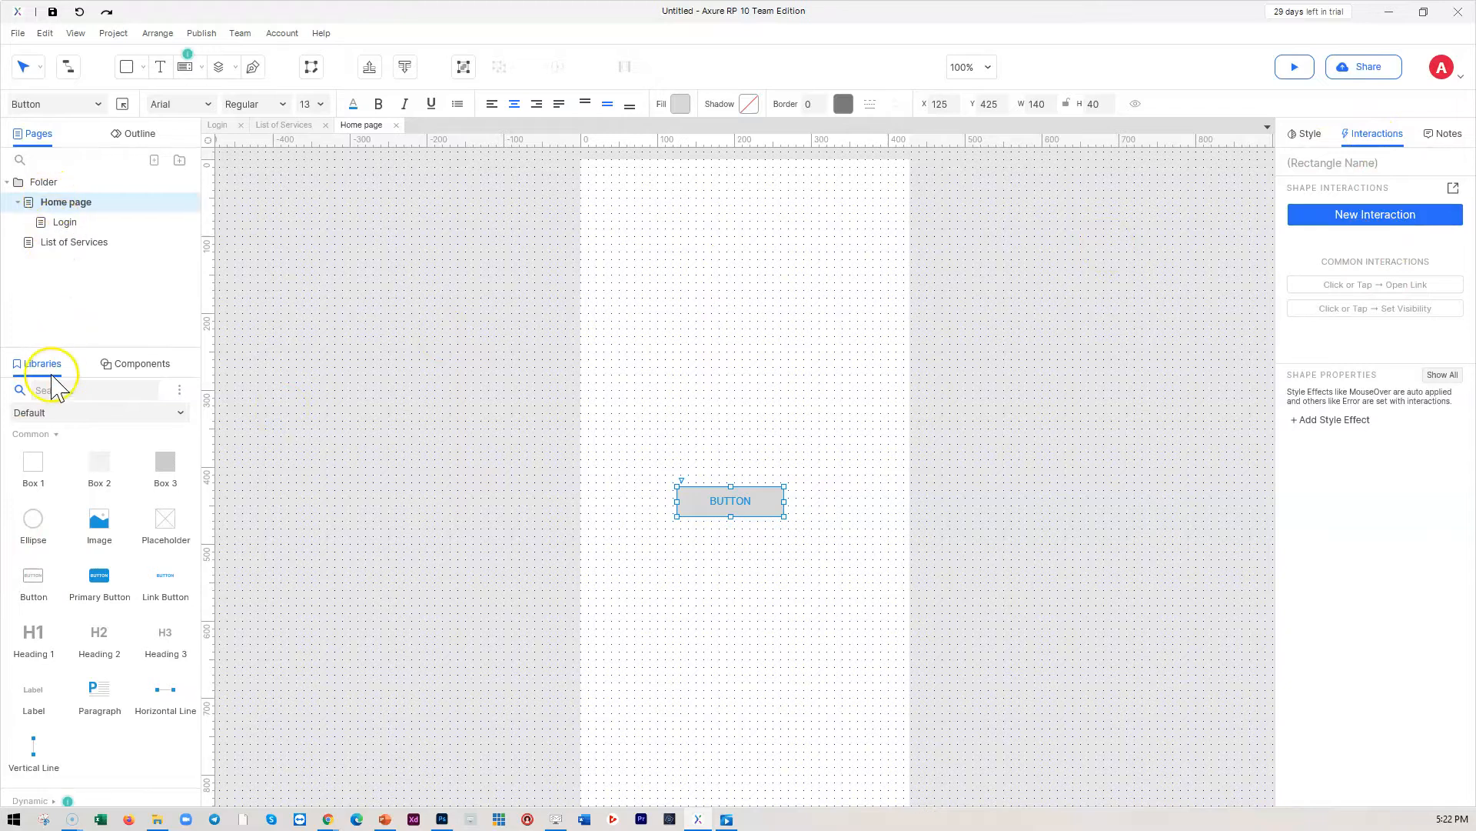
- Clear the selection and look through the widget groups of the Default library, from Common to Markup
scroll(77, 630, down, 3)
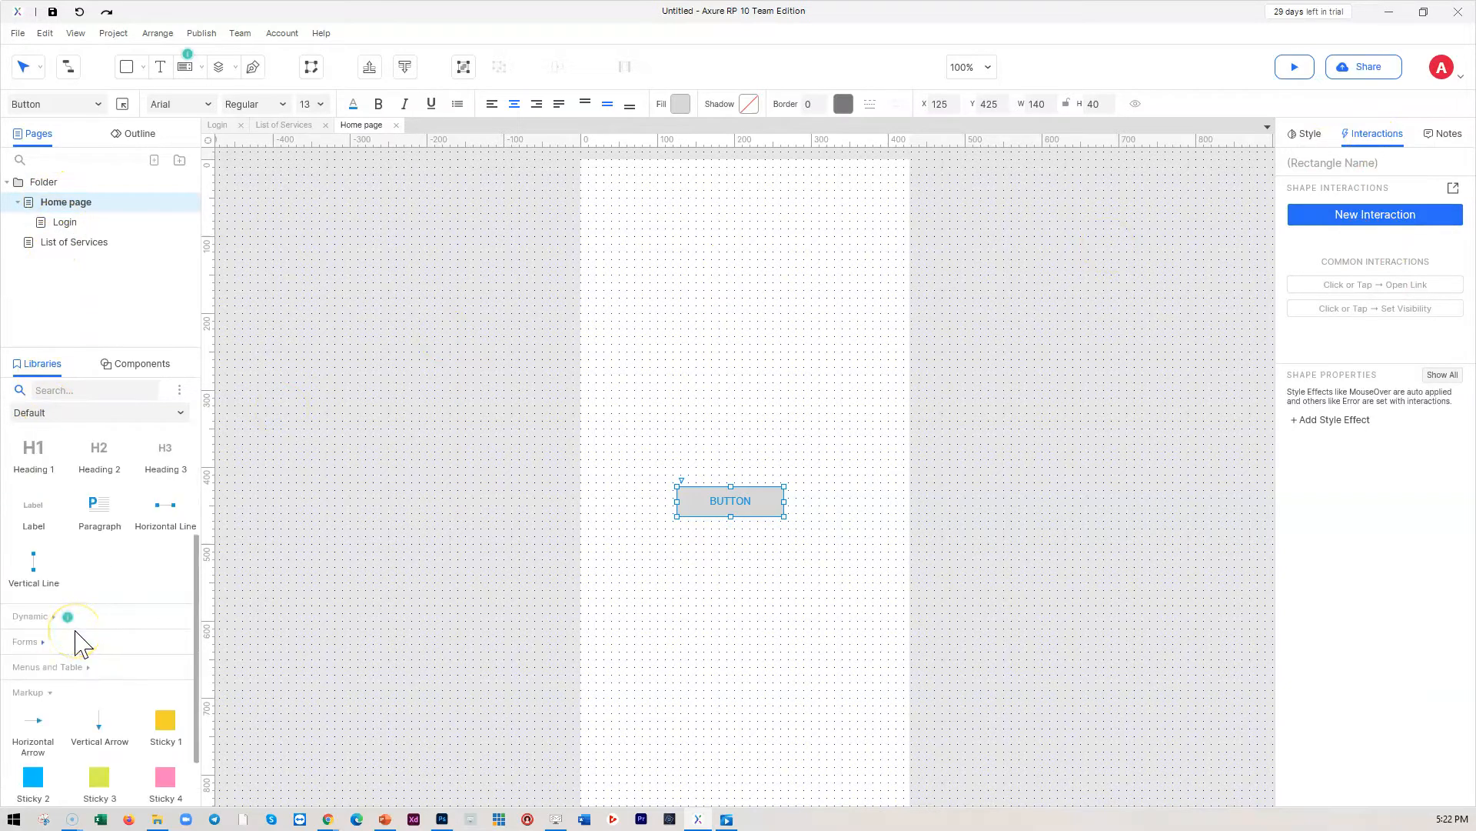
scroll(76, 631, up, 3)
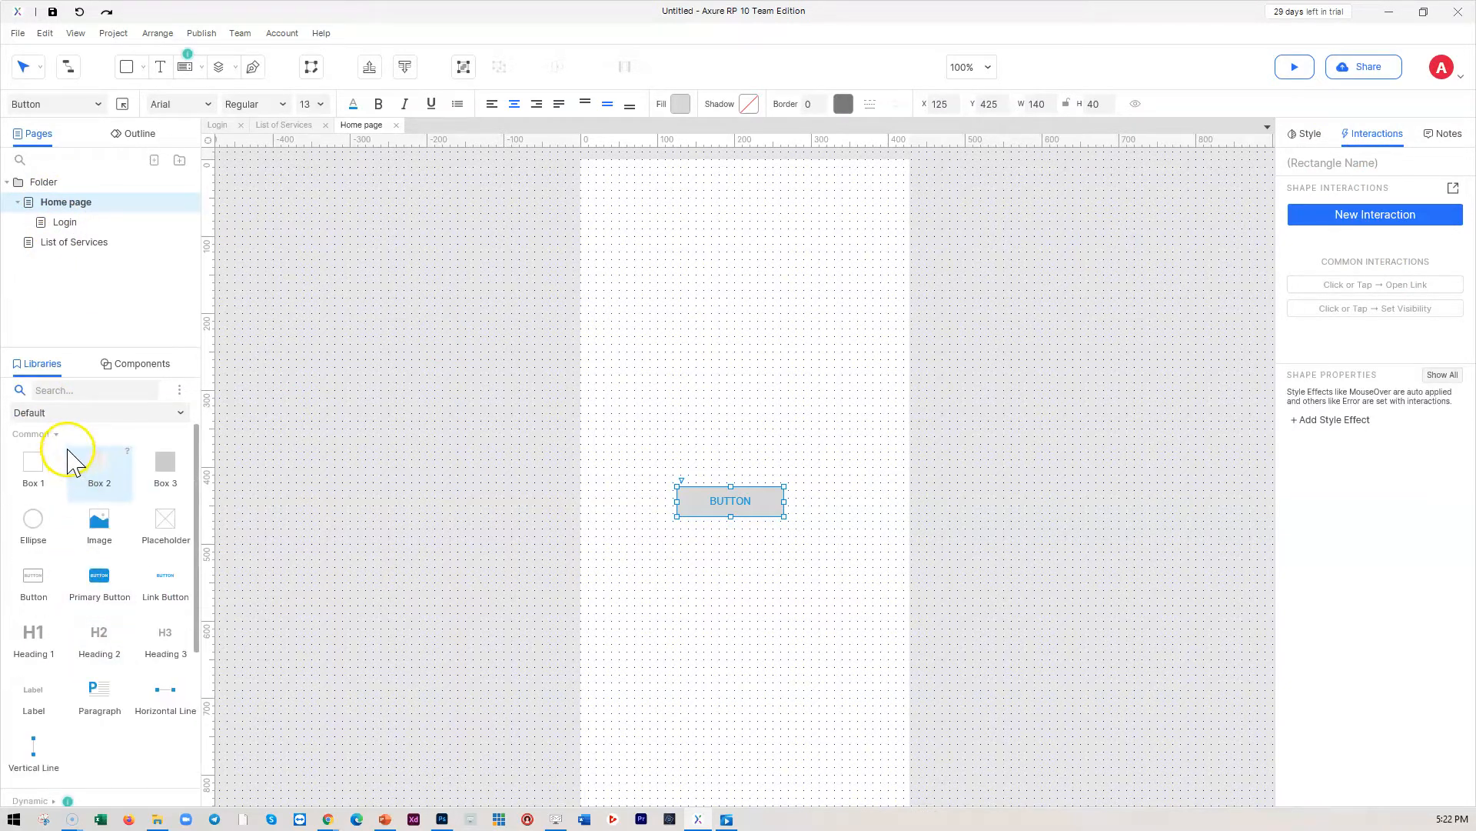
scroll(68, 666, down, 4)
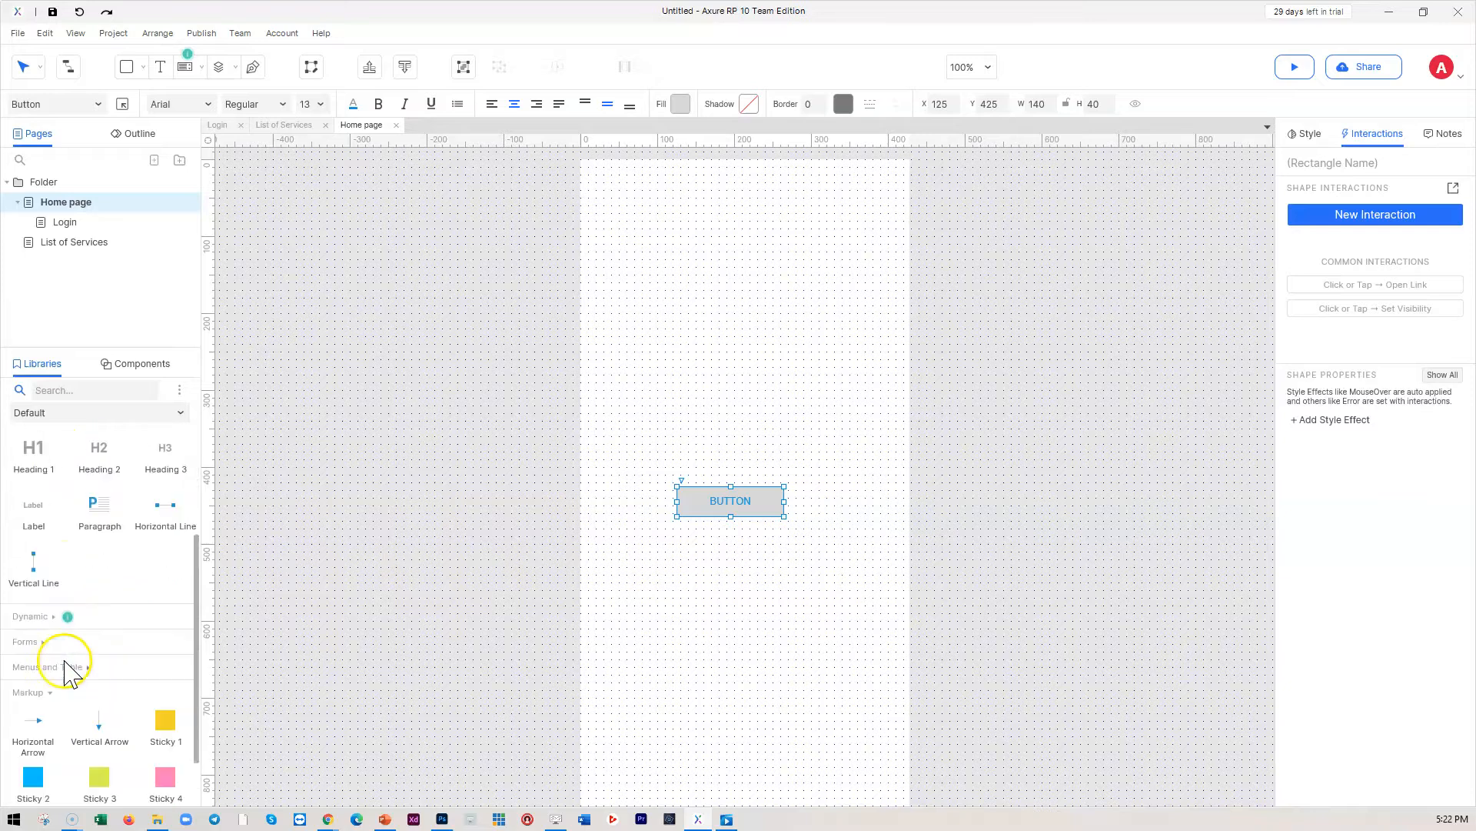
scroll(68, 665, up, 4)
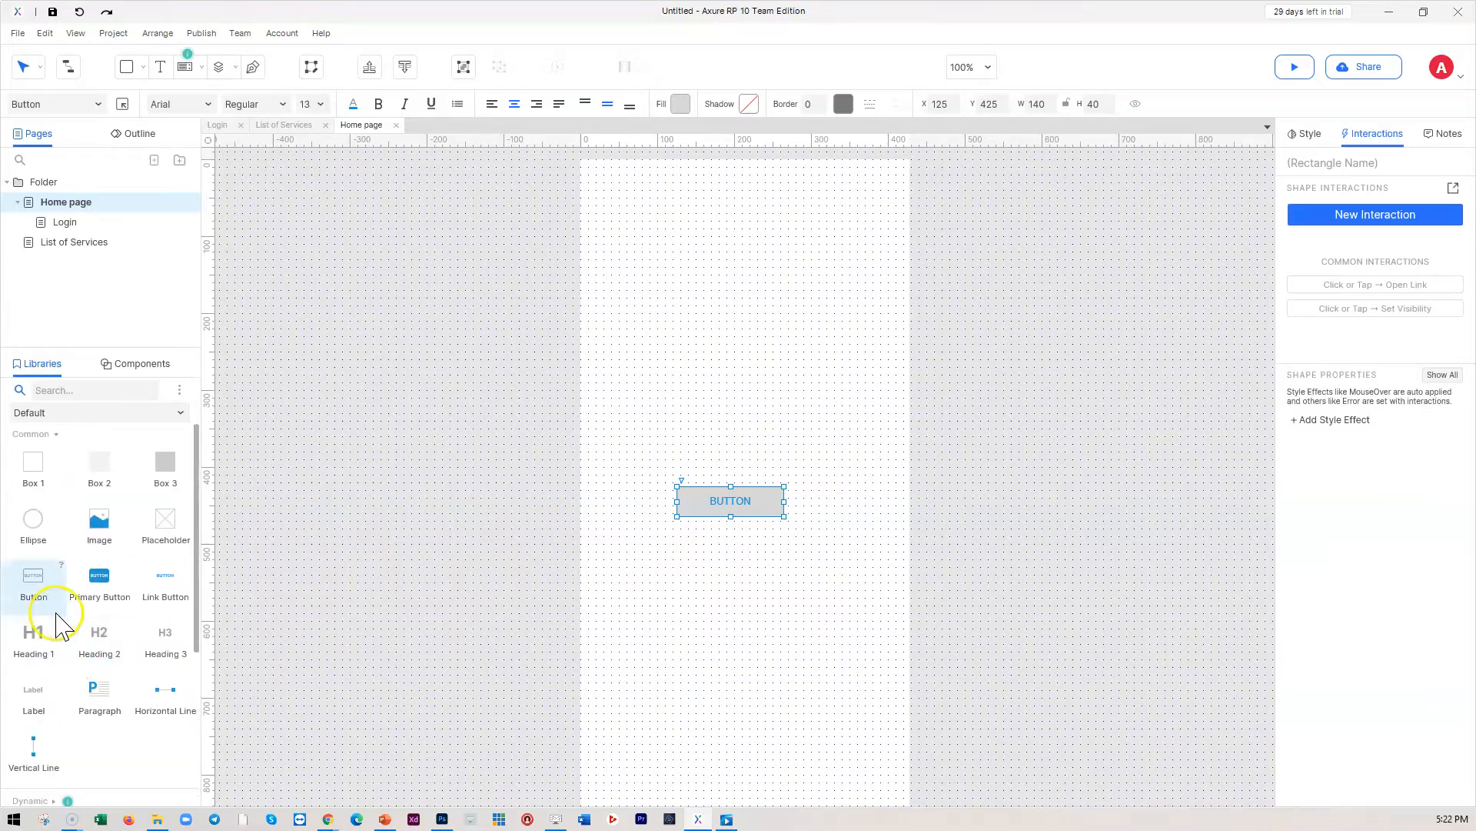
click(773, 414)
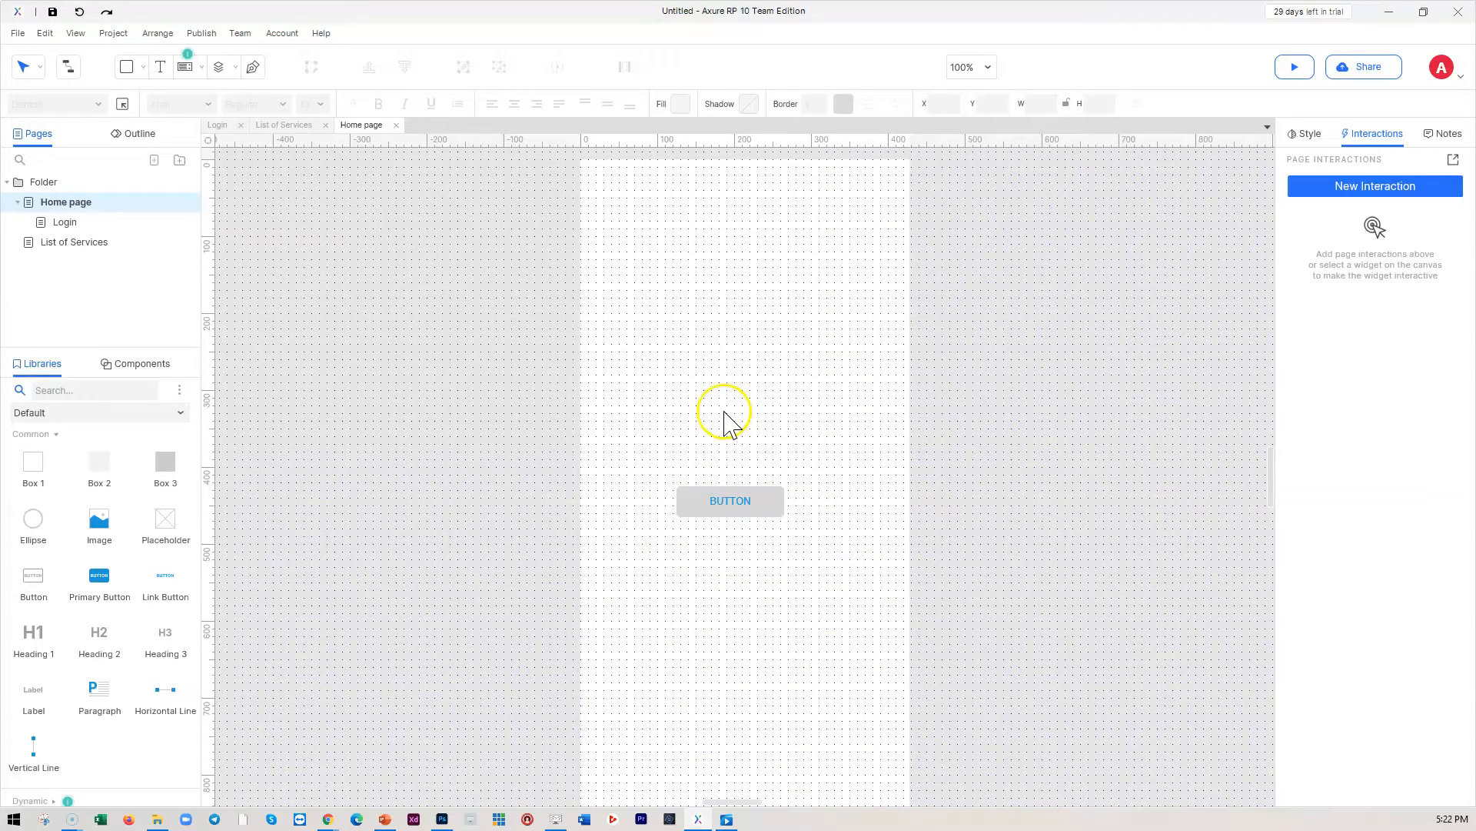
scroll(98, 605, down, 4)
scroll(93, 594, up, 3)
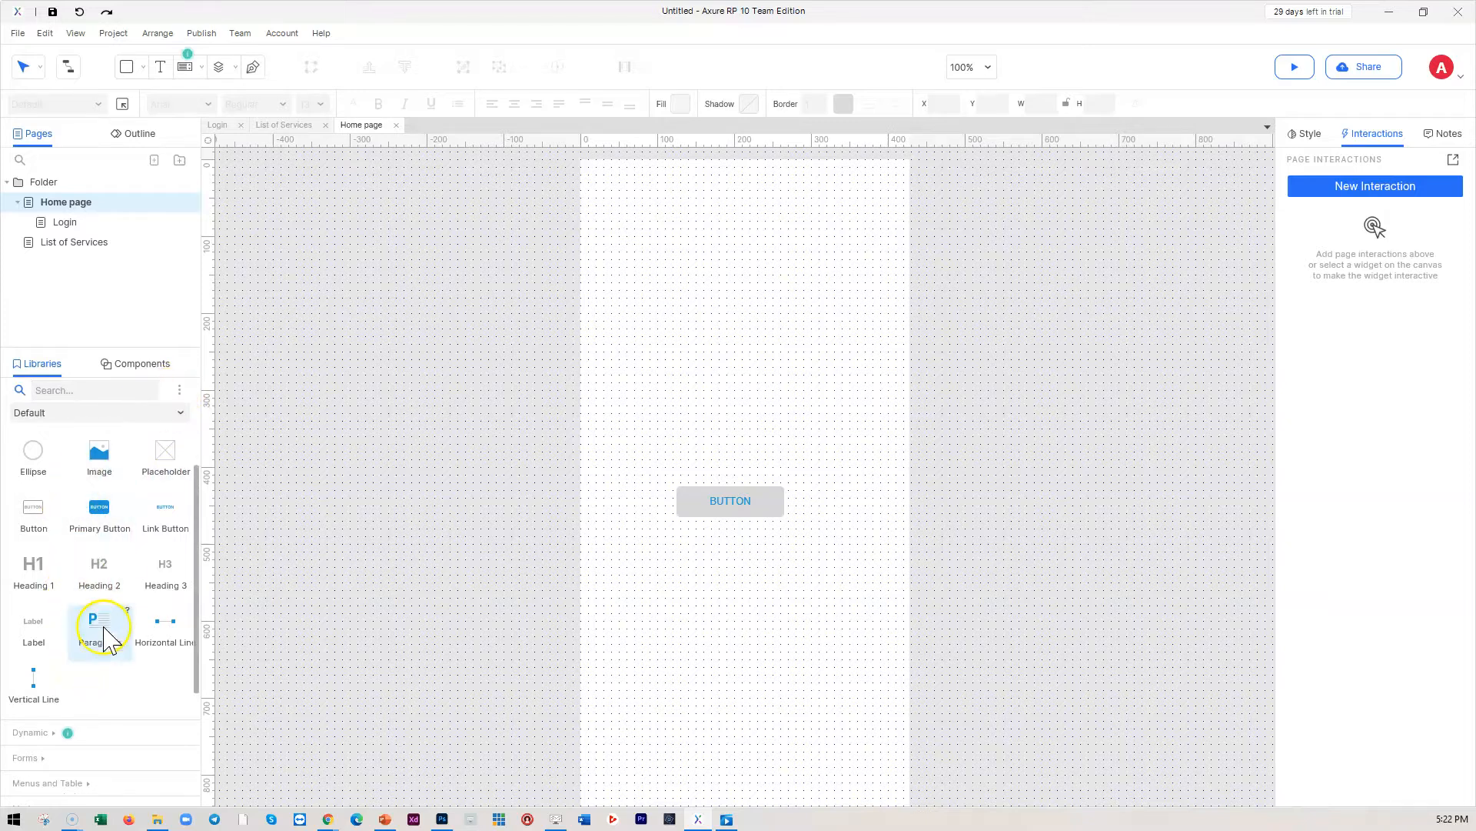
scroll(65, 650, down, 2)
scroll(67, 642, up, 3)
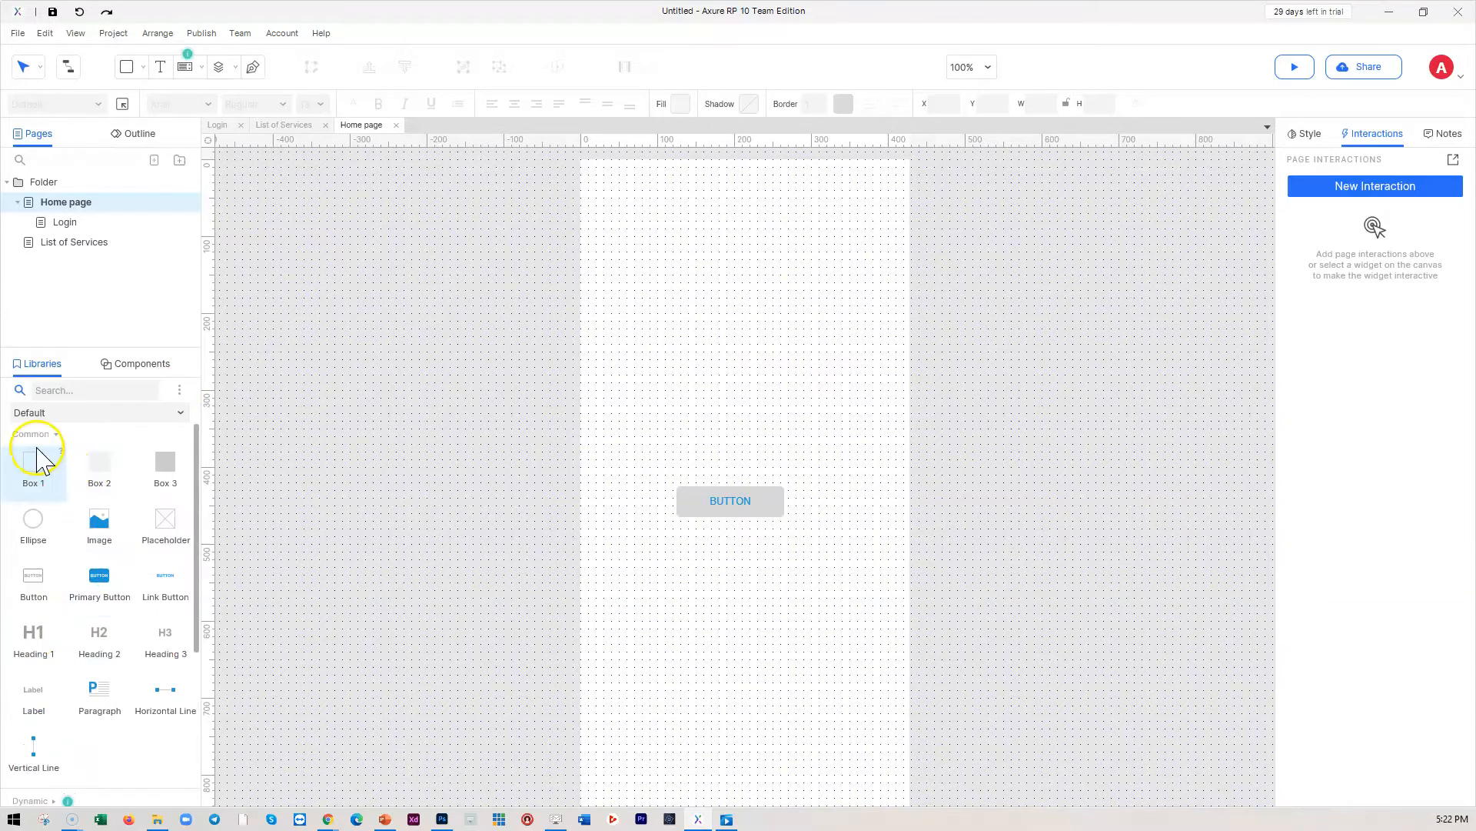
scroll(108, 615, down, 3)
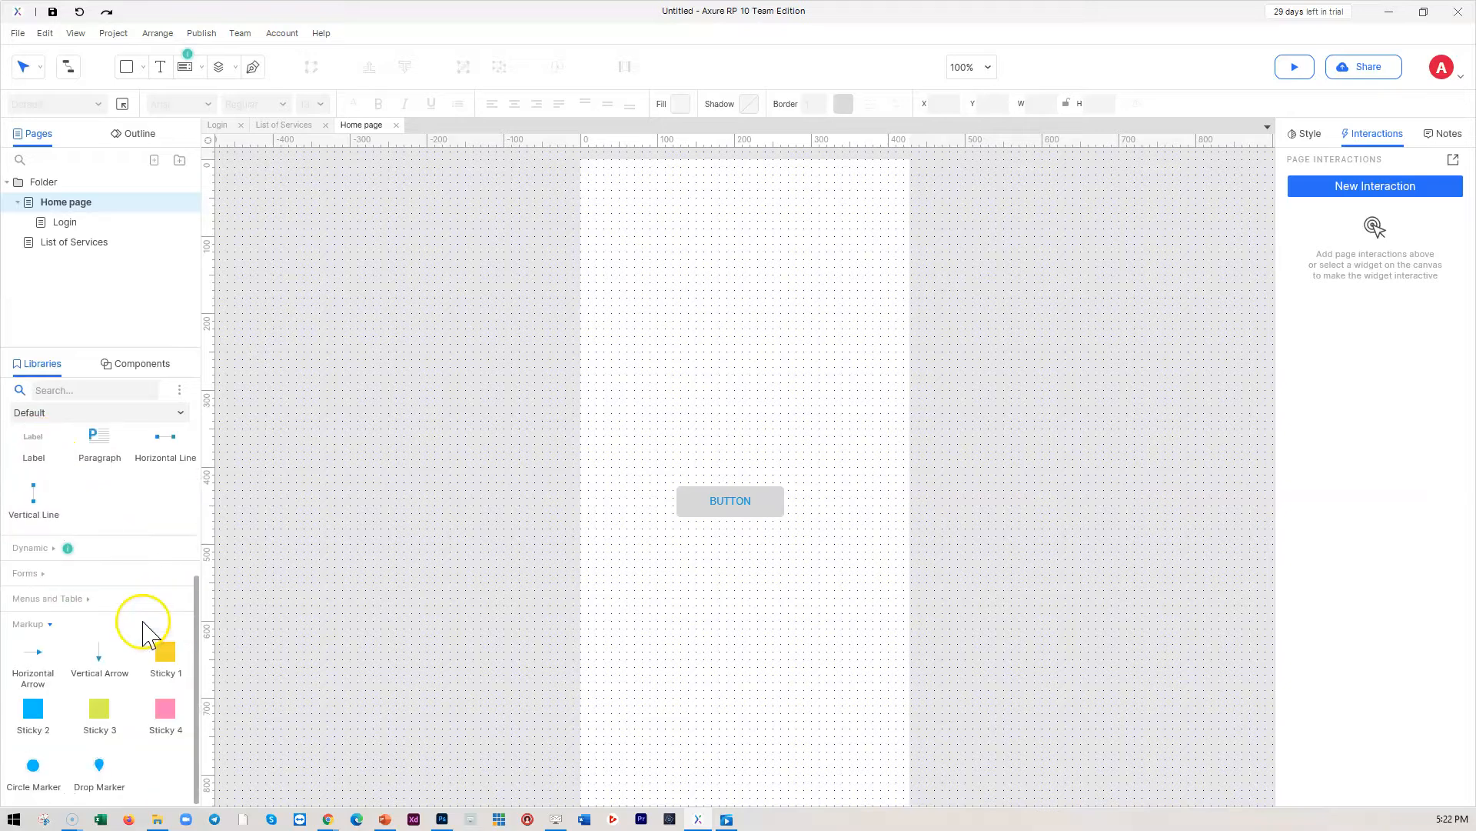
- Expand the Dynamic, Forms, and Menus and Table groups of the Default library to view their widgets
click(54, 548)
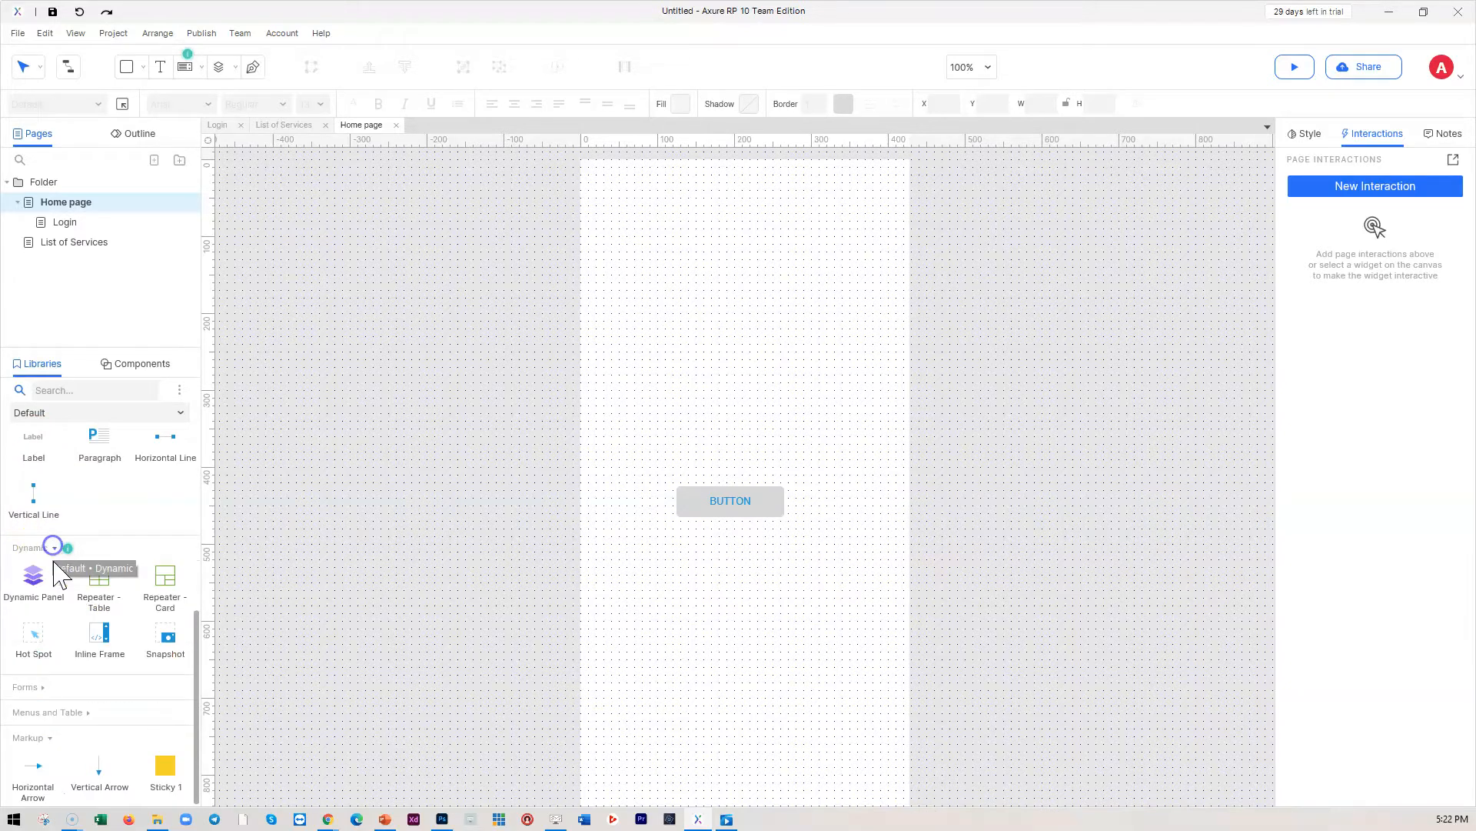
click(41, 572)
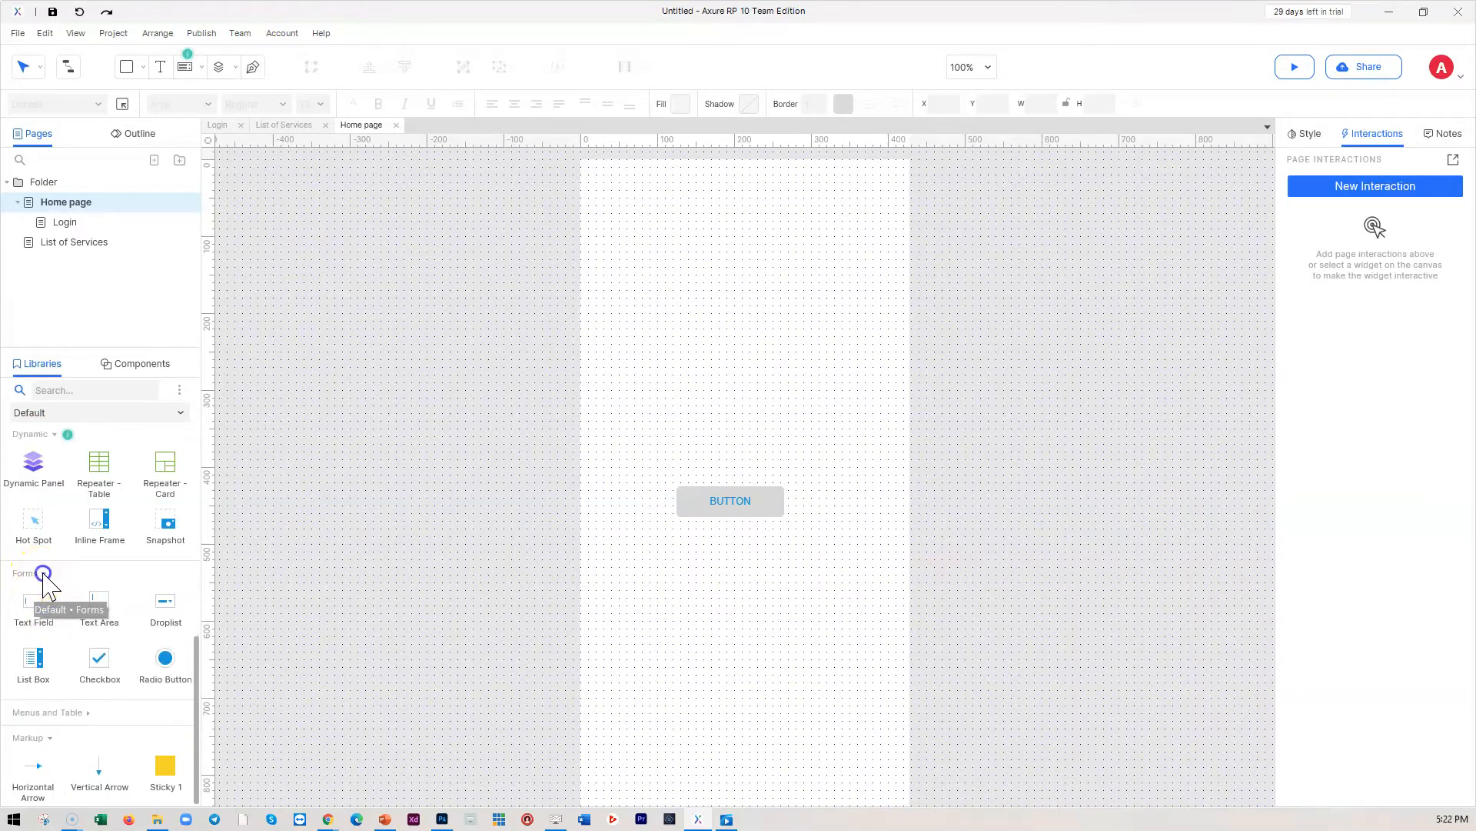
scroll(81, 646, down, 3)
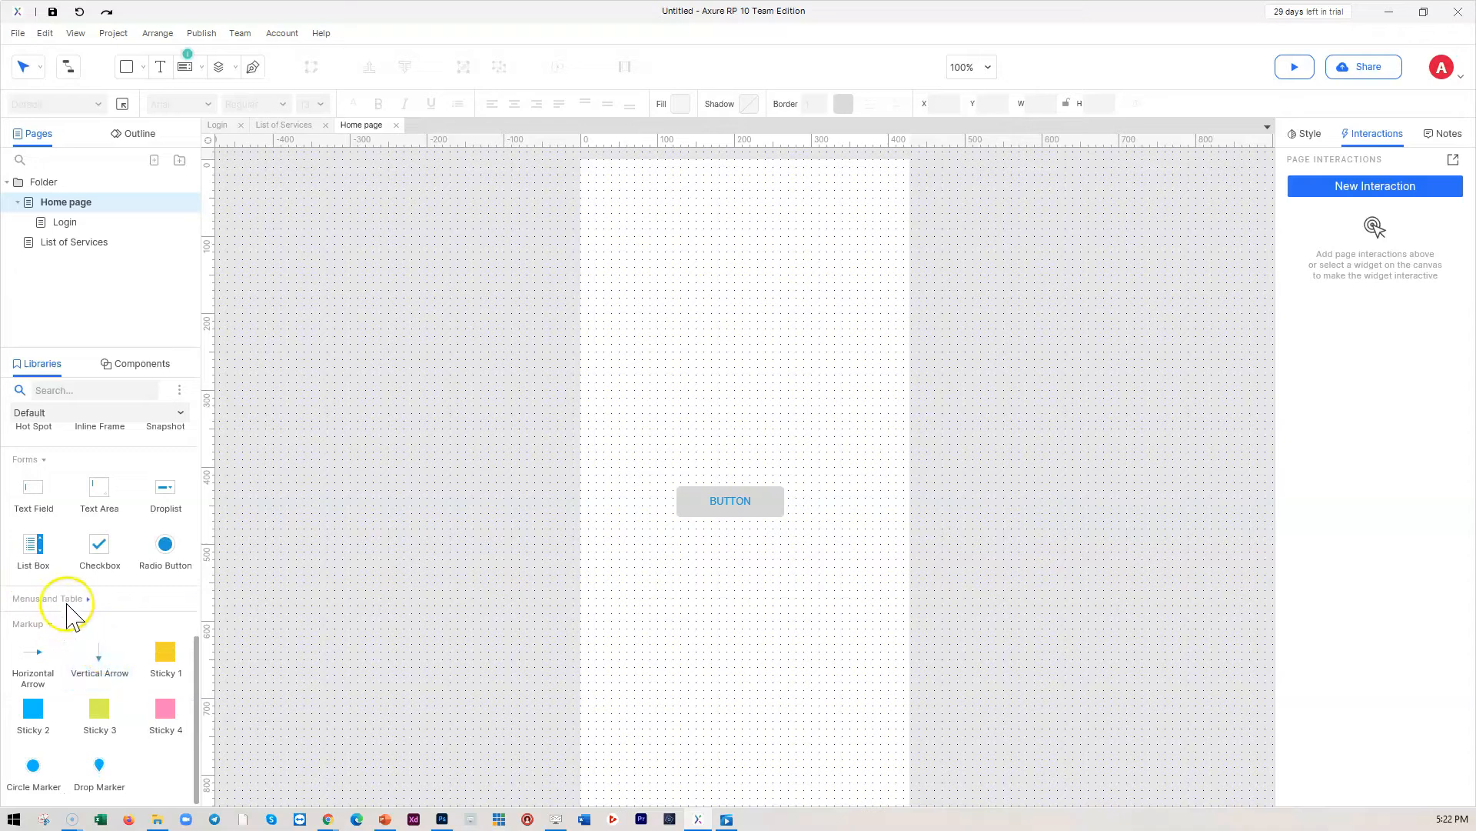
click(89, 598)
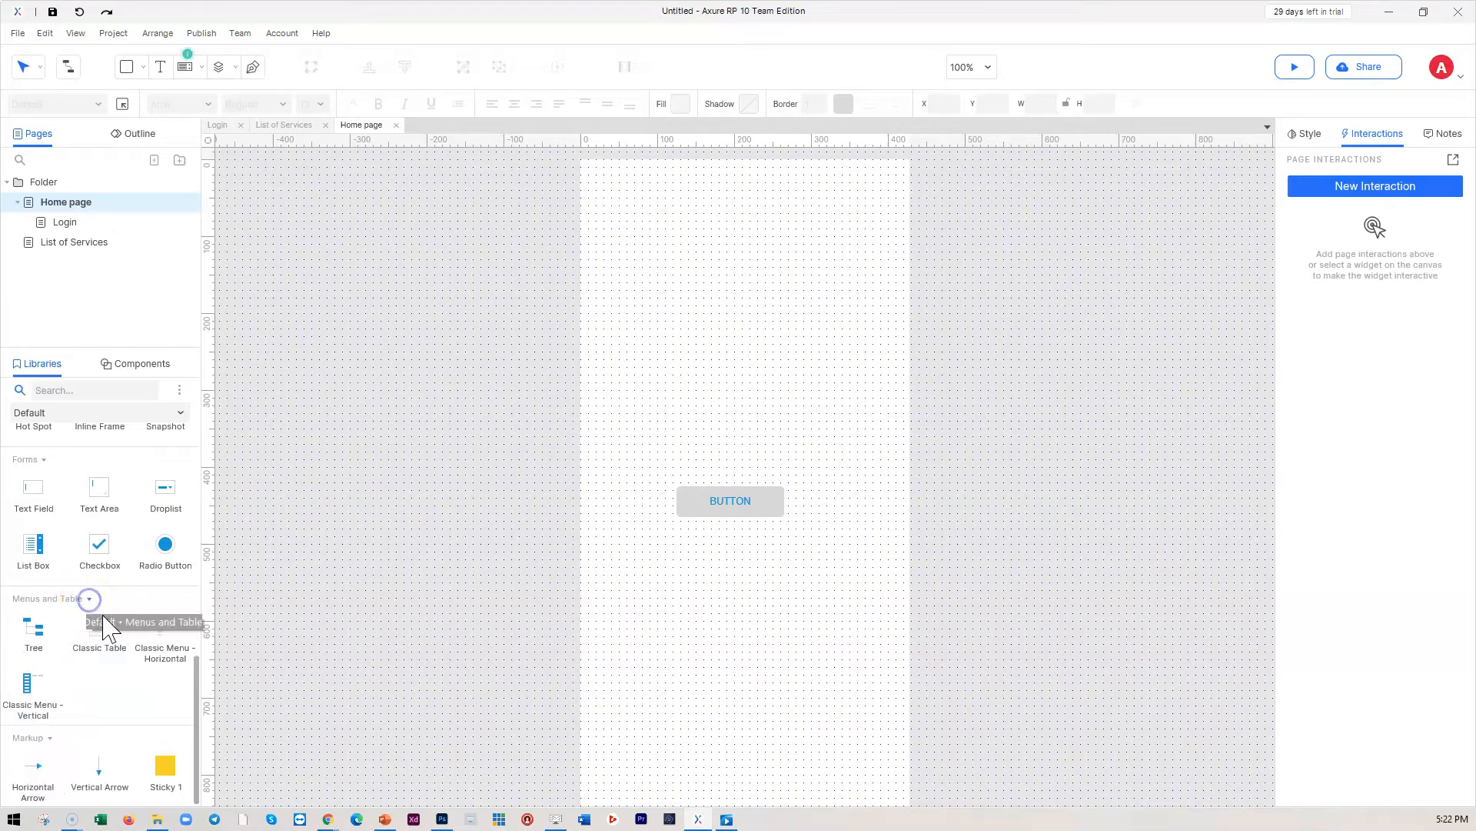
scroll(77, 638, down, 3)
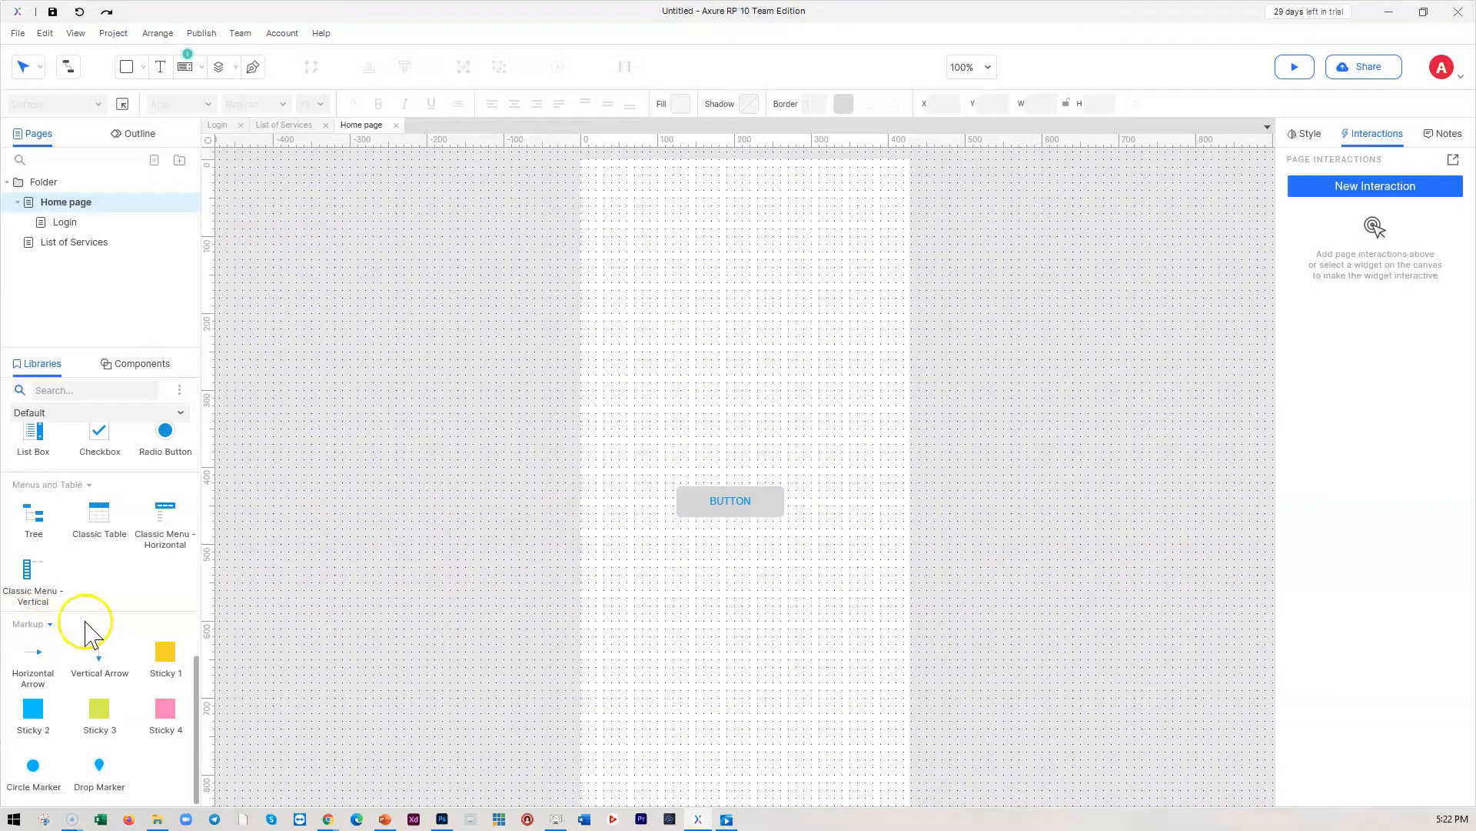
scroll(99, 505, up, 10)
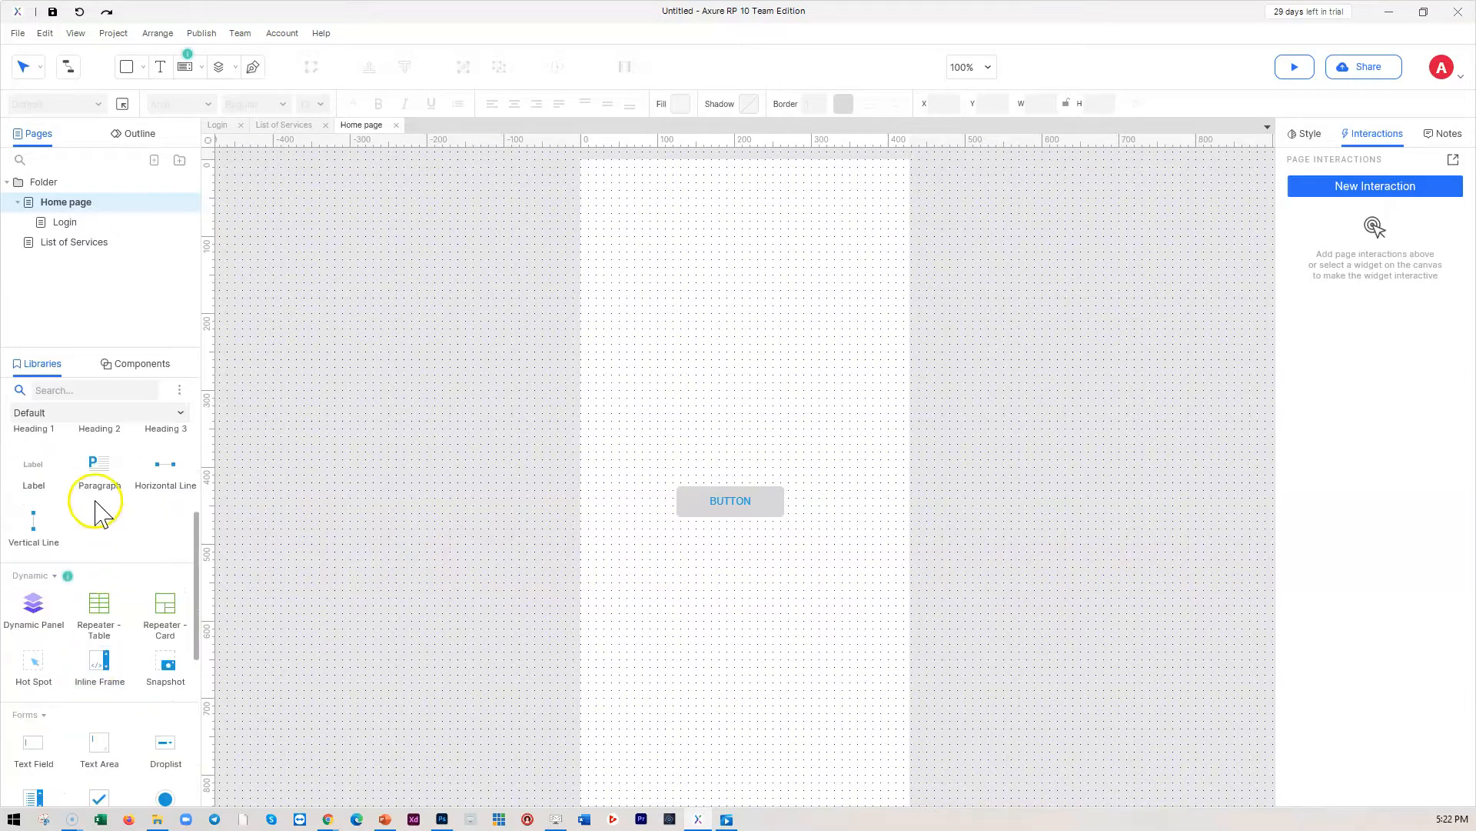
- Switch the widget library from Default to KONE-Icons
click(67, 413)
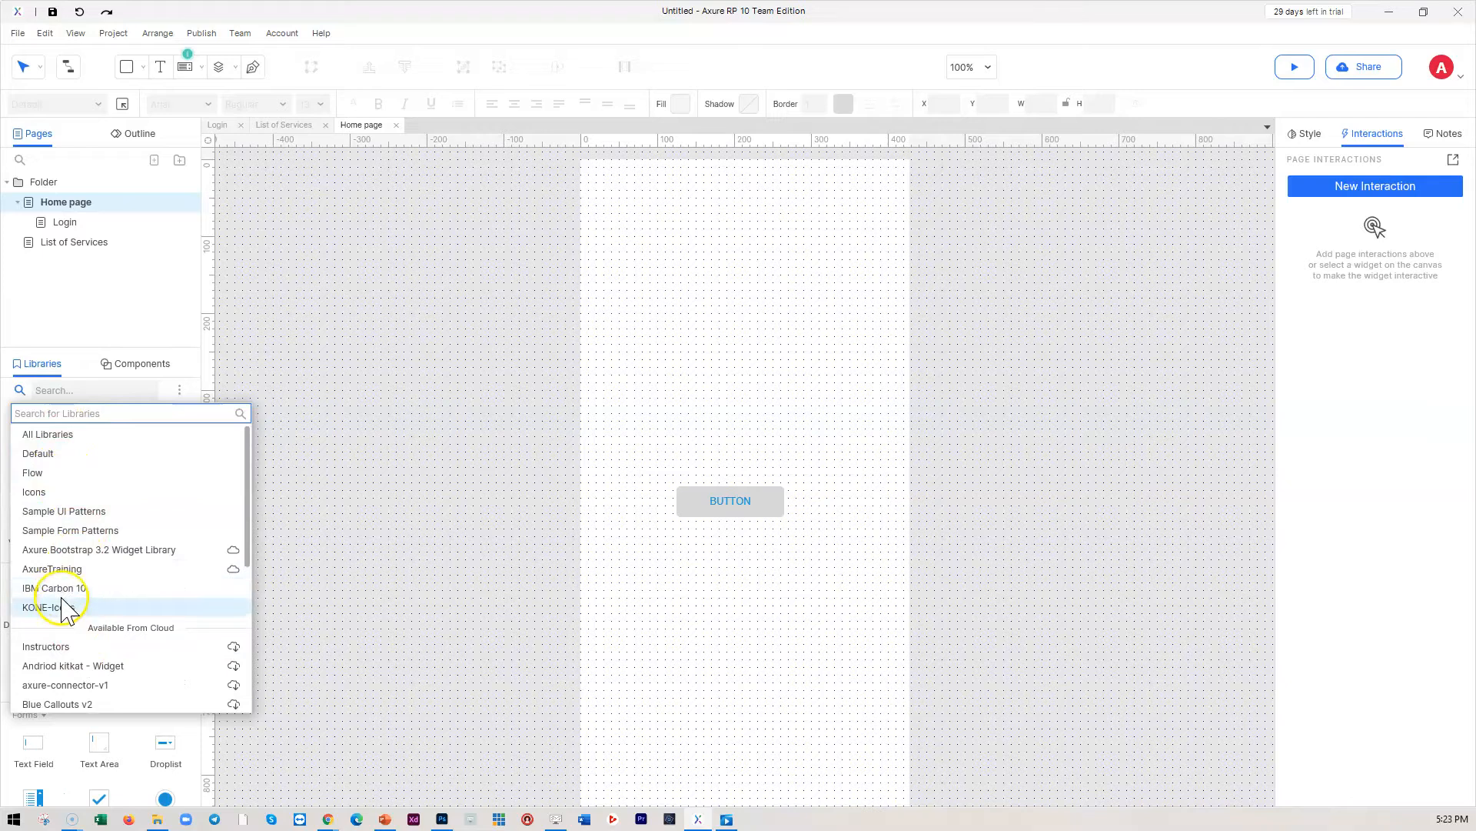
scroll(63, 599, down, 1)
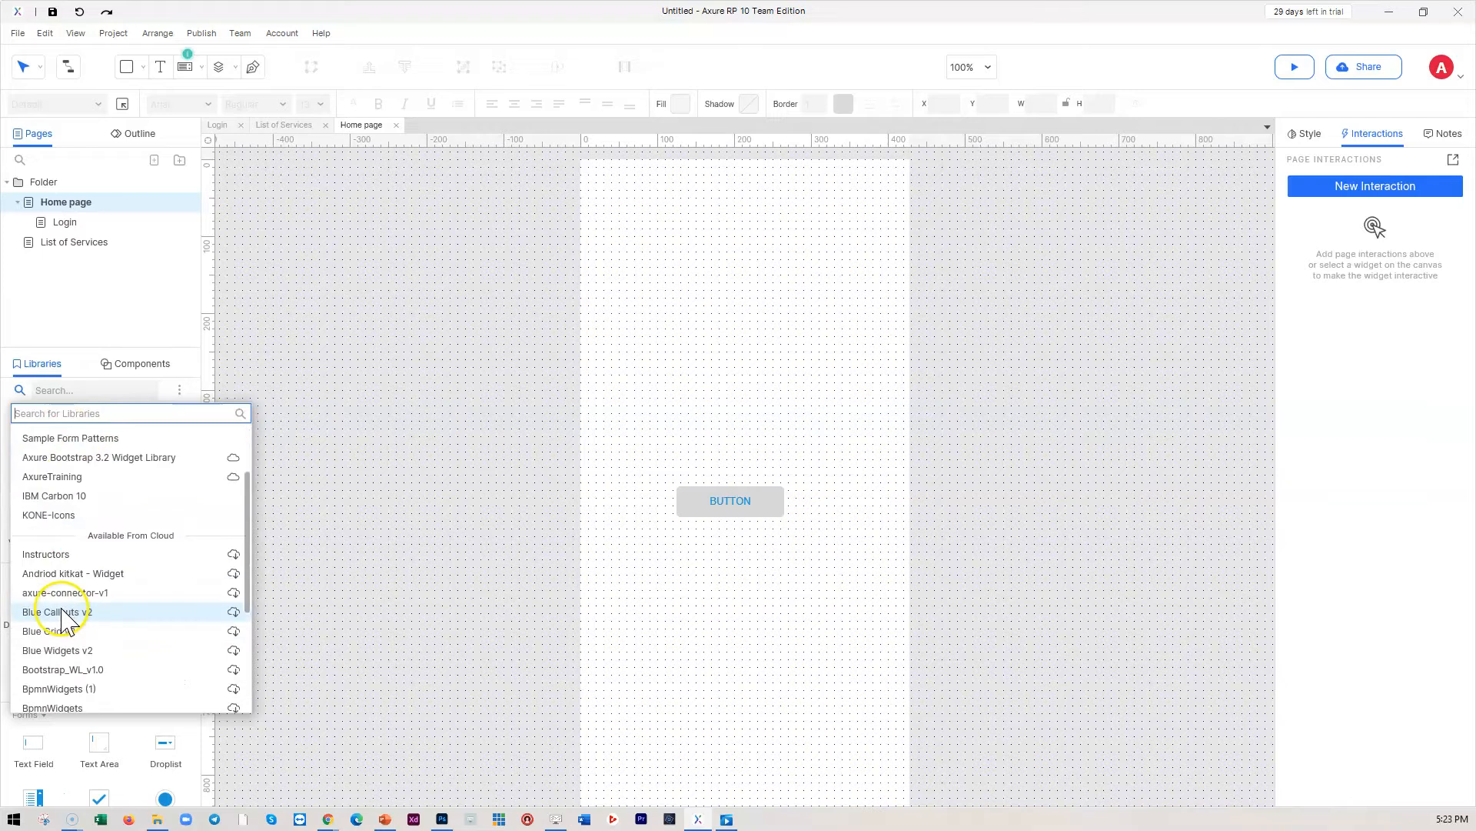
click(57, 518)
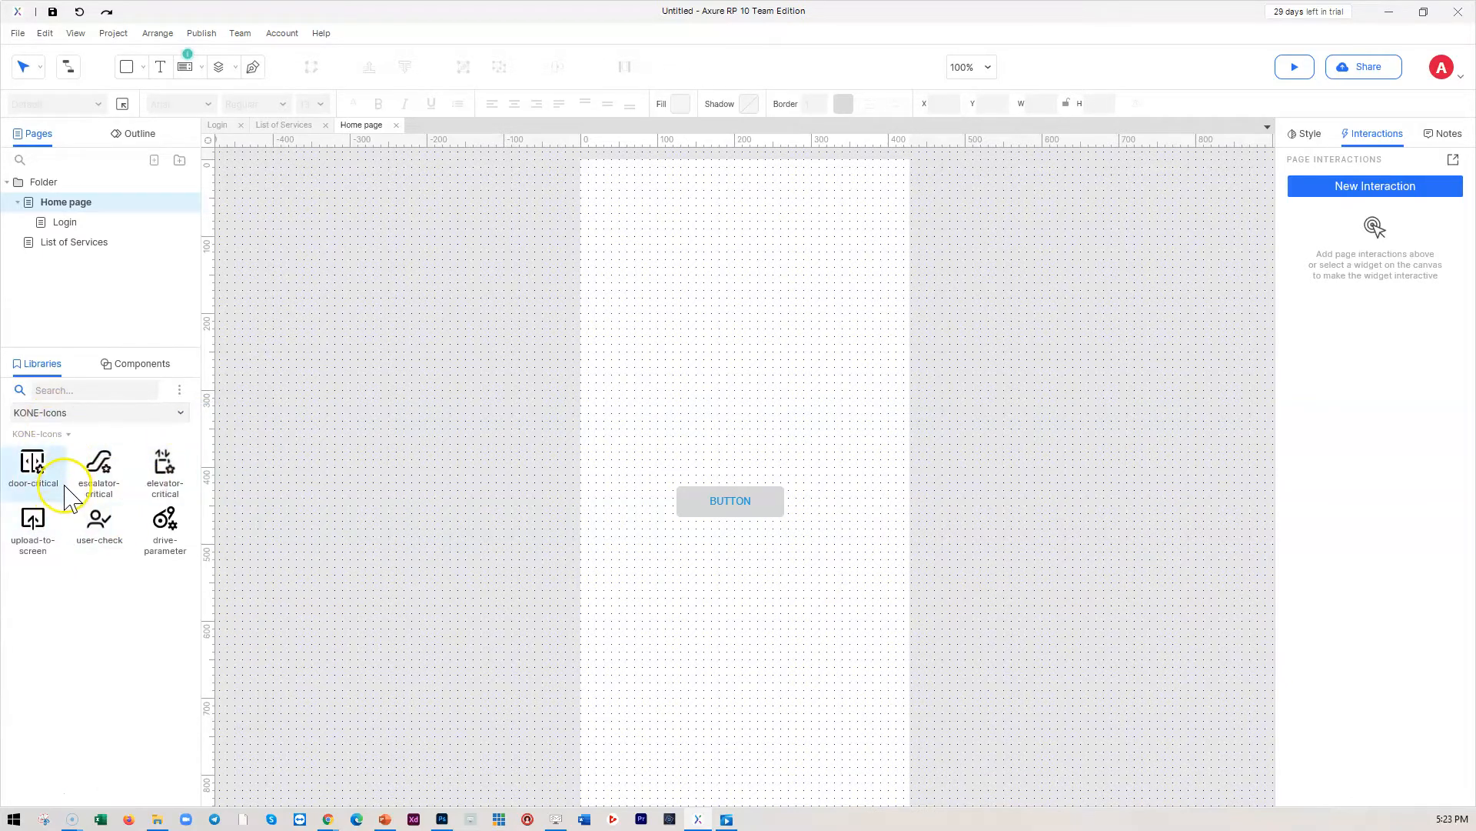
- Switch the widget library to IBM Carbon 10 and browse it, ending with the project's components on view
click(77, 412)
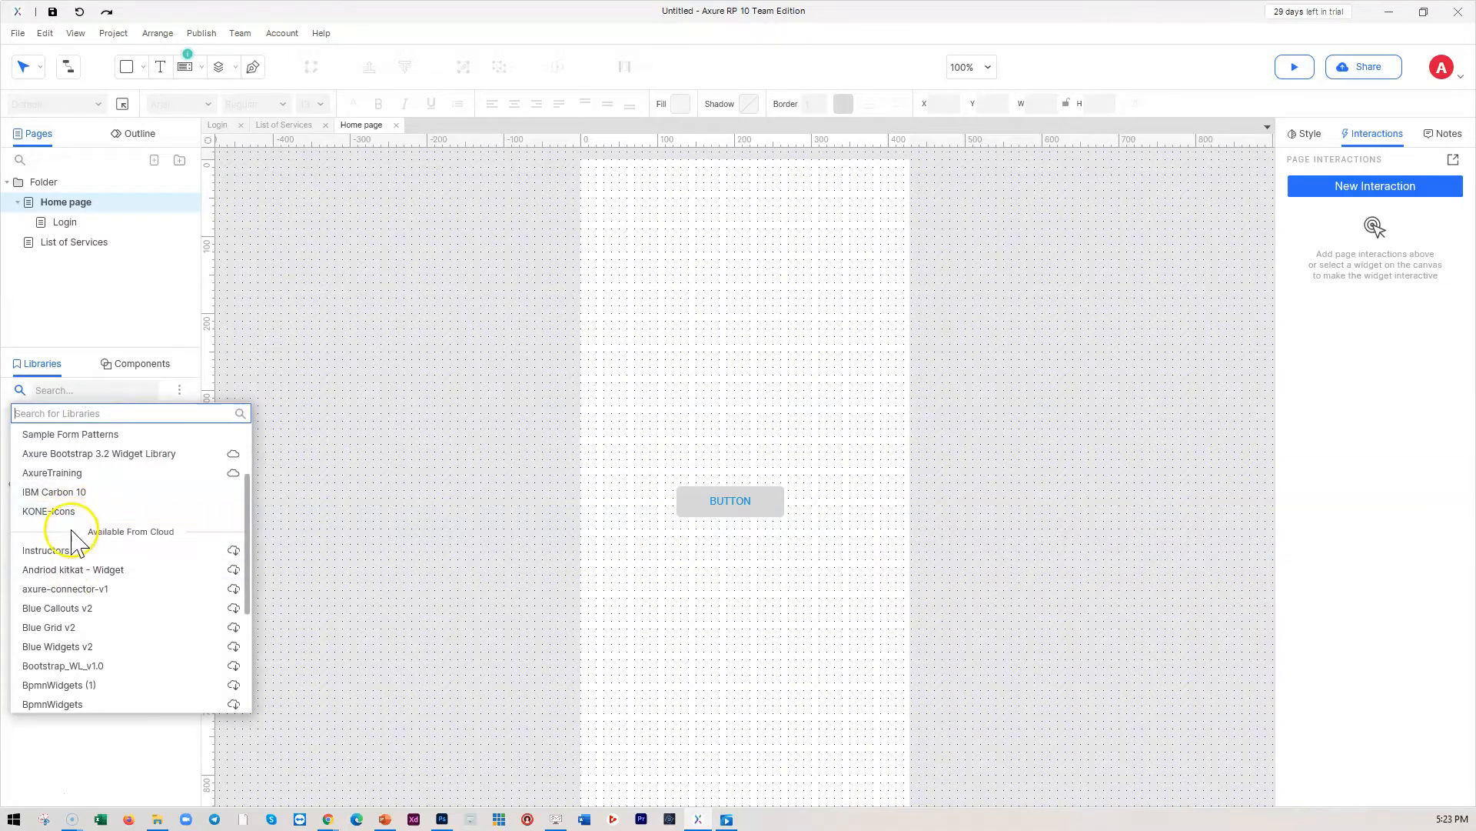
scroll(92, 593, up, 3)
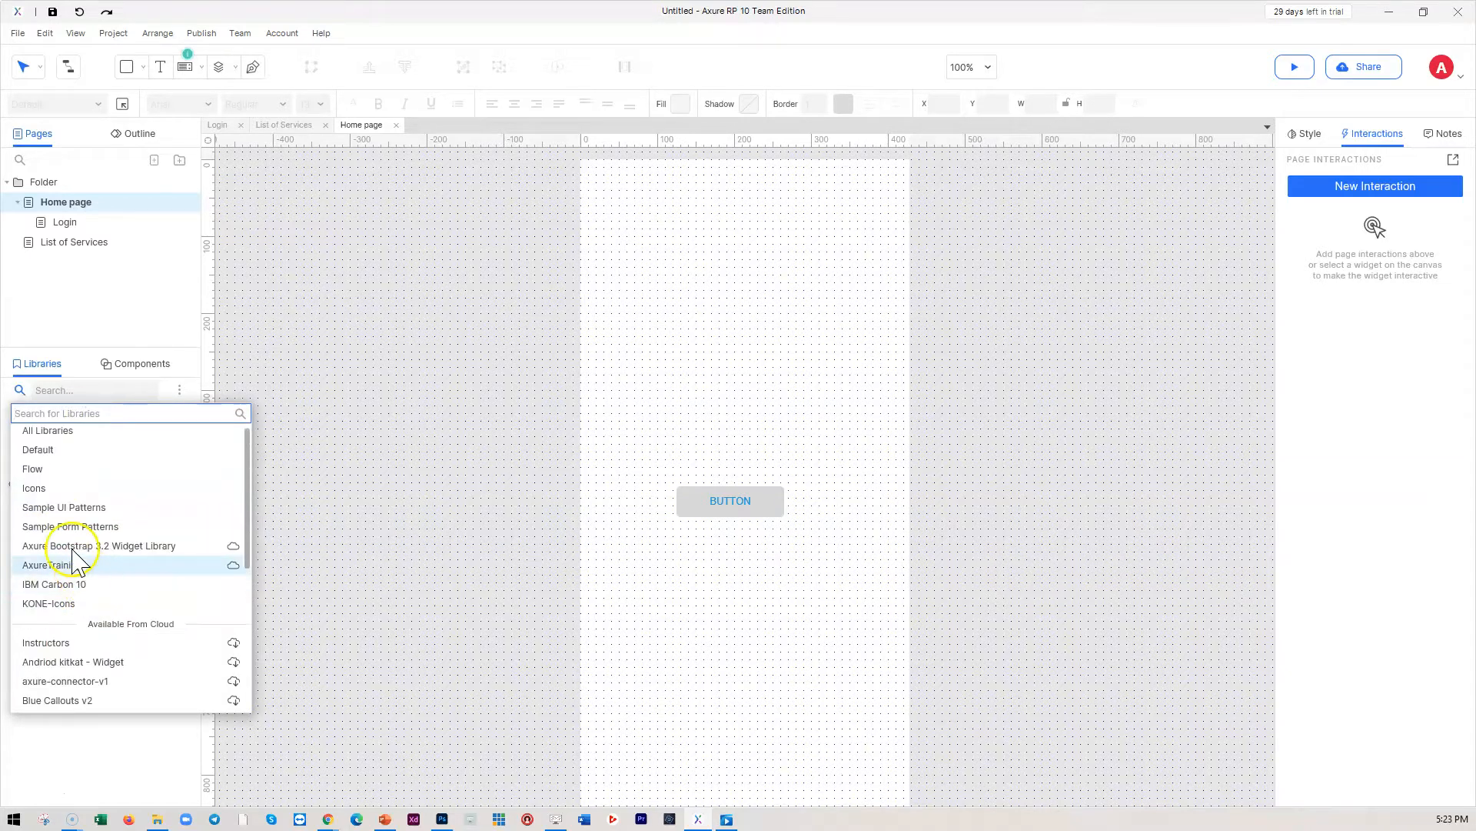
click(65, 588)
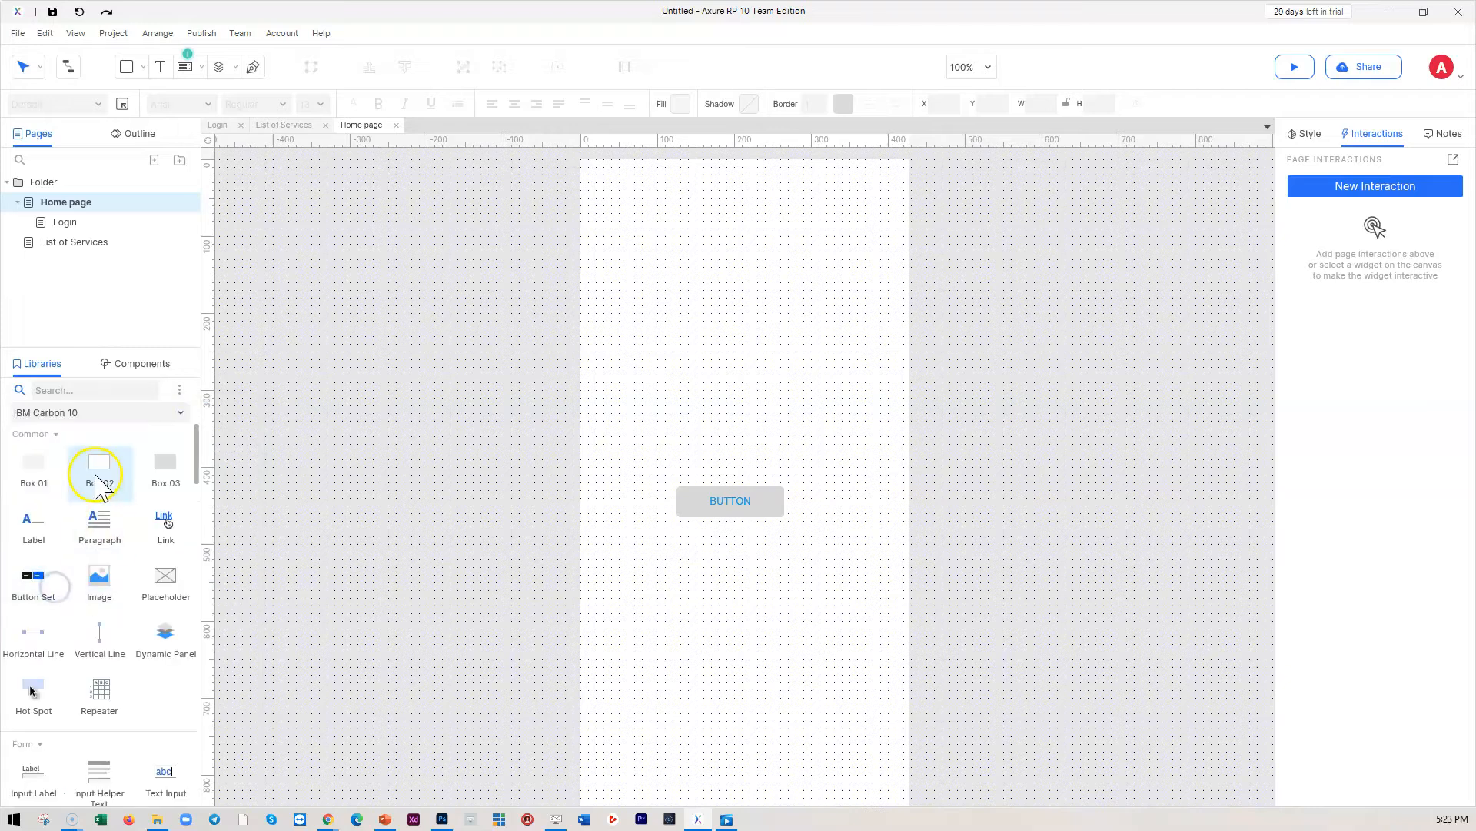
scroll(108, 643, down, 4)
scroll(103, 638, up, 7)
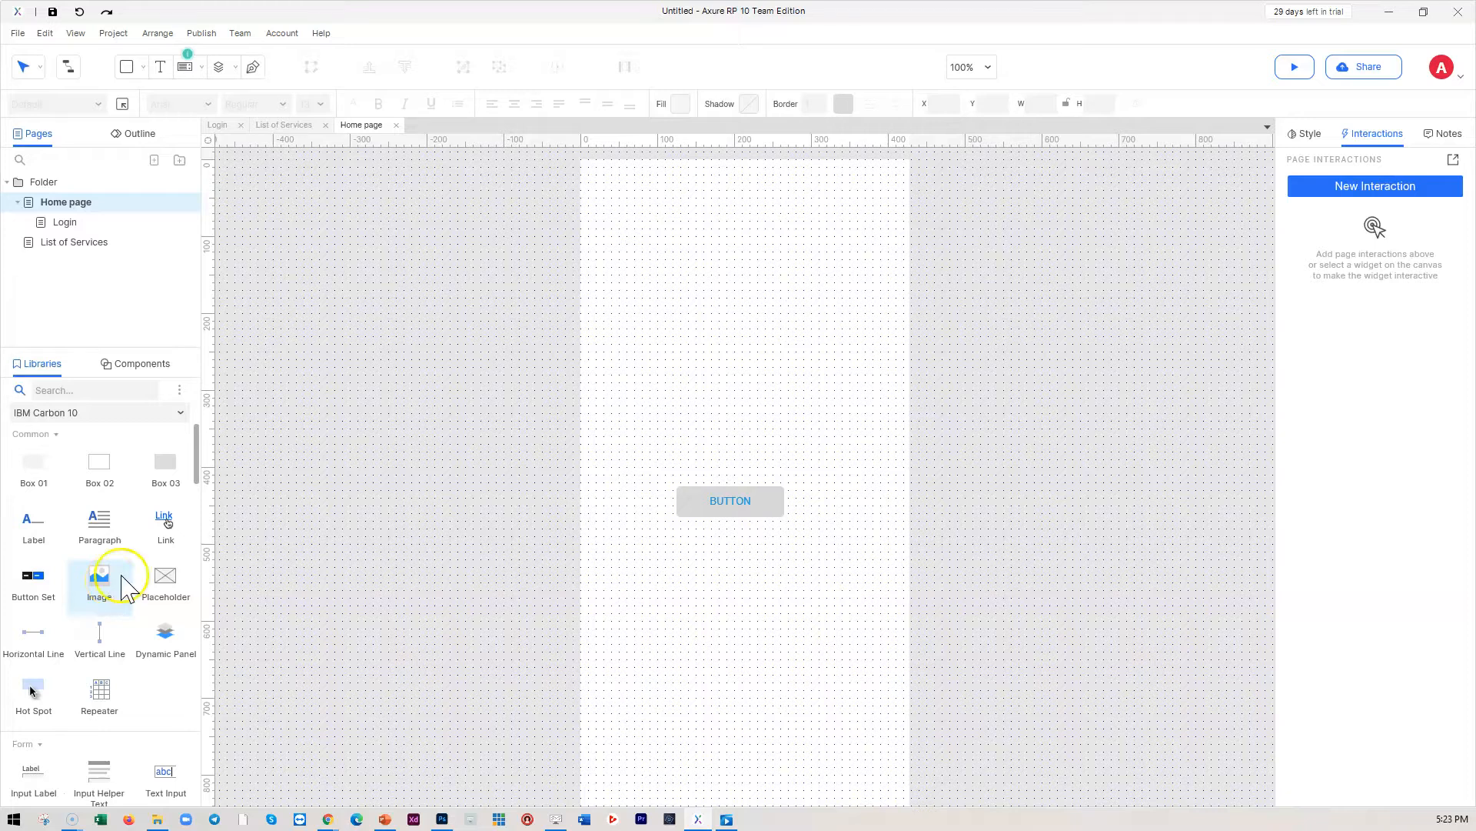
click(130, 368)
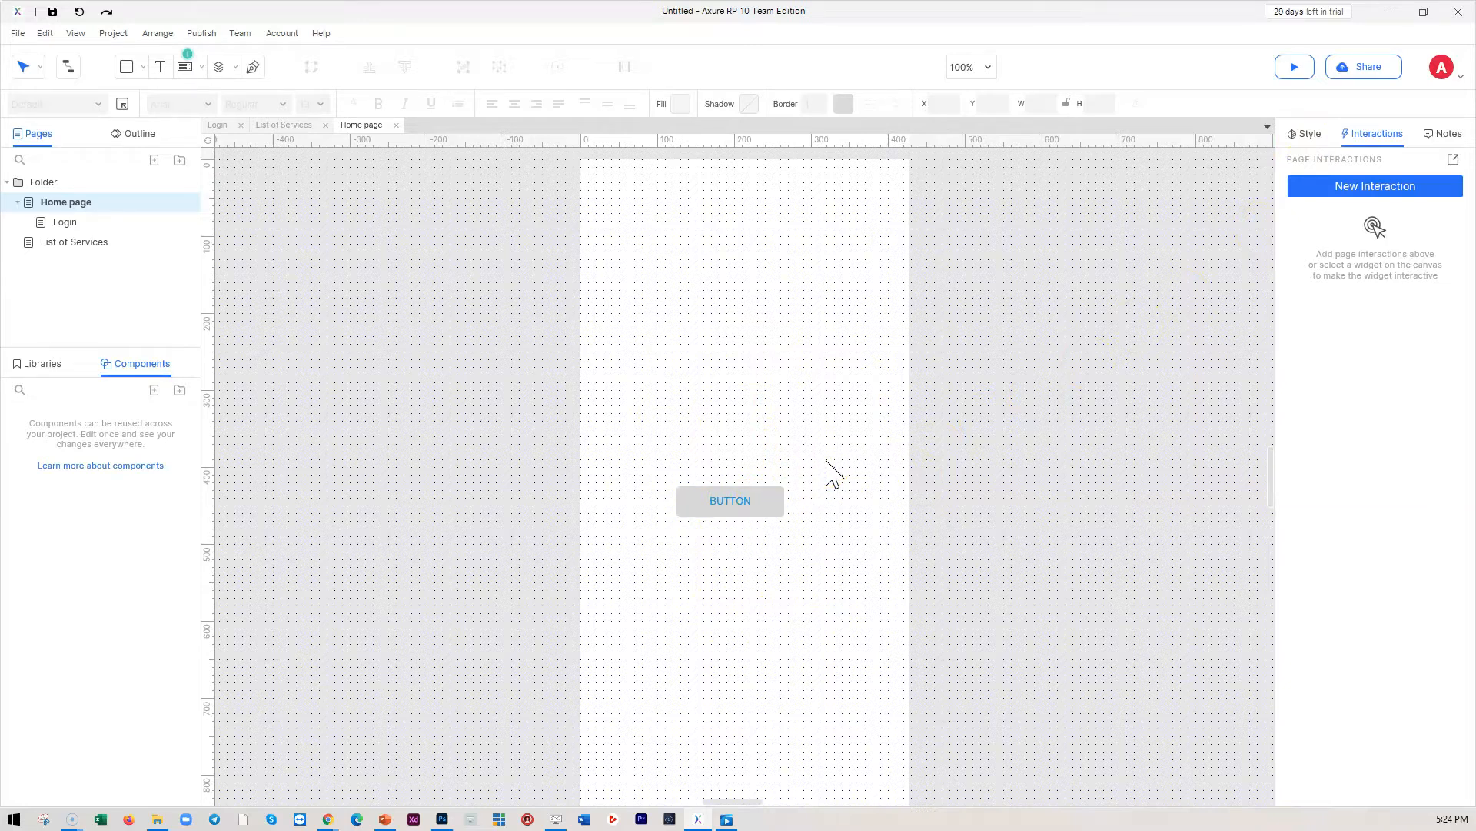
- Change the text font of the Button widget on Home page to Cinzel
click(1305, 135)
click(757, 504)
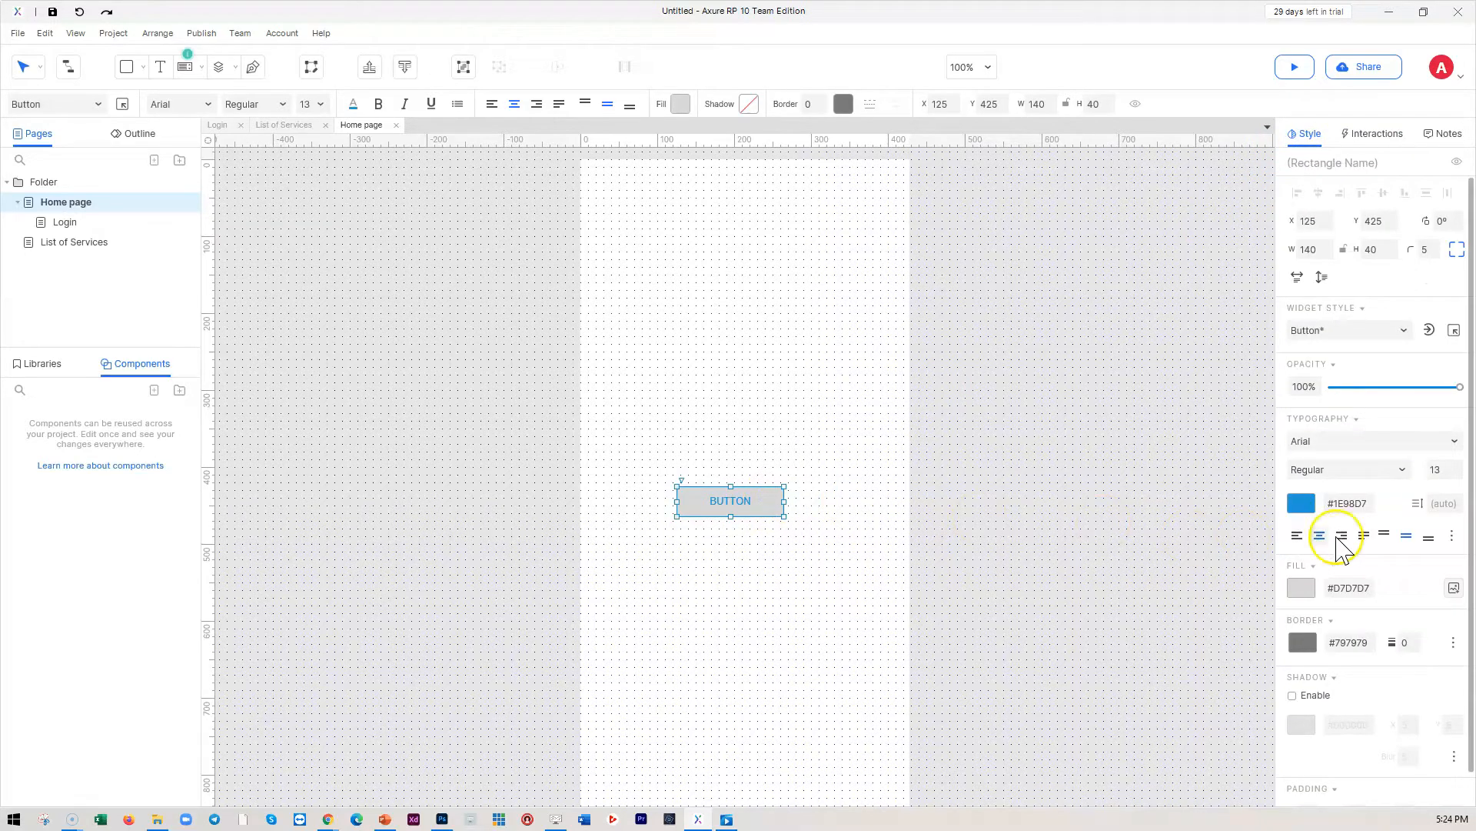
scroll(1352, 339, down, 1)
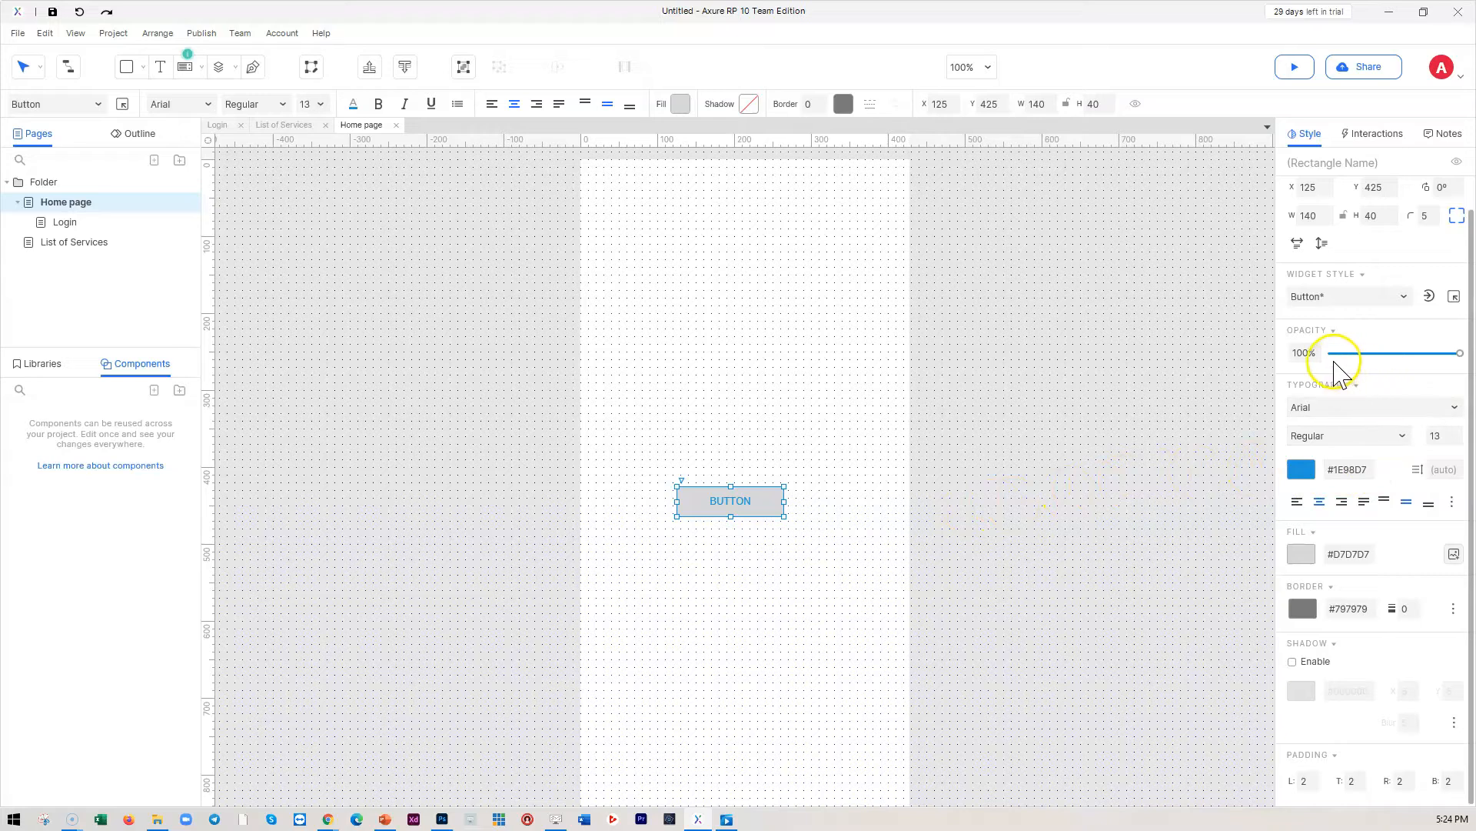
click(1350, 407)
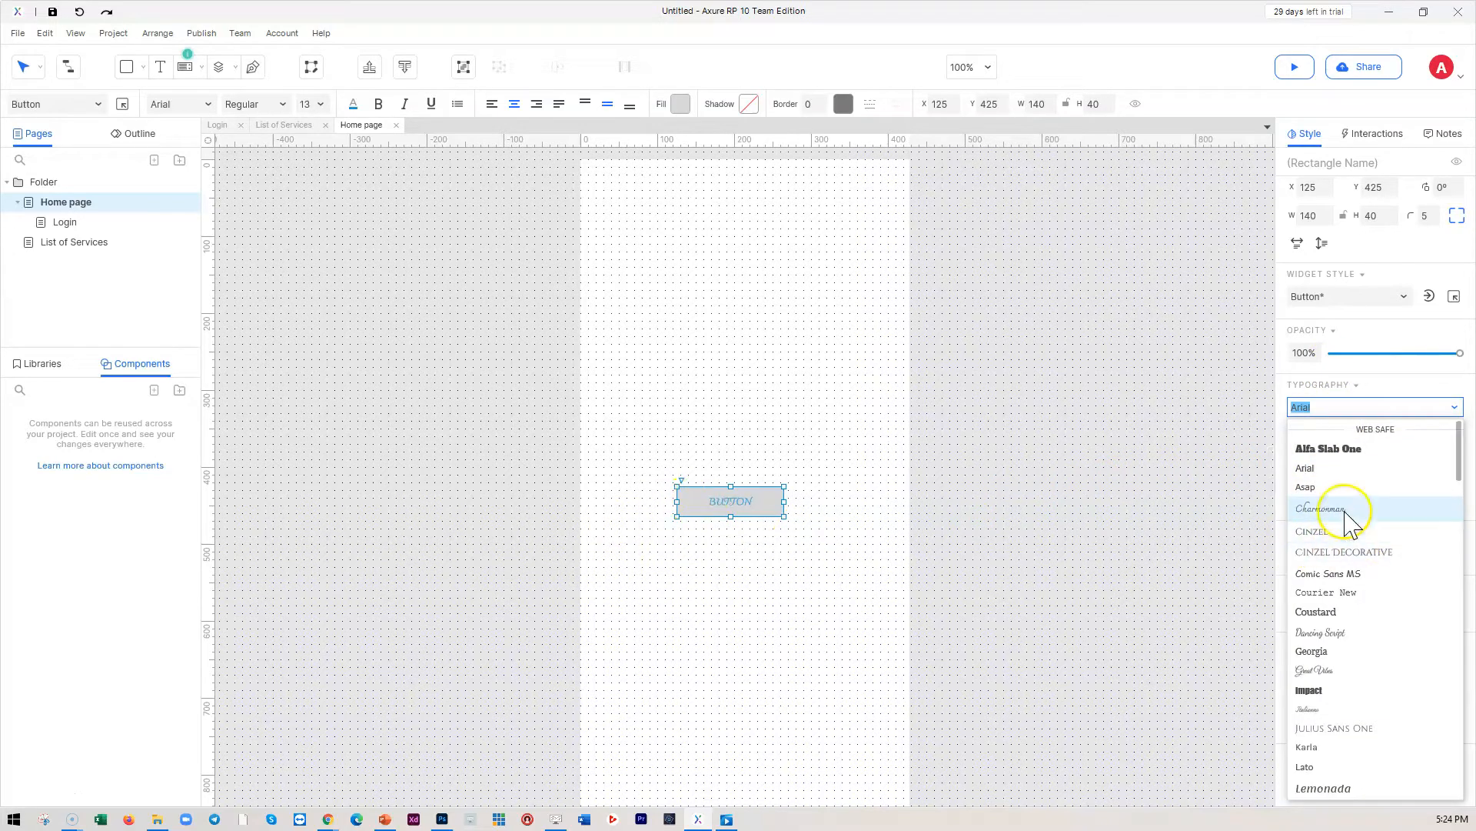
click(1324, 532)
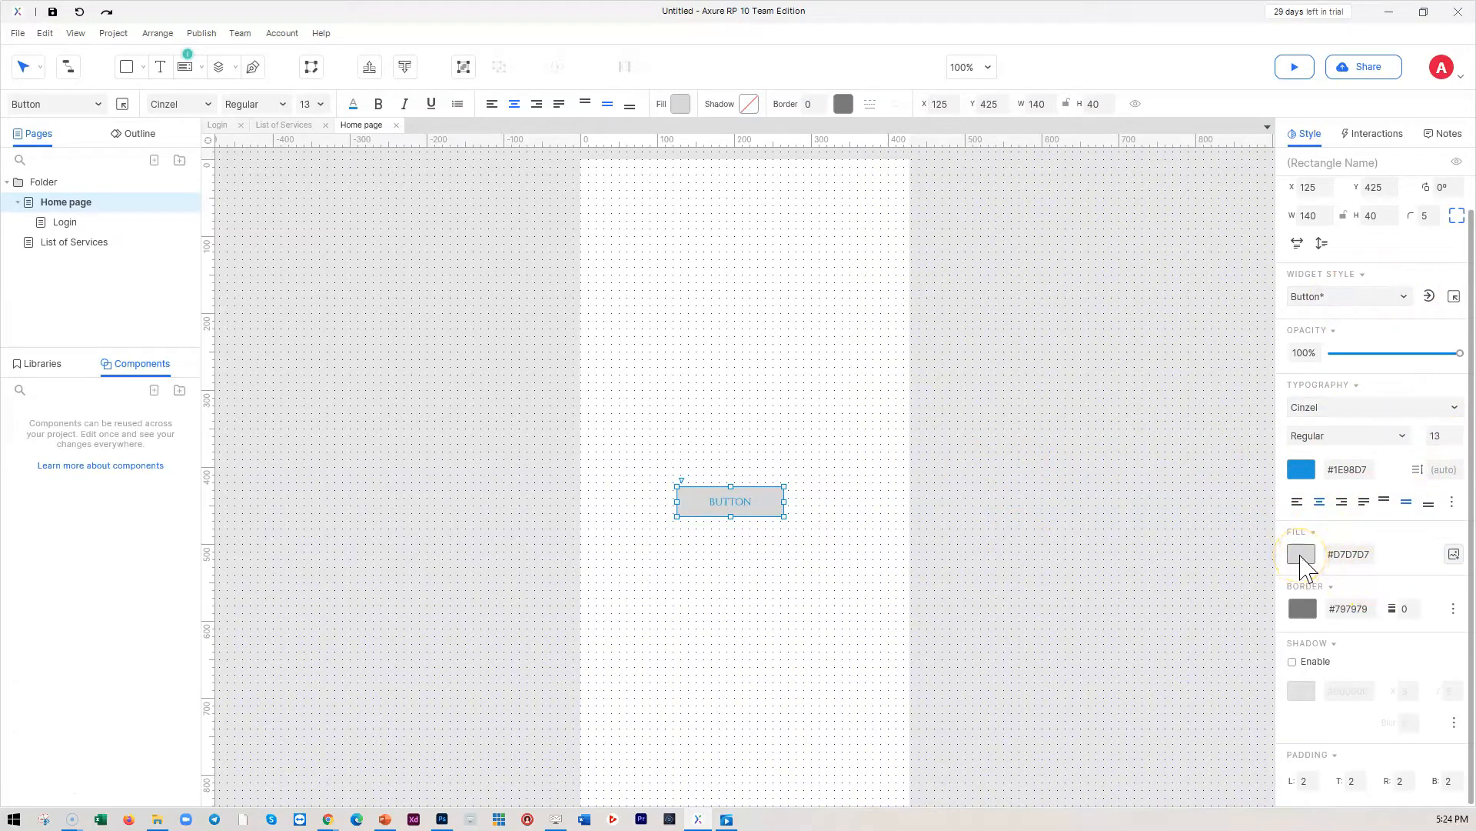
- Give the Button widget on Home page a solid #F2F2F2 fill and close the color picker
click(1301, 554)
click(1369, 531)
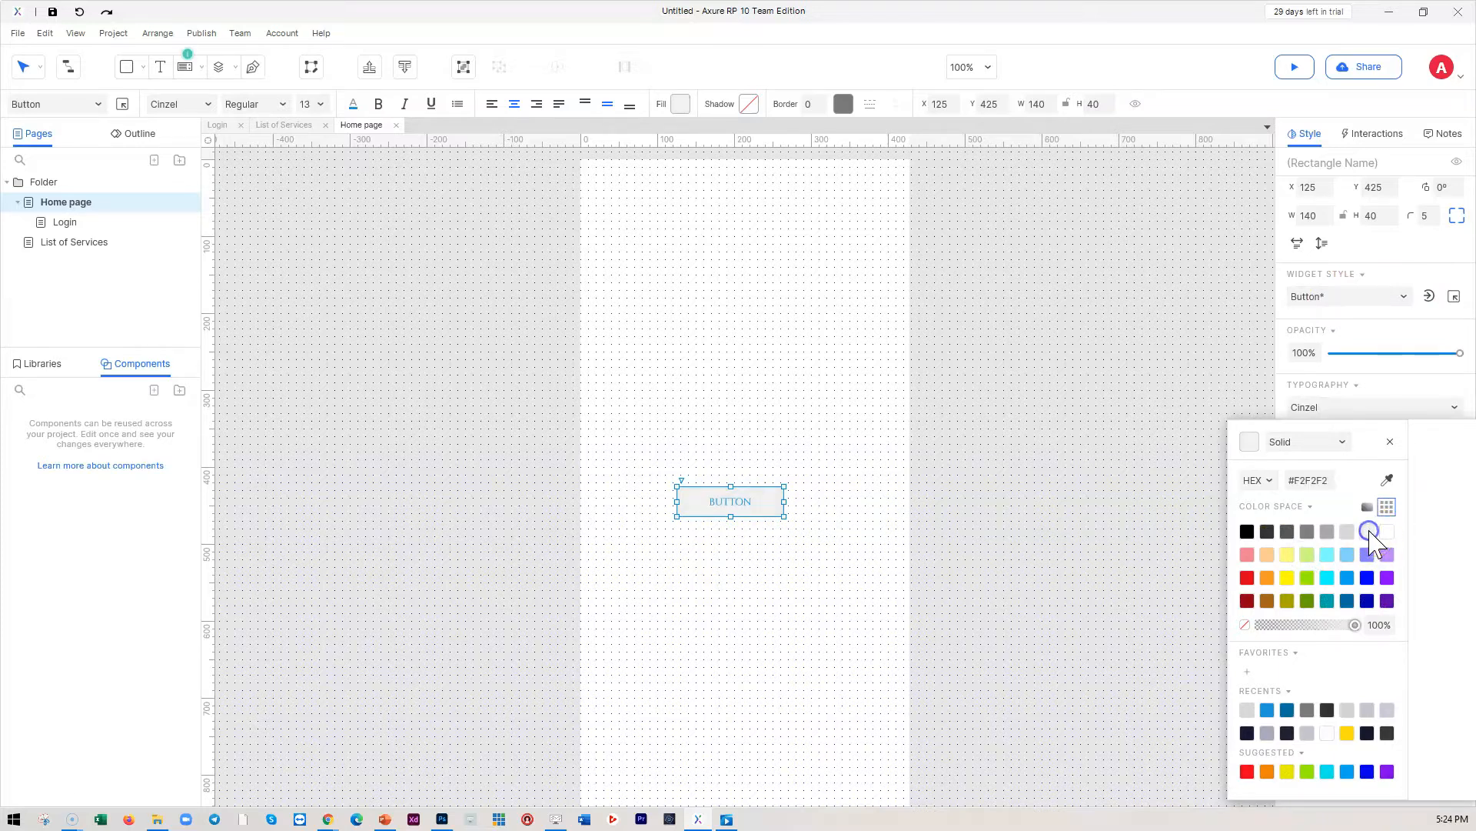
click(1121, 493)
click(760, 506)
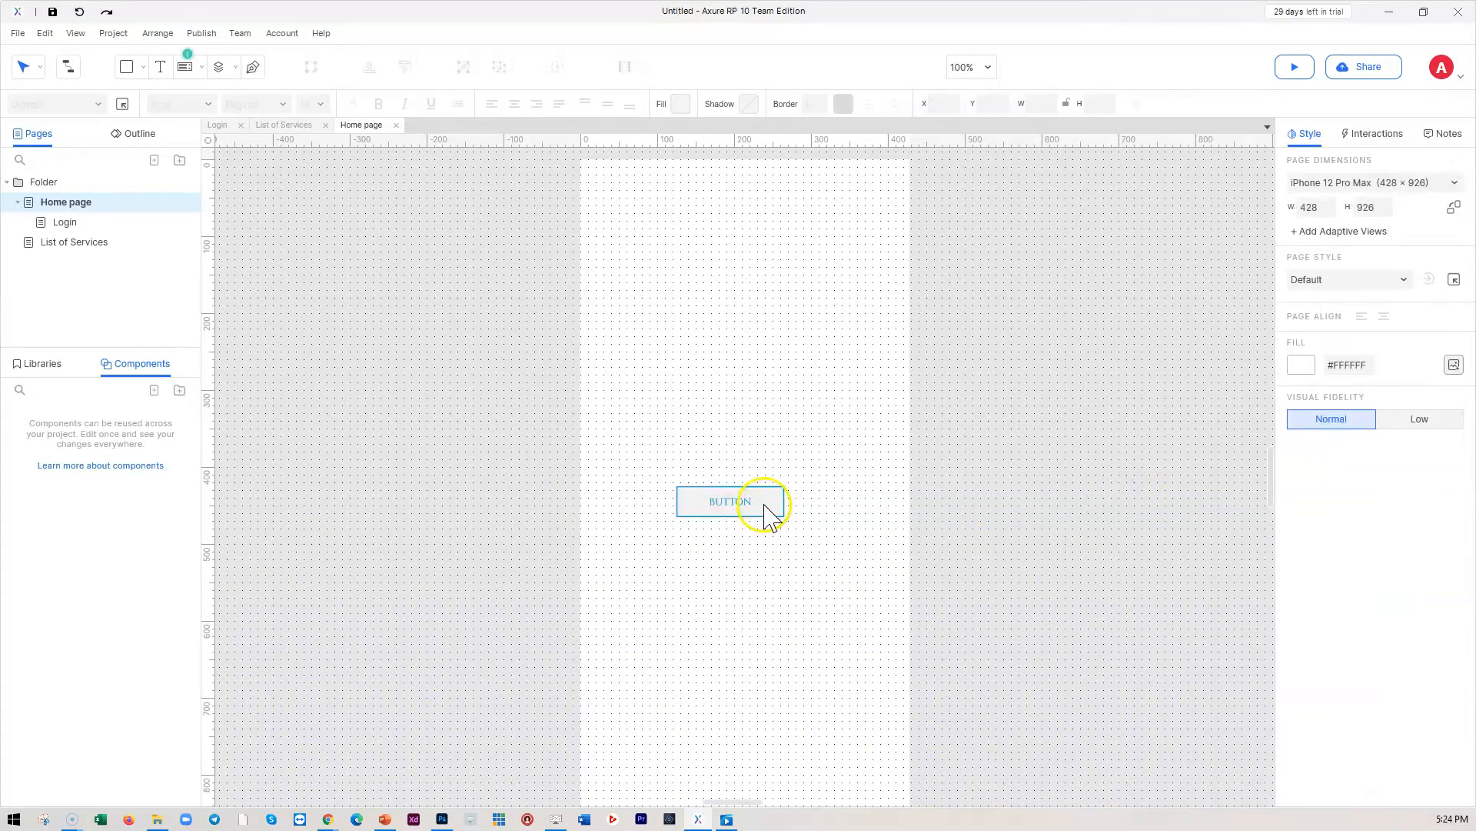
- Enable a drop shadow on the Button widget, keeping the #000000 colour with X, Y and blur of 5
scroll(1384, 659, down, 1)
click(1293, 662)
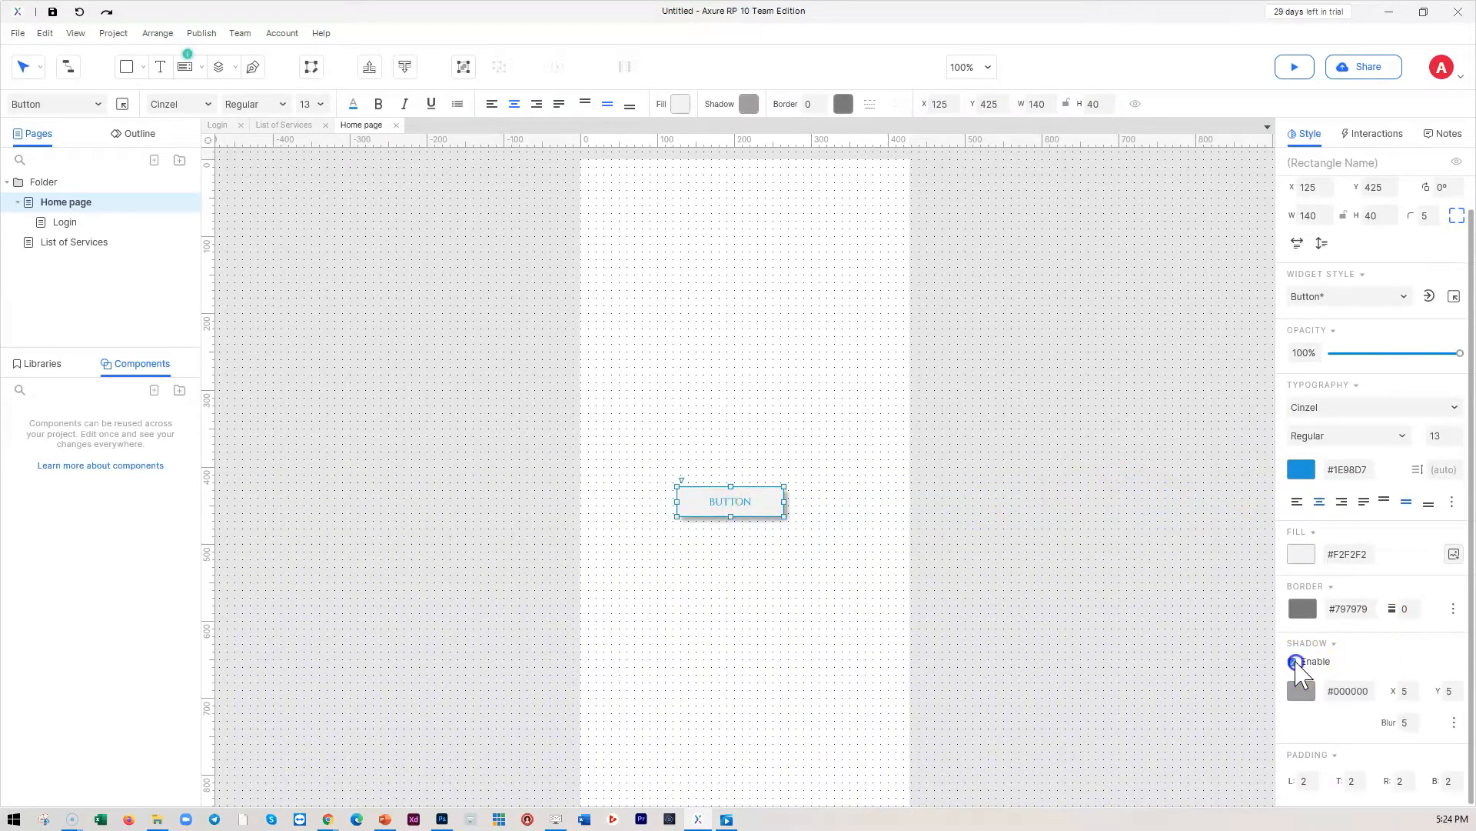
click(759, 564)
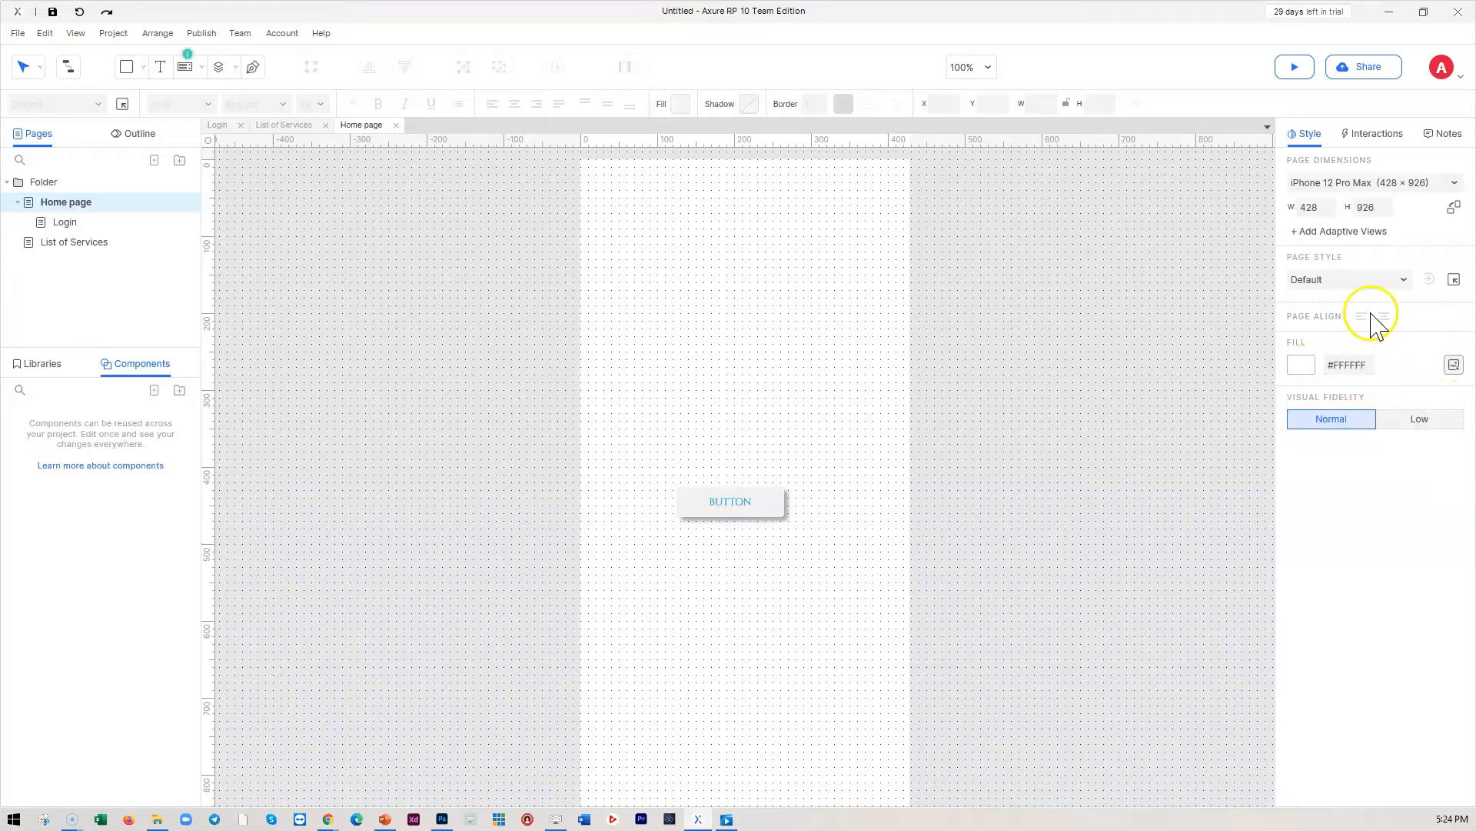
- Add a MouseOver style effect to the Button widget with a solid #1E98D7 fill colour
click(748, 500)
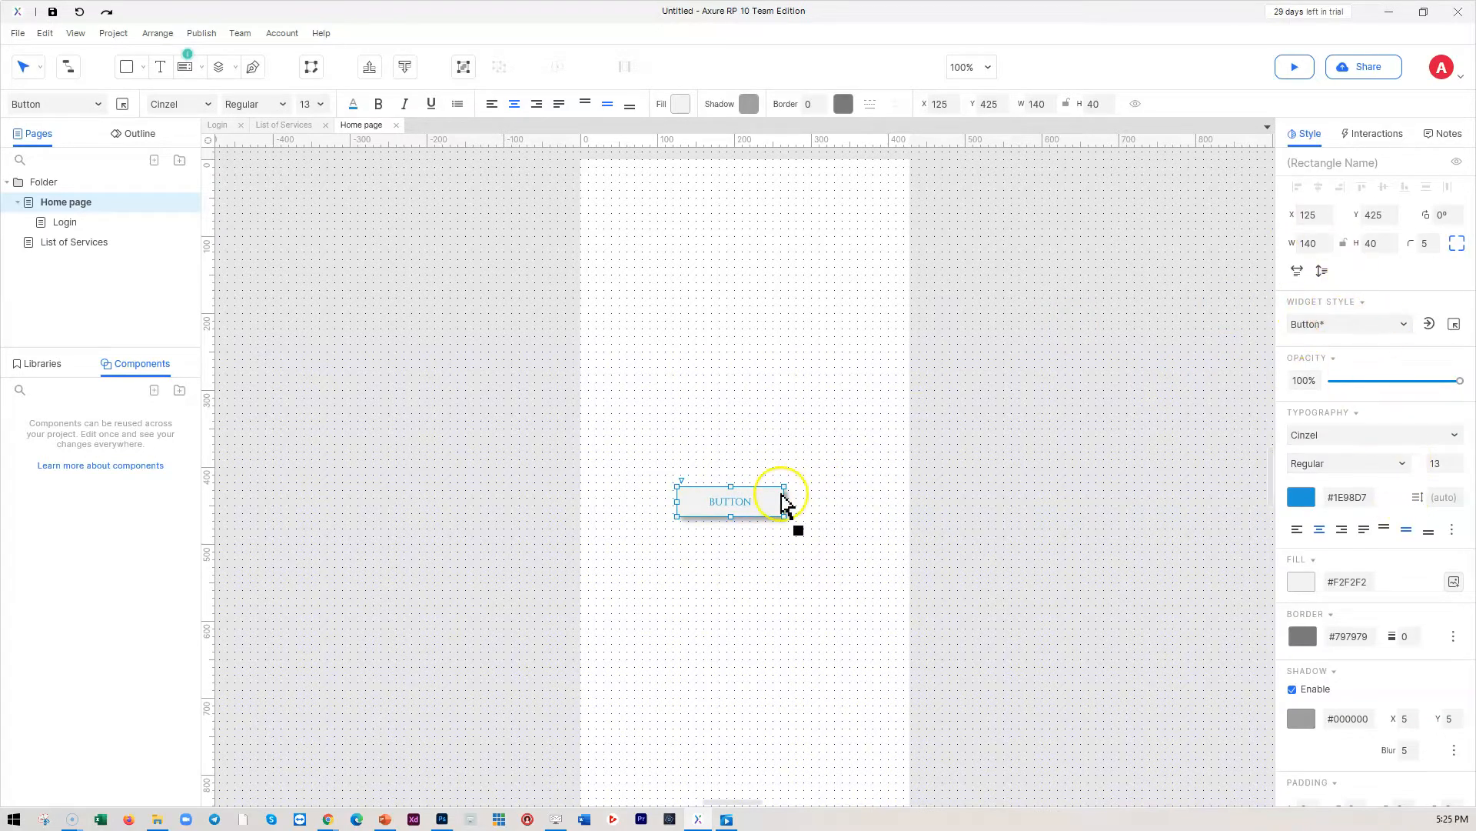
click(1366, 145)
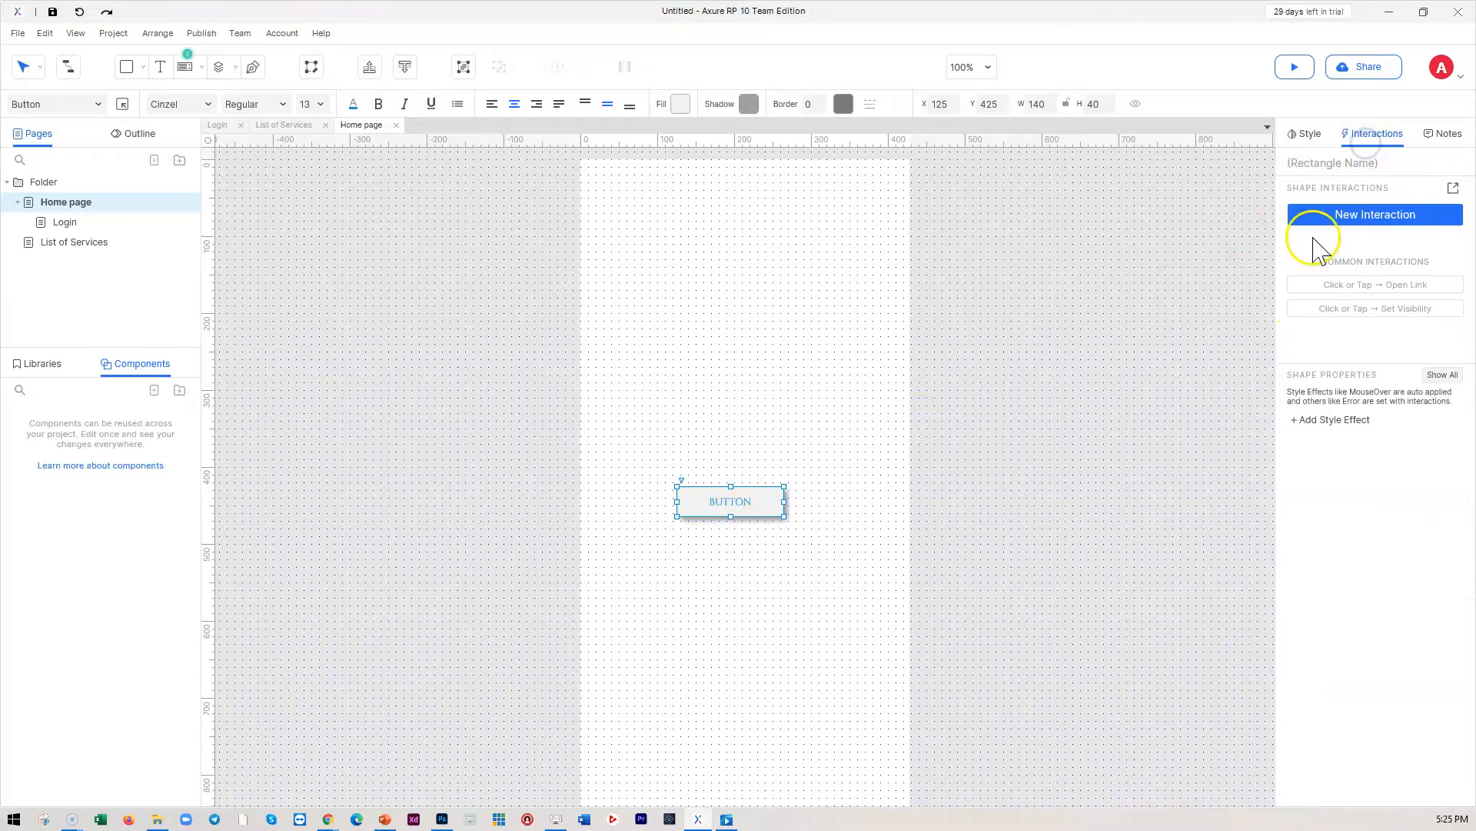
click(742, 543)
click(741, 506)
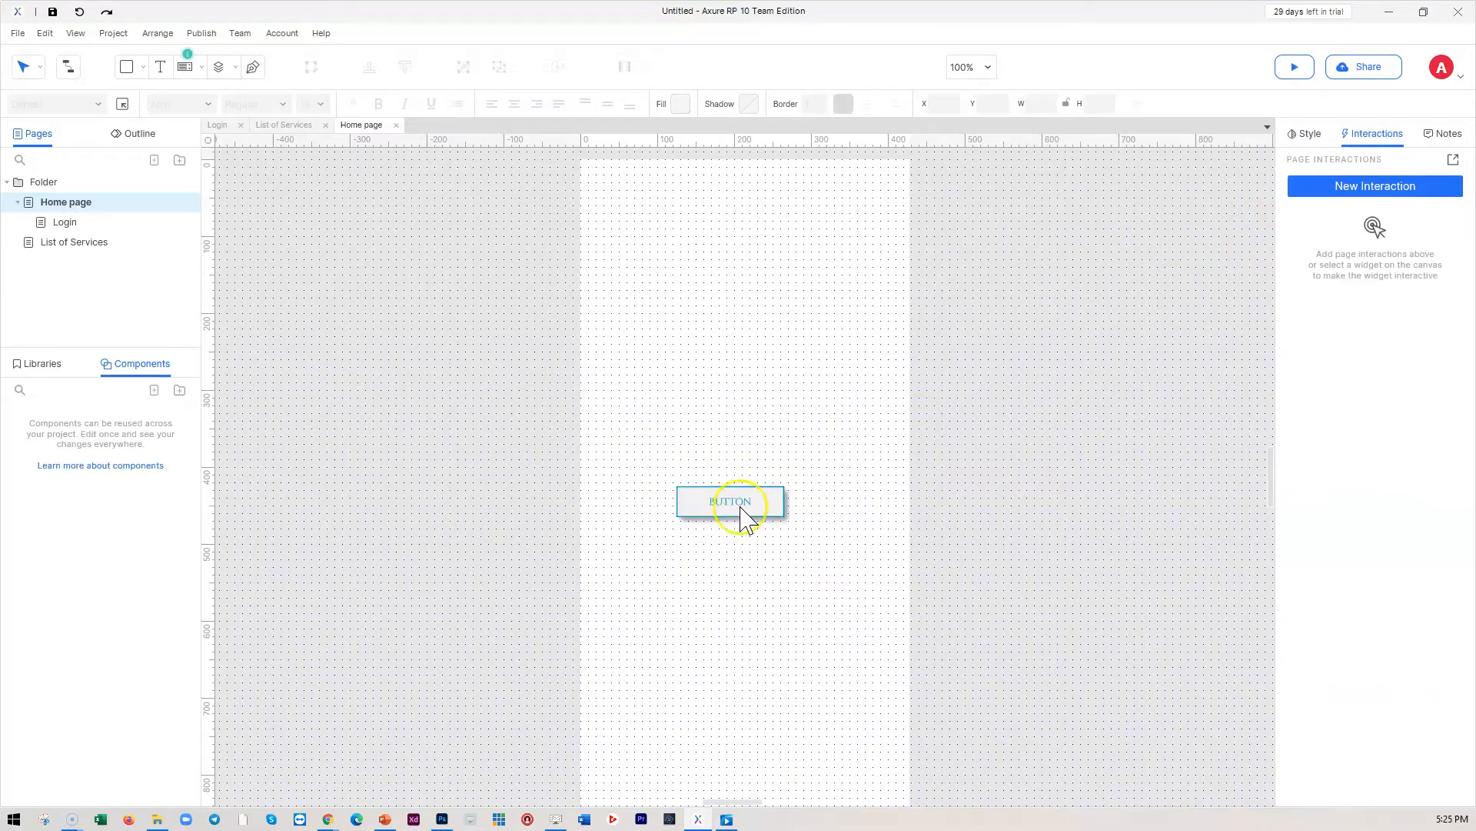
click(740, 507)
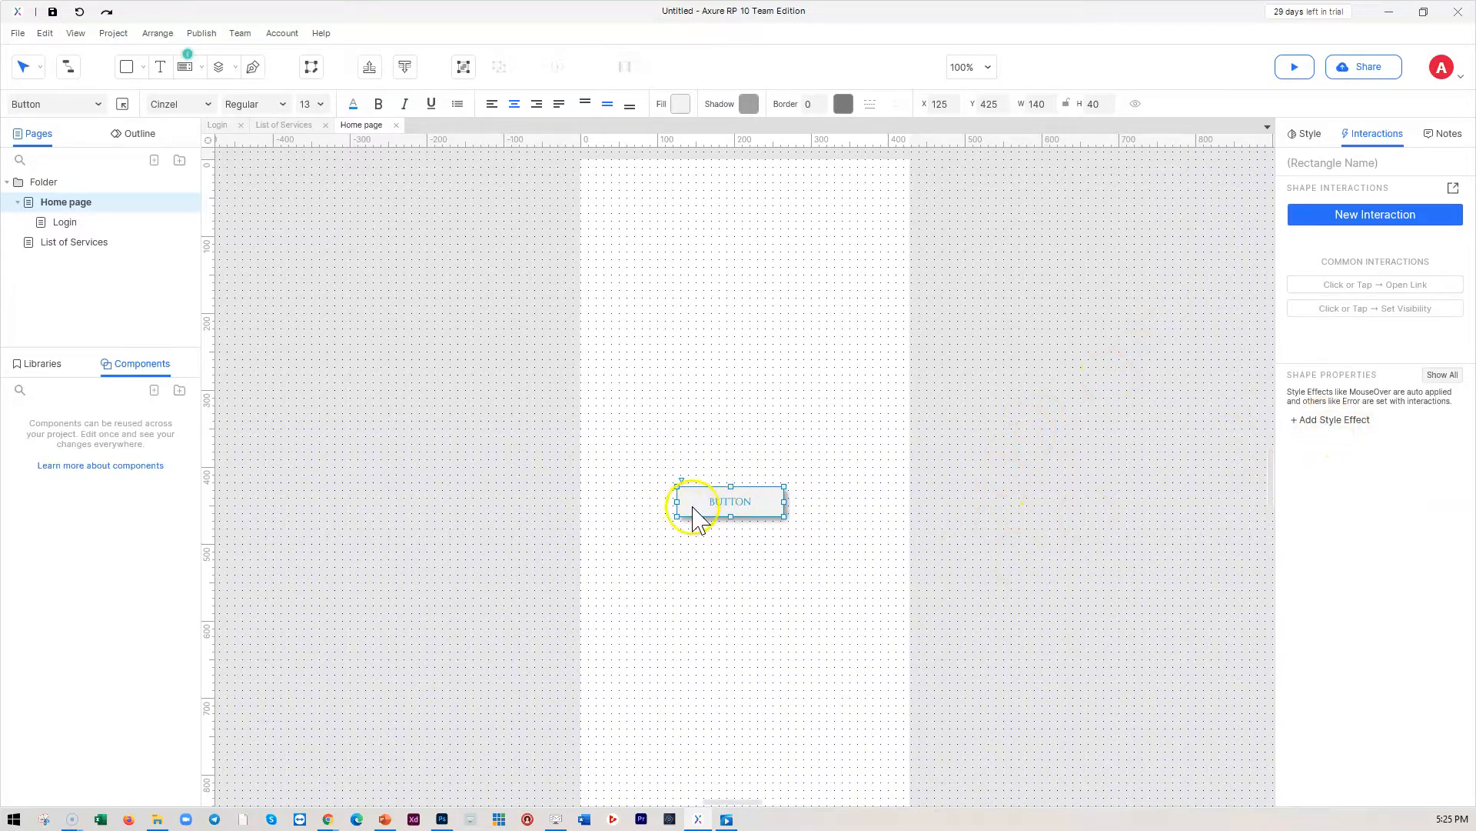
click(1327, 420)
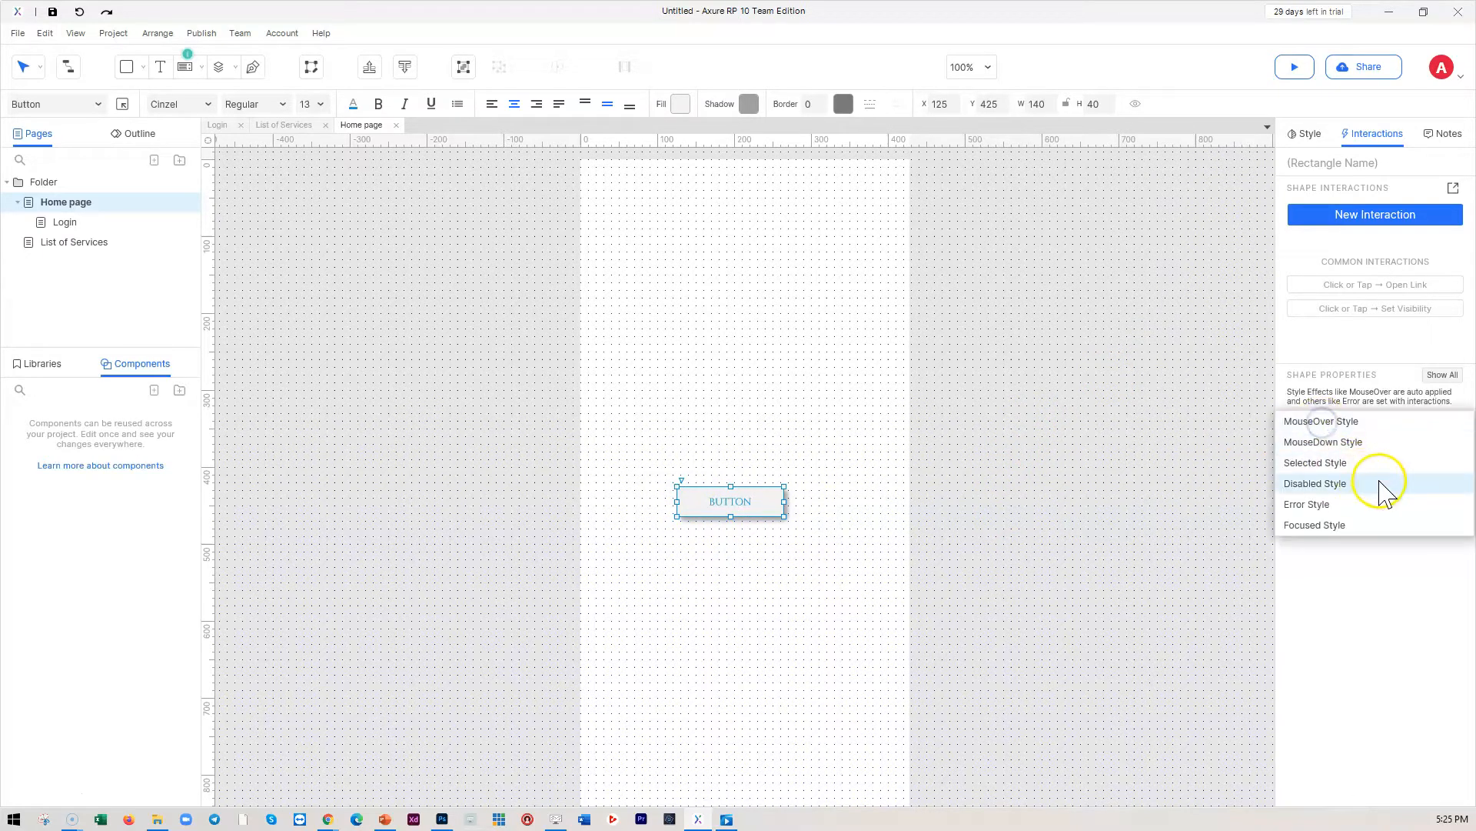
click(1319, 422)
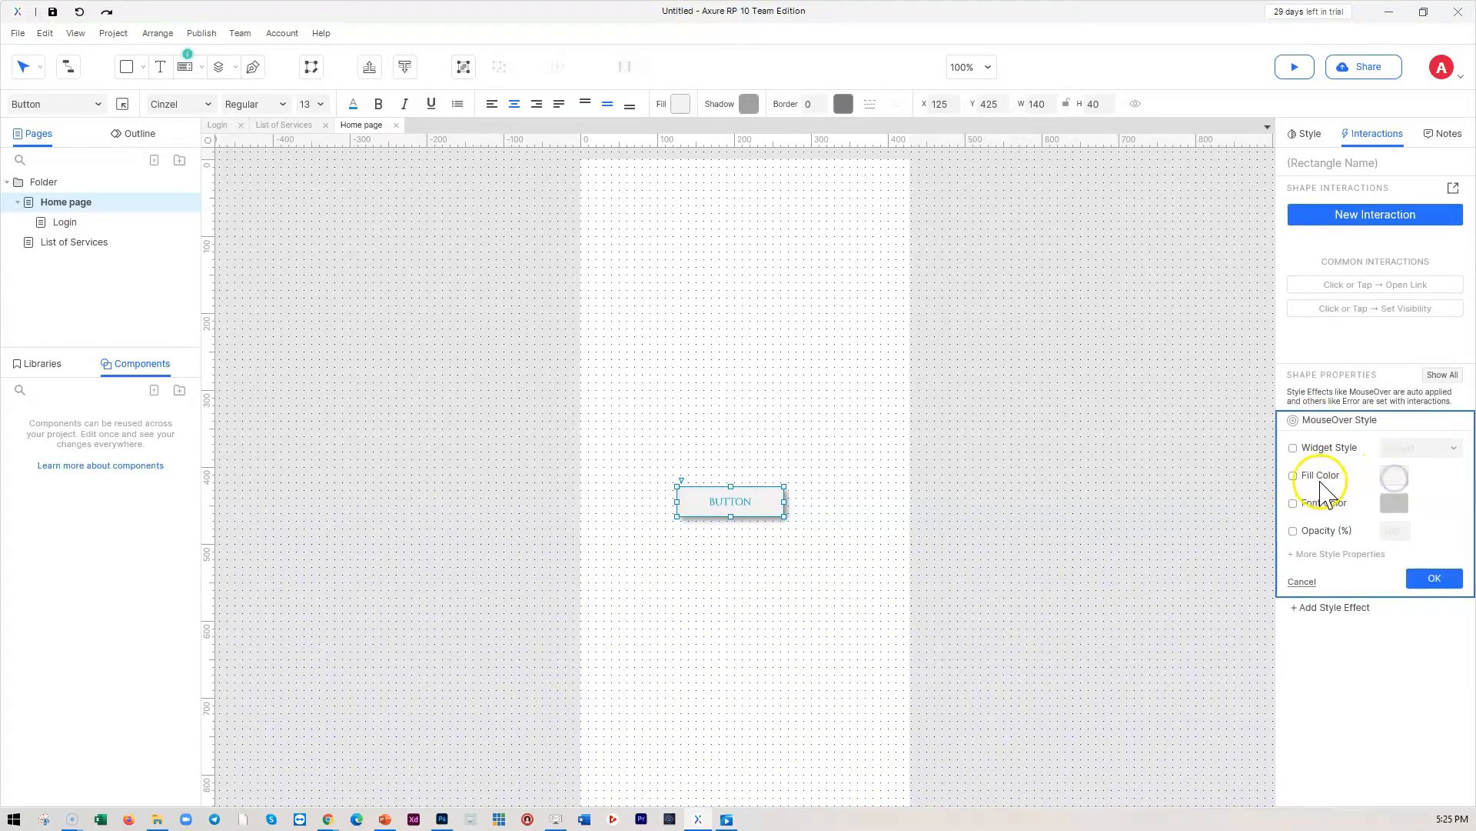
click(1295, 477)
click(1395, 475)
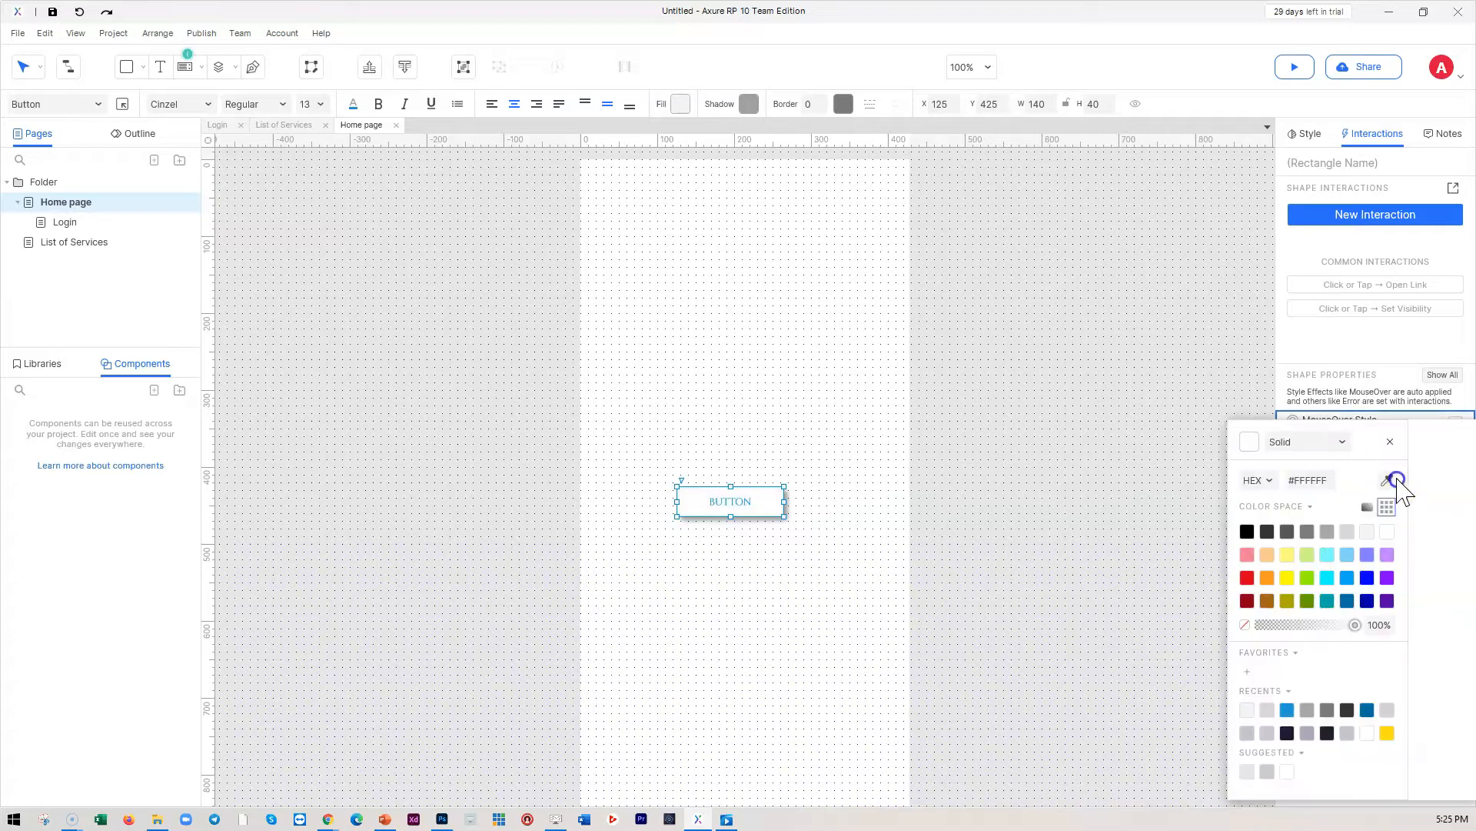
click(1287, 710)
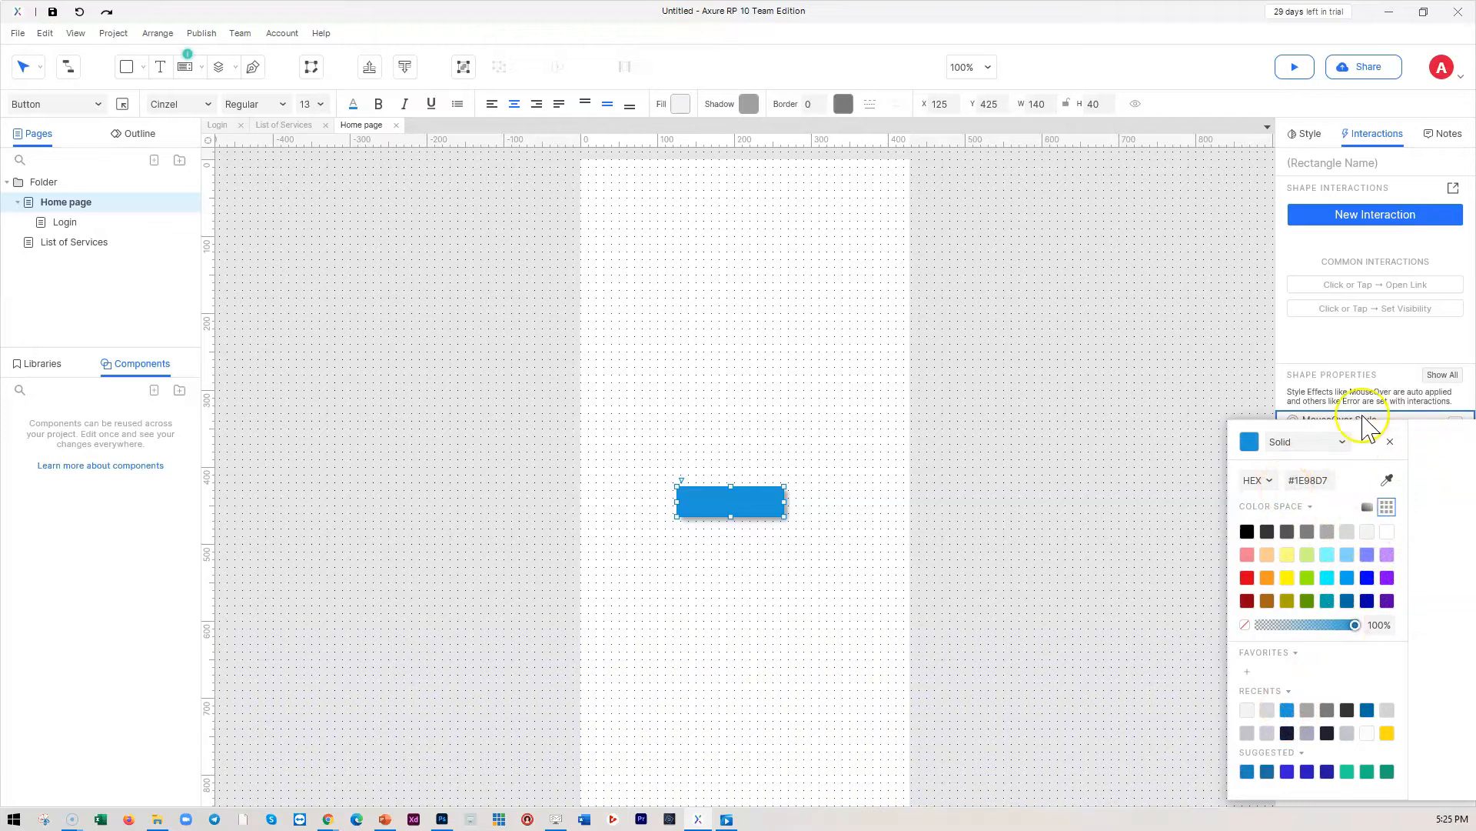
click(1391, 443)
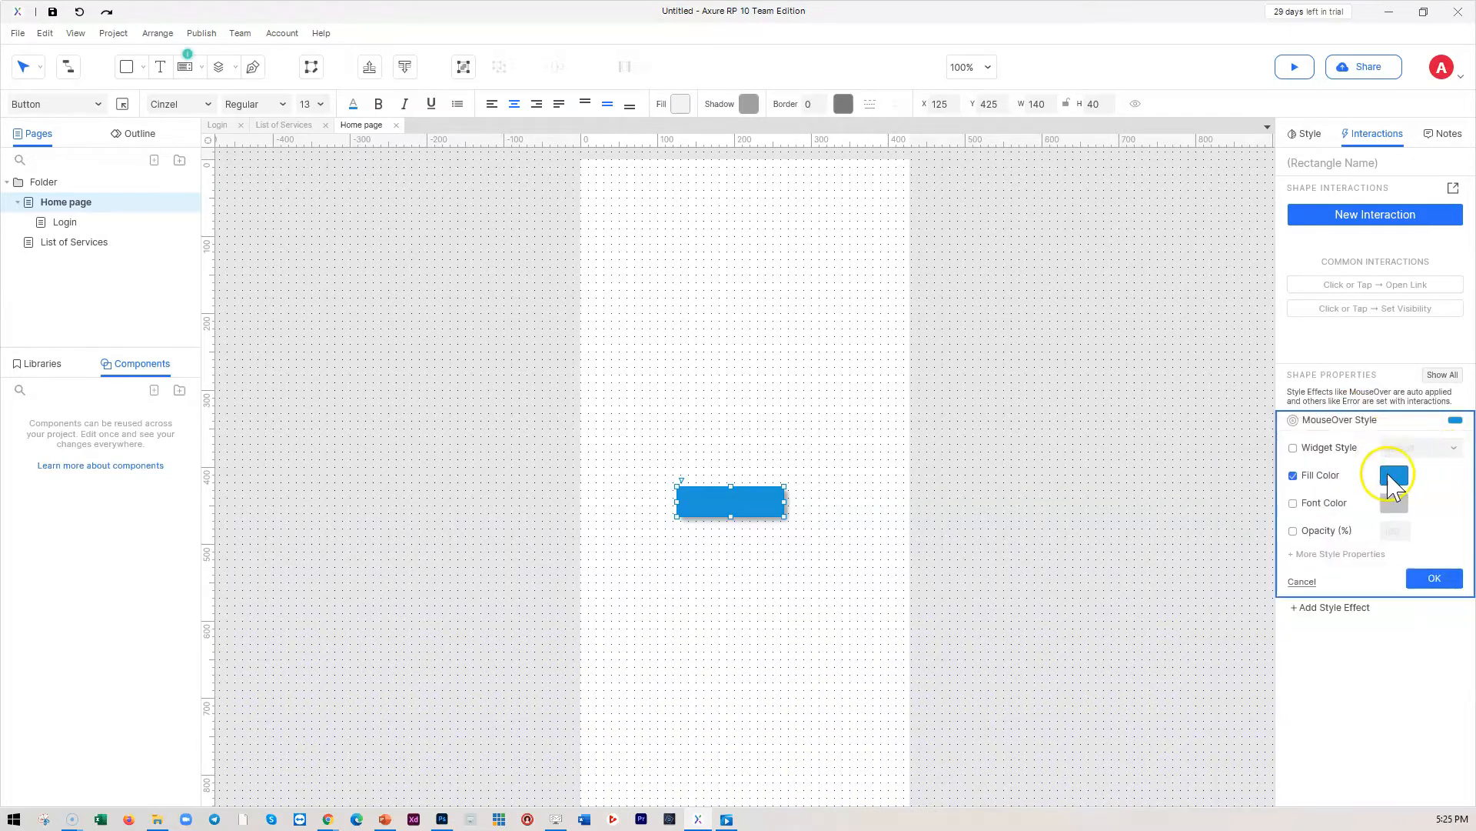
- Set the font colour in the Button's MouseOver style to #FCFCFF and close the style settings
click(1293, 503)
click(1394, 503)
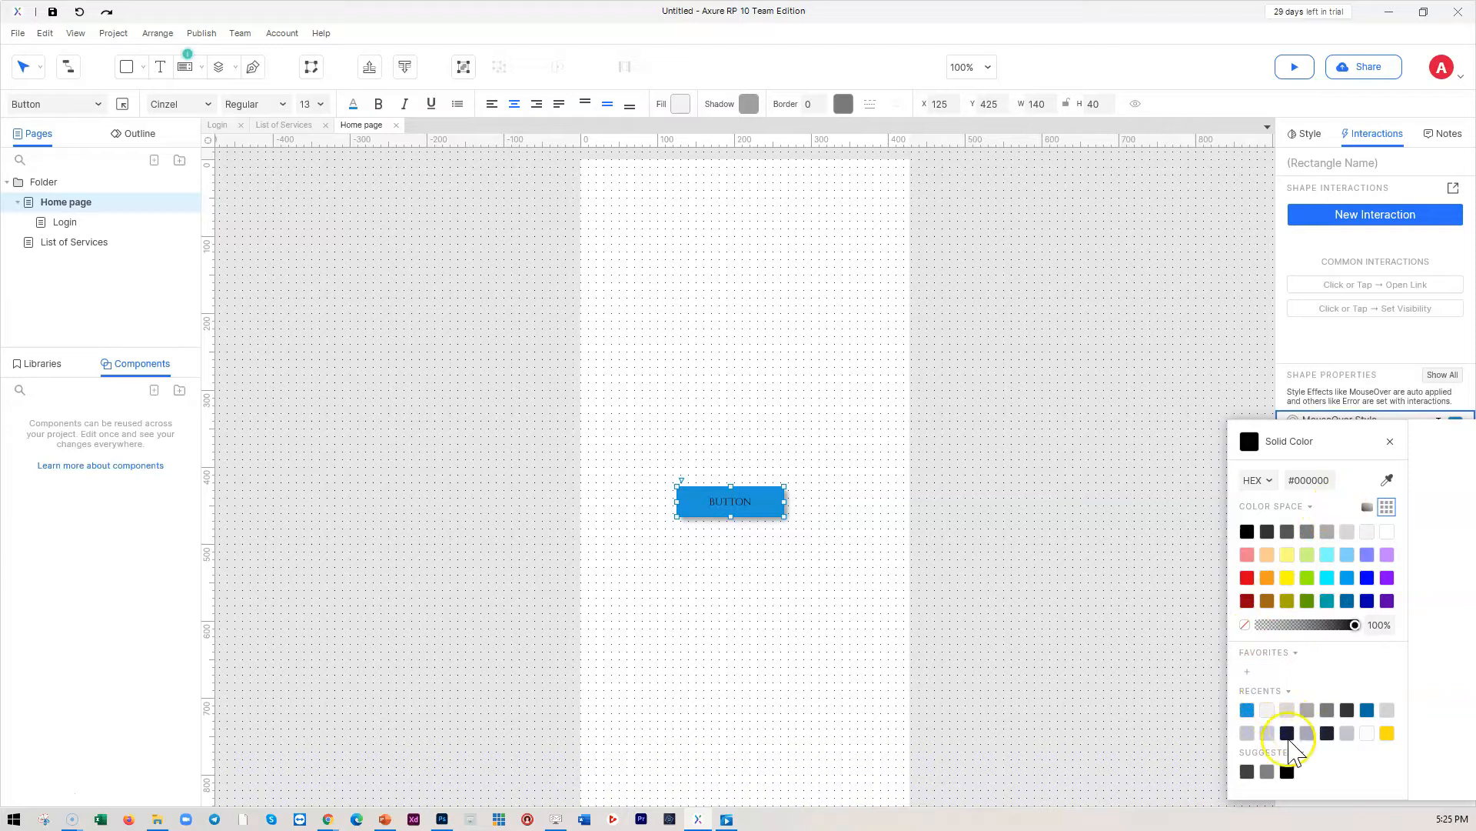
click(1364, 733)
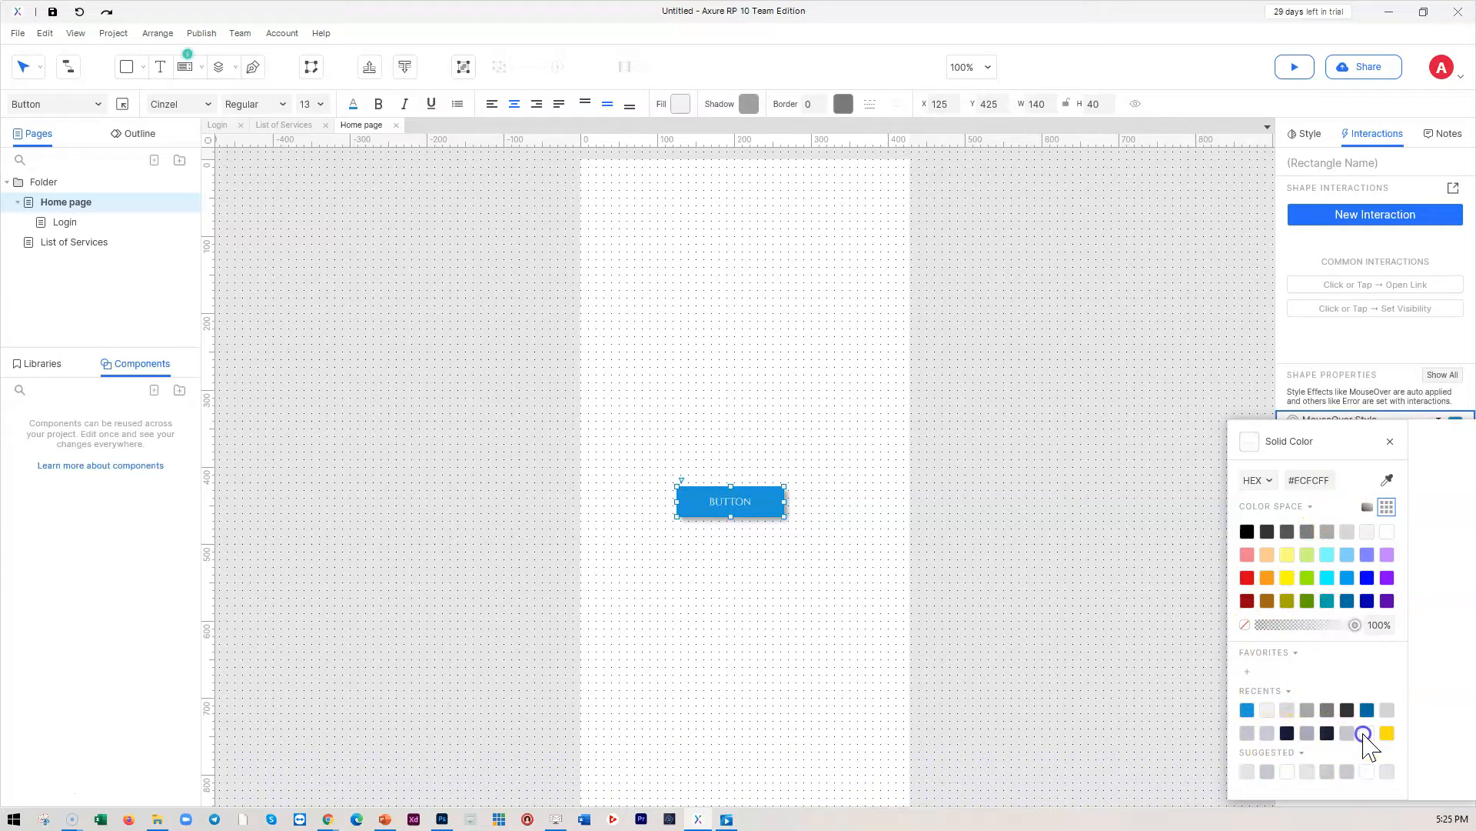
click(1124, 442)
click(1134, 430)
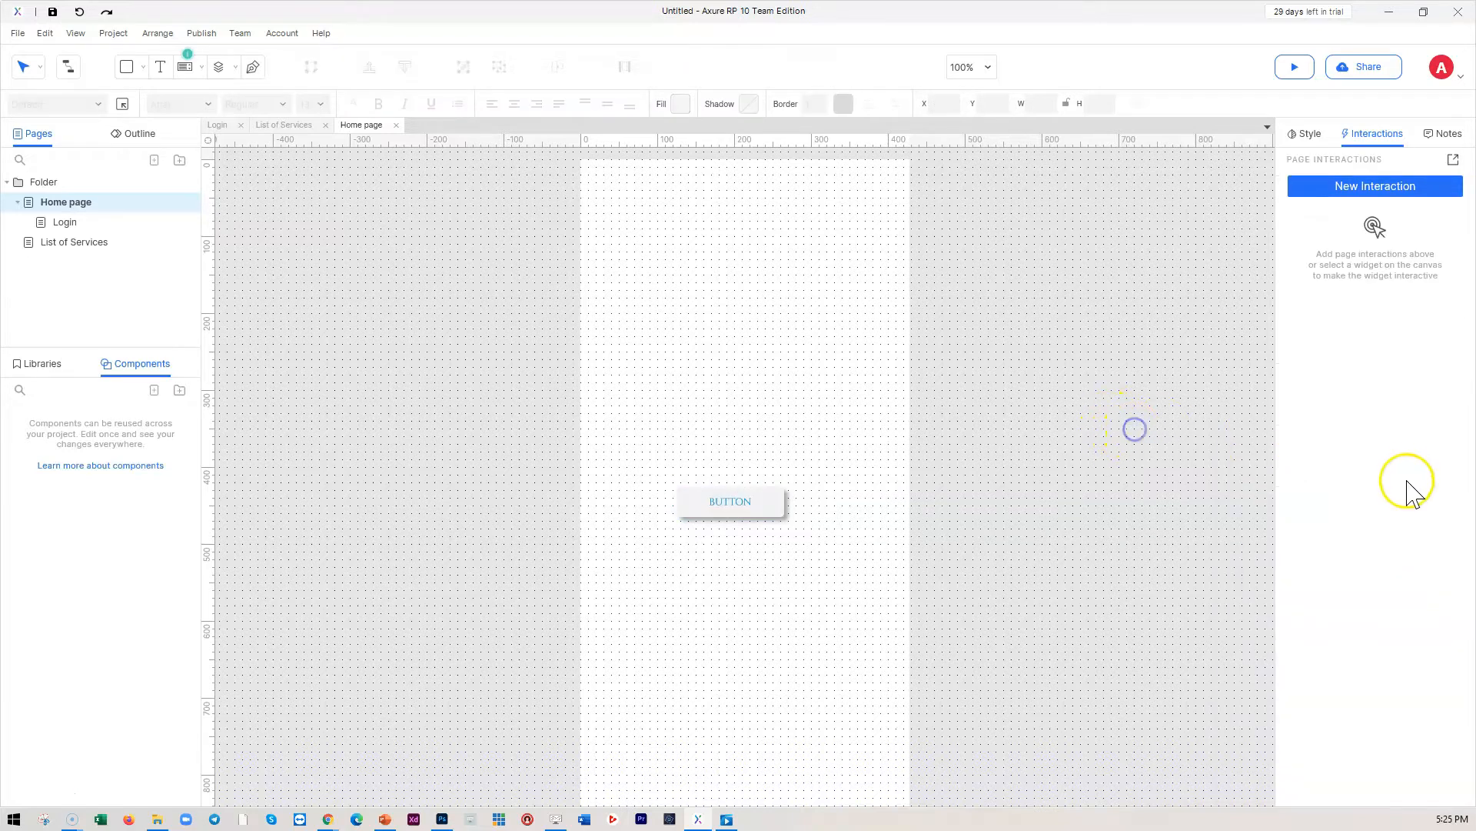
- Add a Click or Tap interaction to the Button widget that opens the List of Services page
click(734, 511)
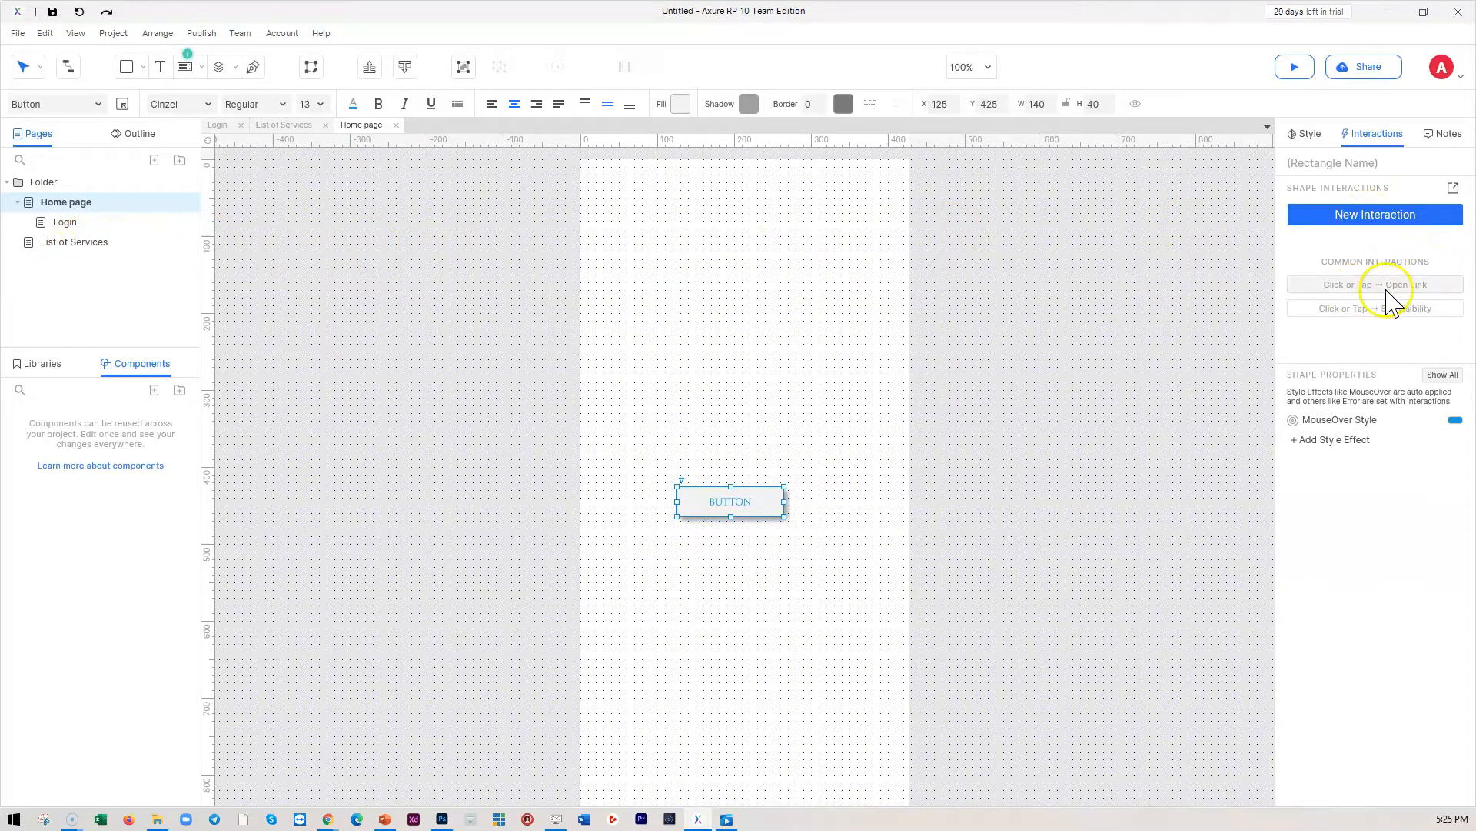
click(1366, 286)
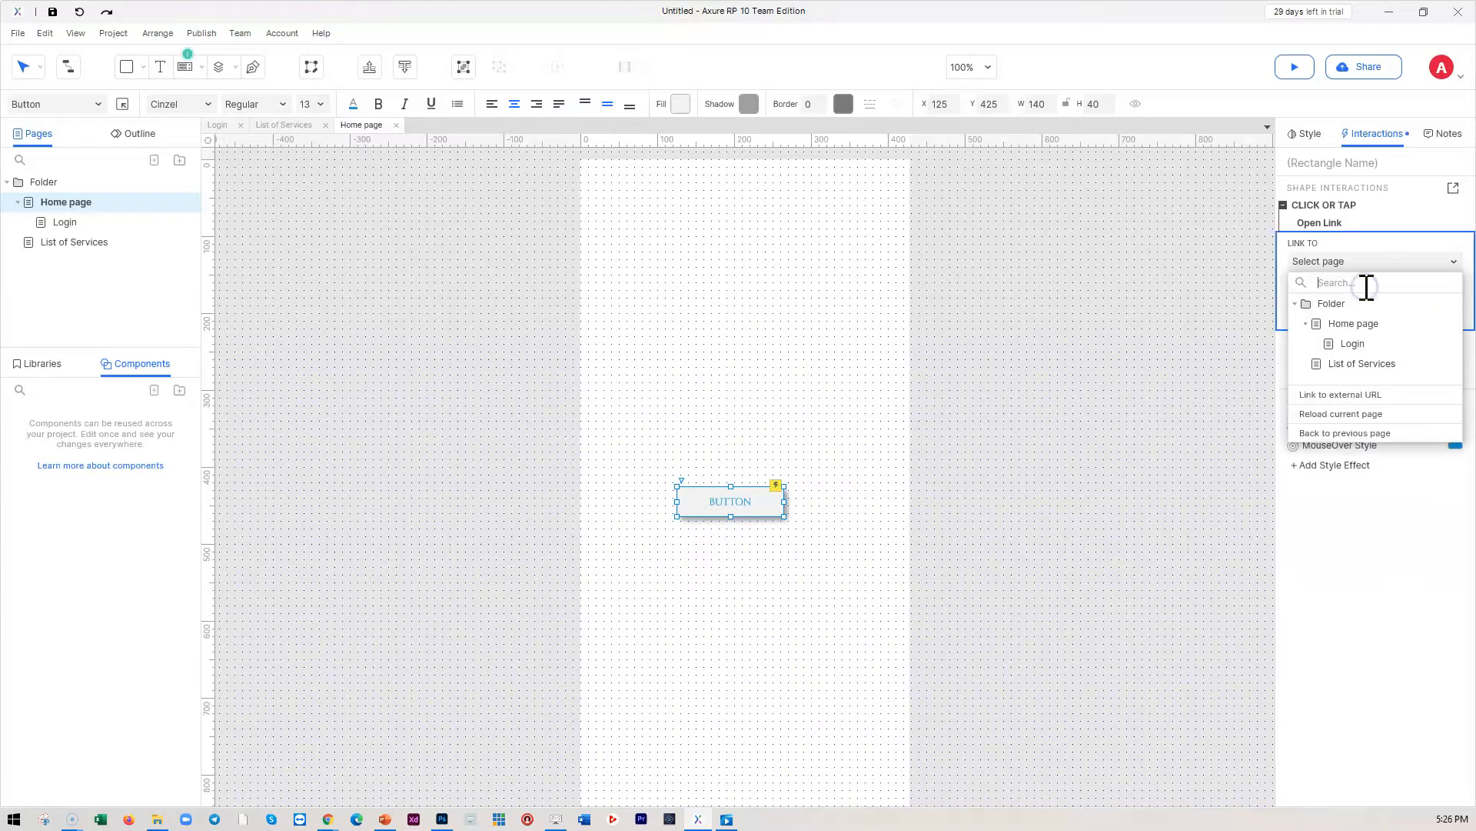
click(1352, 363)
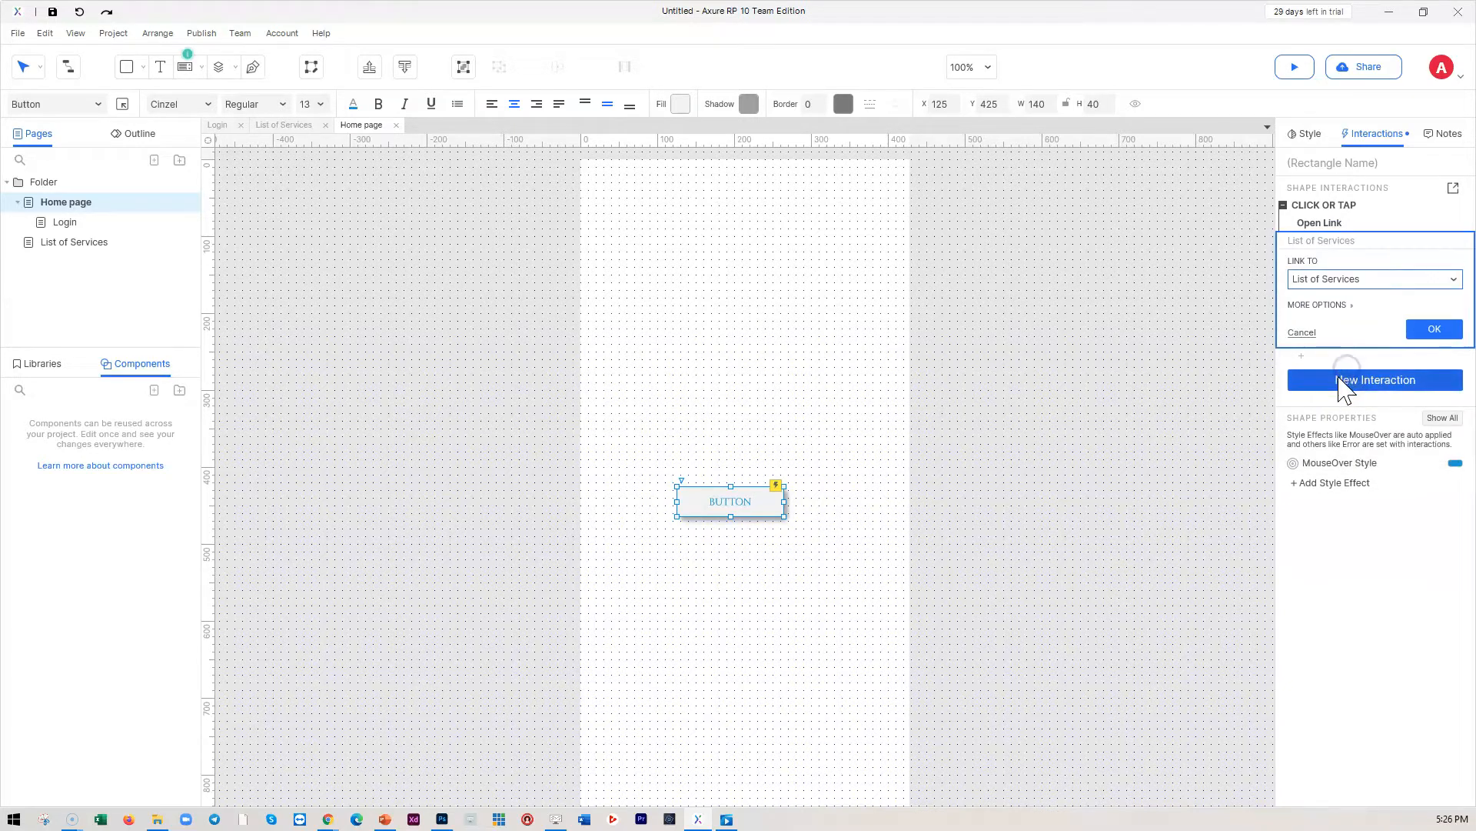
click(1435, 328)
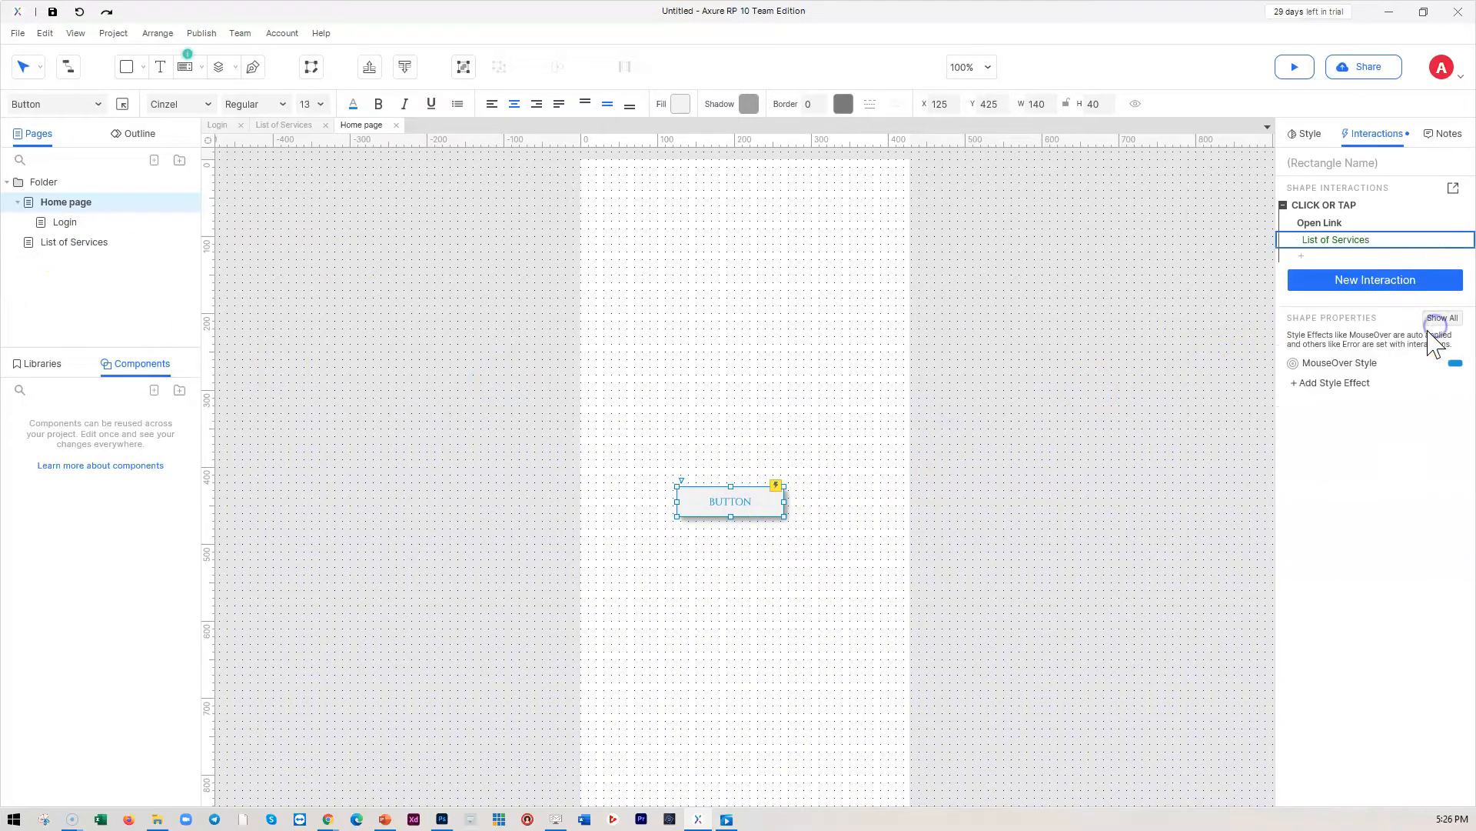
click(1197, 406)
- Preview the prototype in the browser, test the button's link, and return to Axure RP
click(1295, 67)
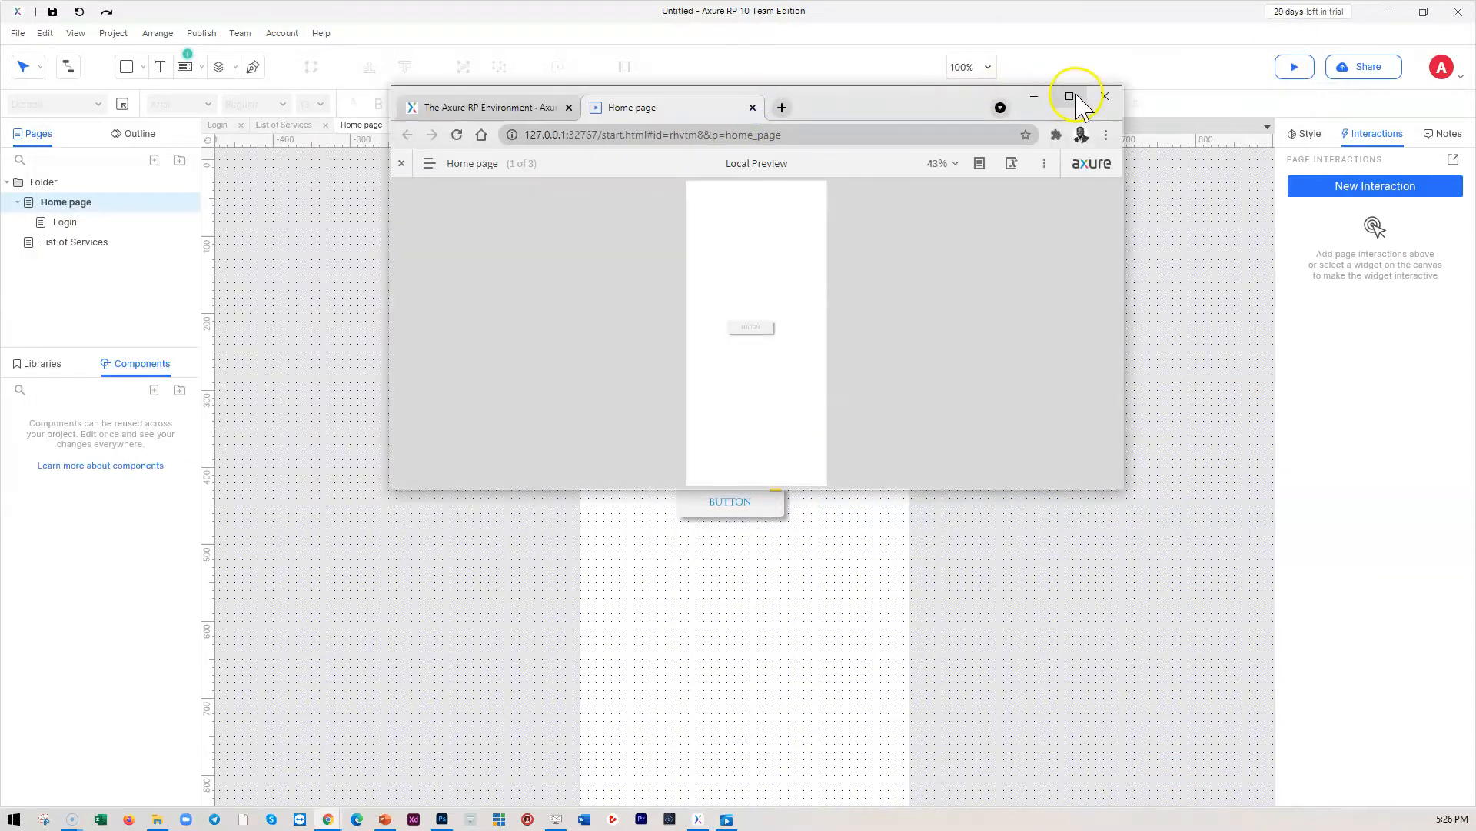
click(1071, 97)
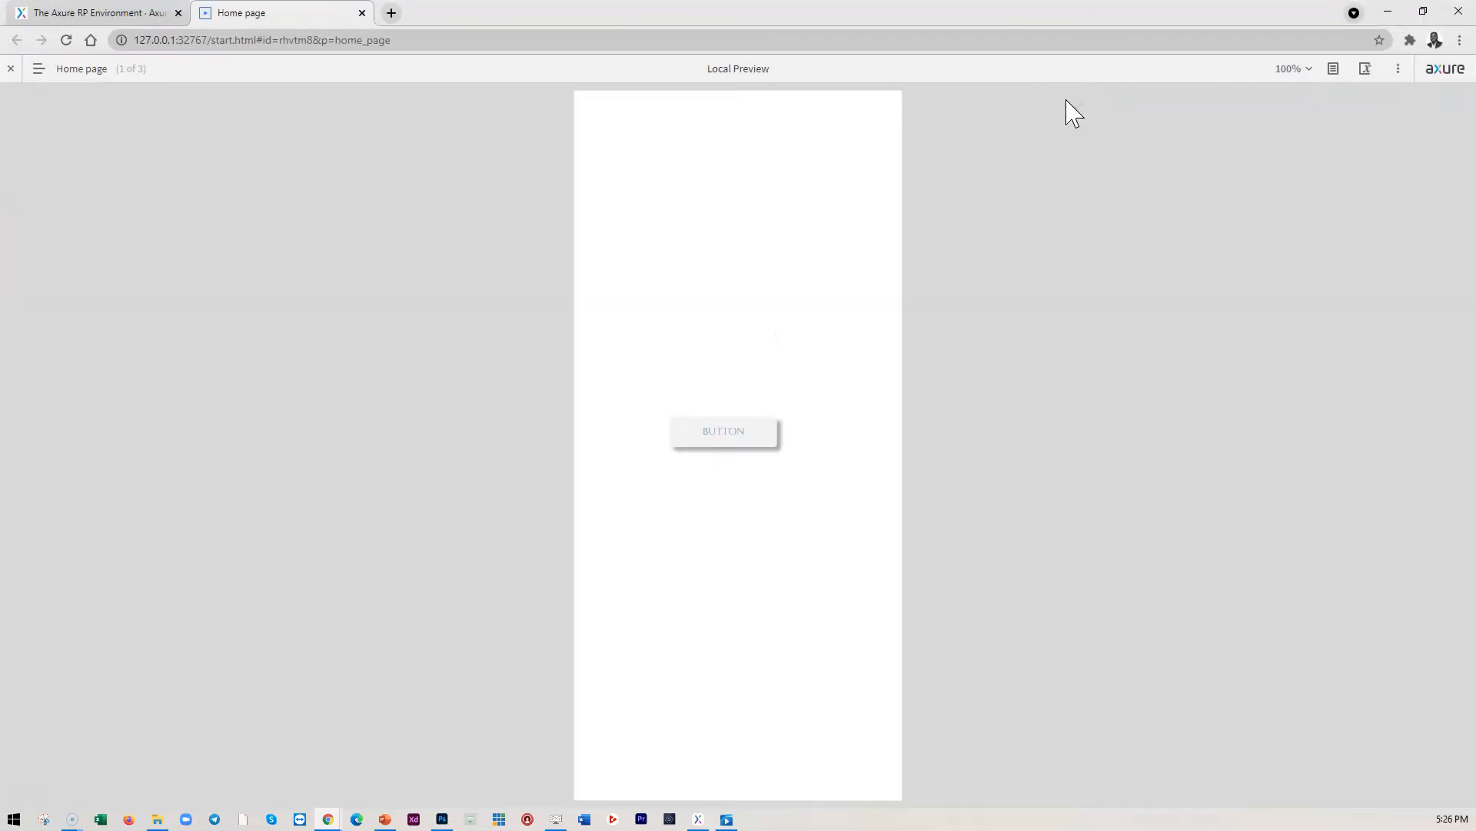
click(741, 435)
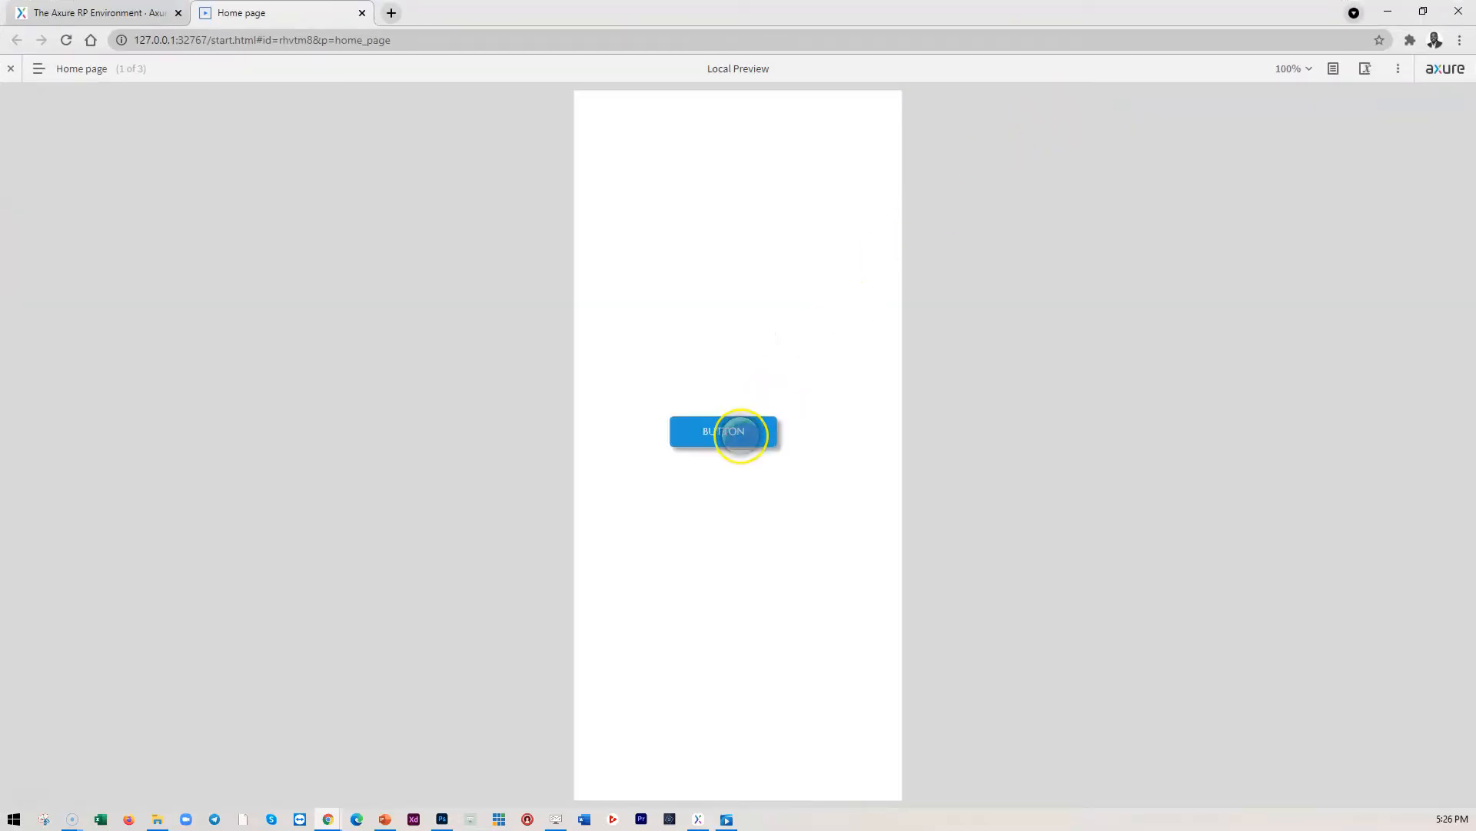
click(735, 431)
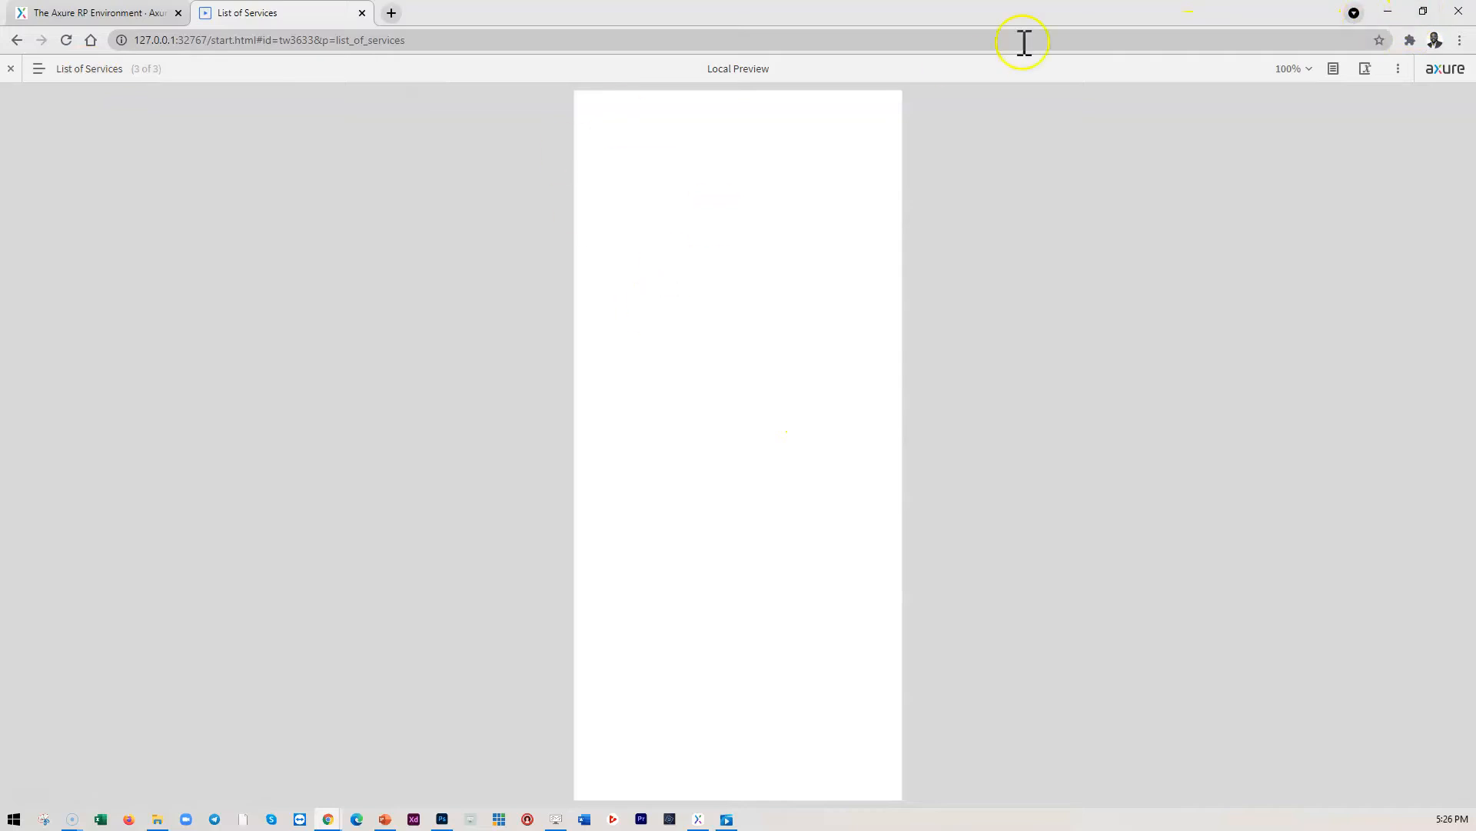
click(1396, 11)
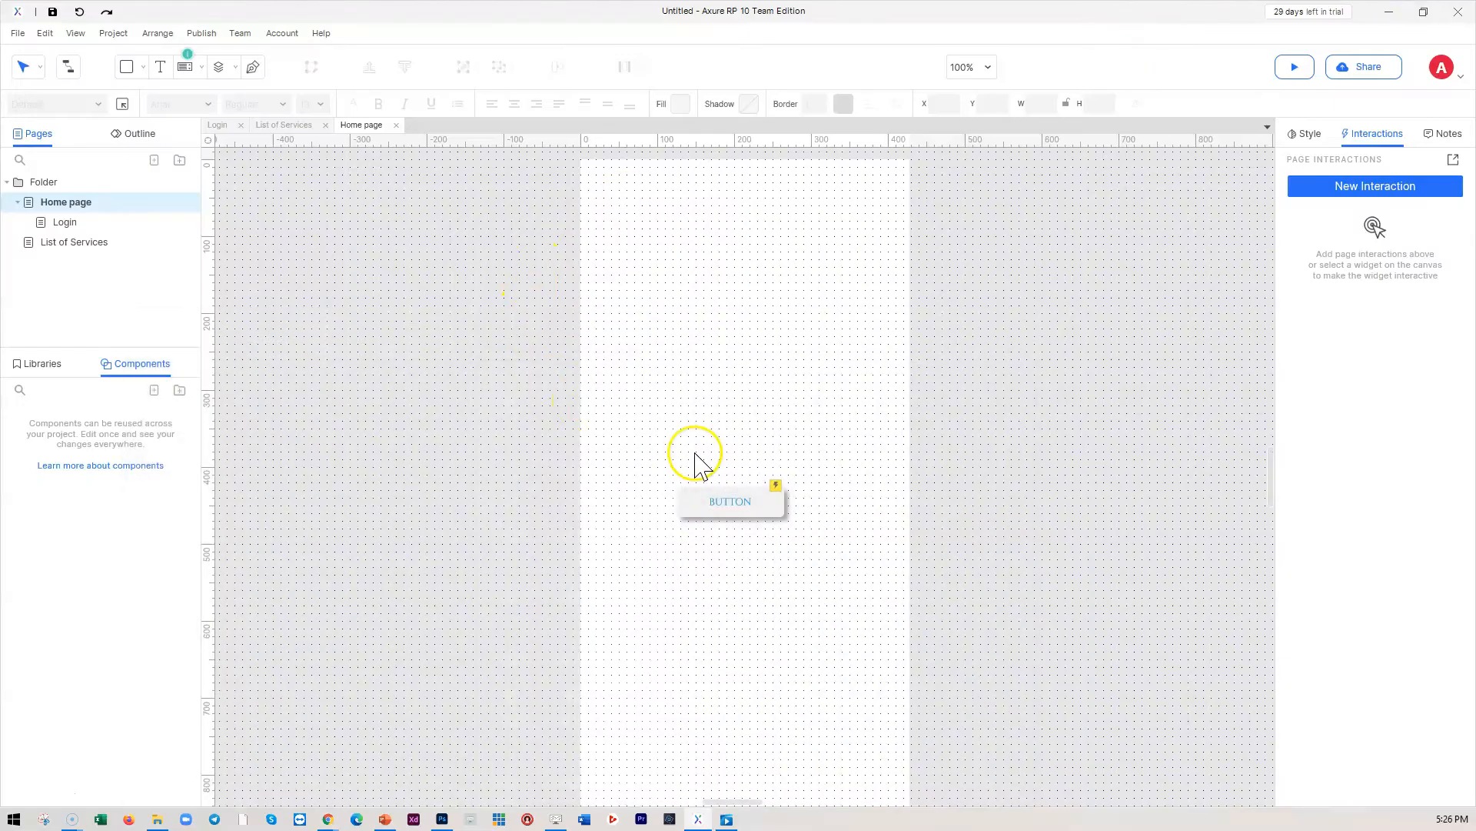
- Open the List of Services page and place the makeup photo from File Explorer on its canvas
click(67, 243)
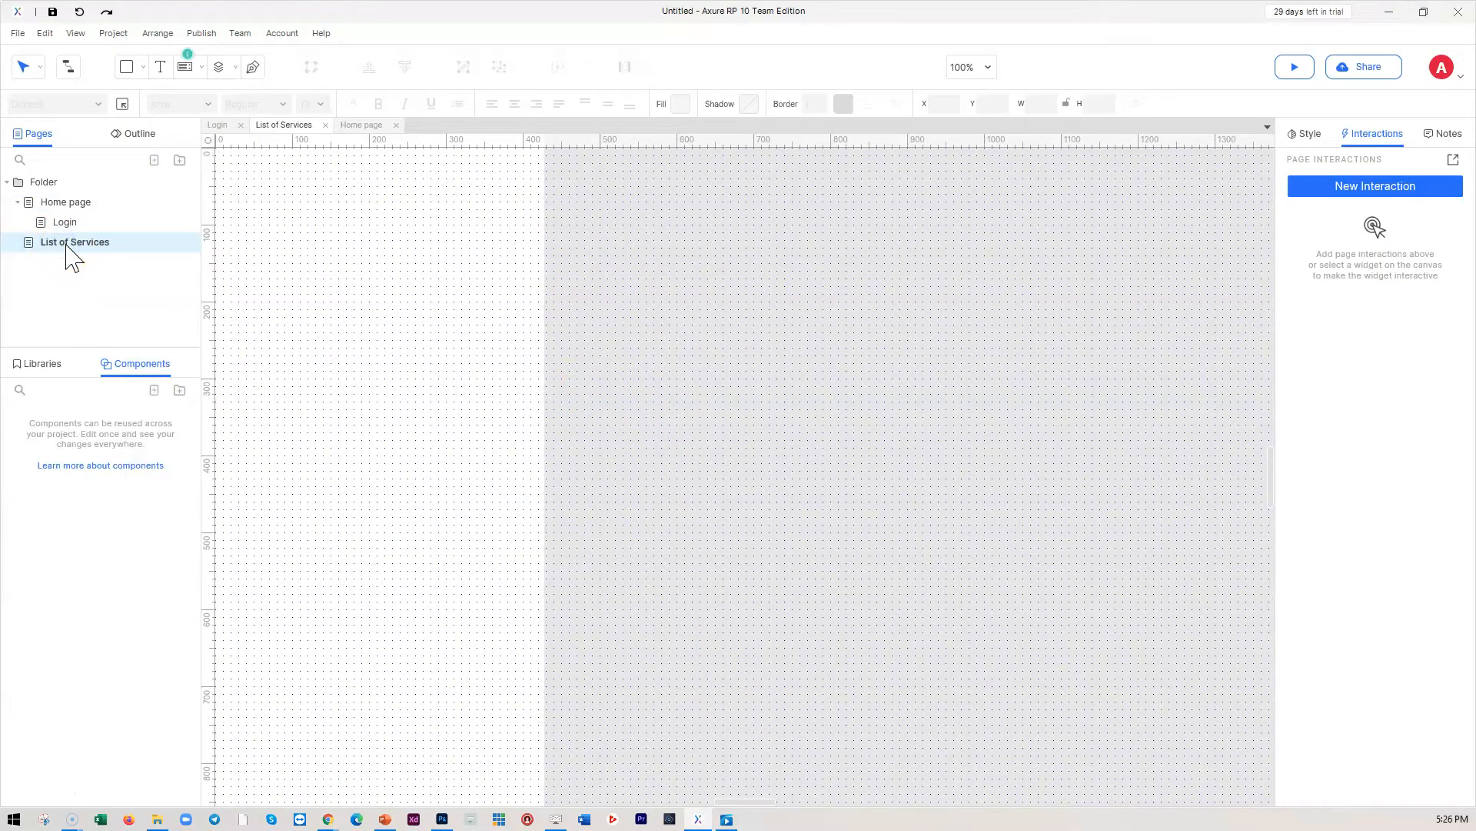
click(691, 333)
scroll(254, 348, up, 3)
scroll(254, 350, down, 3)
click(43, 364)
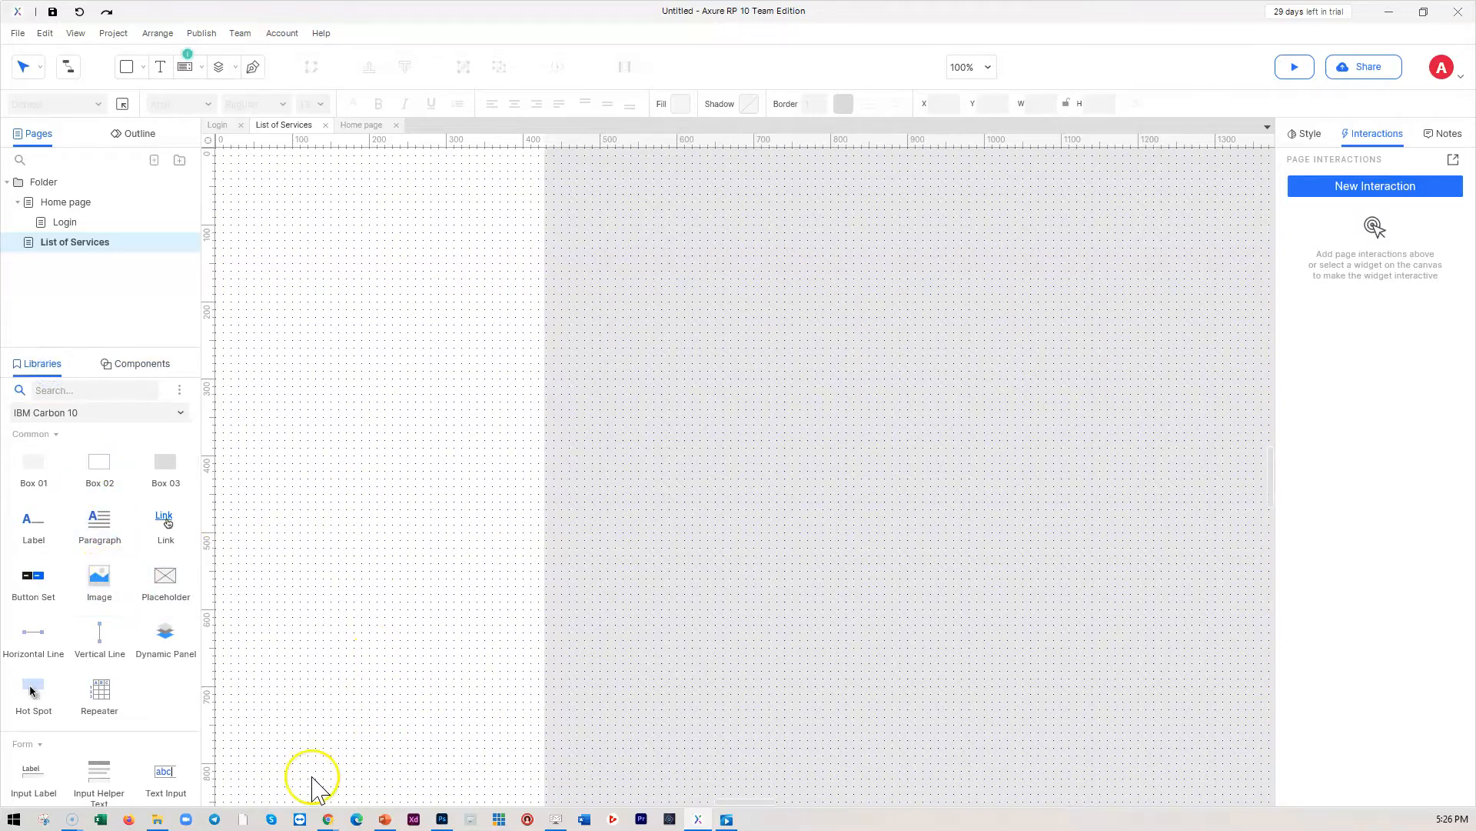
click(158, 820)
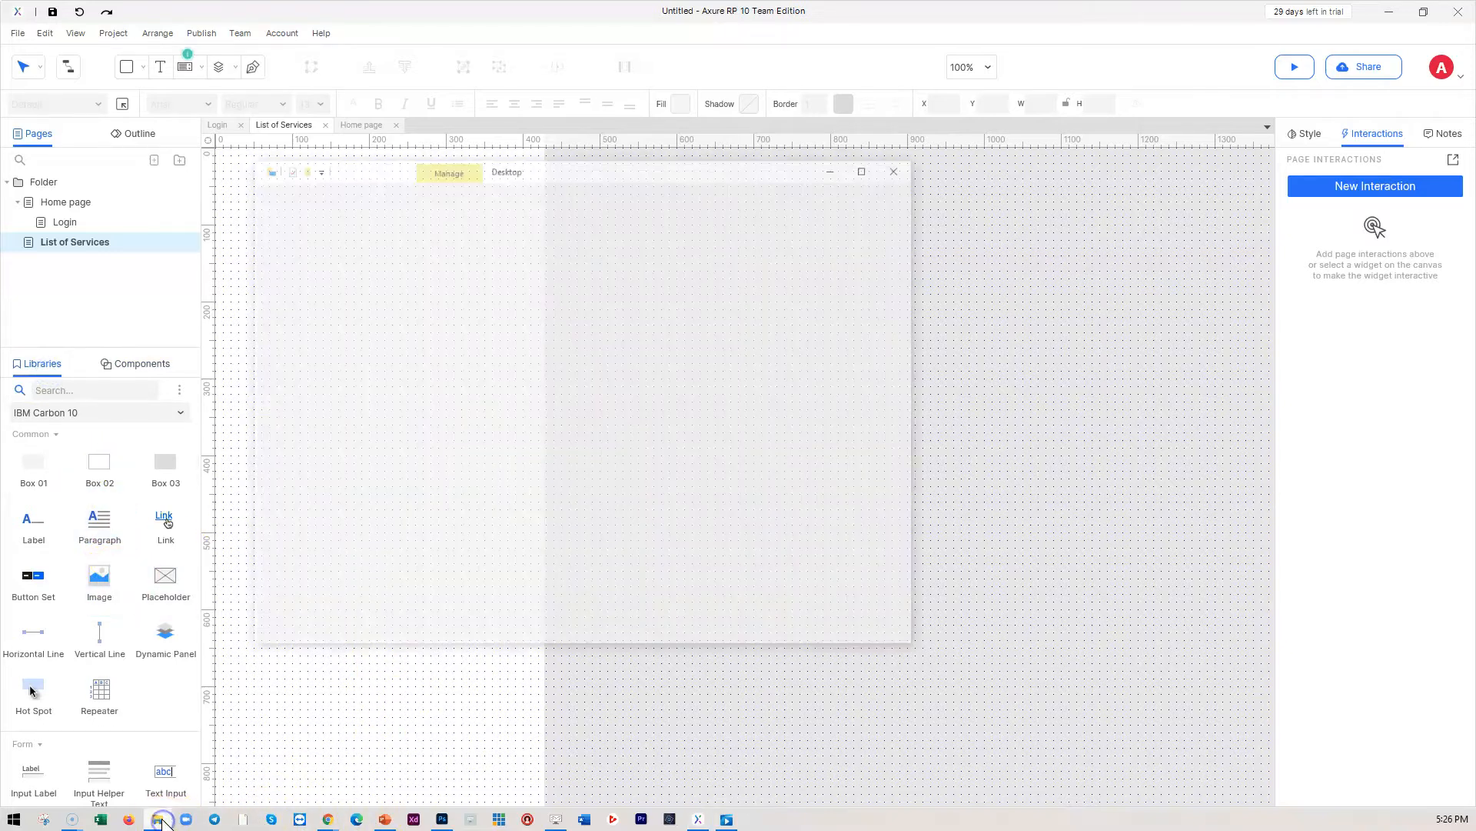
drag(718, 107, 1, 154)
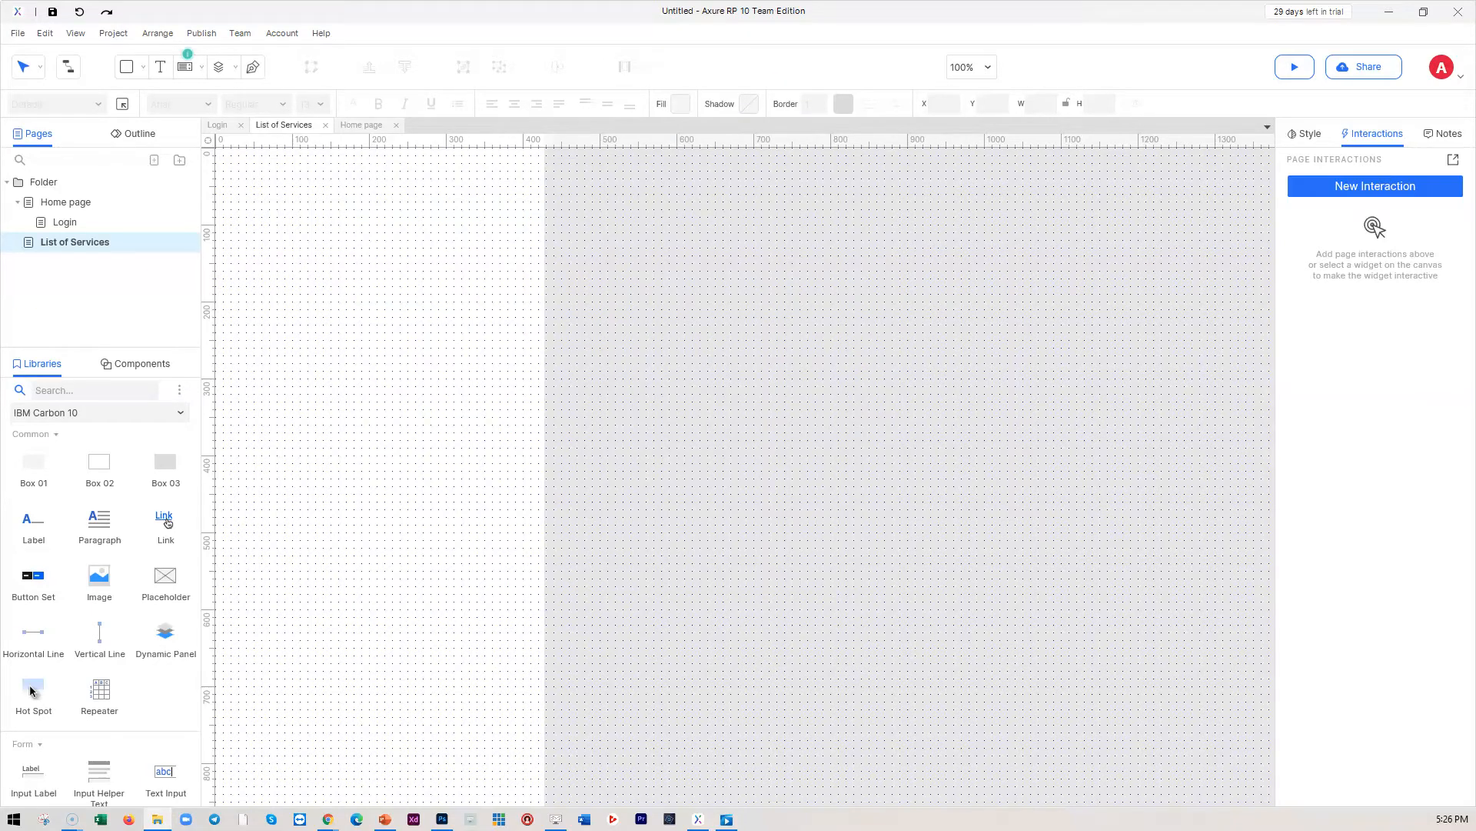
drag(169, 372, 305, 229)
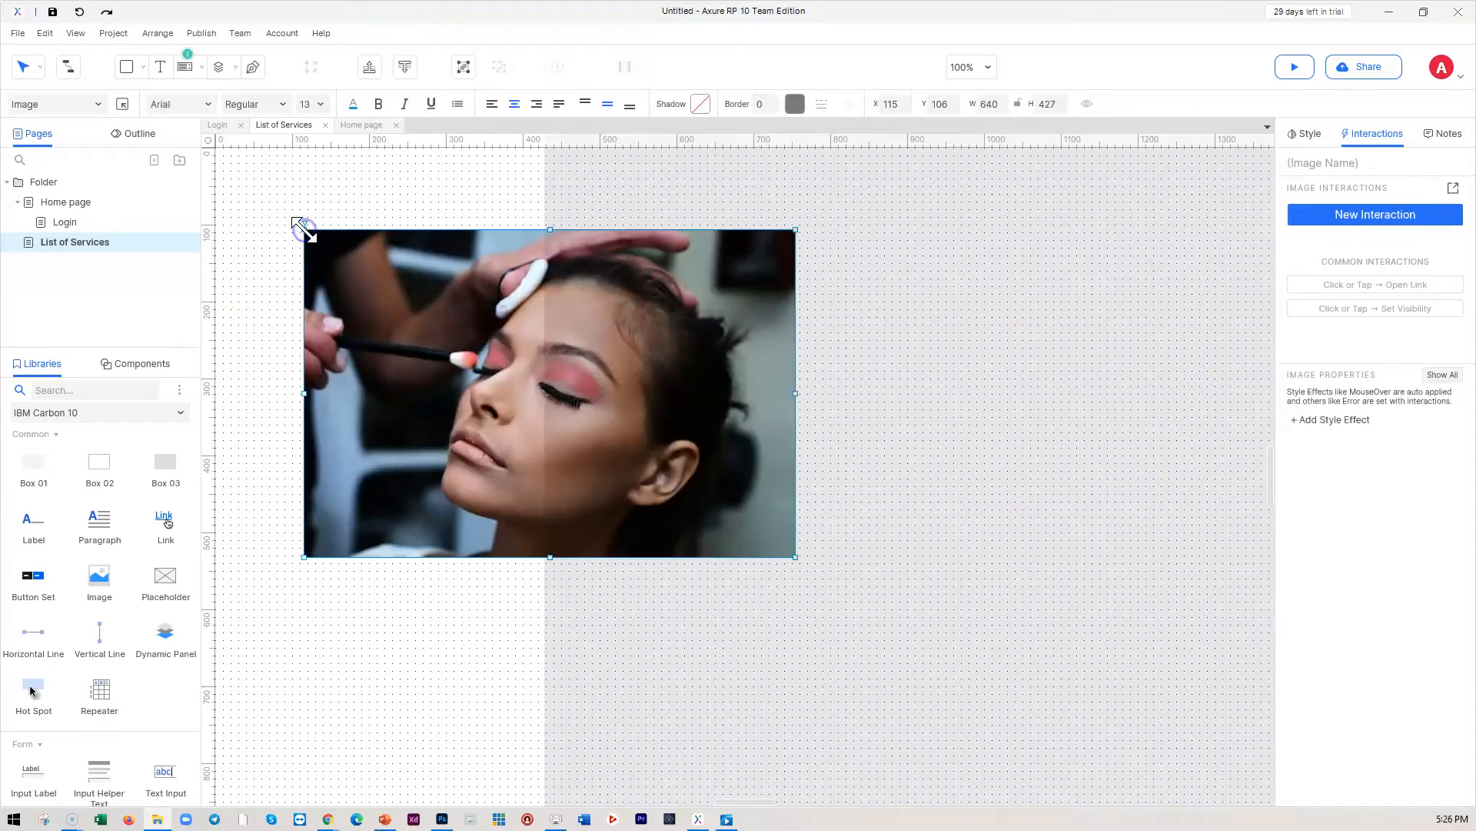
- Move the makeup photo to the page's top-left corner and shrink it to the 428 px page width
drag(416, 370, 331, 330)
drag(706, 567, 509, 460)
click(812, 434)
- Place an Image widget directly below the makeup photo at X 0, Y 286 and resize it to 214 × 142
scroll(59, 561, down, 3)
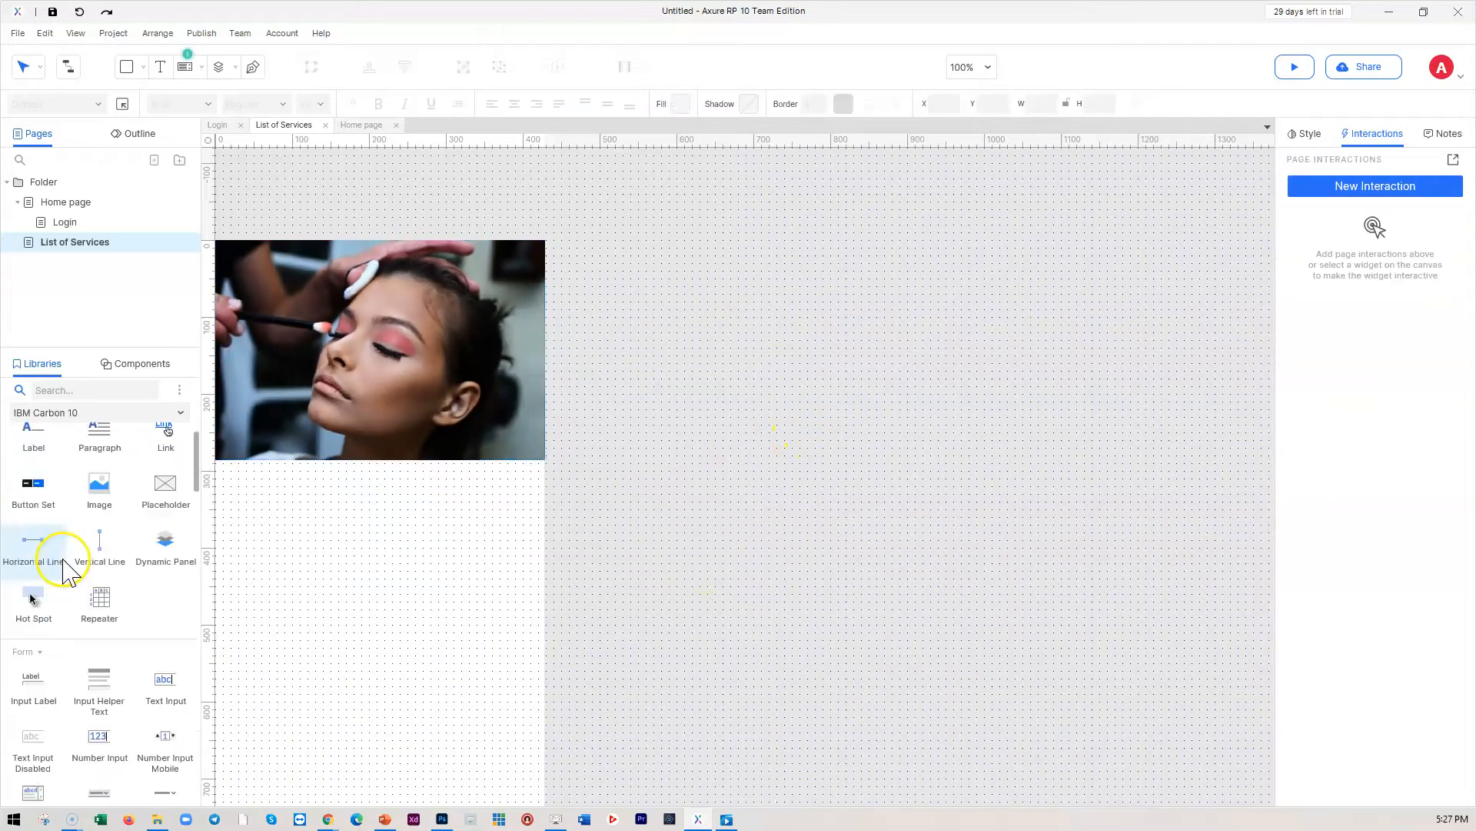
scroll(107, 523, up, 3)
drag(102, 587, 219, 470)
click(403, 552)
drag(406, 581, 386, 569)
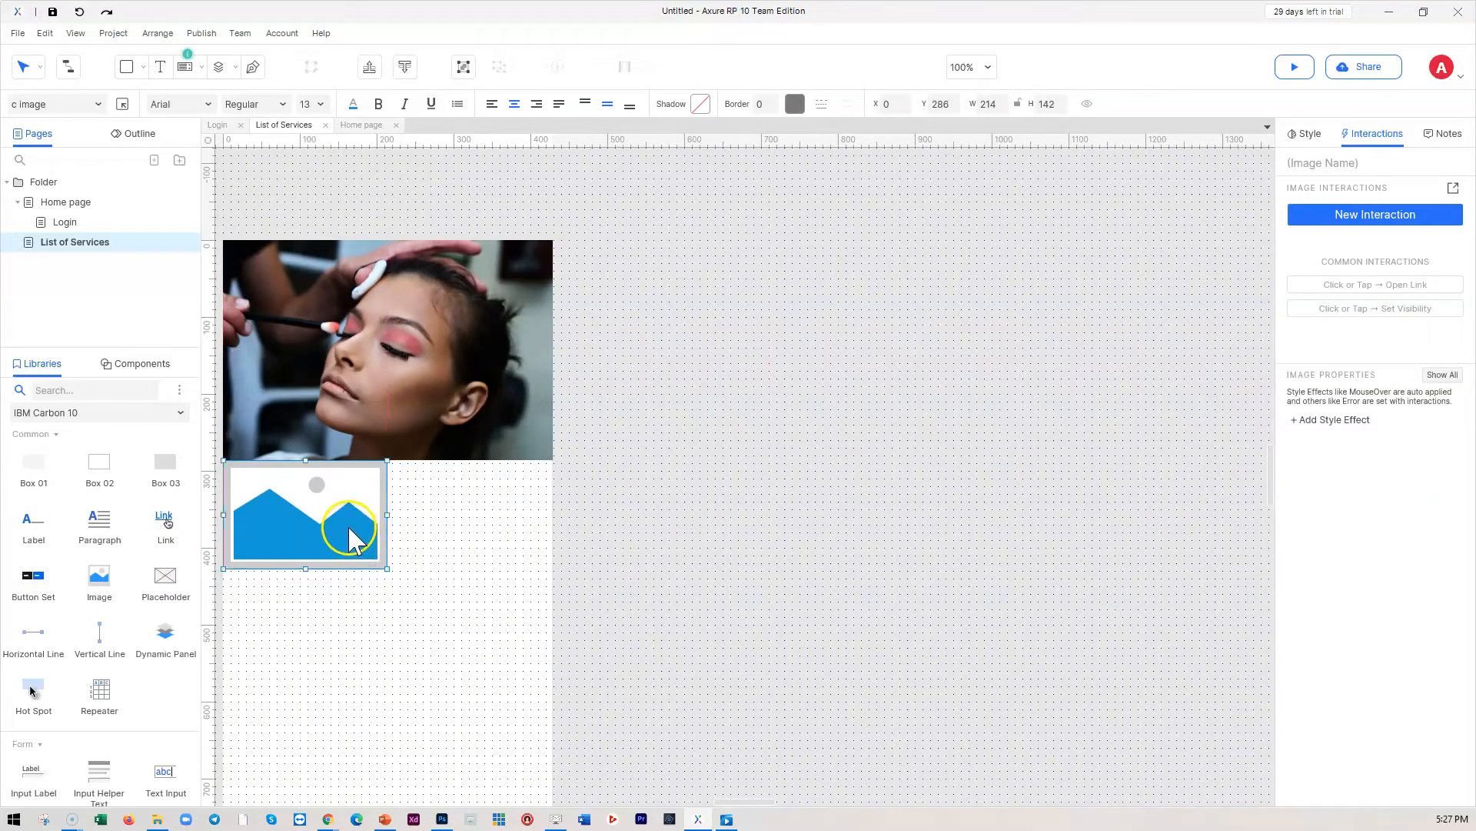
- Duplicate the image placeholder beside itself and copy the pair twice further down the page, placing the last pair at Y 784
drag(338, 519, 451, 519)
click(603, 538)
drag(671, 520, 193, 520)
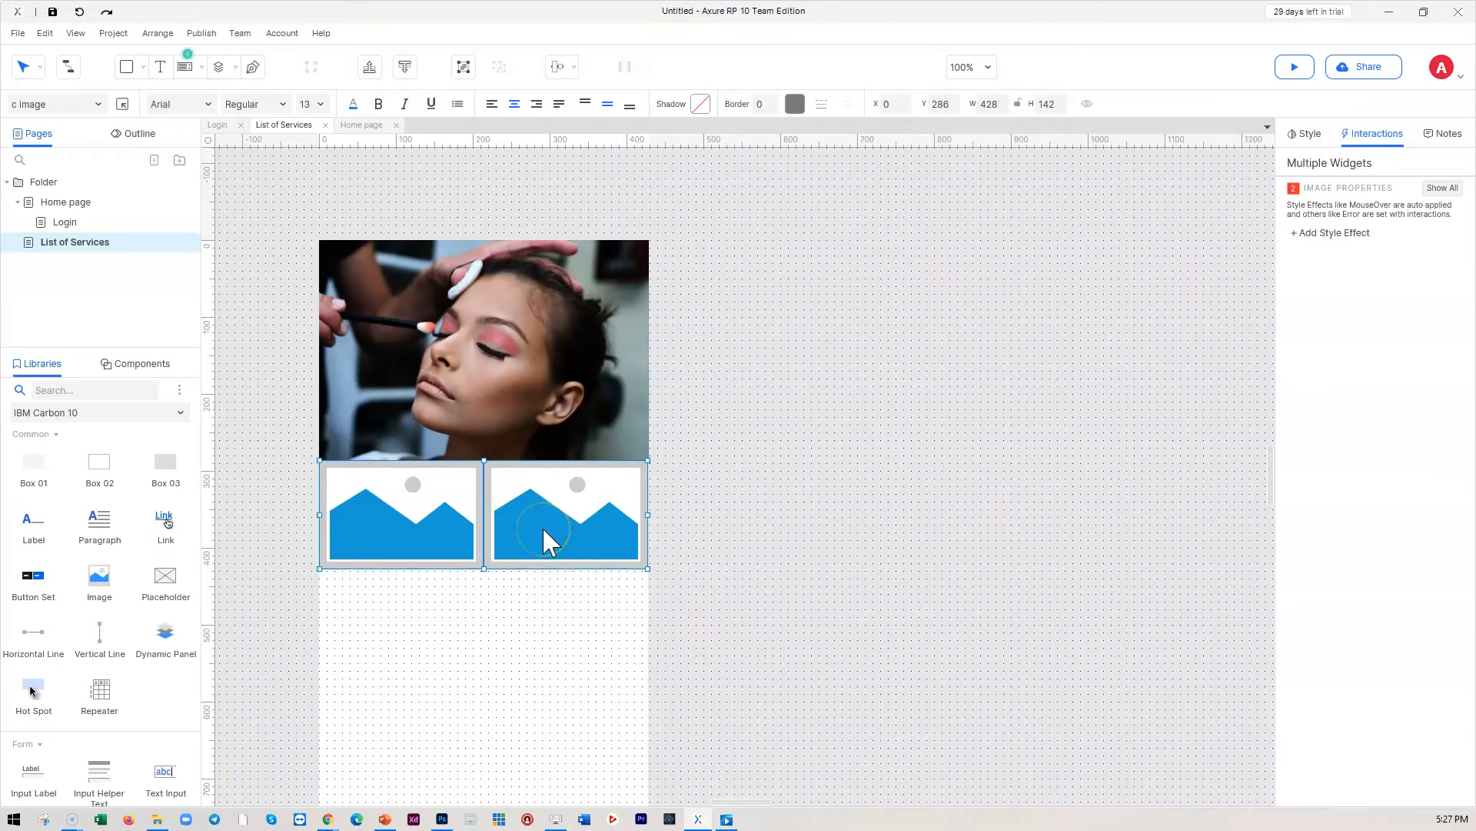
drag(537, 513, 539, 695)
scroll(531, 600, down, 5)
drag(546, 382, 542, 550)
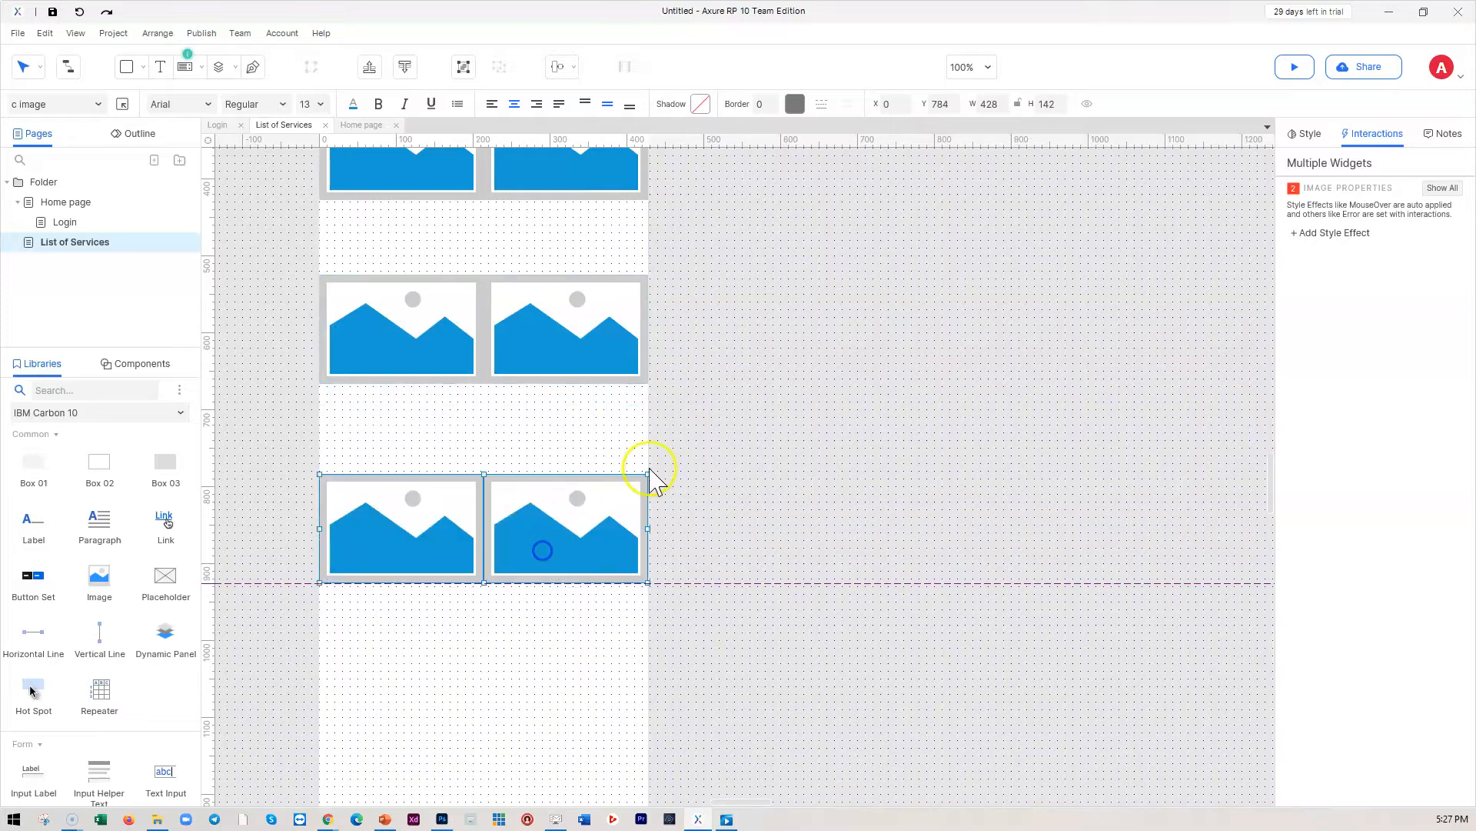
click(785, 430)
scroll(761, 442, up, 2)
scroll(654, 446, up, 3)
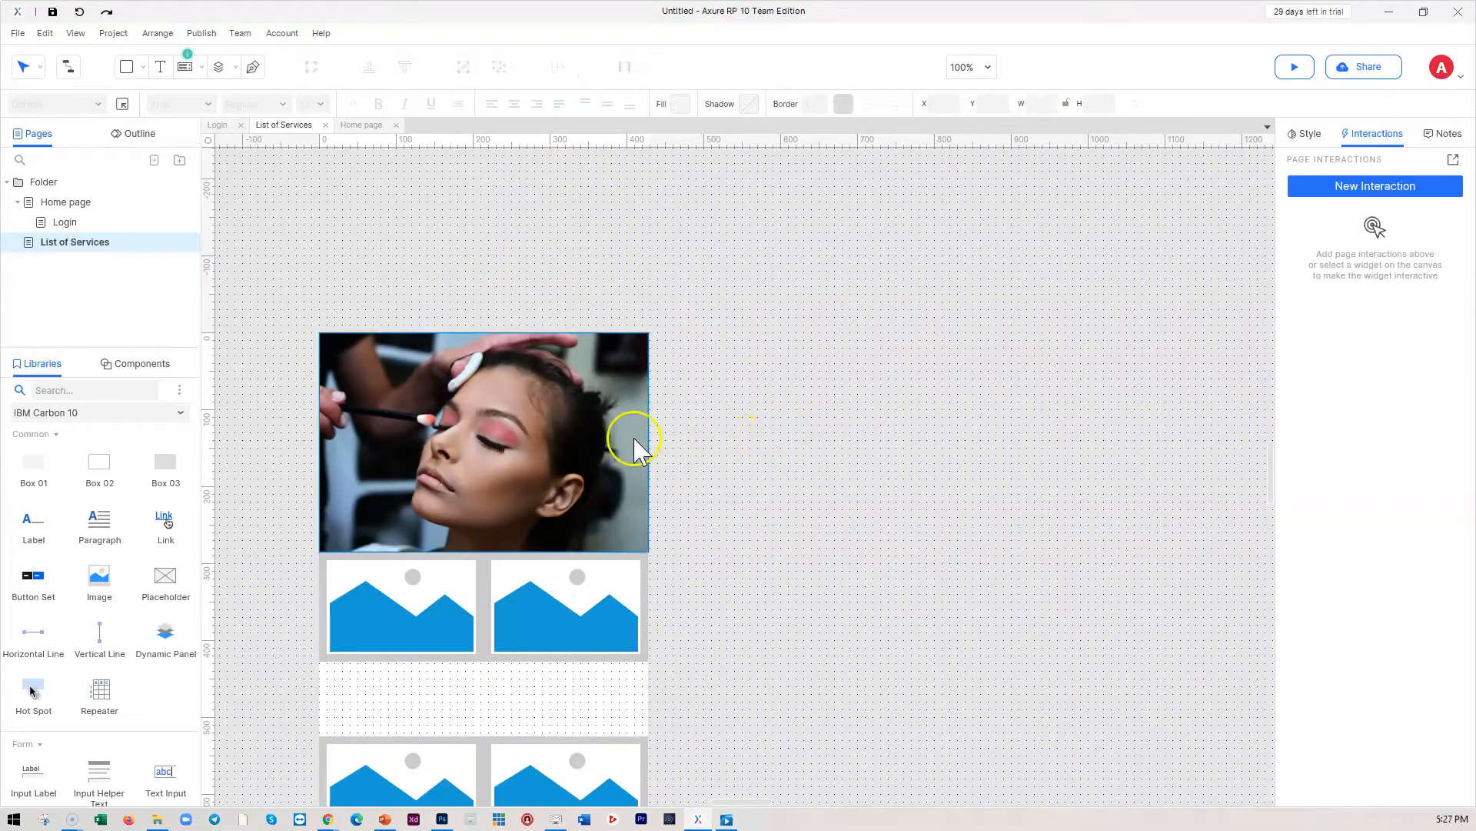
scroll(461, 404, down, 2)
- Open Home page and place the brown-background portrait photo from File Explorer on its canvas at X 54, Y 140
click(73, 205)
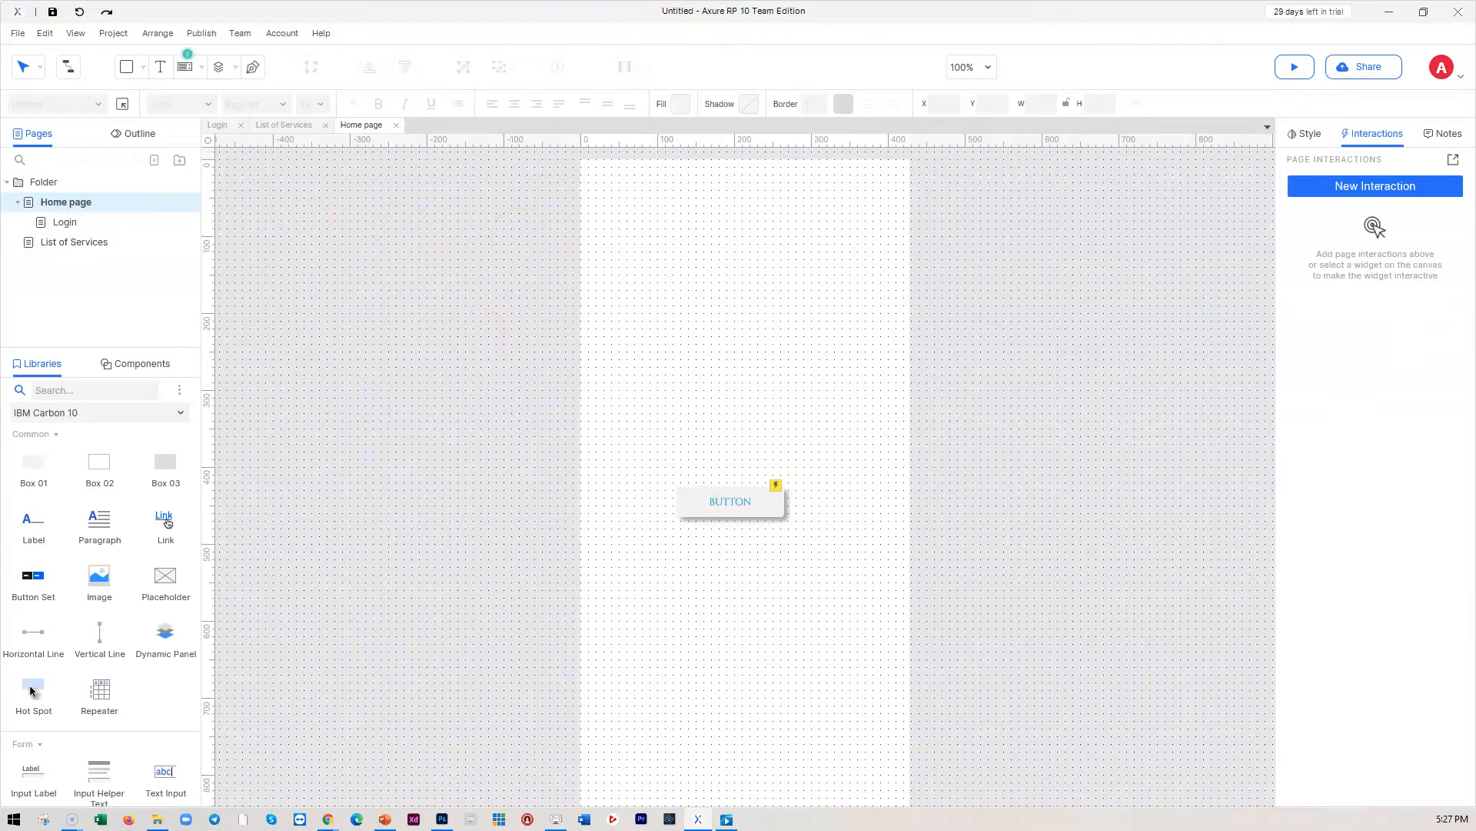
drag(387, 375, 624, 283)
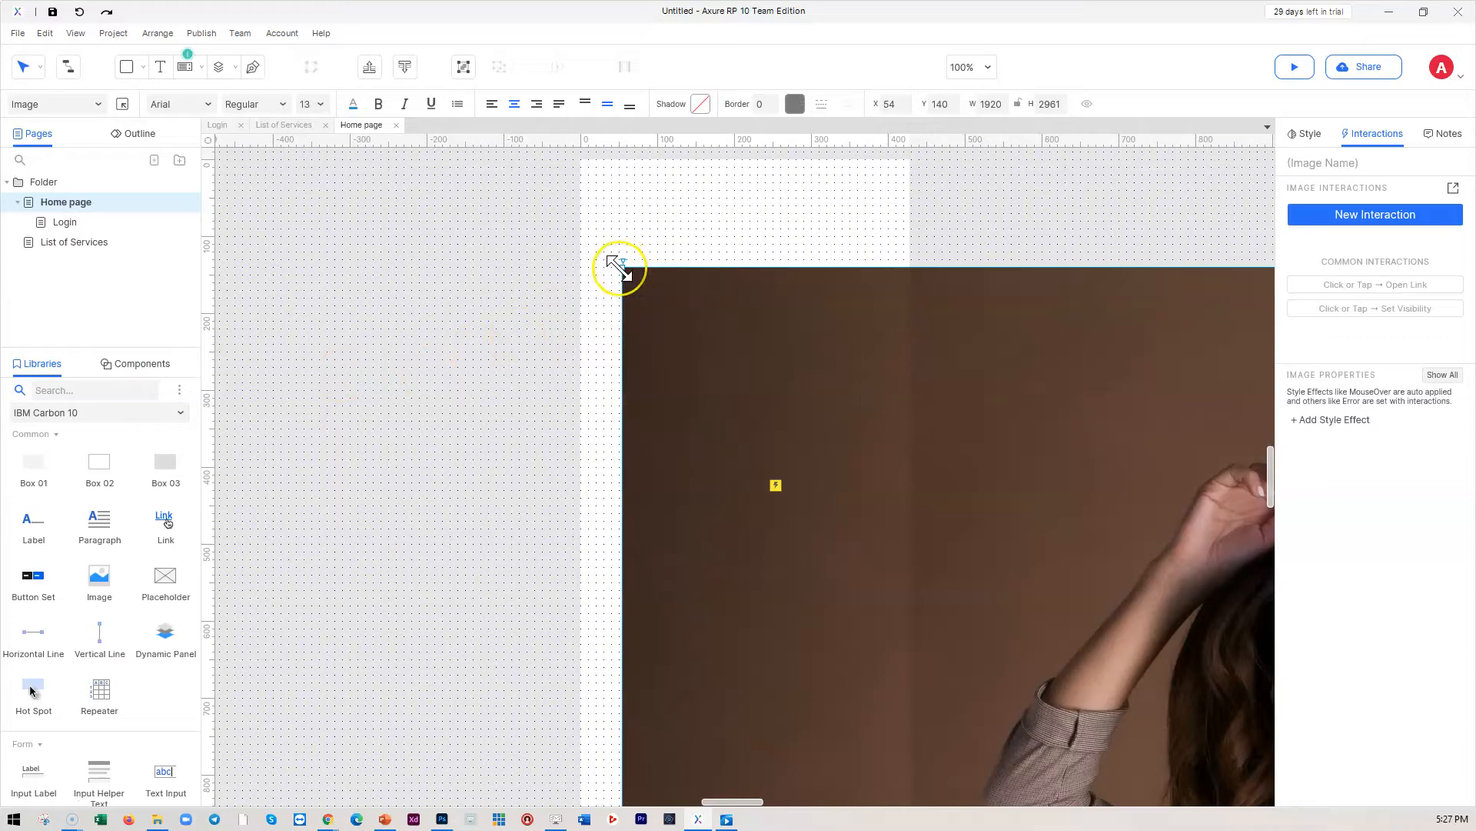
- Shrink the portrait photo to 784 × 1210 and position it at X -178, Y 0 so it covers the page
drag(619, 267, 754, 225)
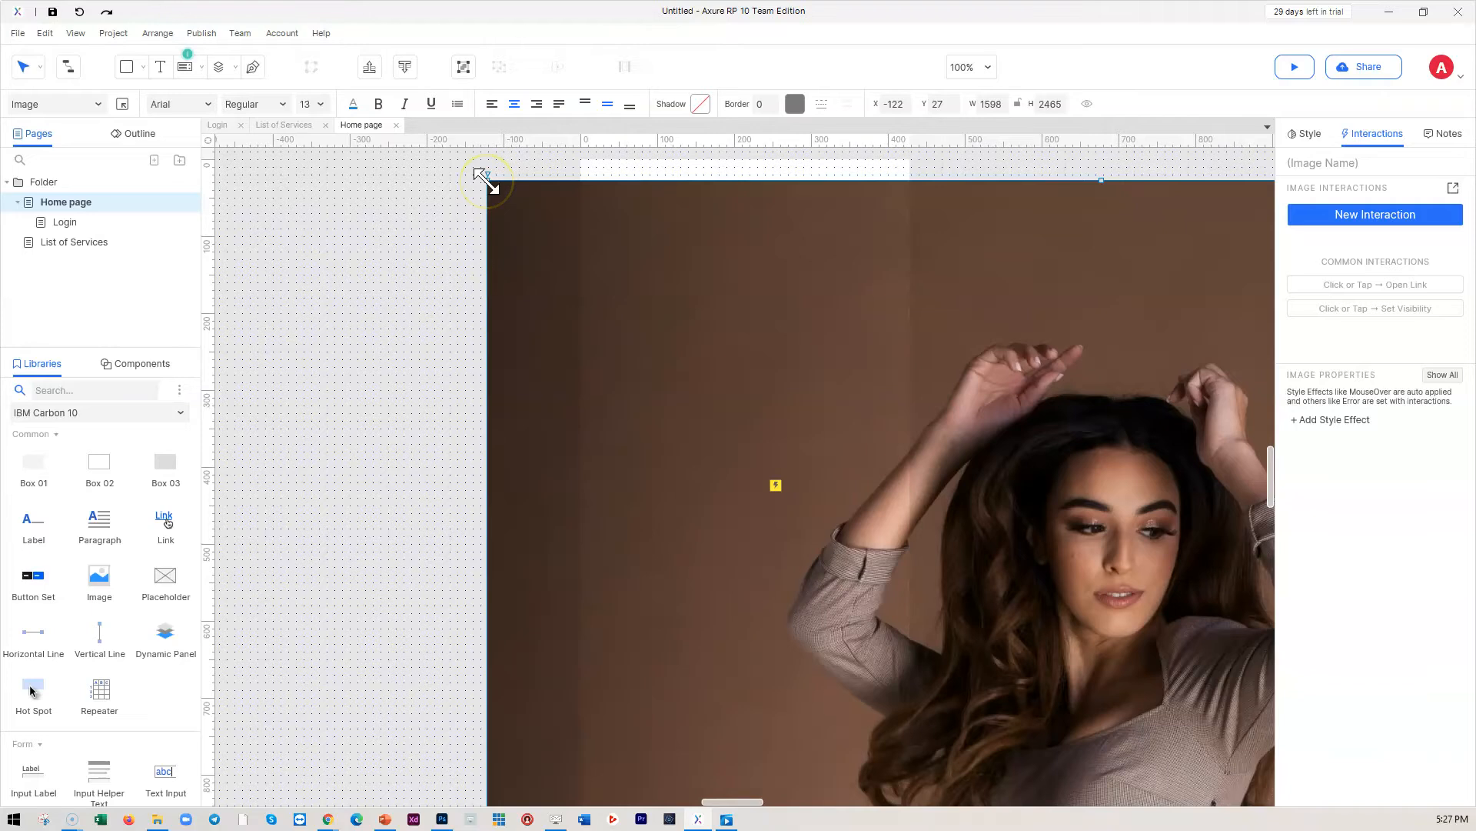
drag(486, 181, 659, 184)
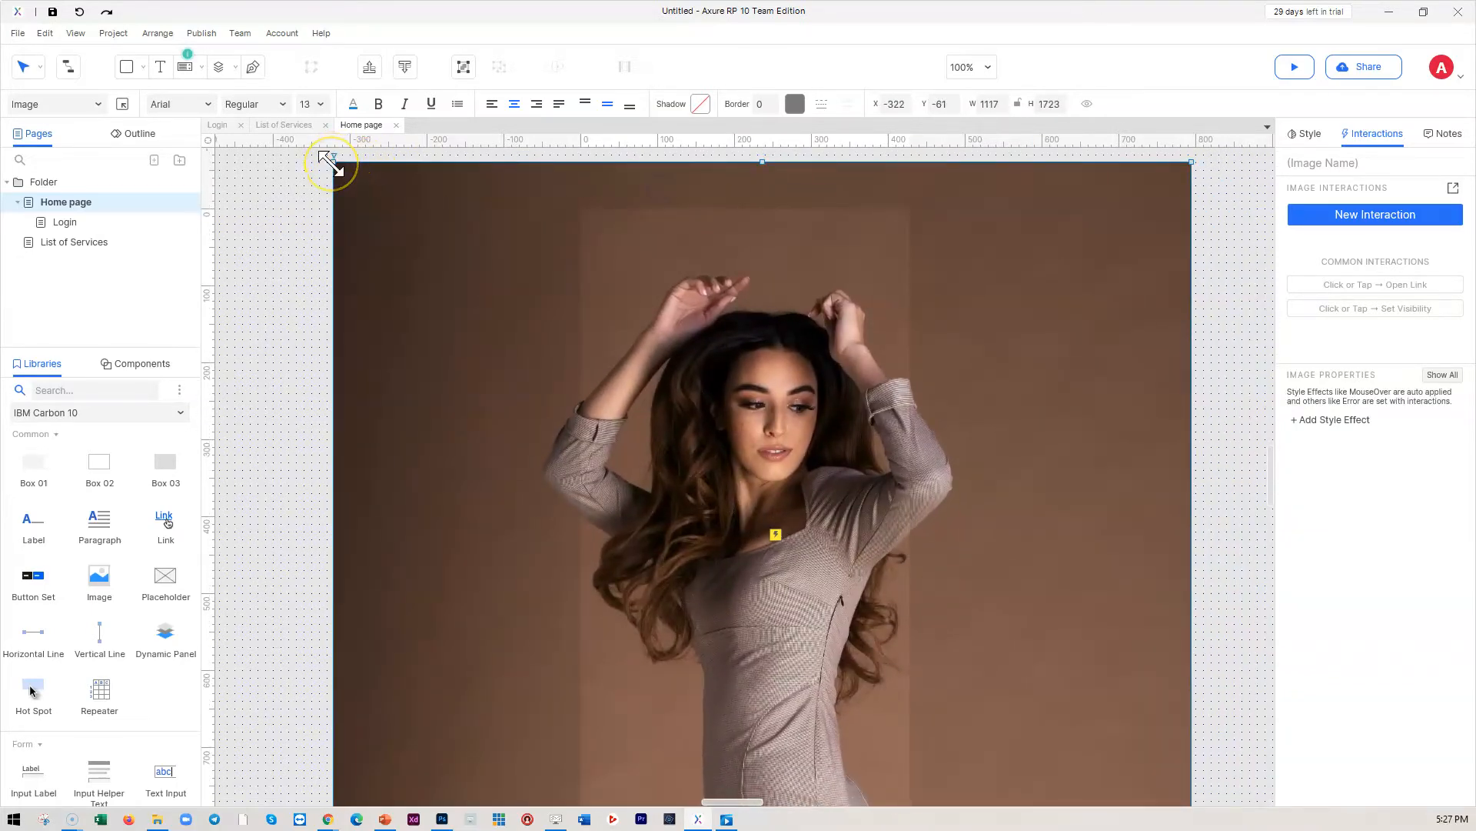
drag(336, 164, 846, 551)
drag(946, 633, 796, 284)
scroll(796, 284, down, 9)
scroll(795, 283, up, 6)
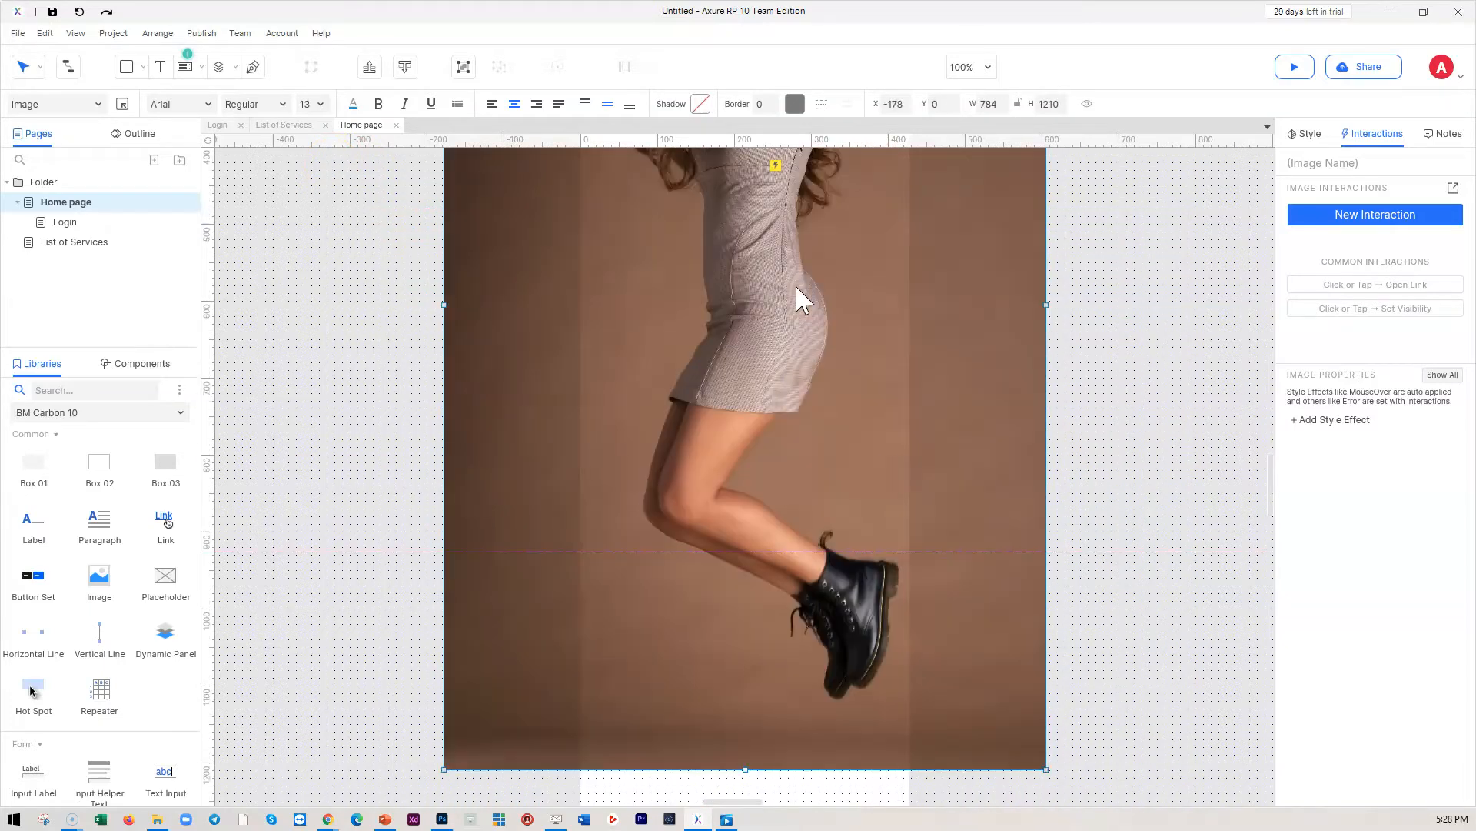
scroll(741, 427, up, 2)
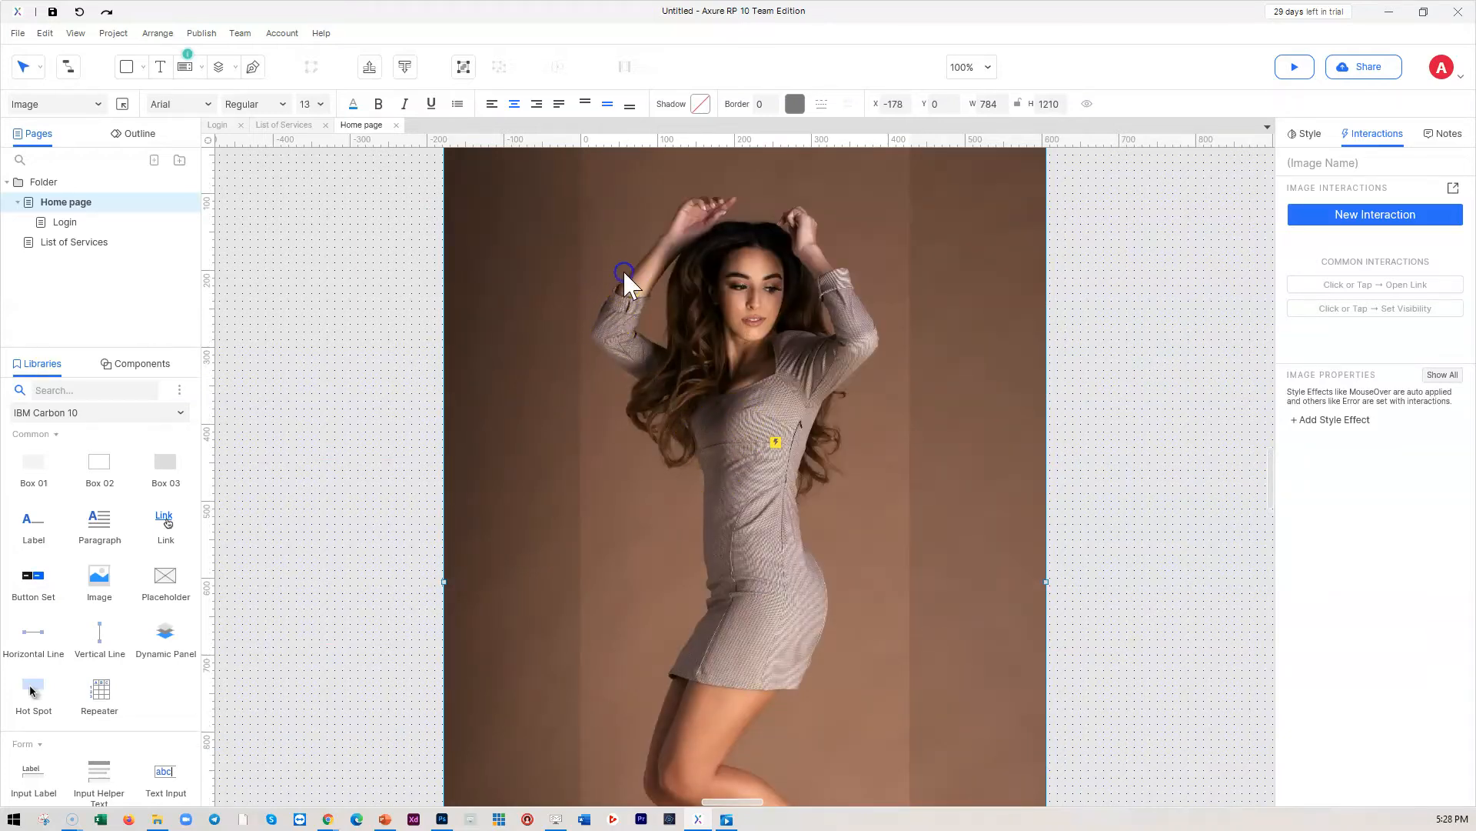
- Send the 784 px wide portrait photo behind the Home page button
click(404, 67)
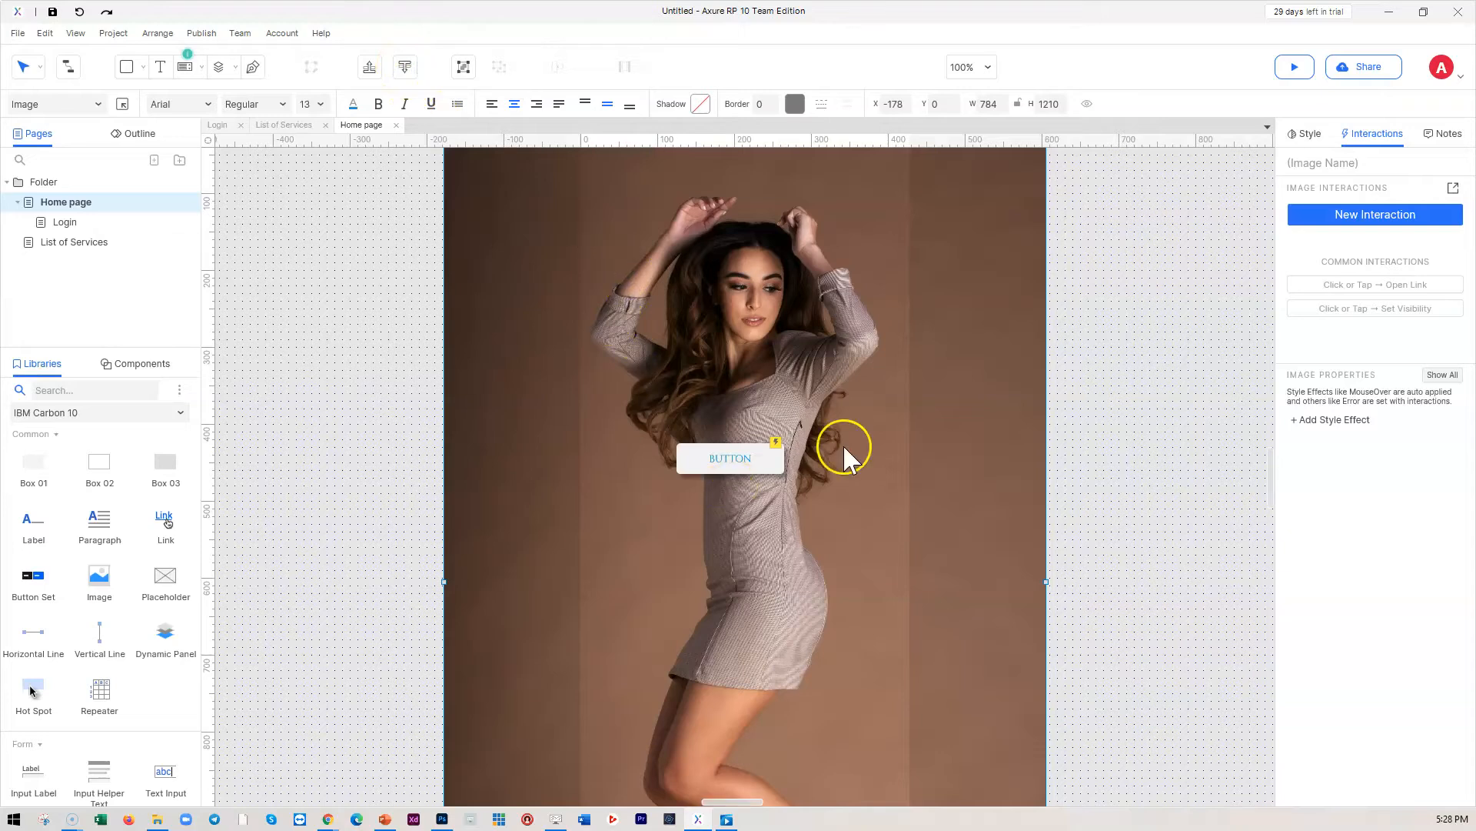
click(1111, 424)
scroll(745, 392, up, 3)
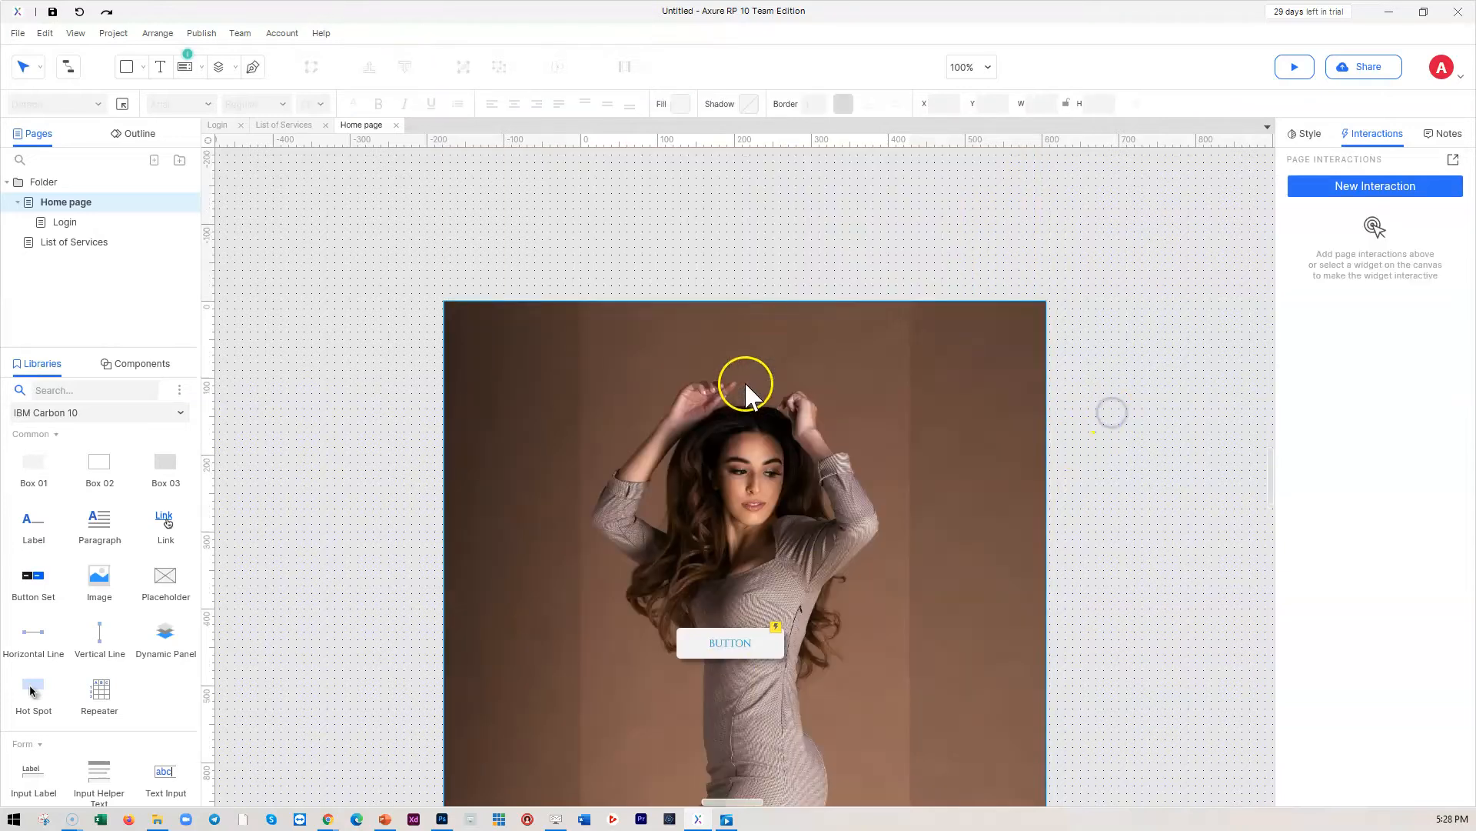
scroll(1012, 520, down, 3)
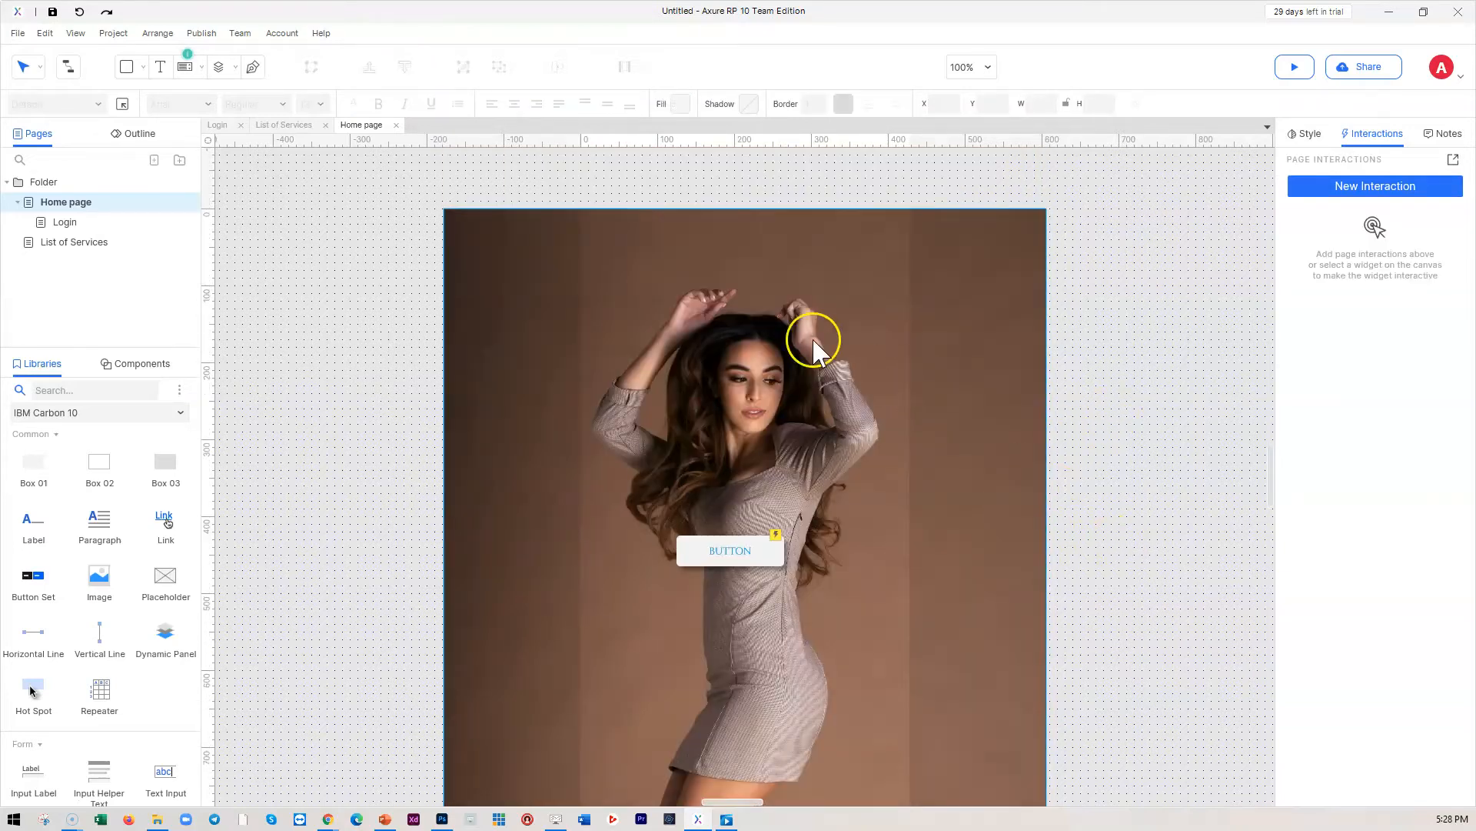
right_click(731, 307)
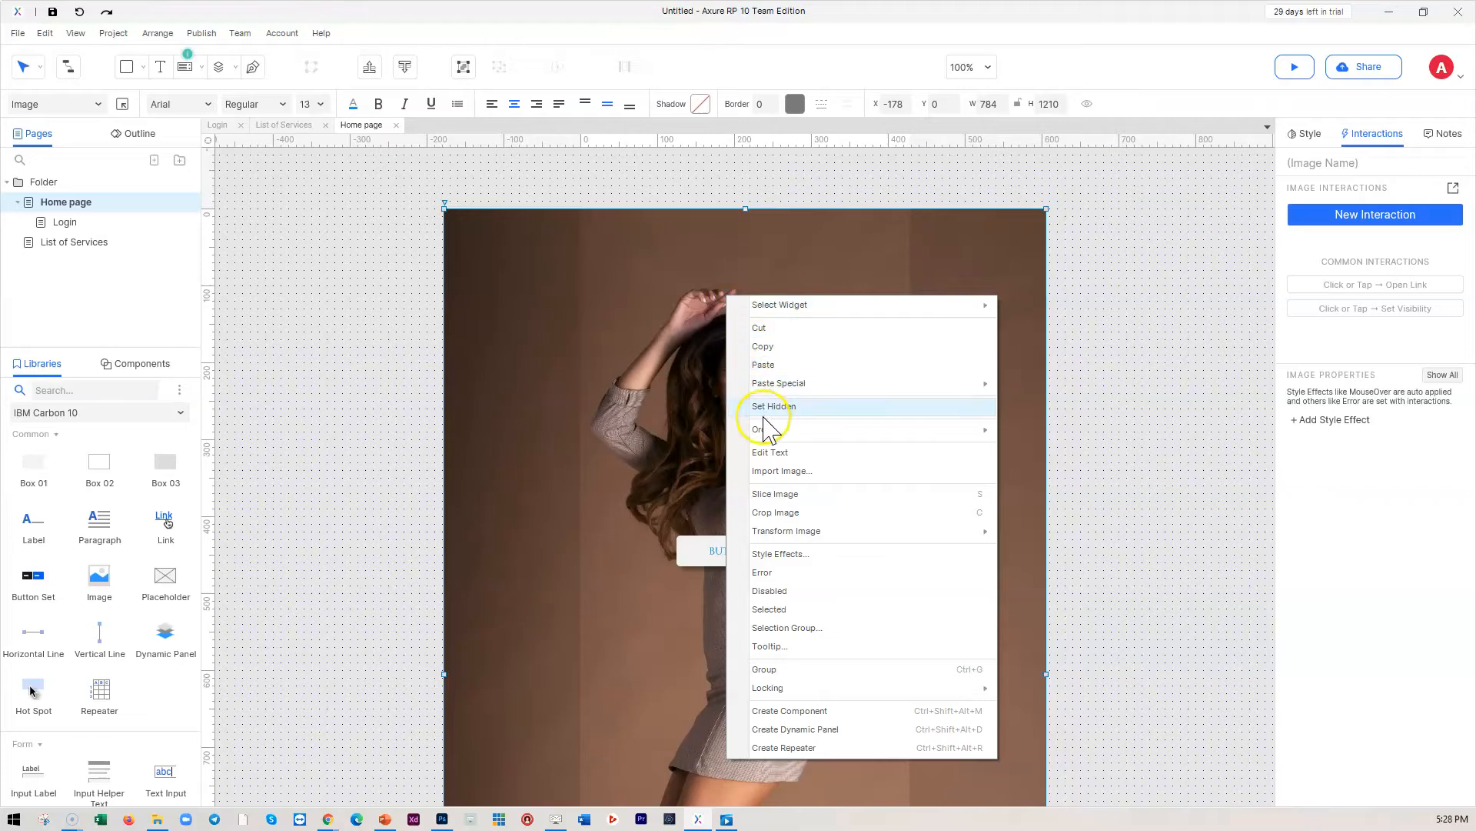
click(775, 513)
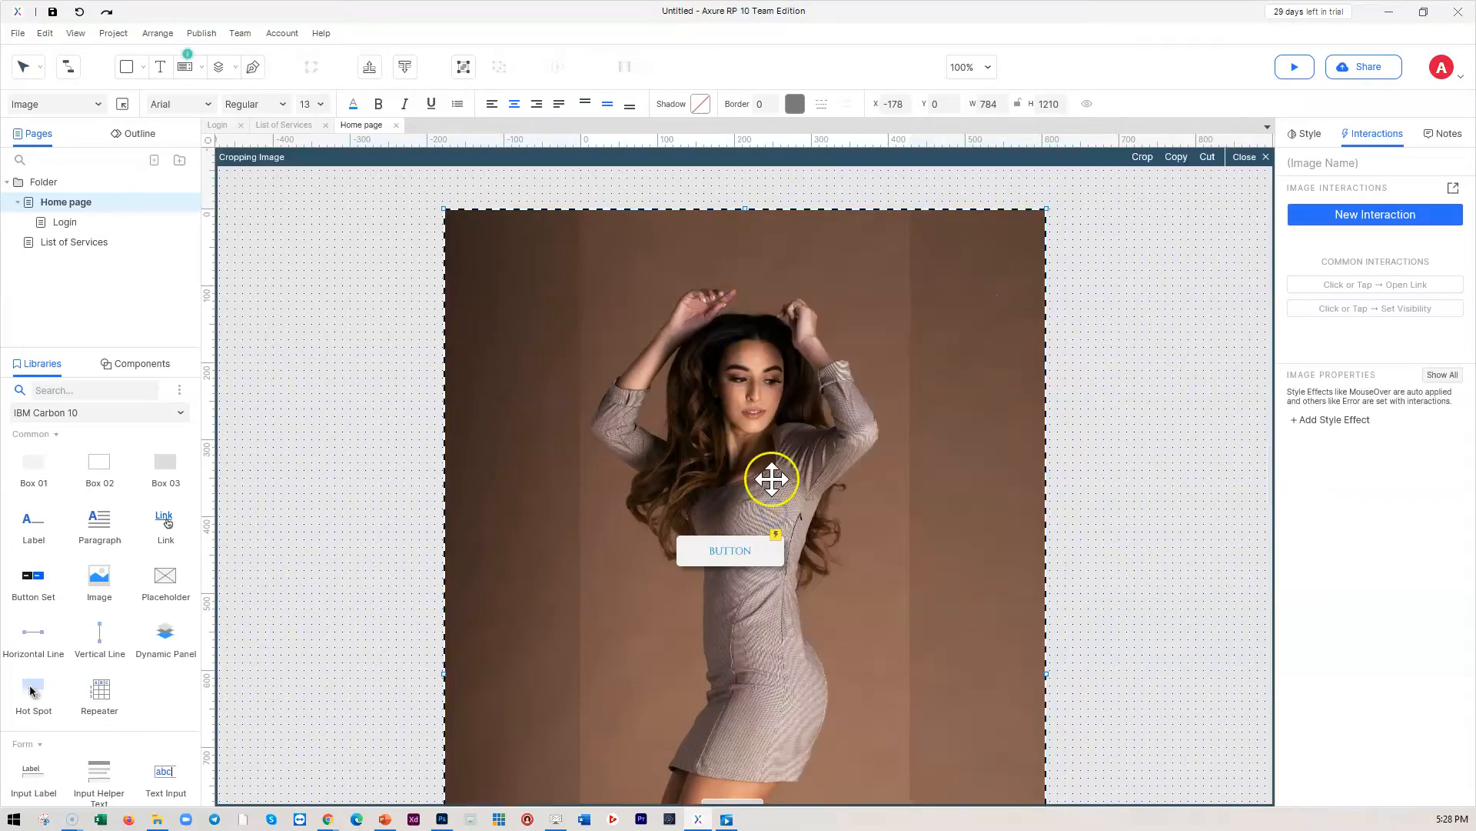
drag(439, 585, 579, 591)
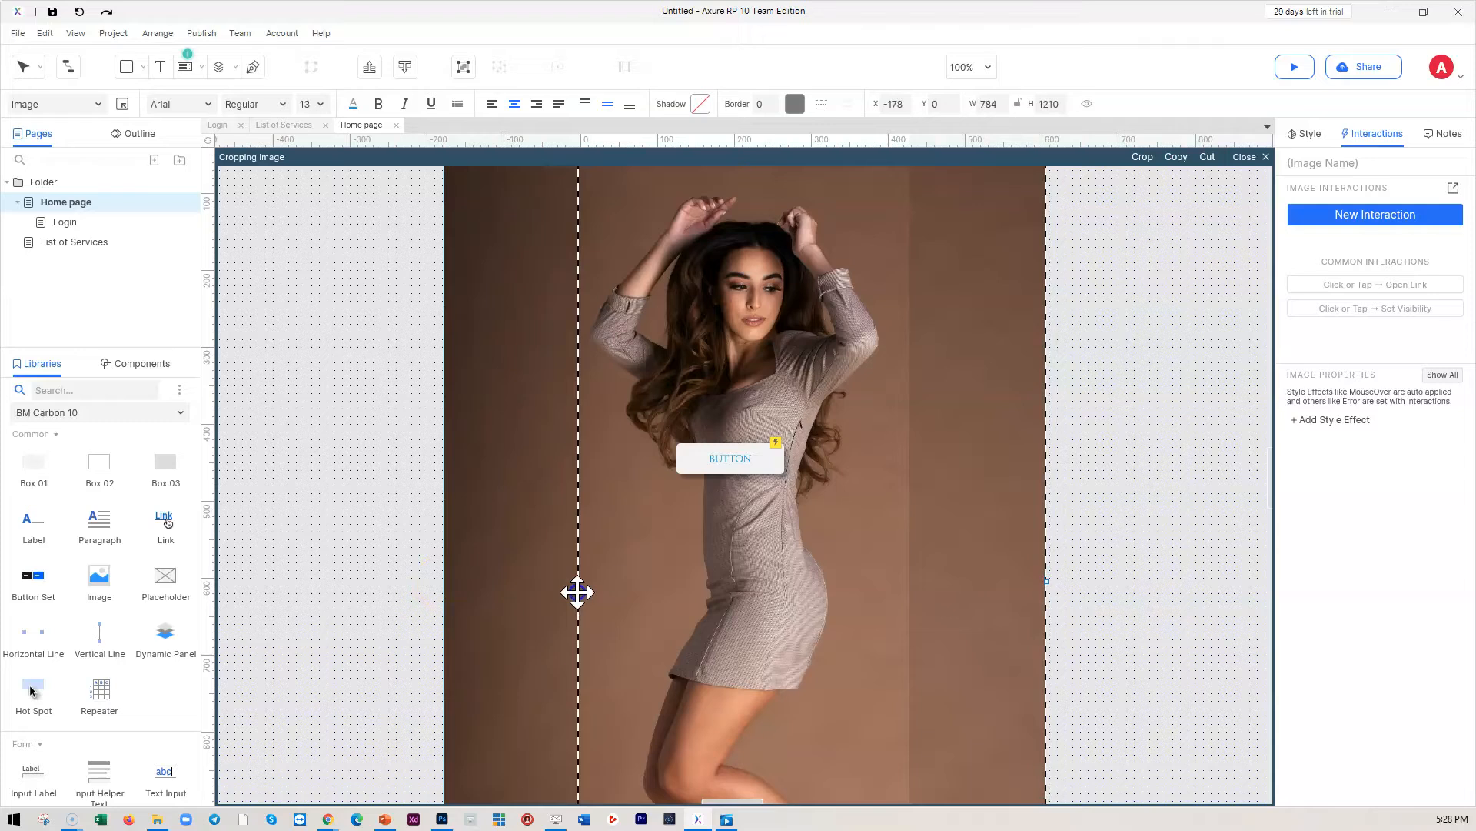
drag(1051, 588, 954, 579)
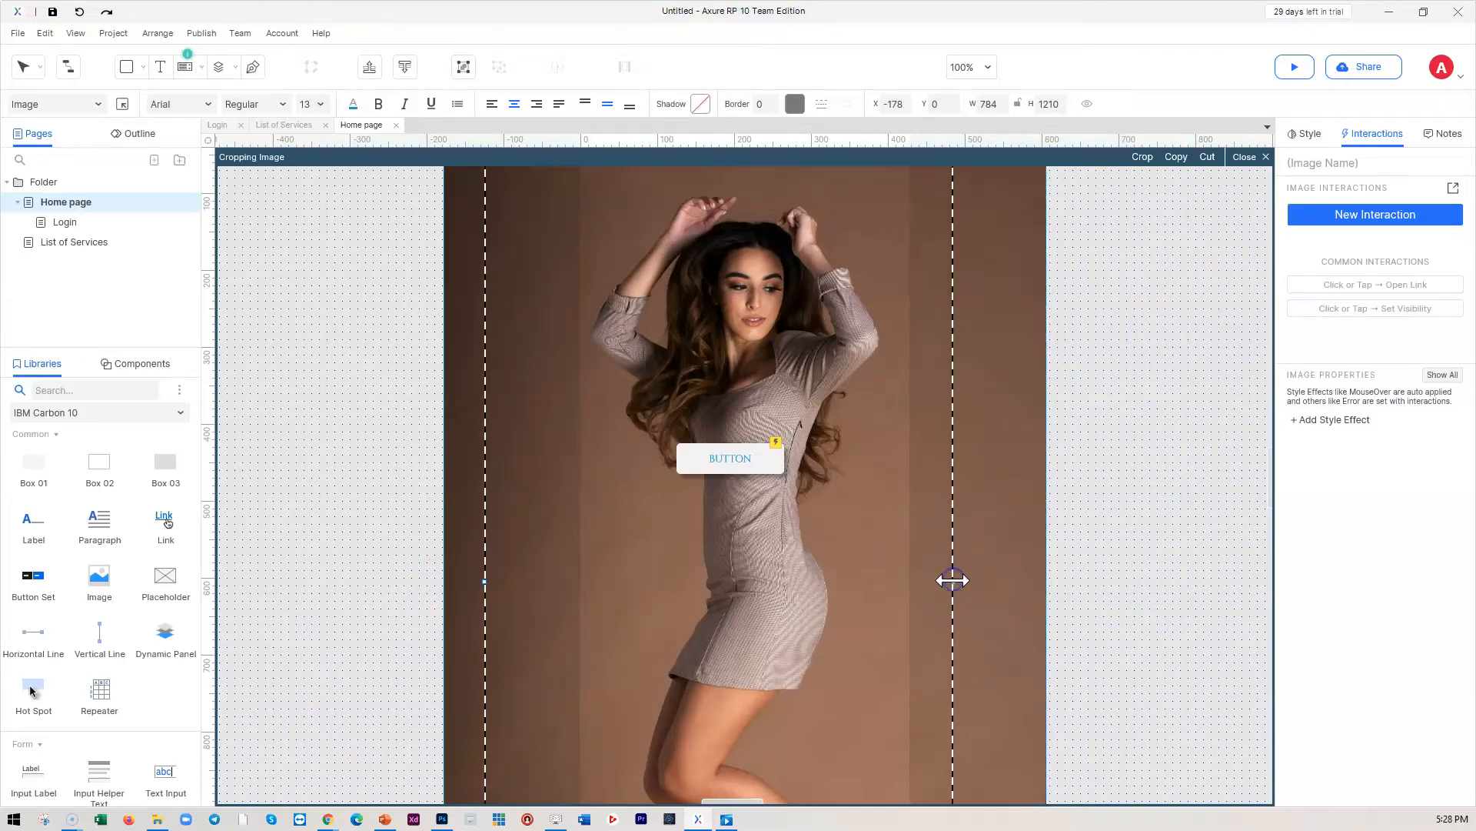
key(Escape)
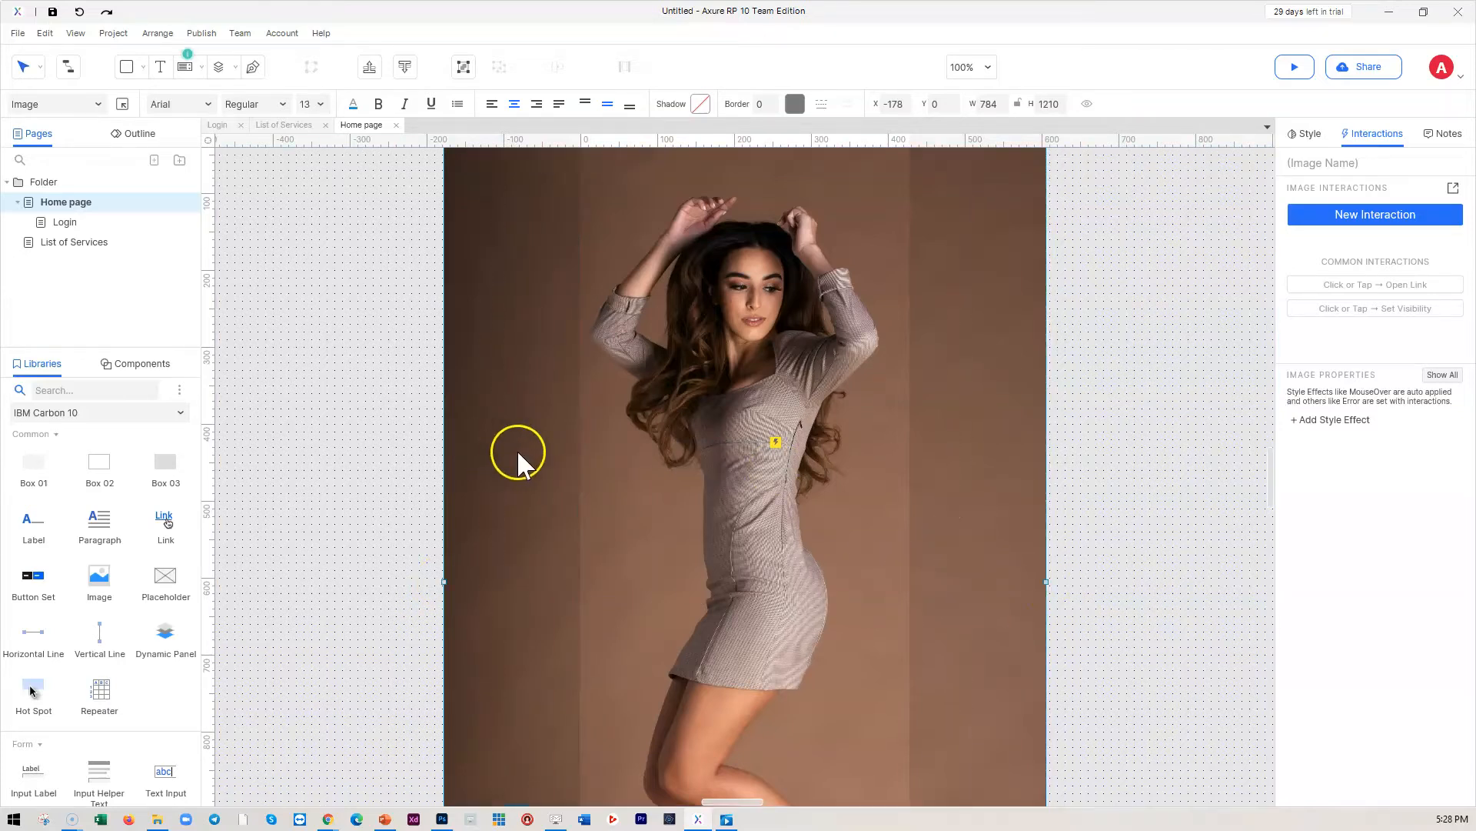
- Cut the full-height section lying over the page out of the portrait photo and delete the leftover side strips
right_click(494, 328)
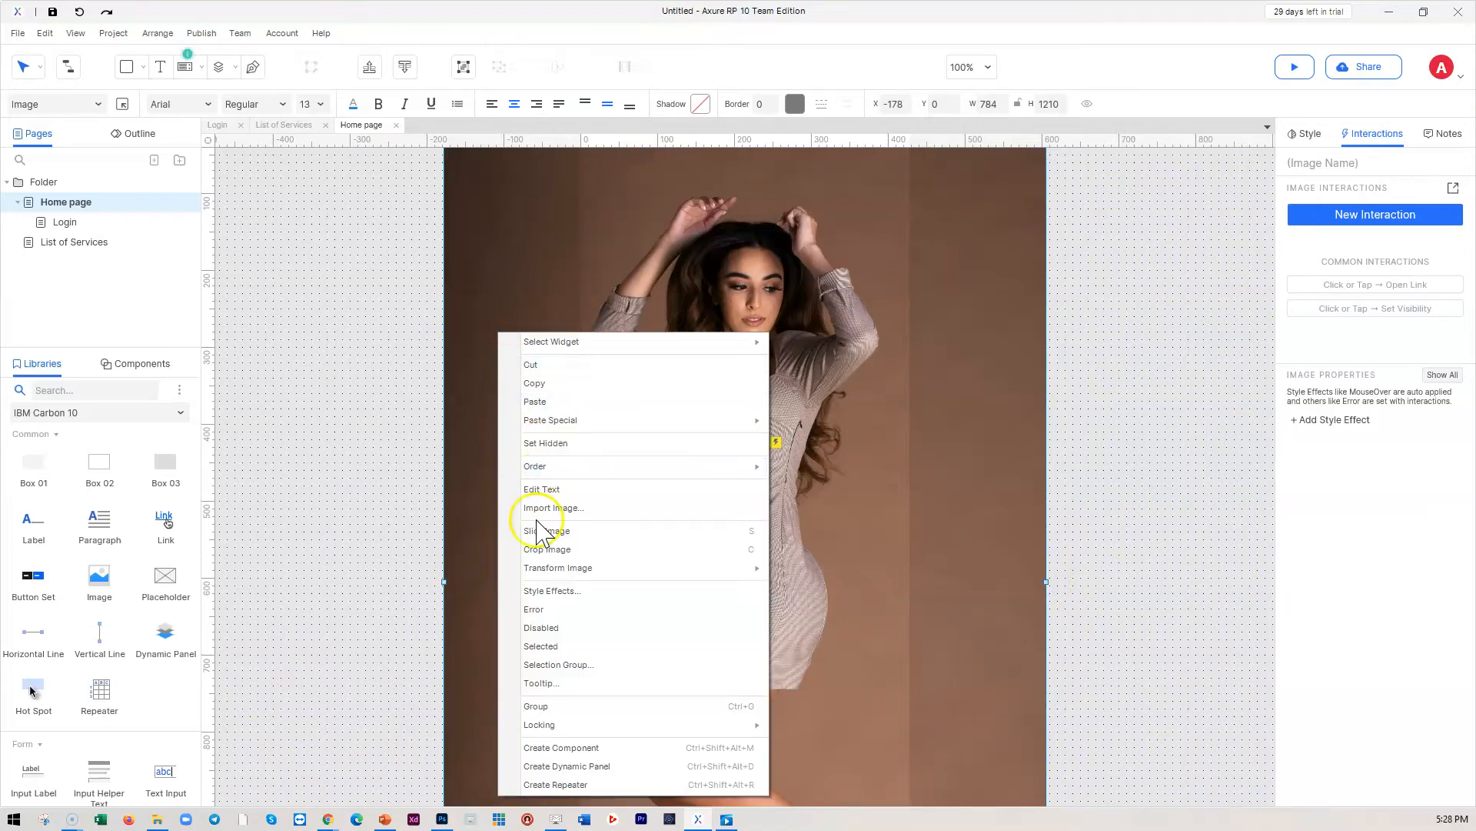
click(544, 550)
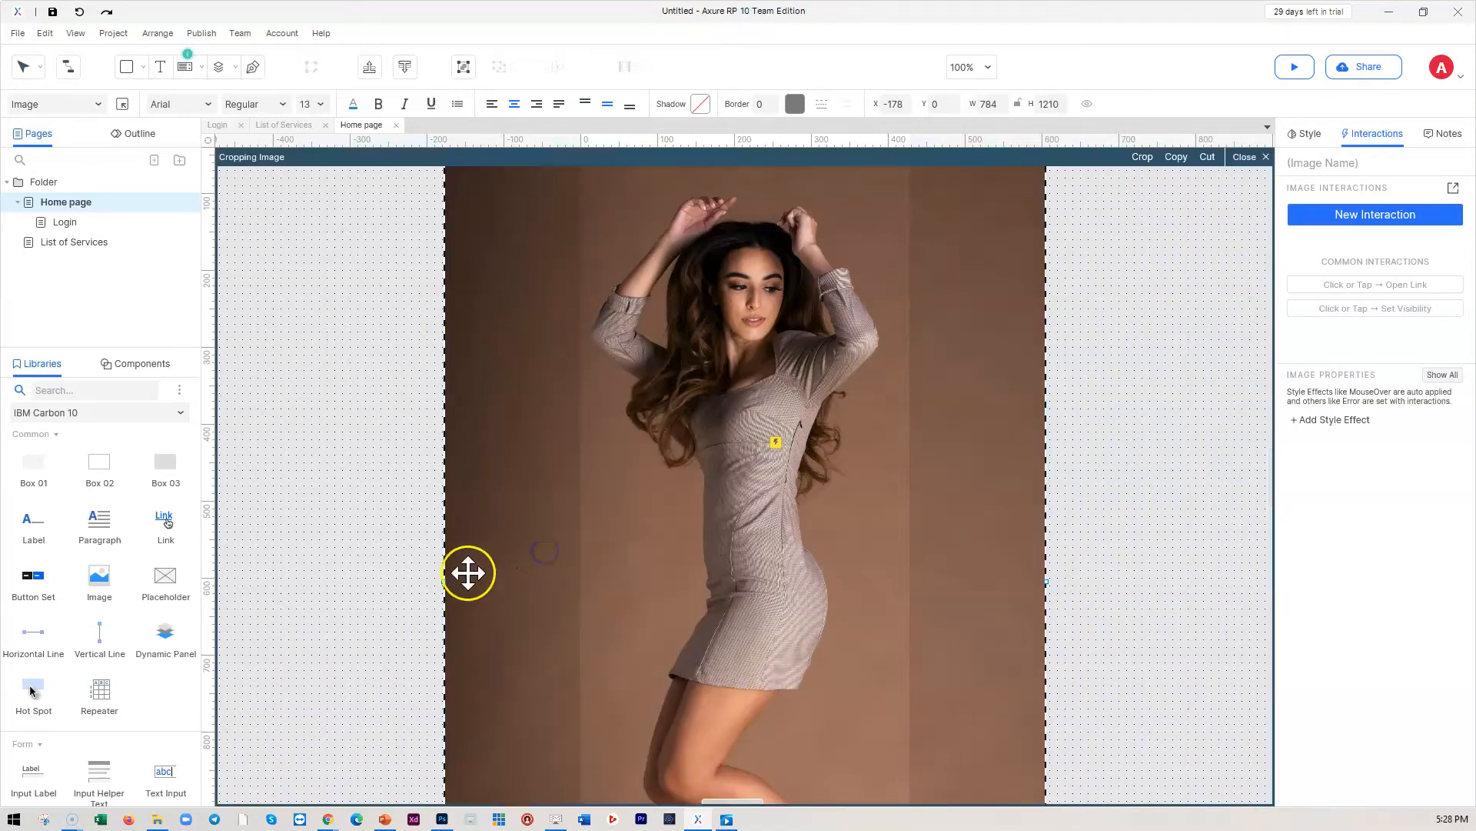
drag(443, 583, 578, 599)
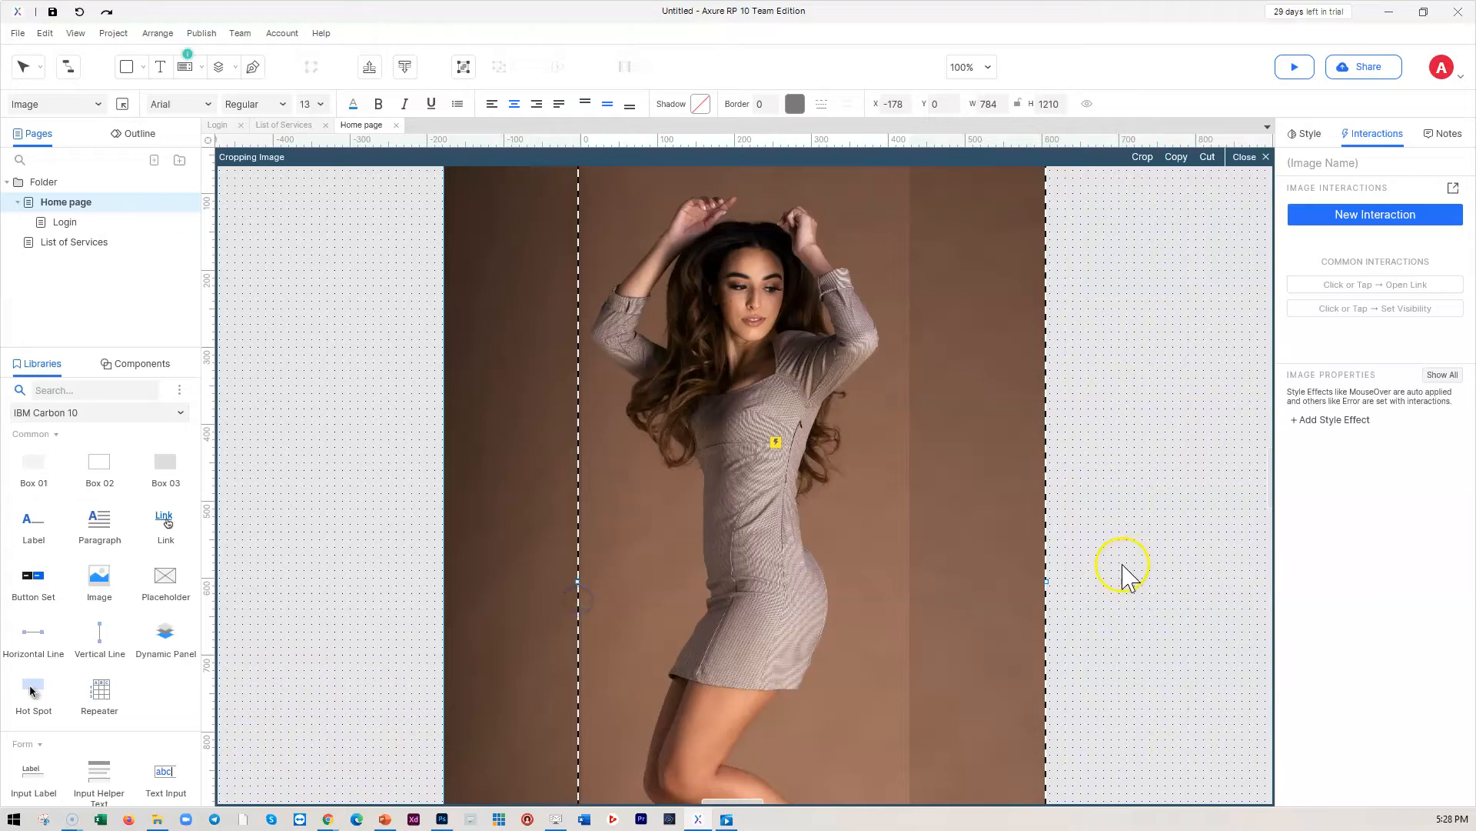
drag(1044, 582, 912, 592)
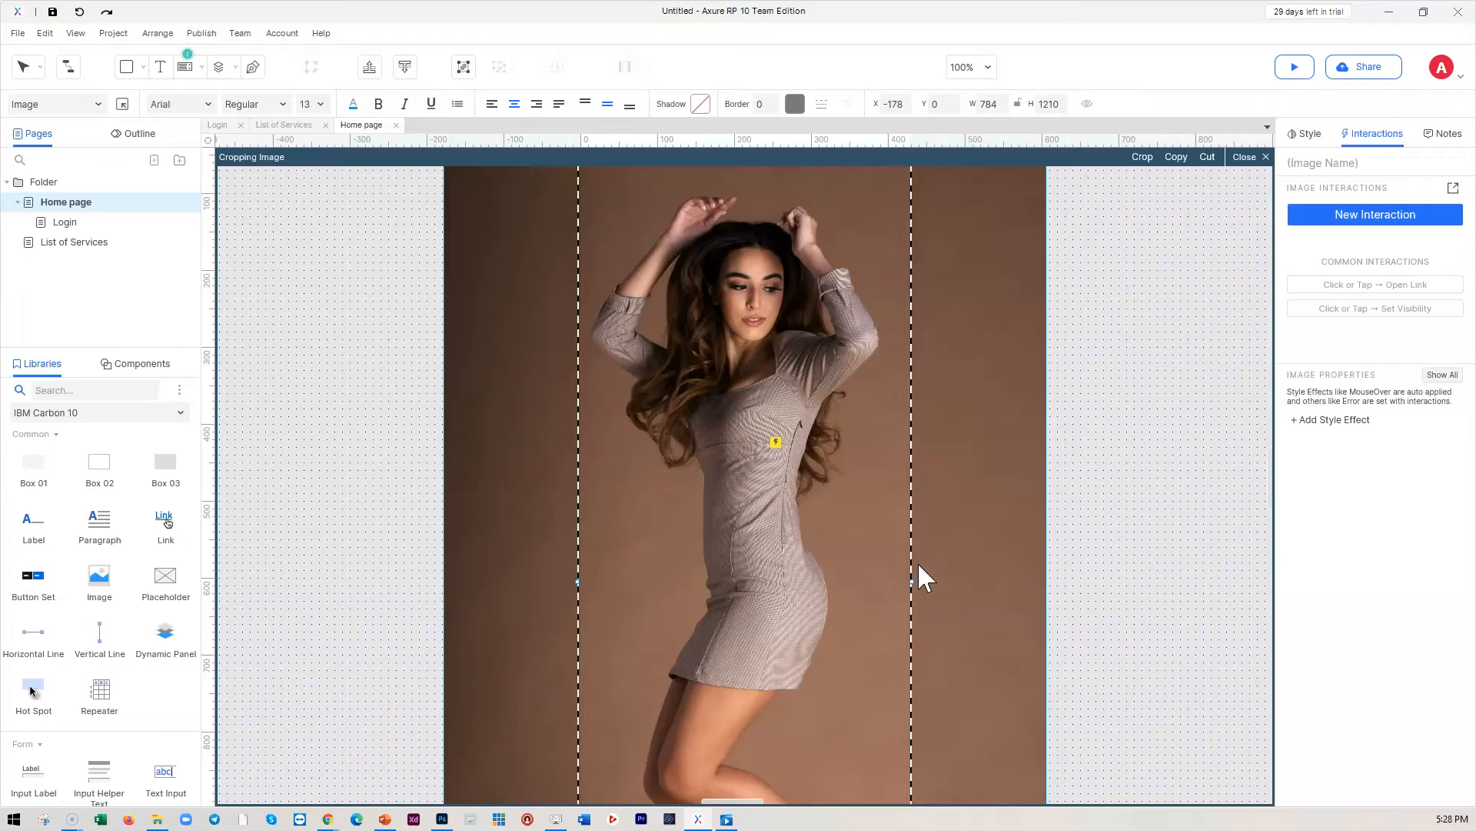
click(916, 564)
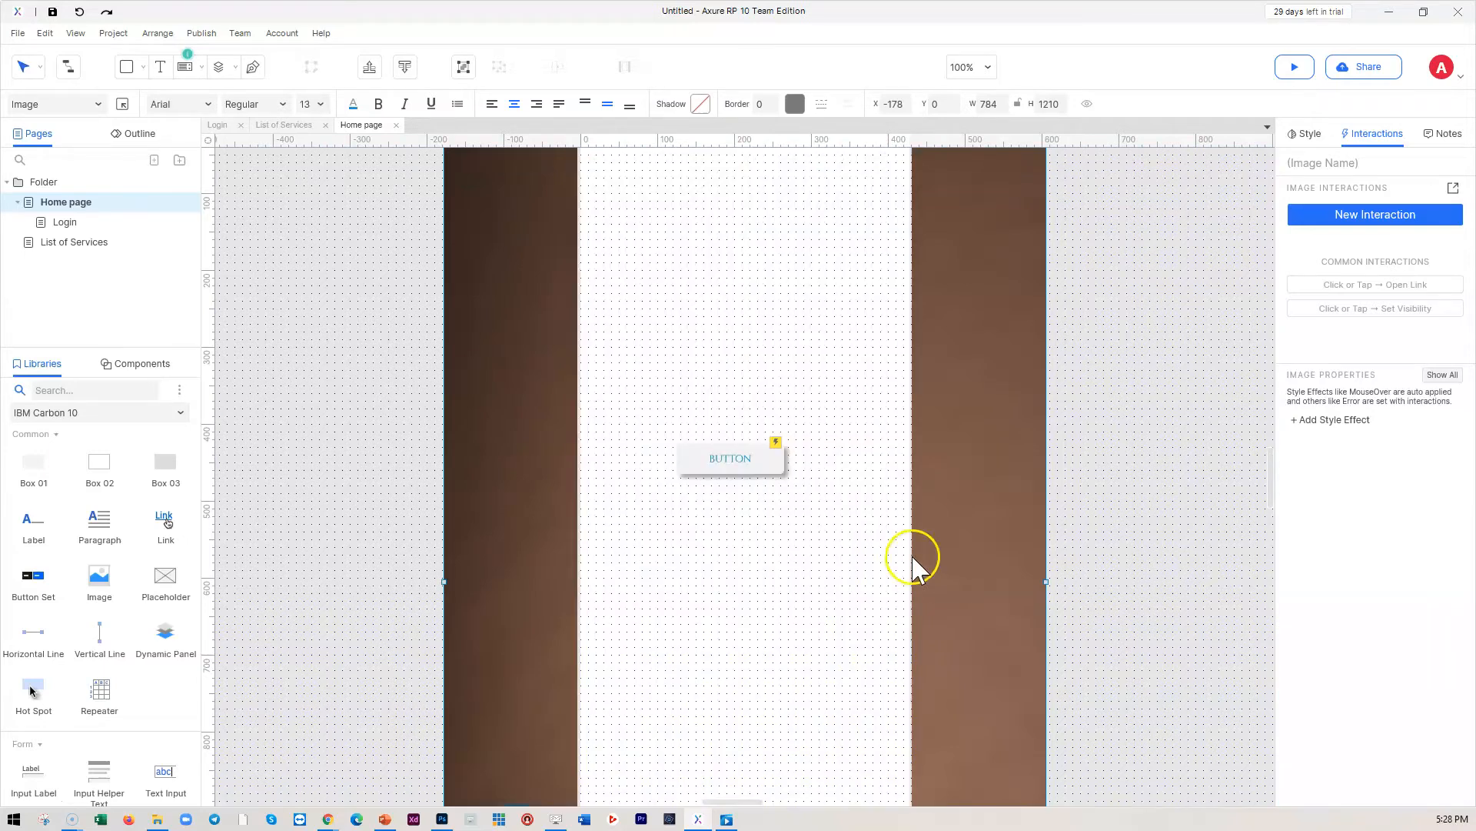
key(Delete)
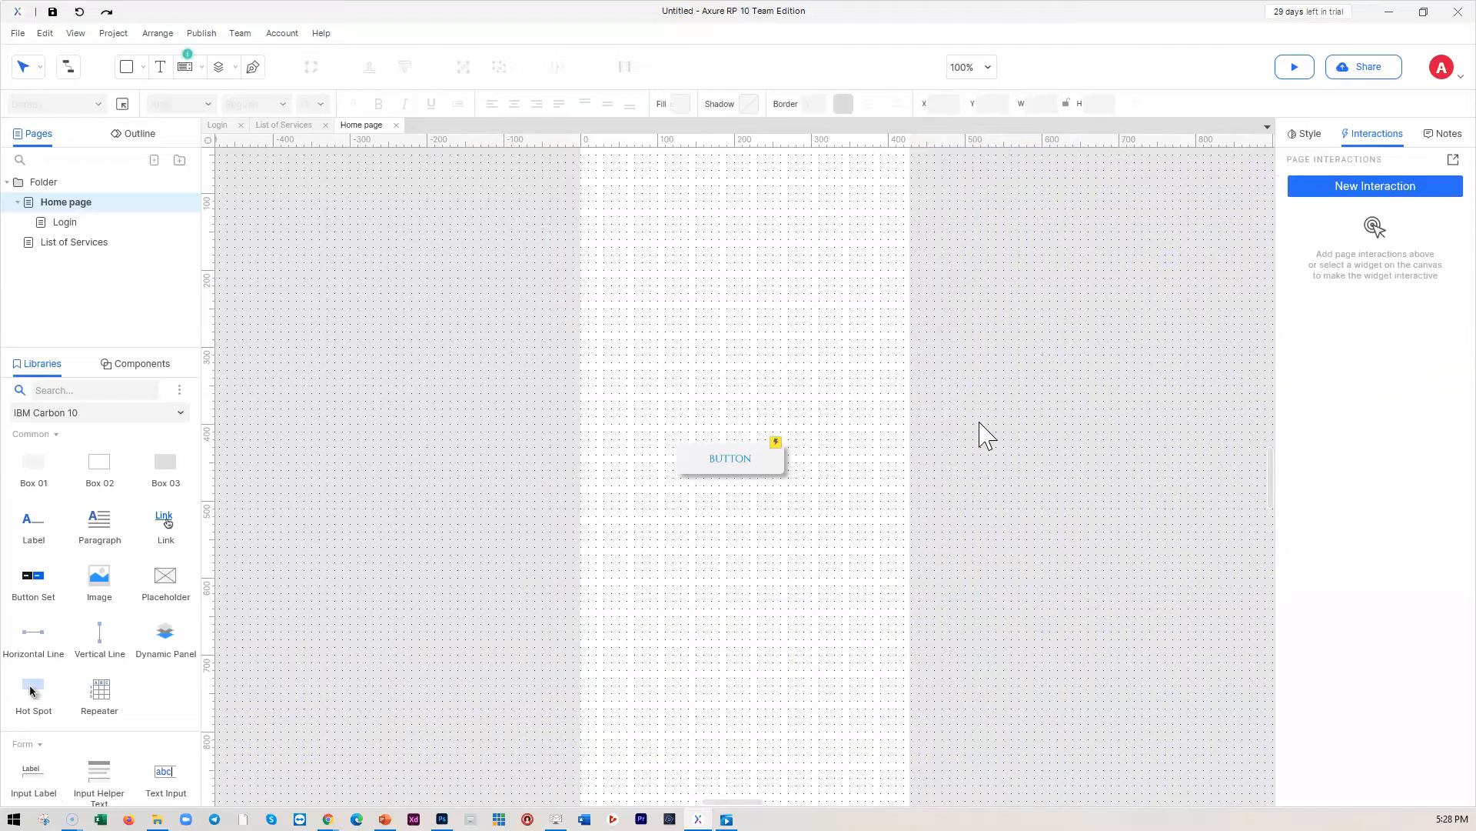
- Paste the cut photo section, position it at X -3, Y 0 and send it behind the button
key(ctrl+v)
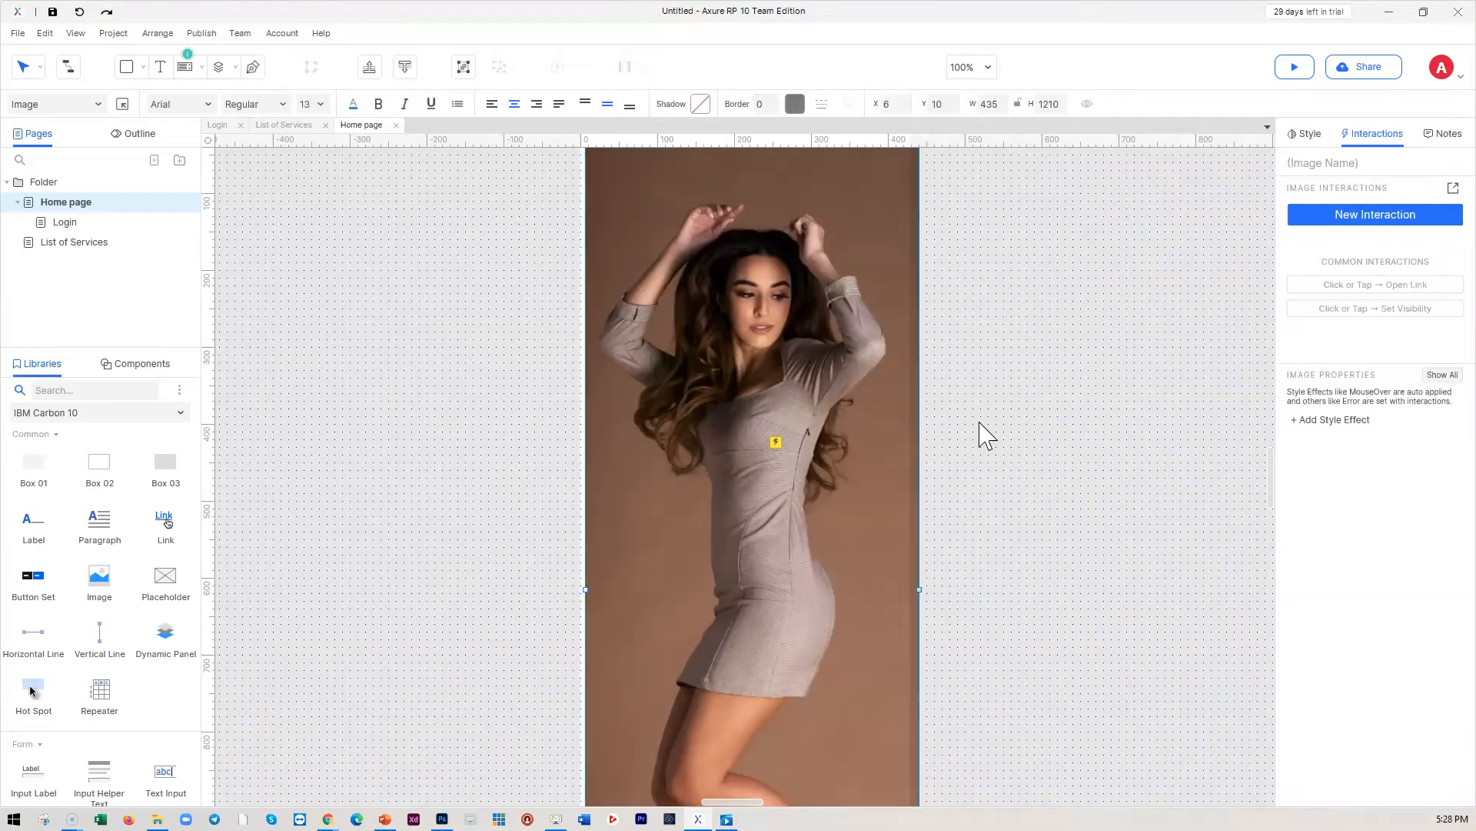
drag(830, 451, 810, 467)
scroll(824, 458, up, 3)
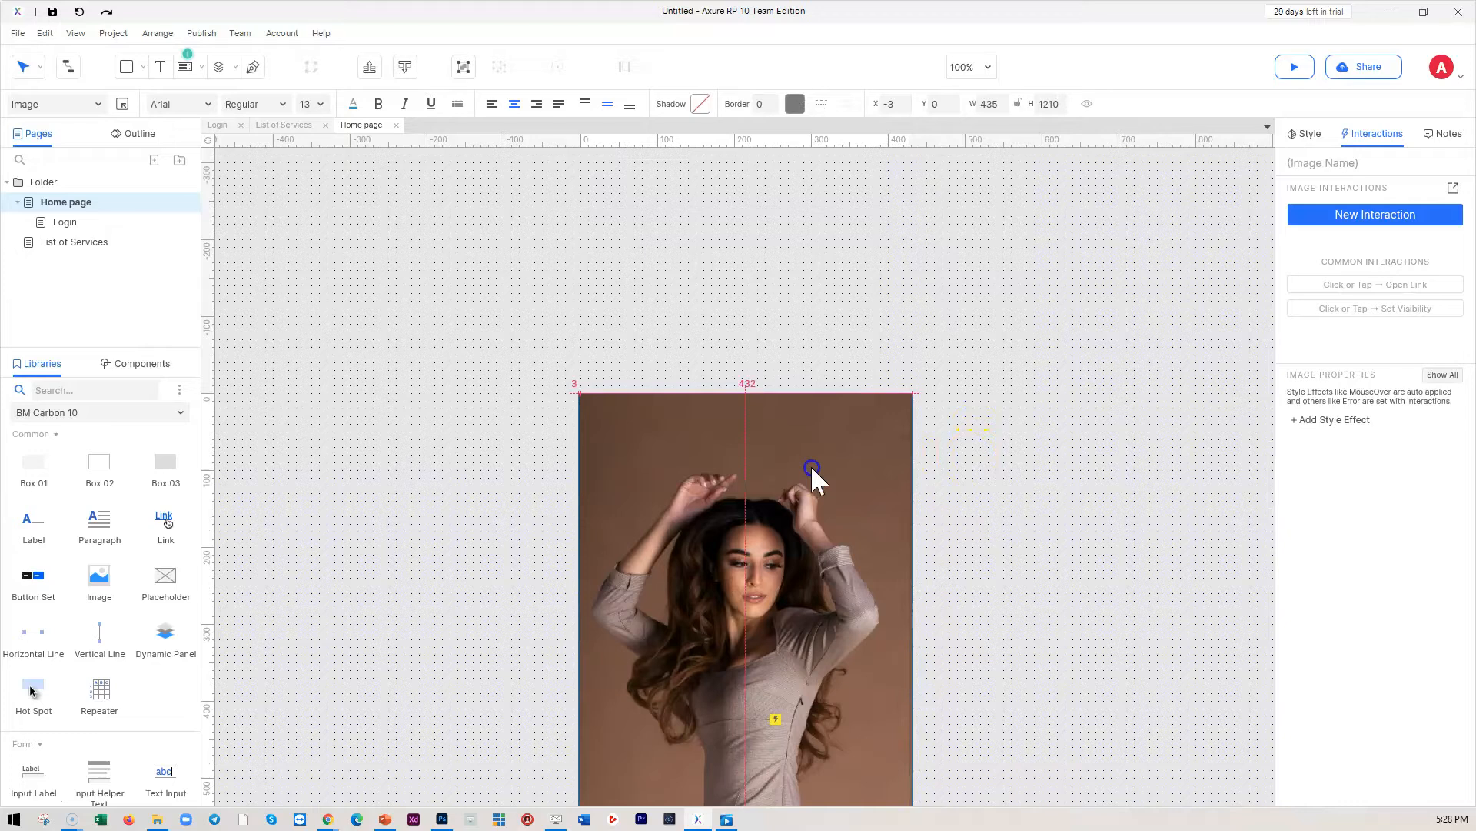
click(405, 67)
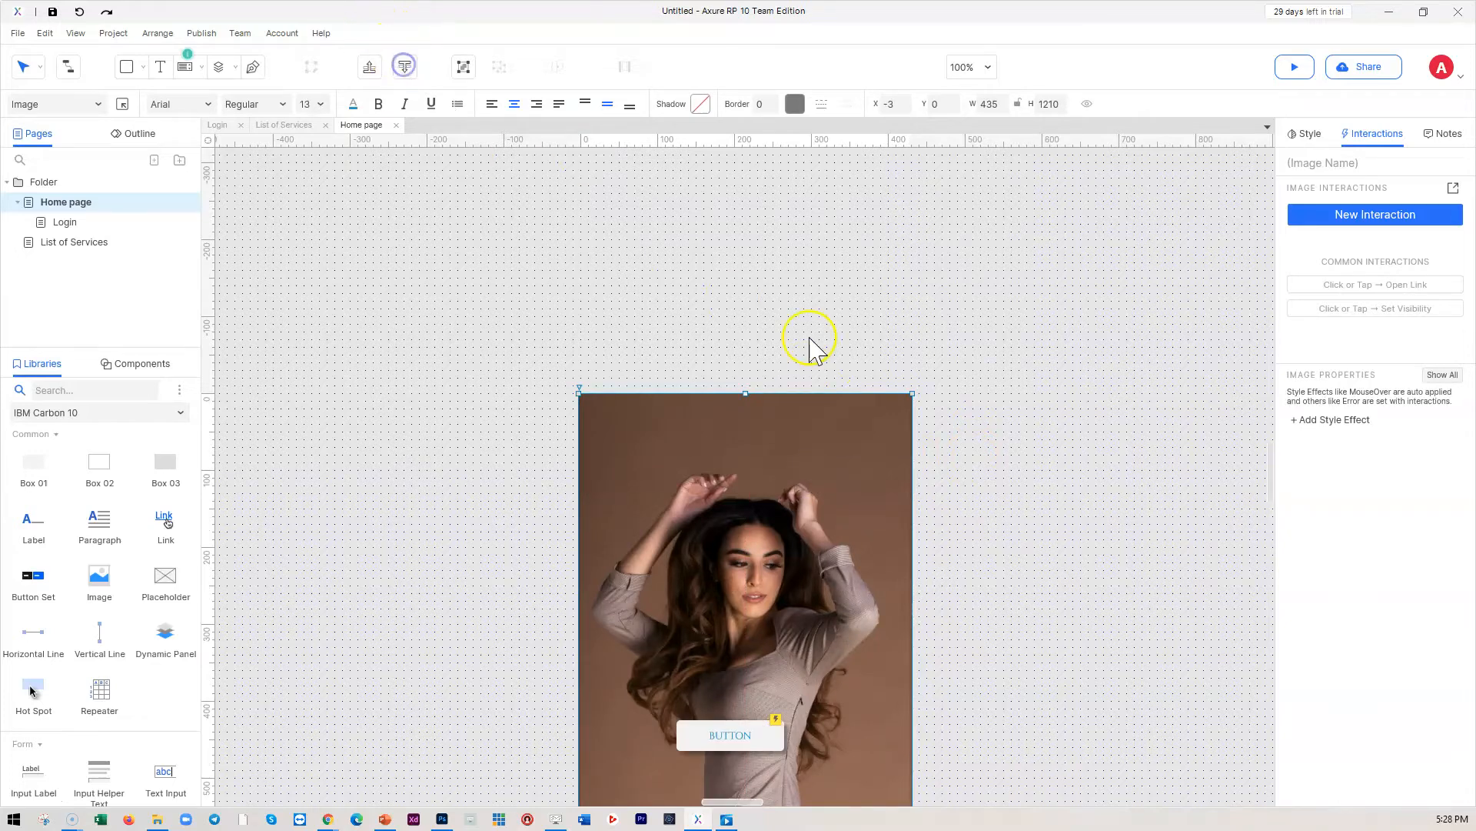
click(1072, 469)
scroll(1075, 473, down, 3)
scroll(1029, 481, down, 2)
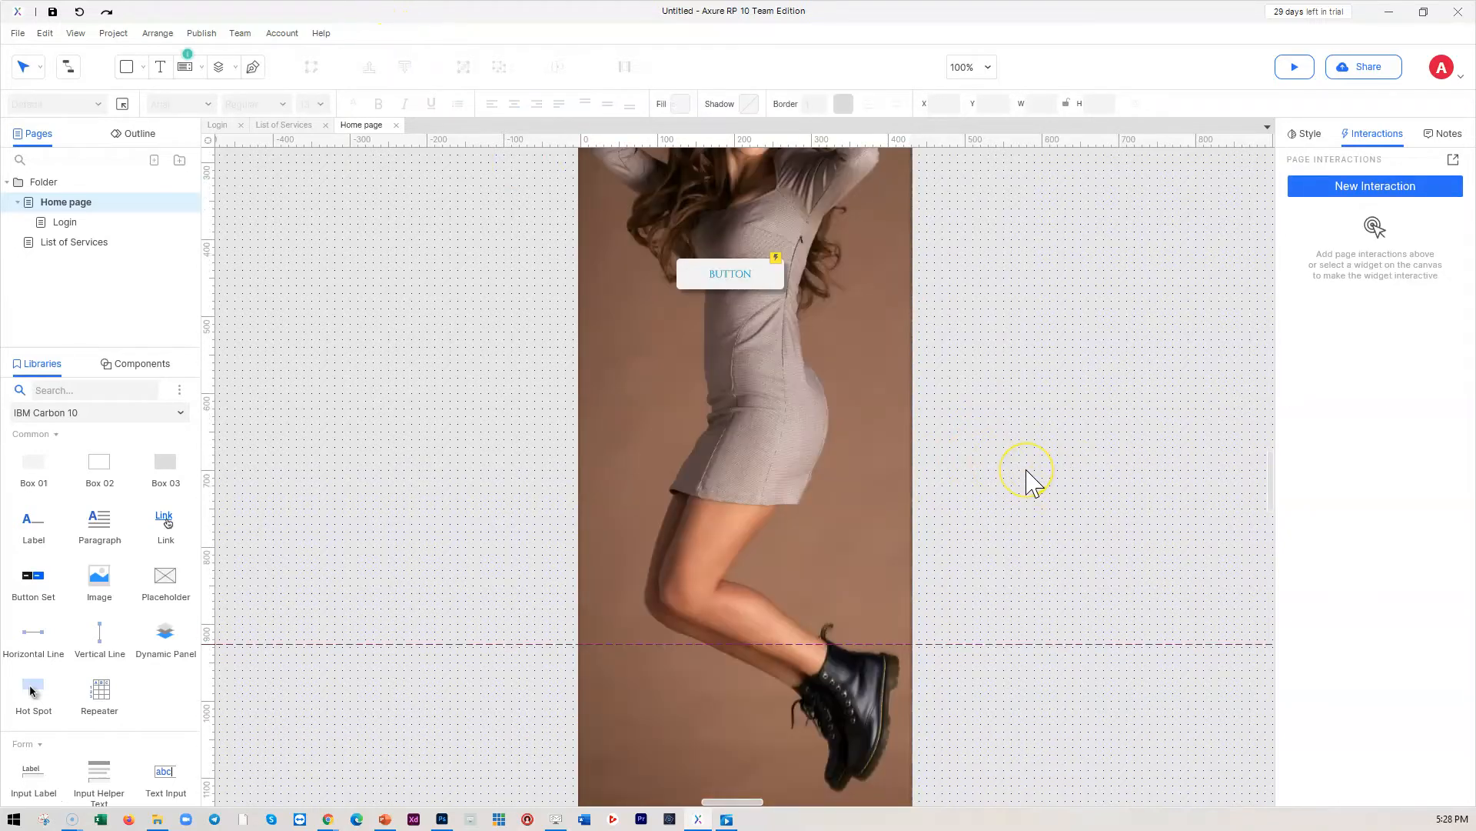
scroll(1029, 481, up, 4)
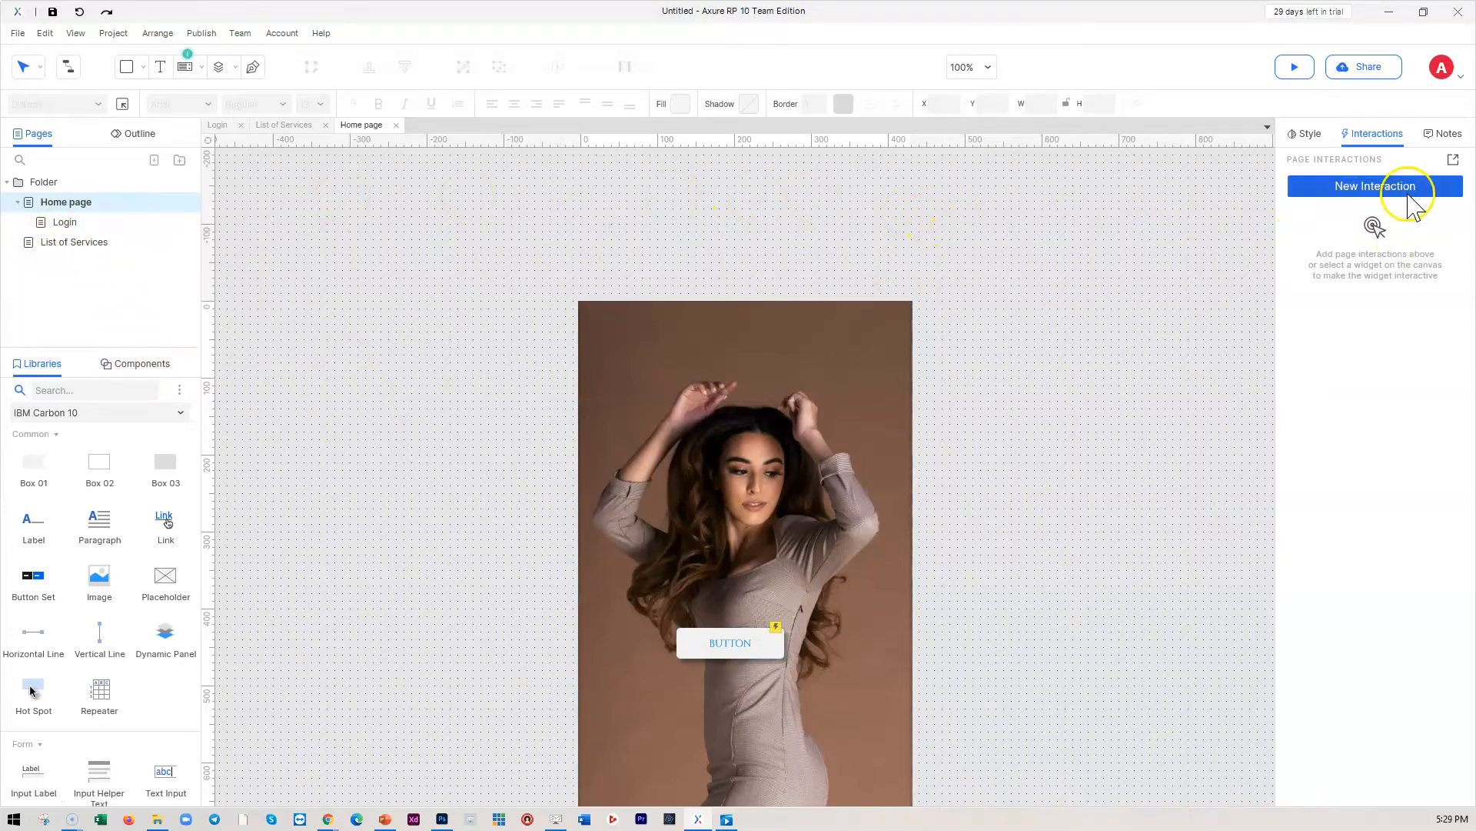
- Preview the Home page in the browser, follow its button to List of Services and compare with the earlier preview
click(1298, 71)
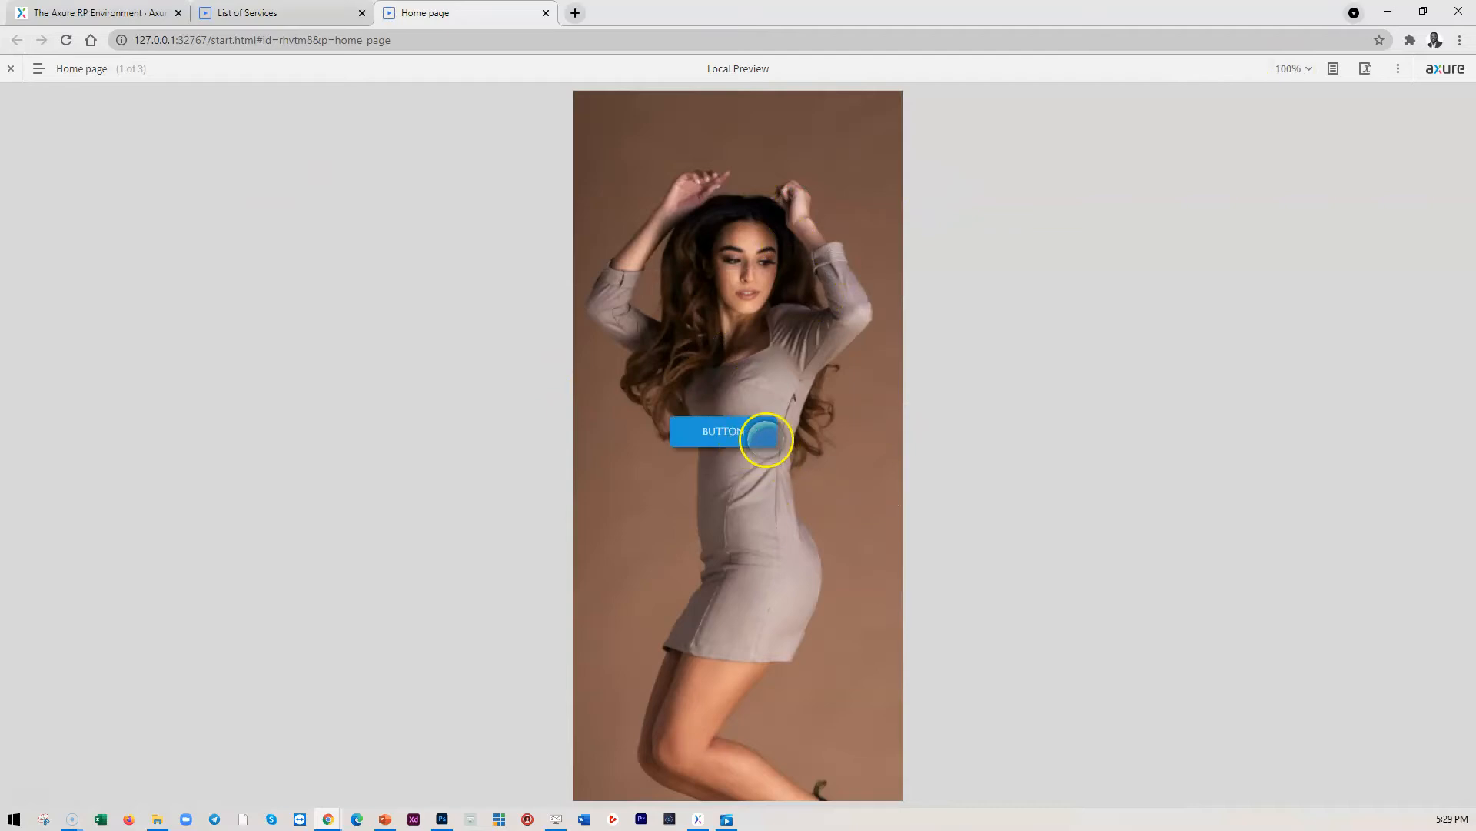
click(734, 432)
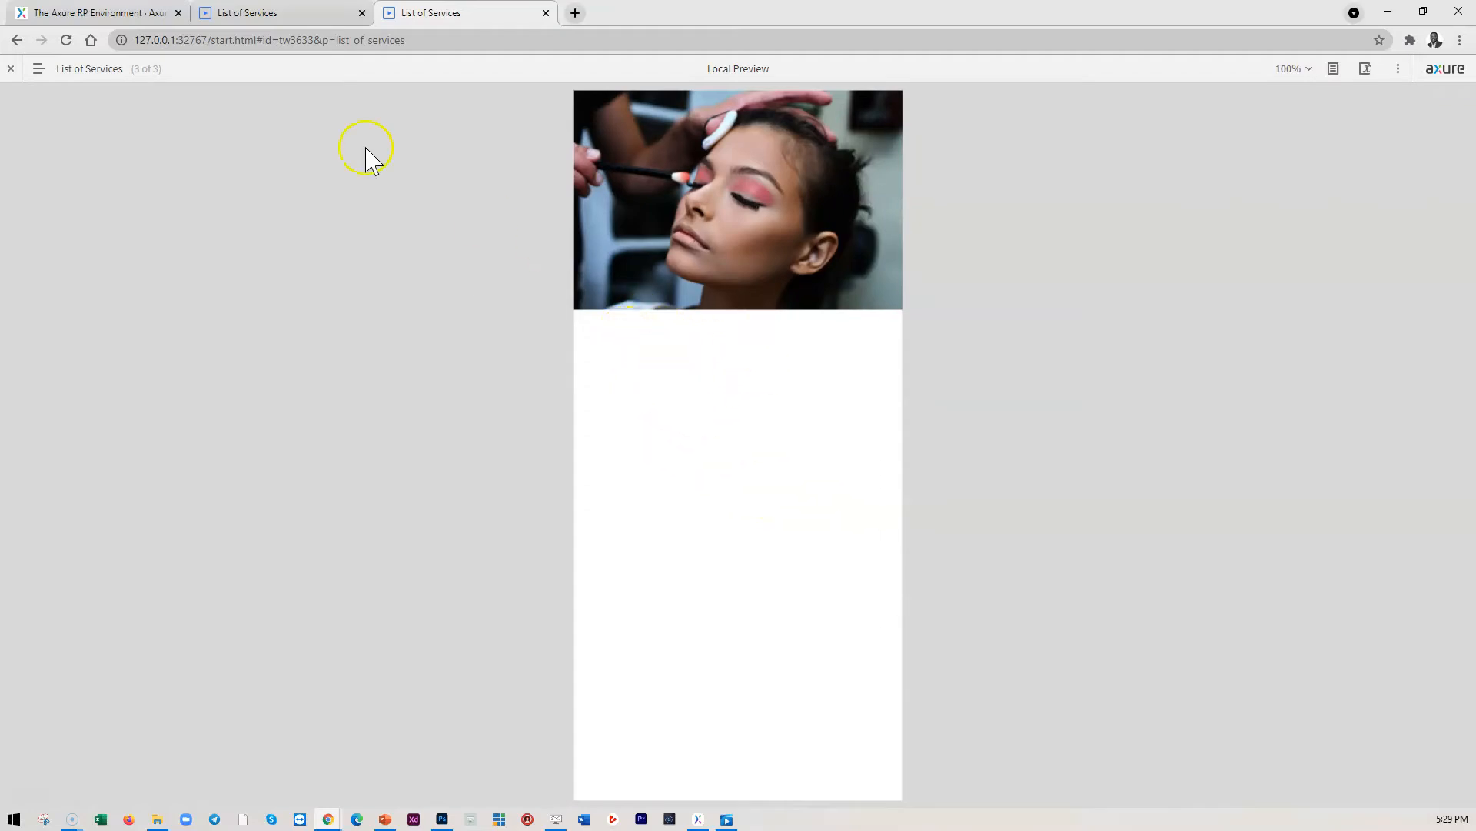
click(293, 15)
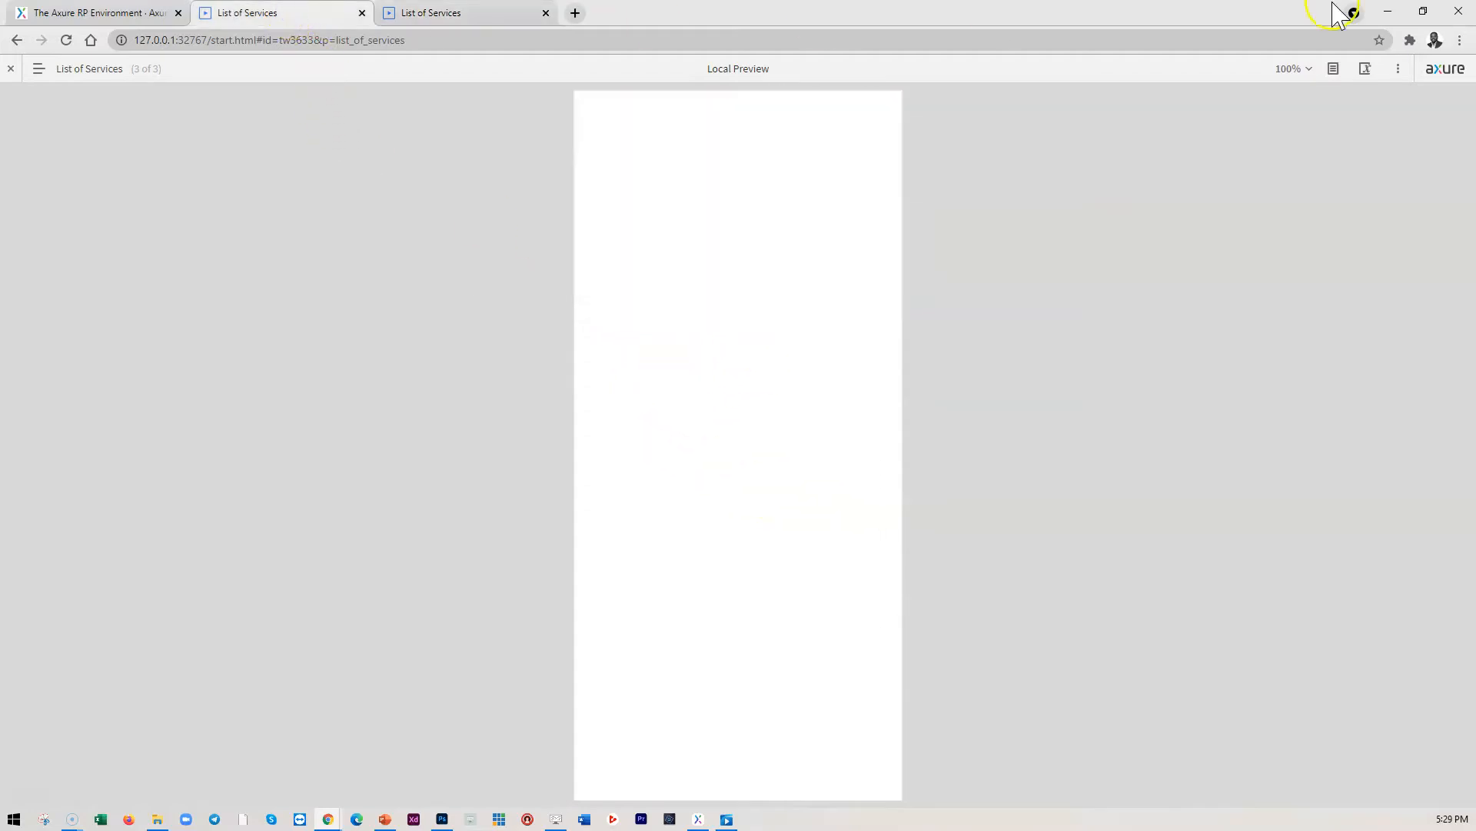
click(462, 13)
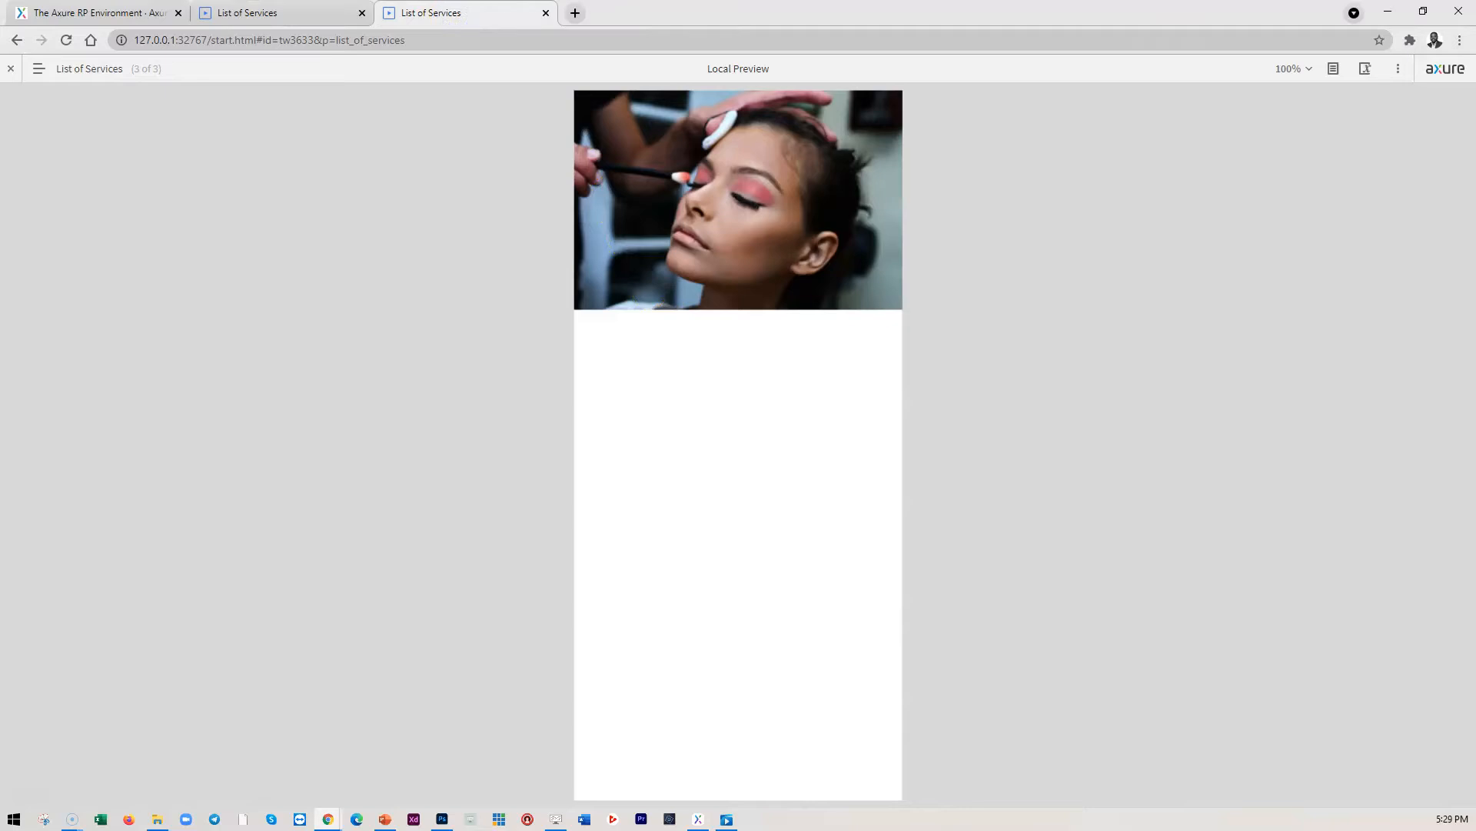
click(1389, 11)
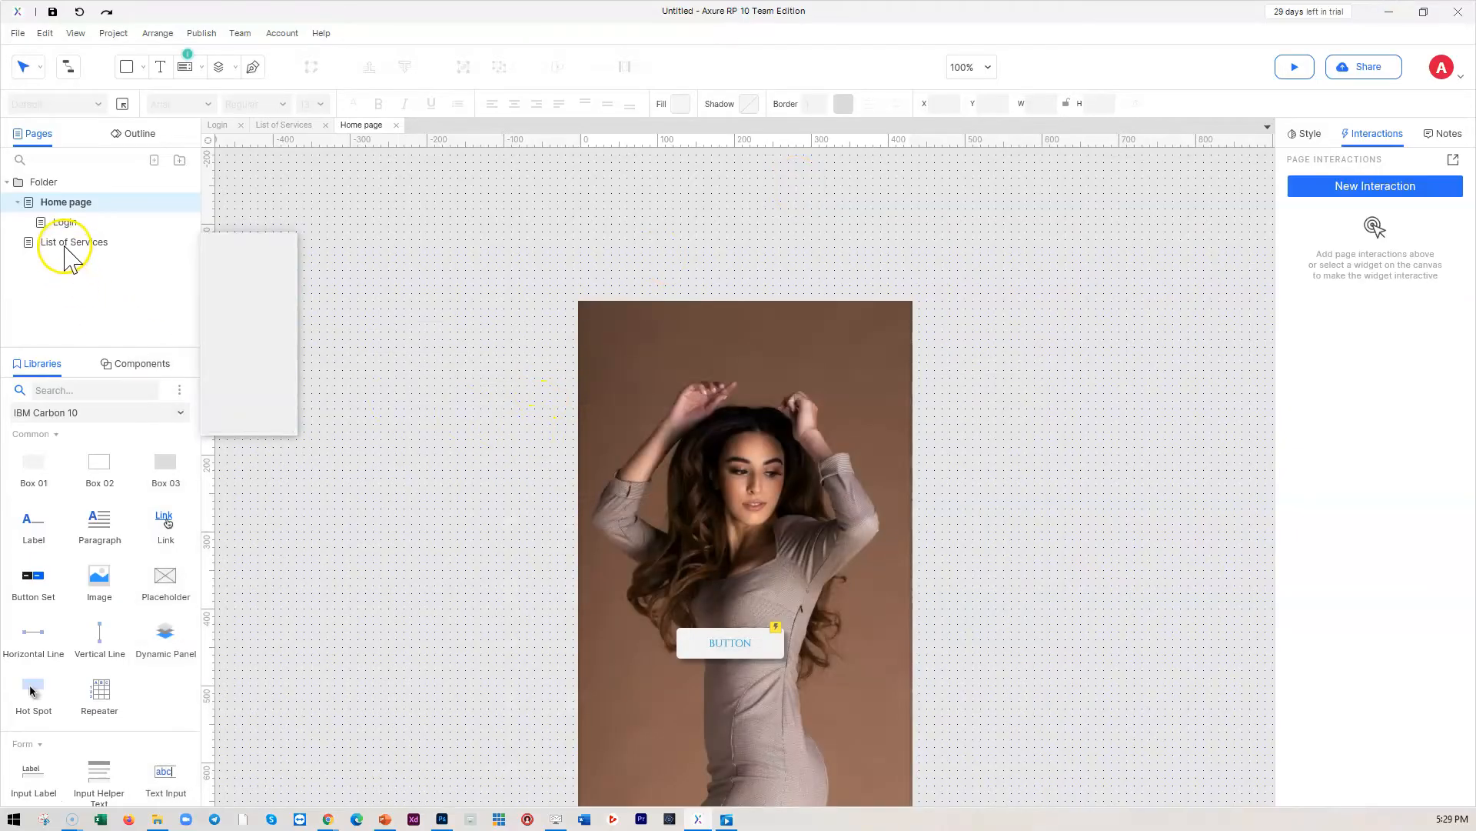
- Open the List of Services page and look over its rows of image placeholders
click(74, 243)
click(455, 452)
click(763, 446)
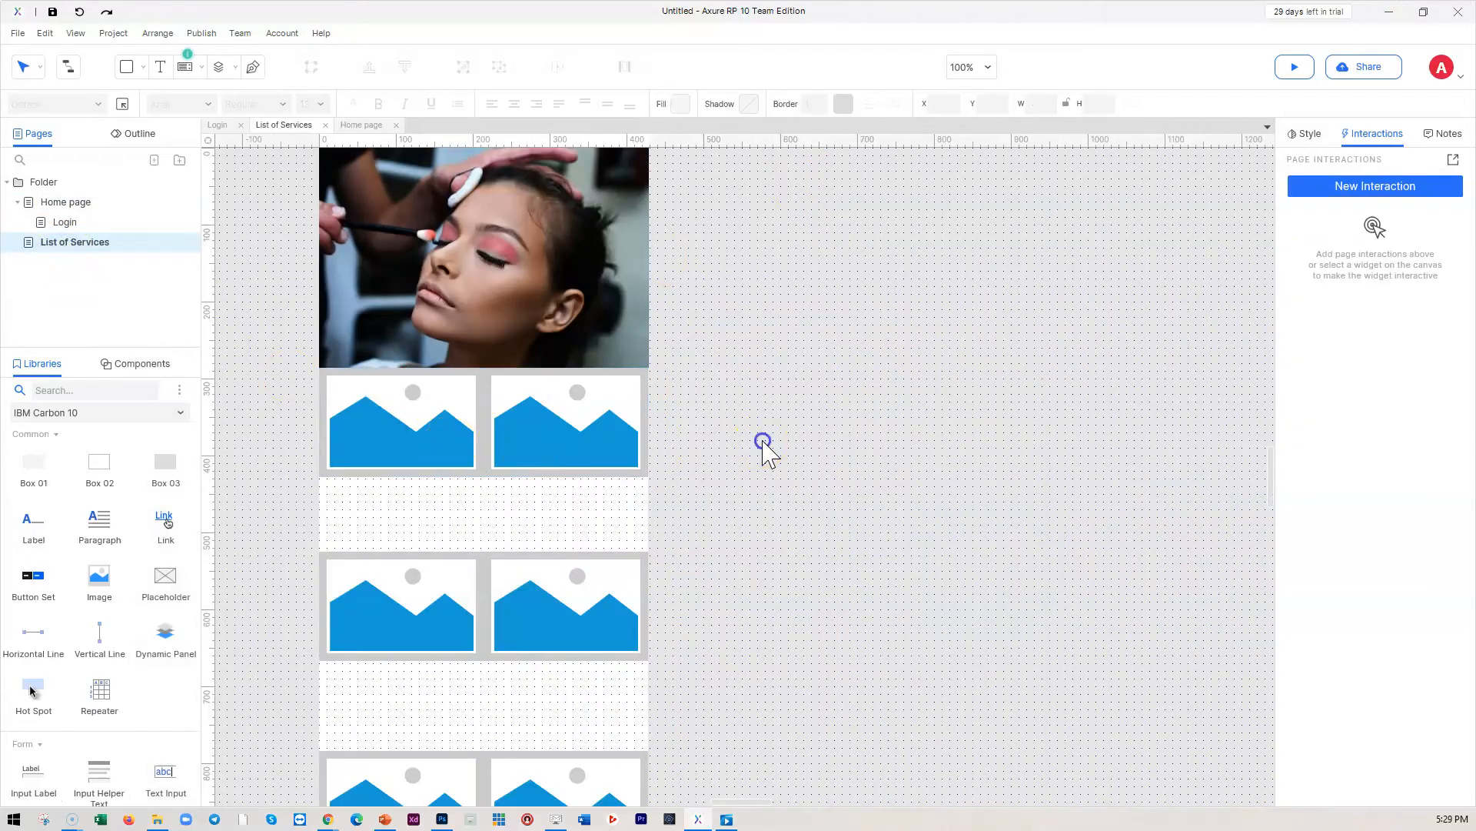
click(444, 451)
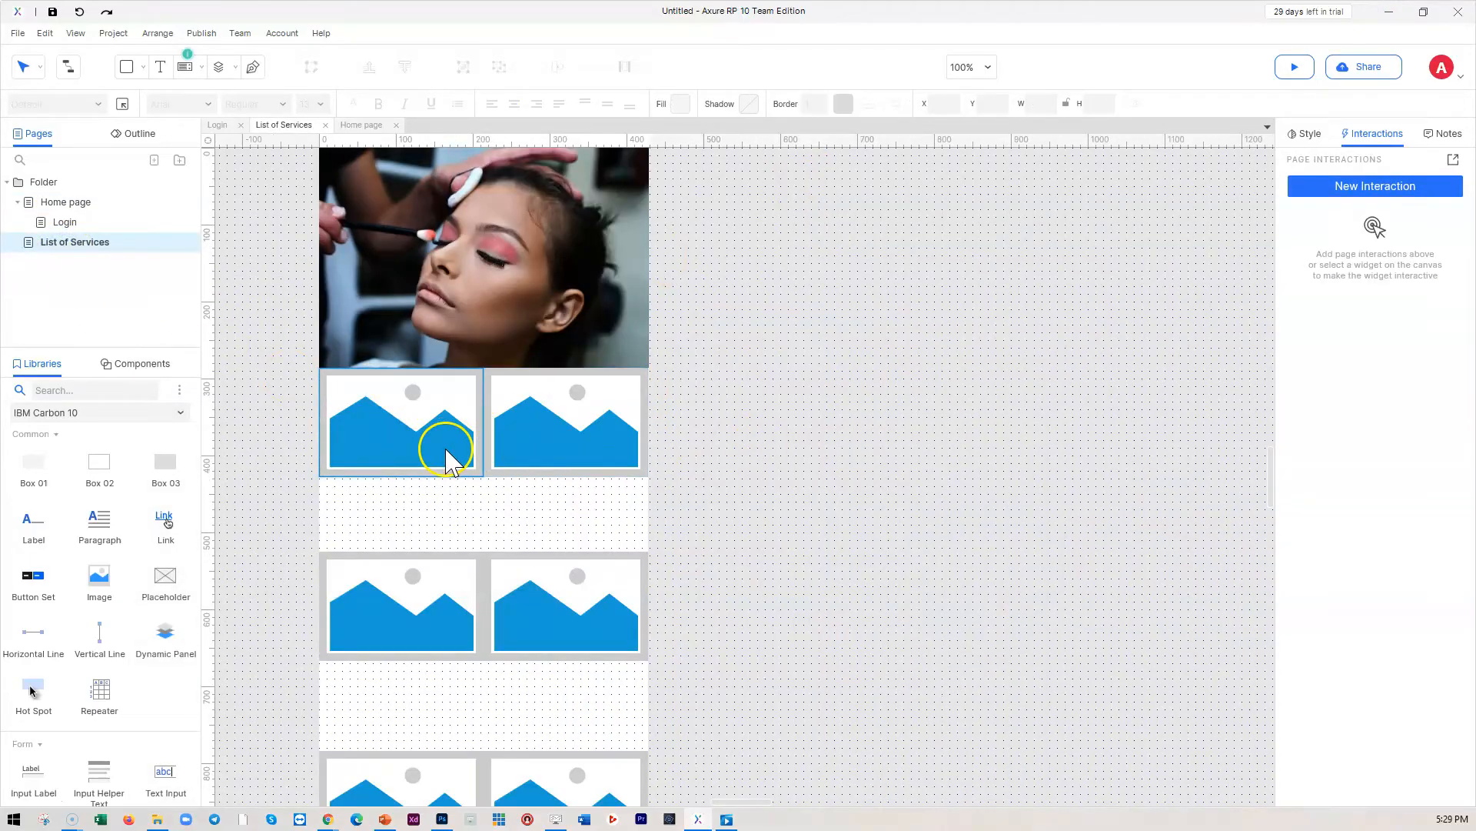
scroll(794, 444, down, 5)
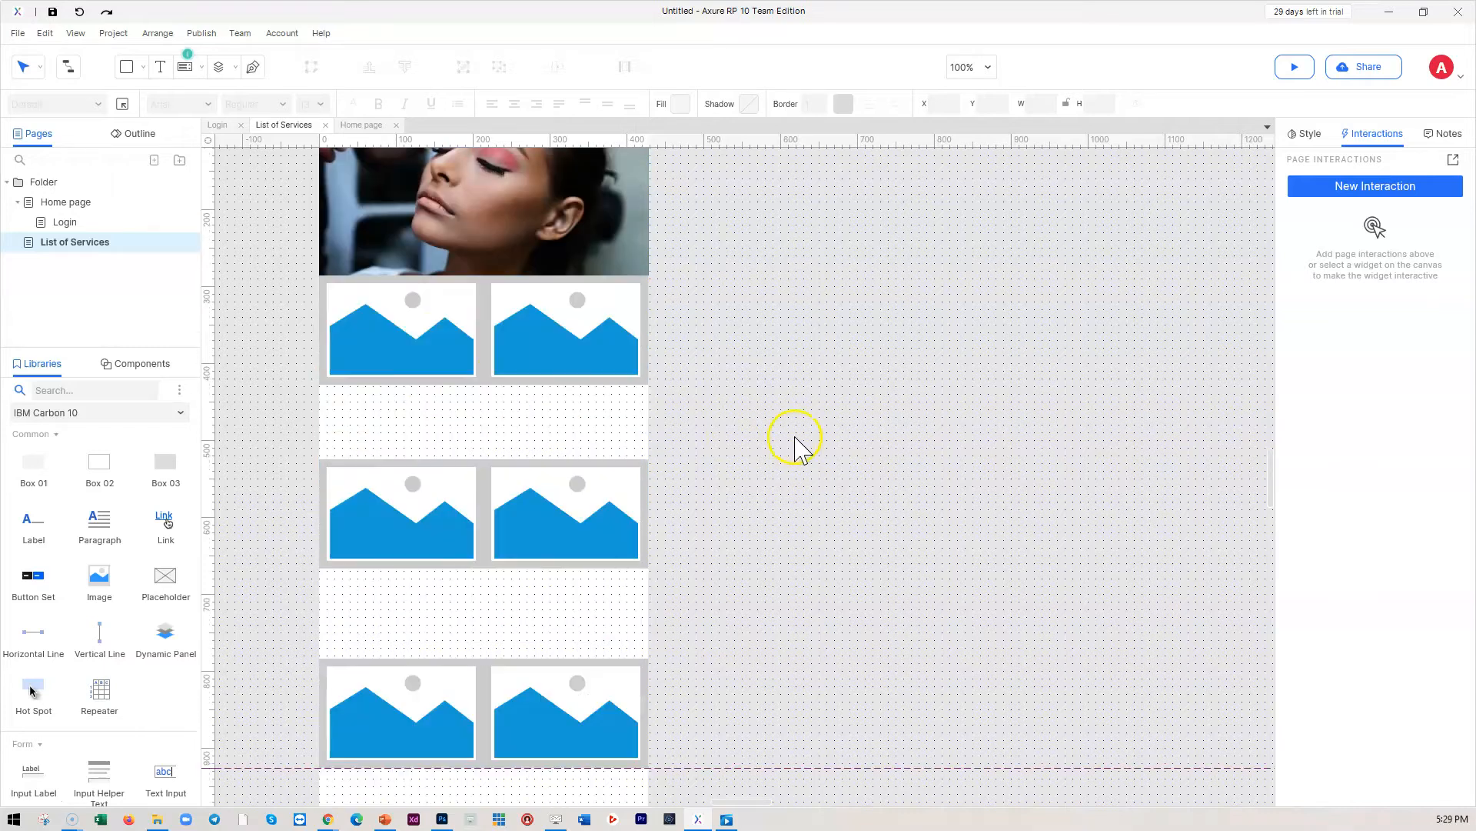
scroll(936, 407, up, 5)
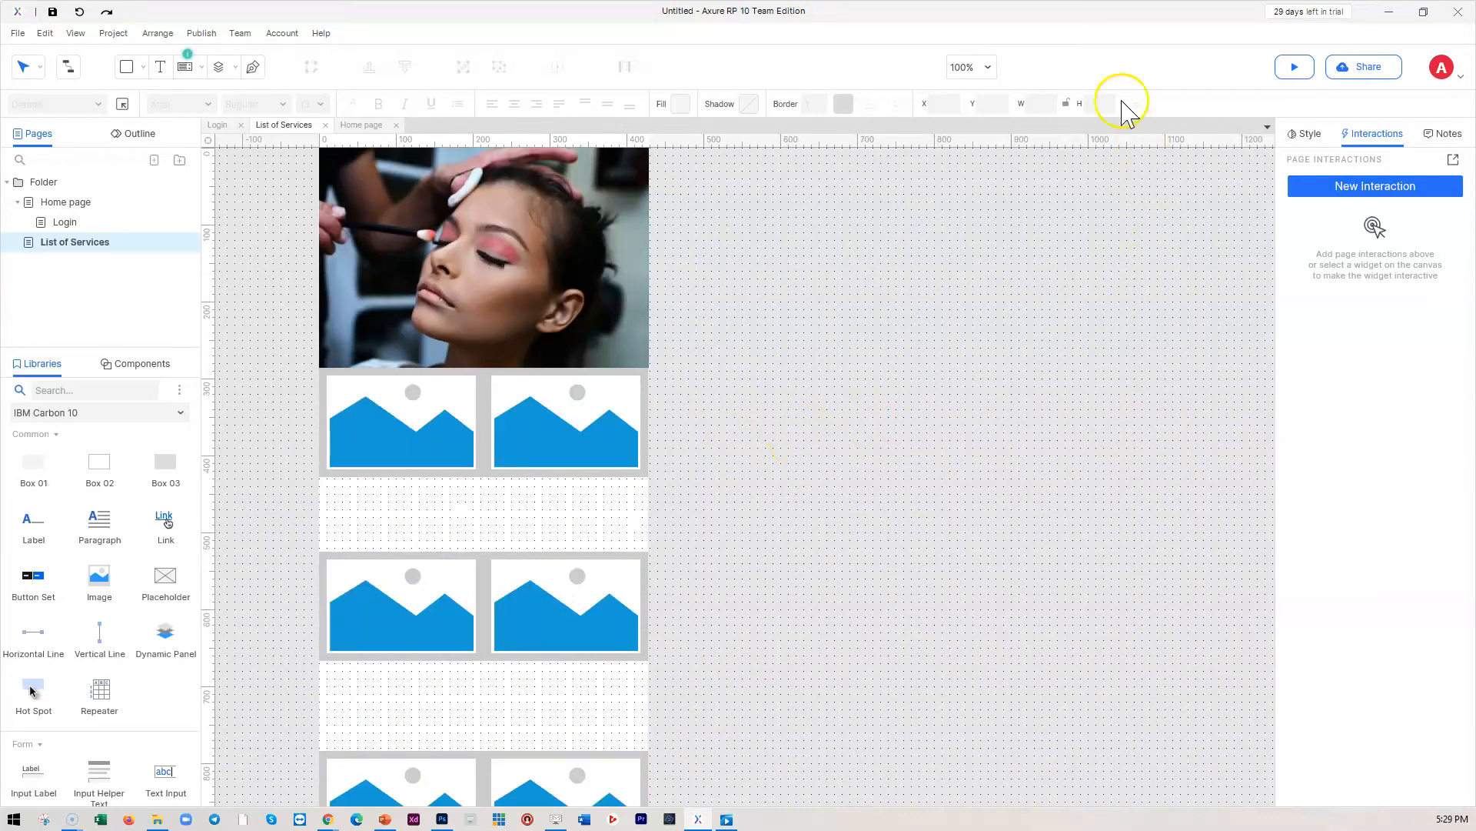
- Preview the List of Services page in the browser, check the area below the makeup photo and return to Axure RP
click(1295, 70)
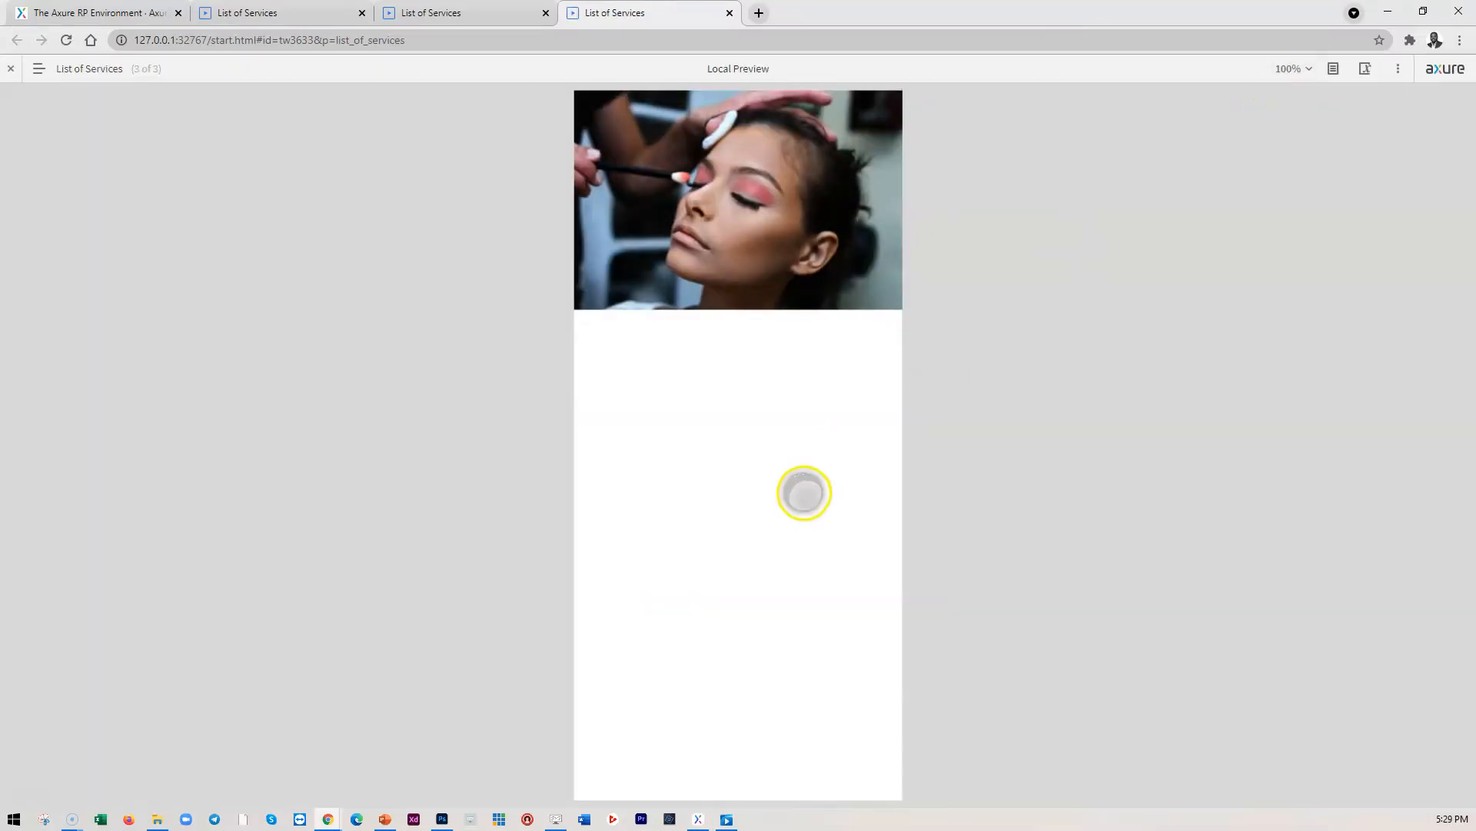
click(619, 360)
click(799, 367)
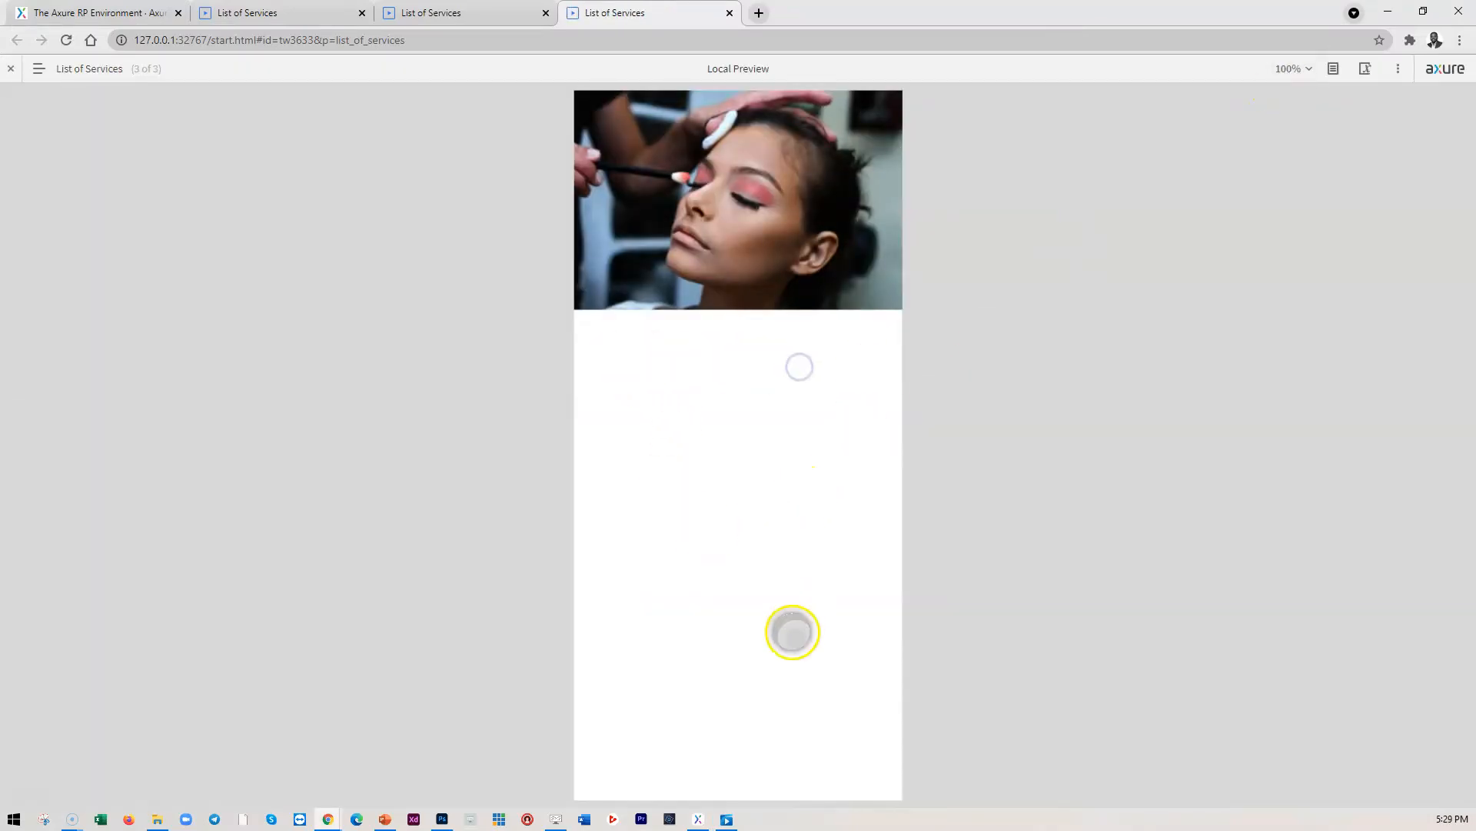
click(472, 13)
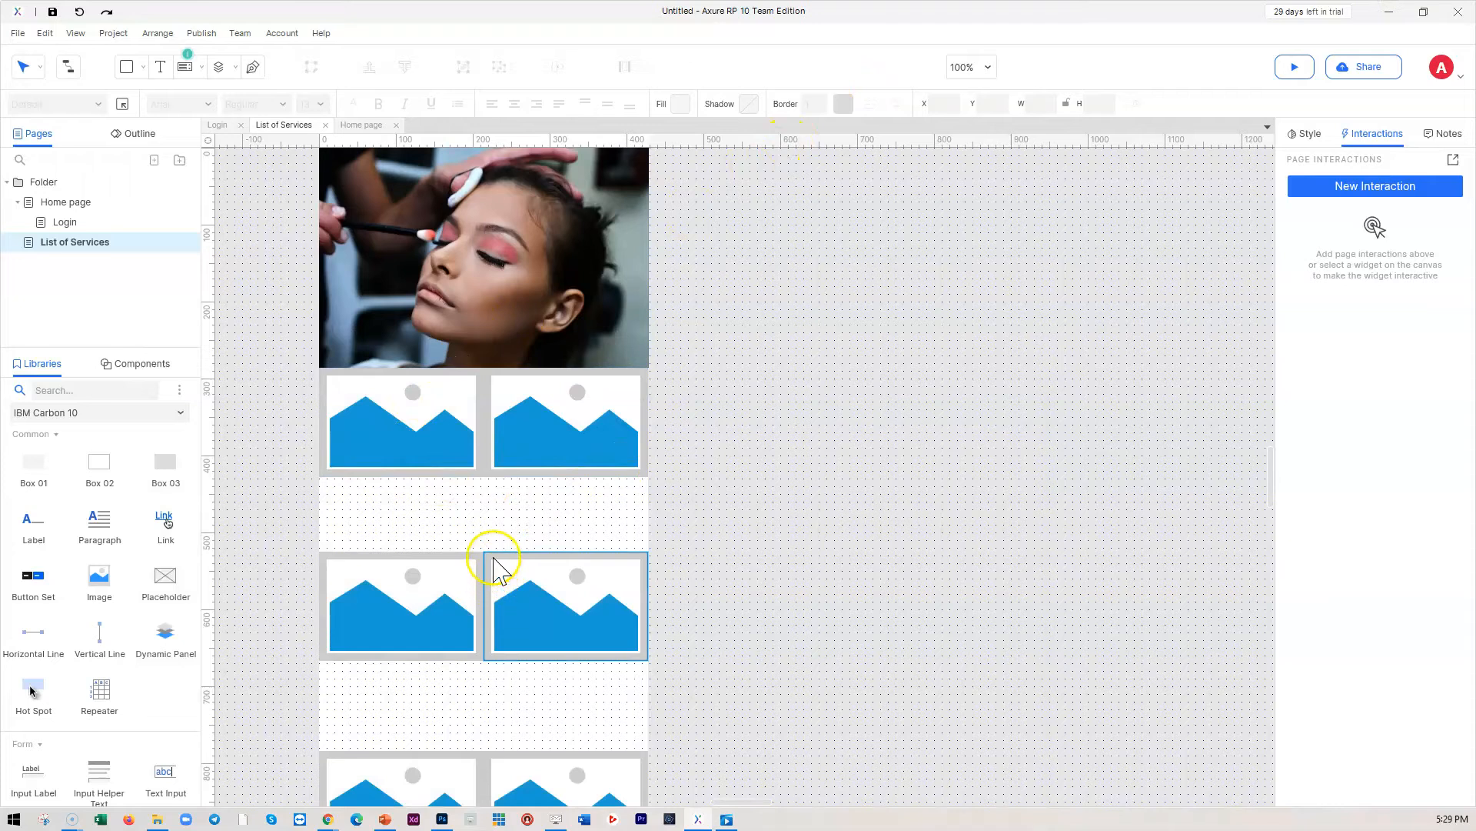
- Review the widget outline of the List of Services page and return to the page list
scroll(418, 442, up, 2)
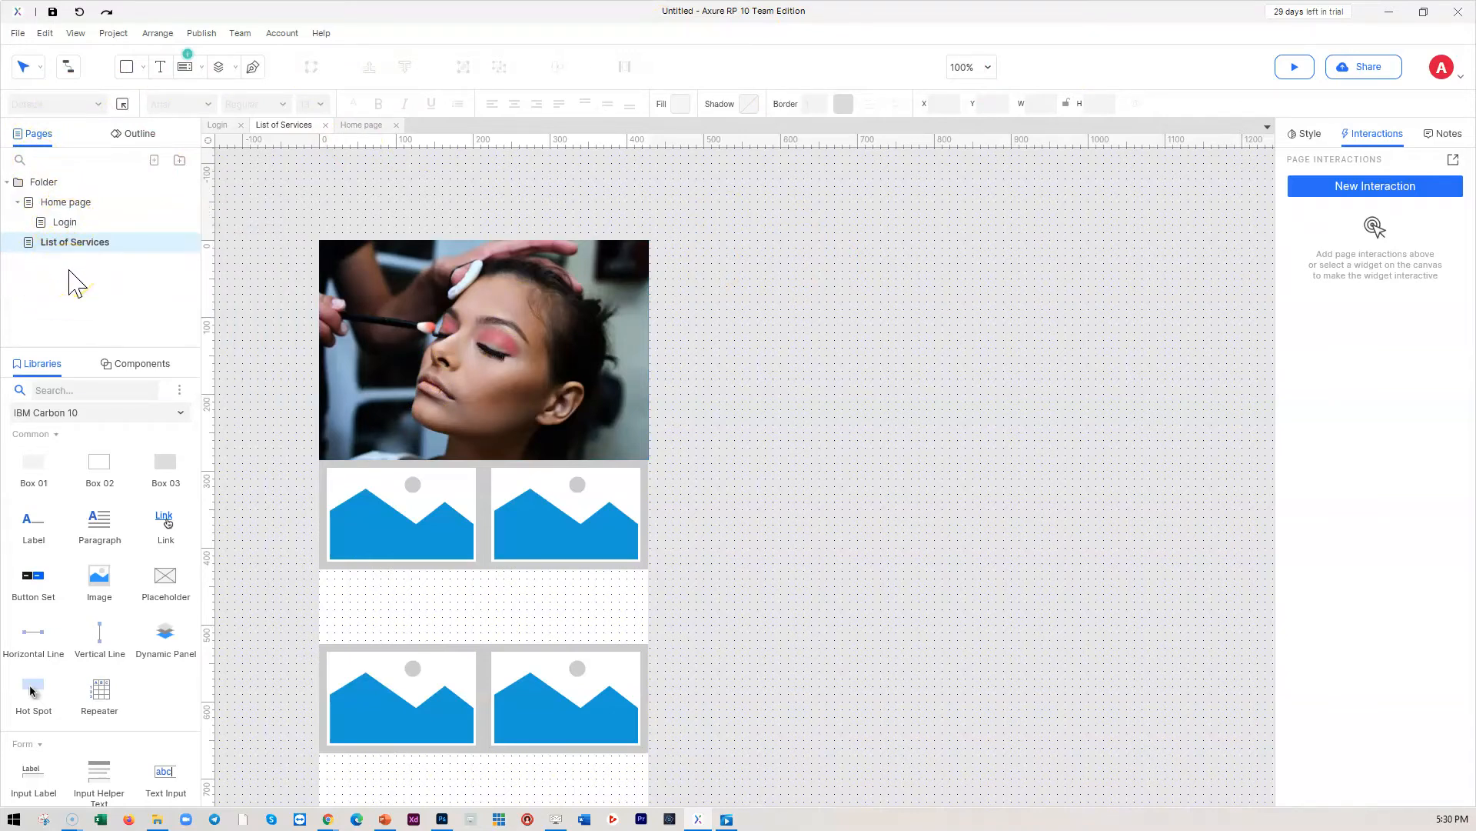
click(135, 146)
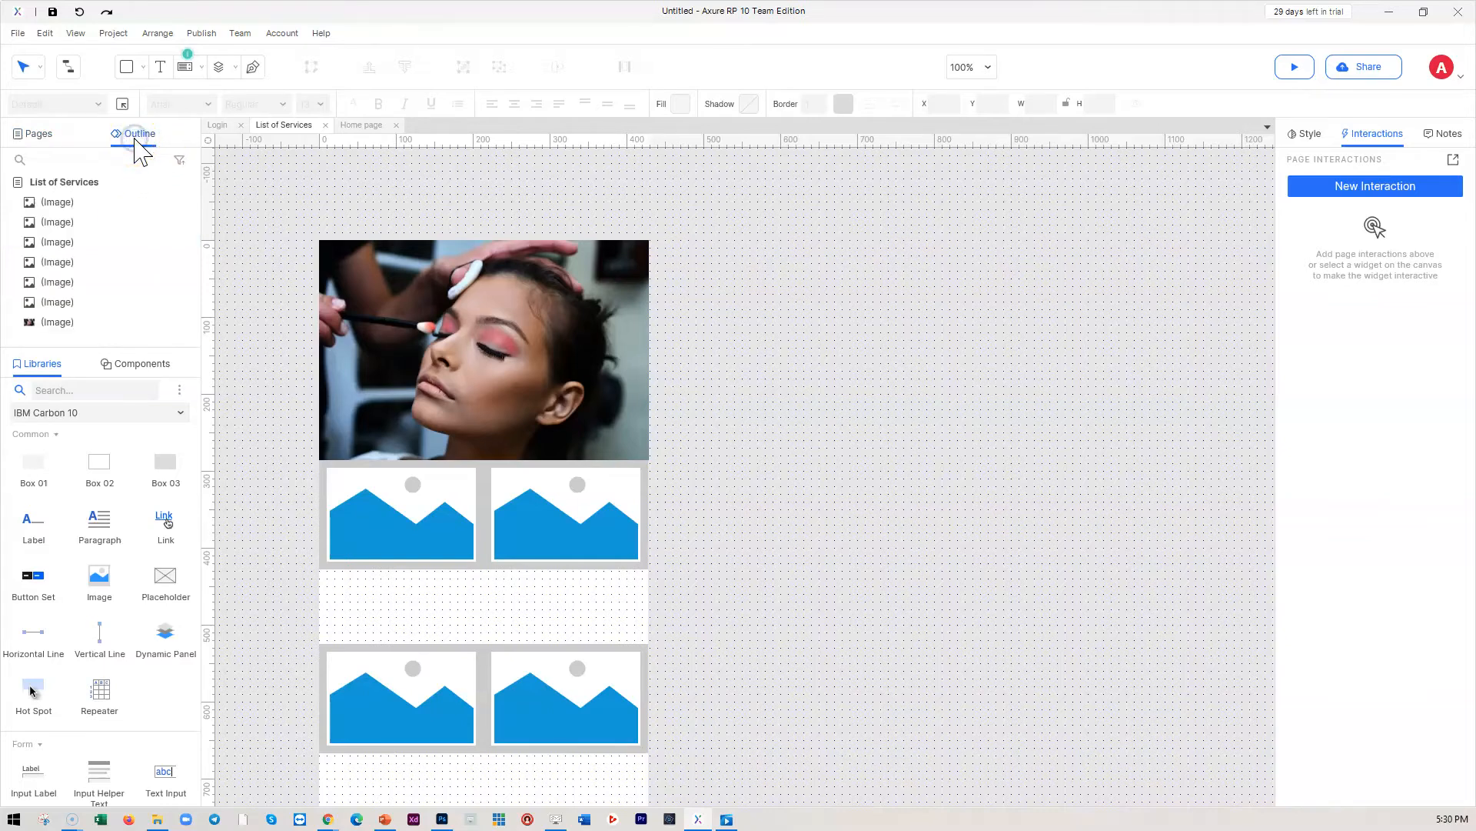
click(38, 133)
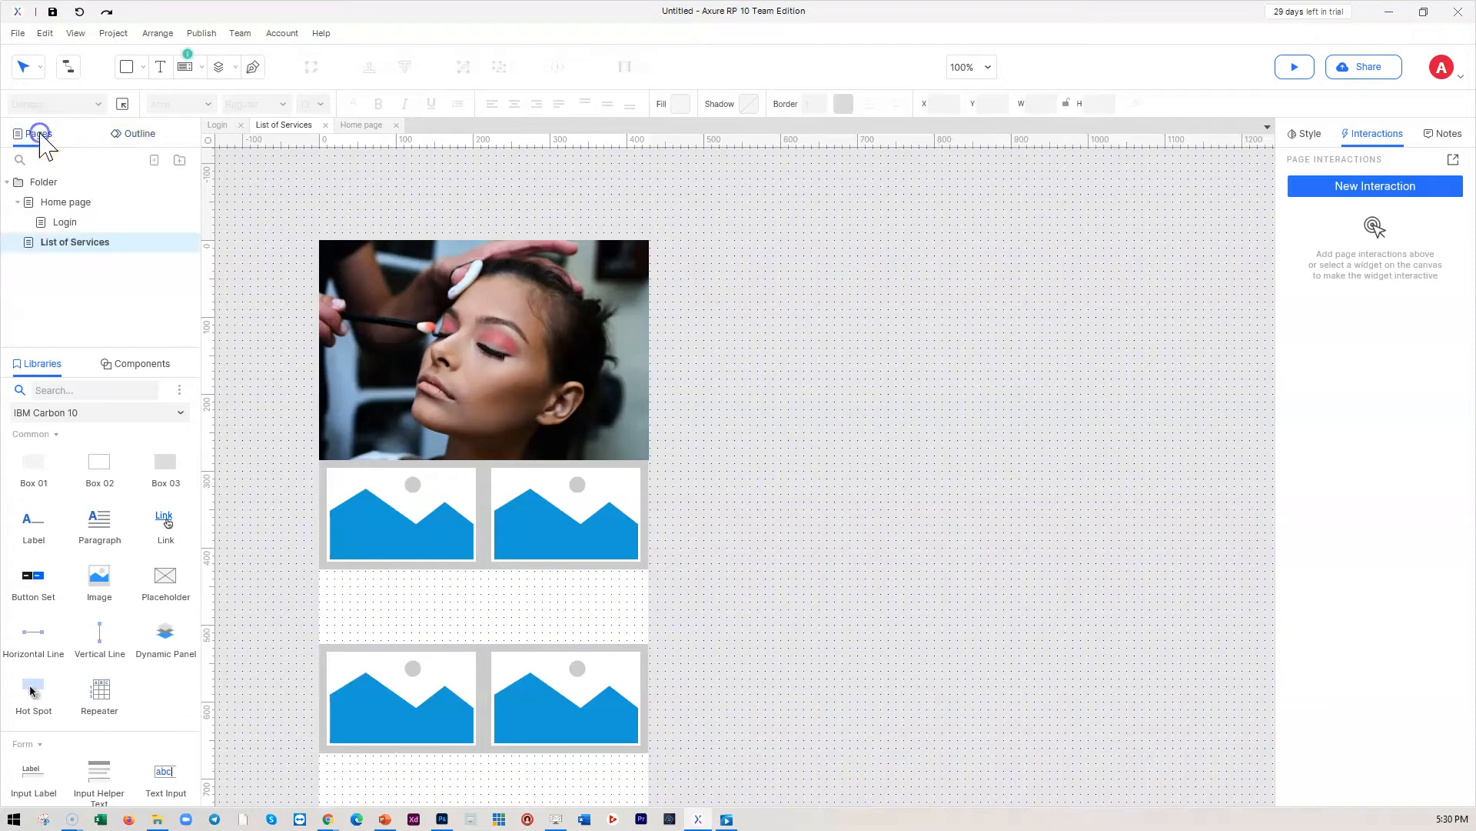
- Open the Home page and convert its photo and button together into a dynamic panel
click(46, 203)
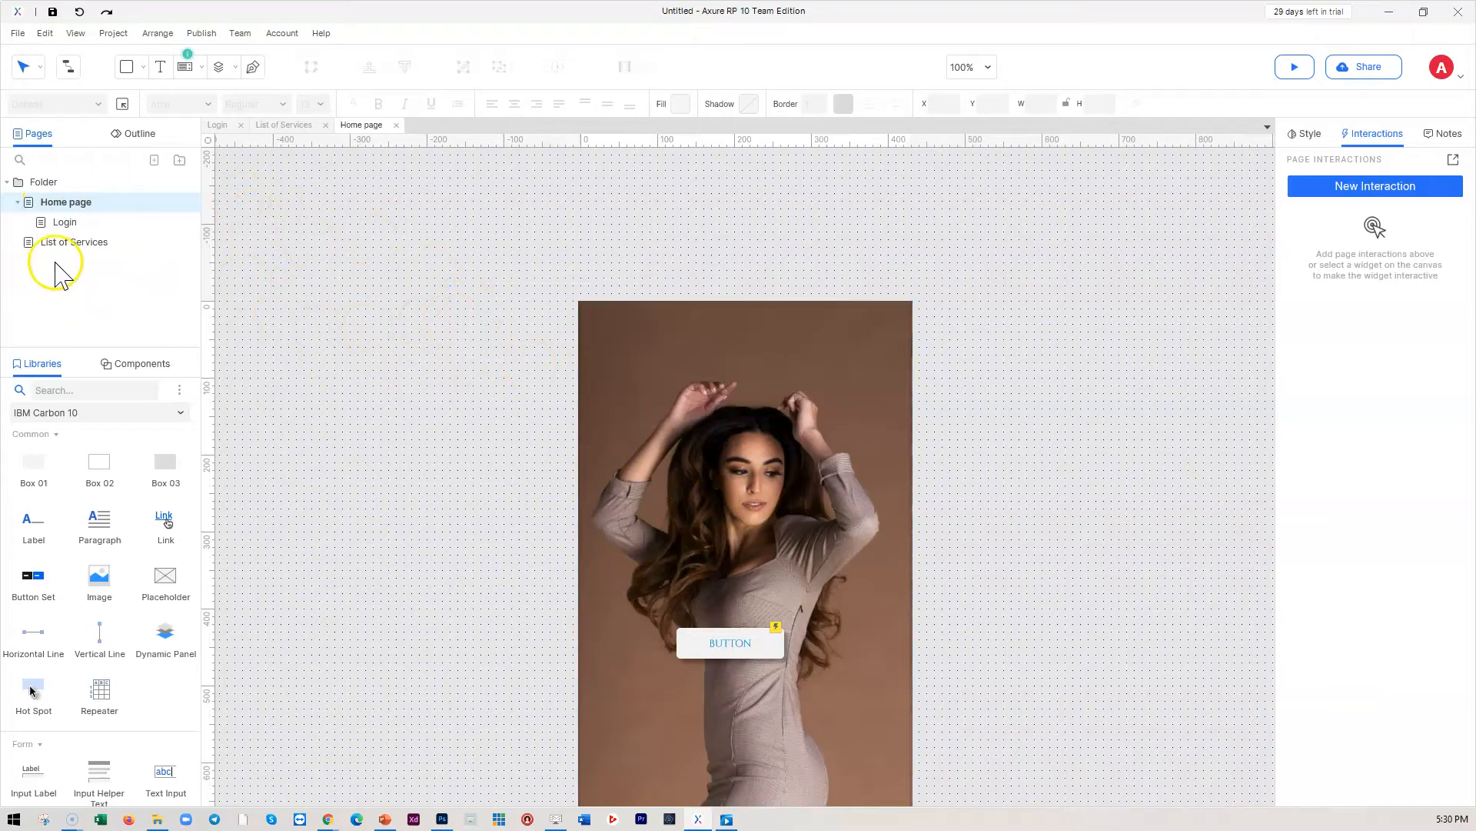
click(50, 243)
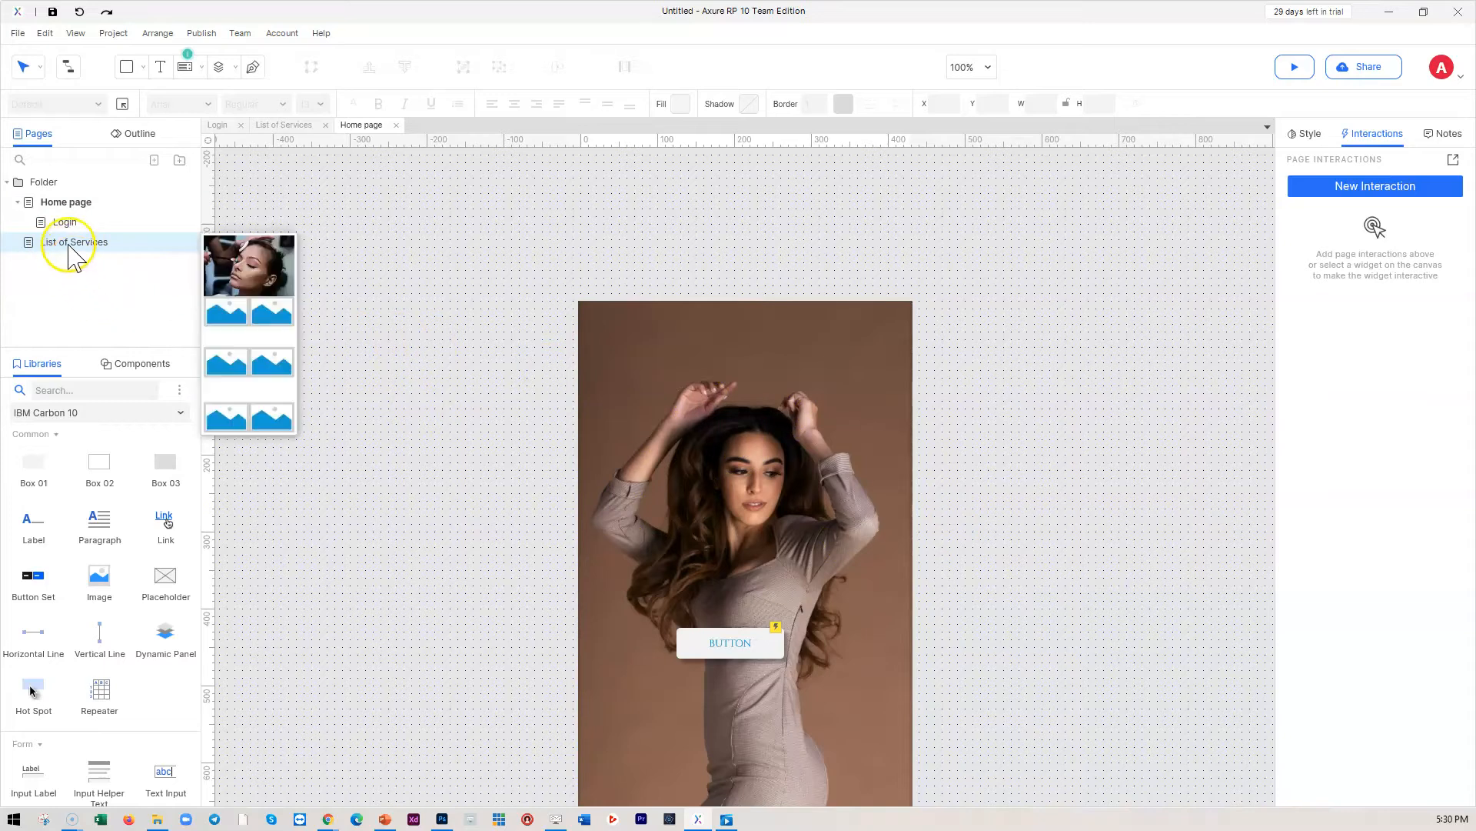
scroll(728, 564, down, 2)
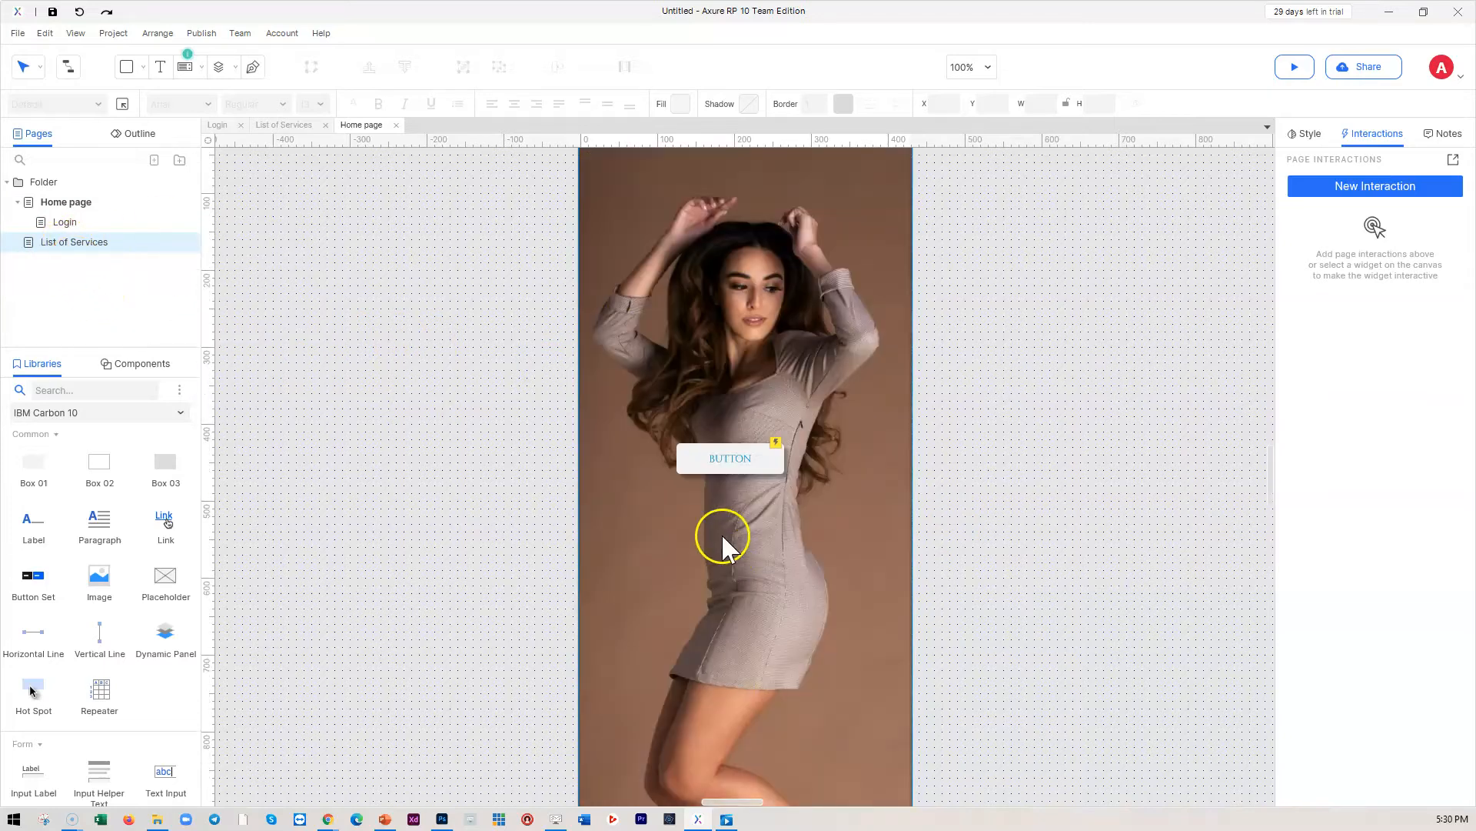
scroll(721, 533, up, 1)
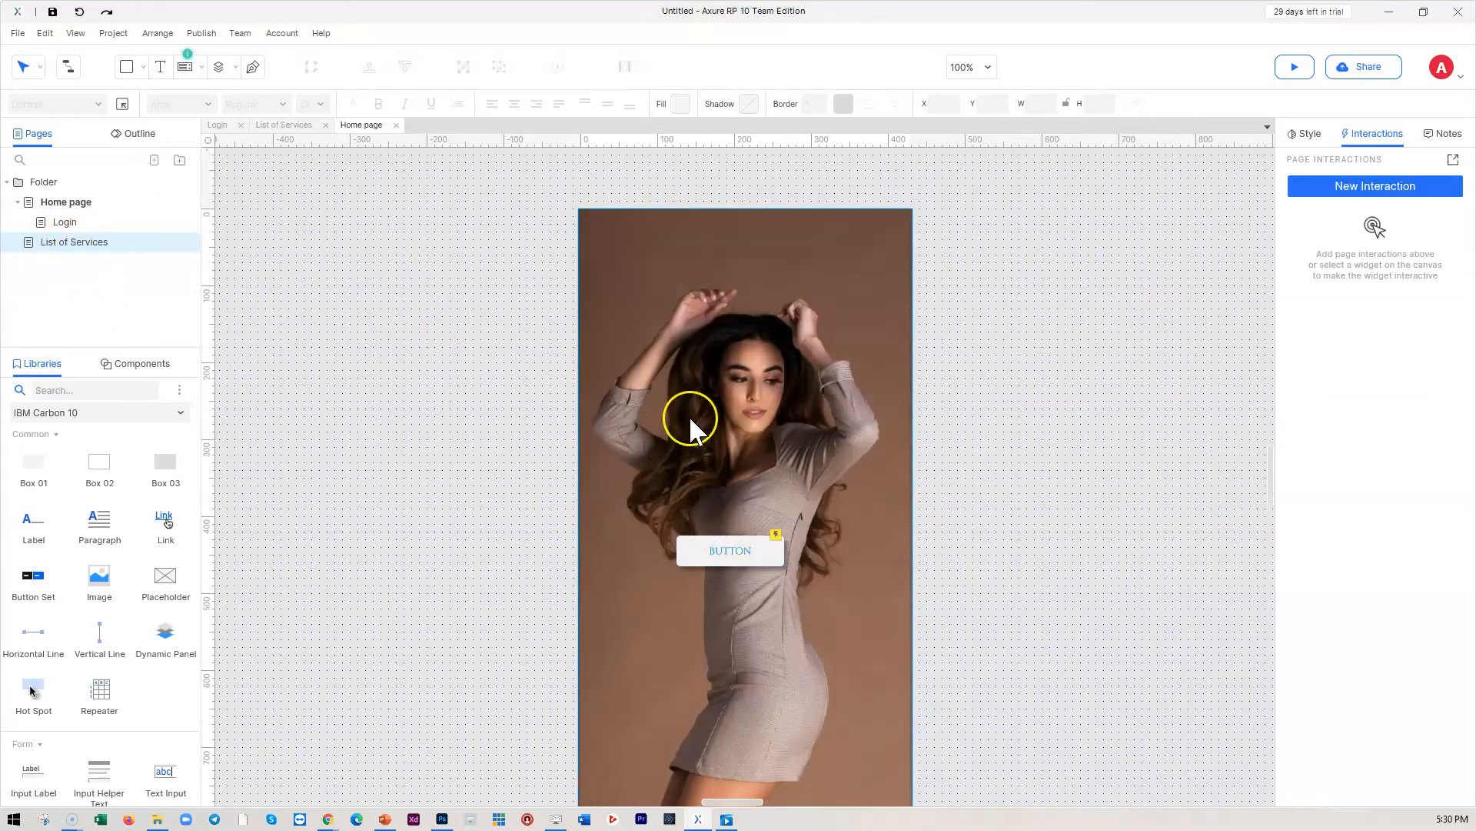
drag(1062, 791, 430, 163)
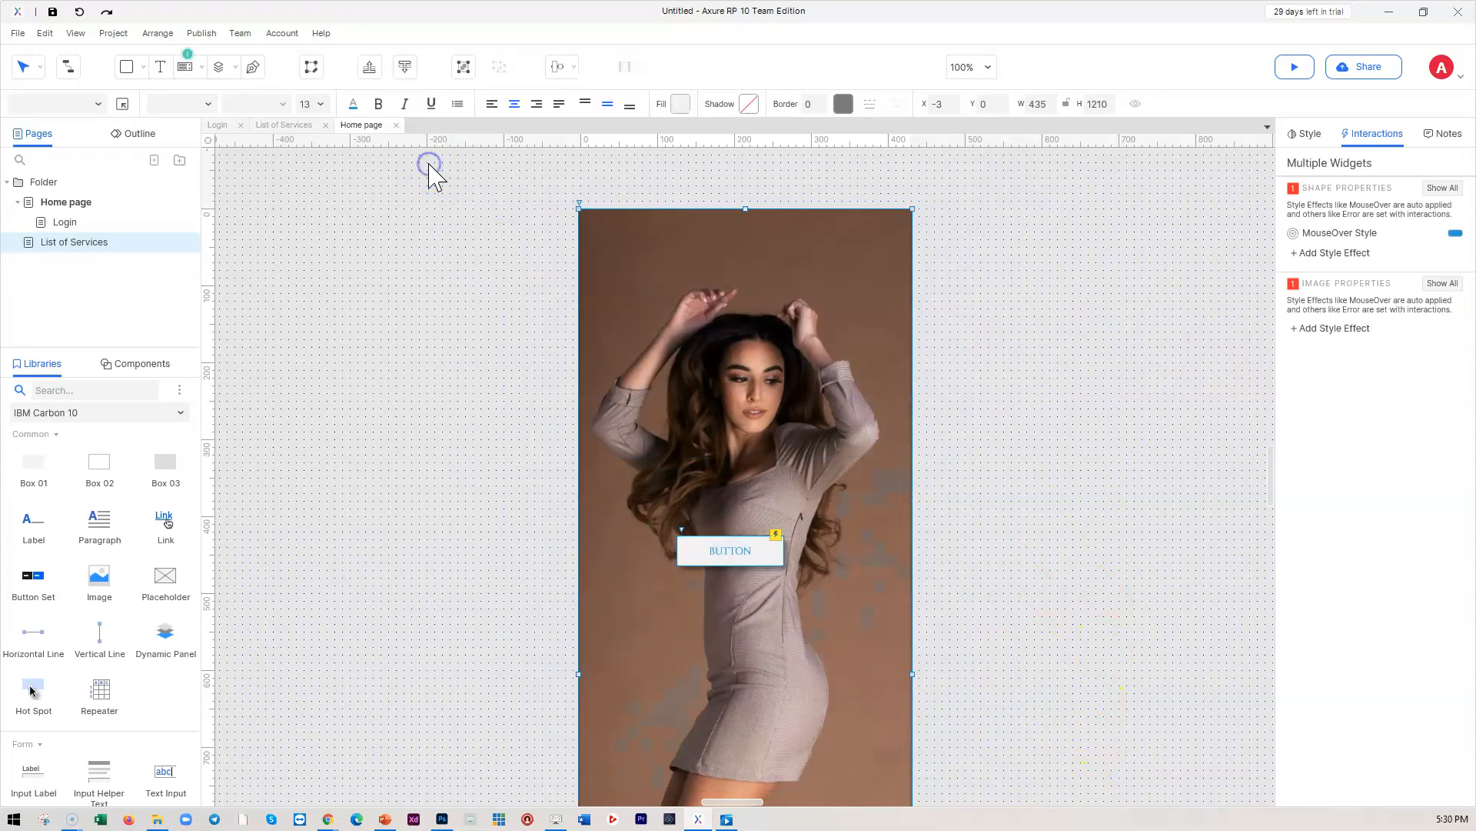
right_click(640, 312)
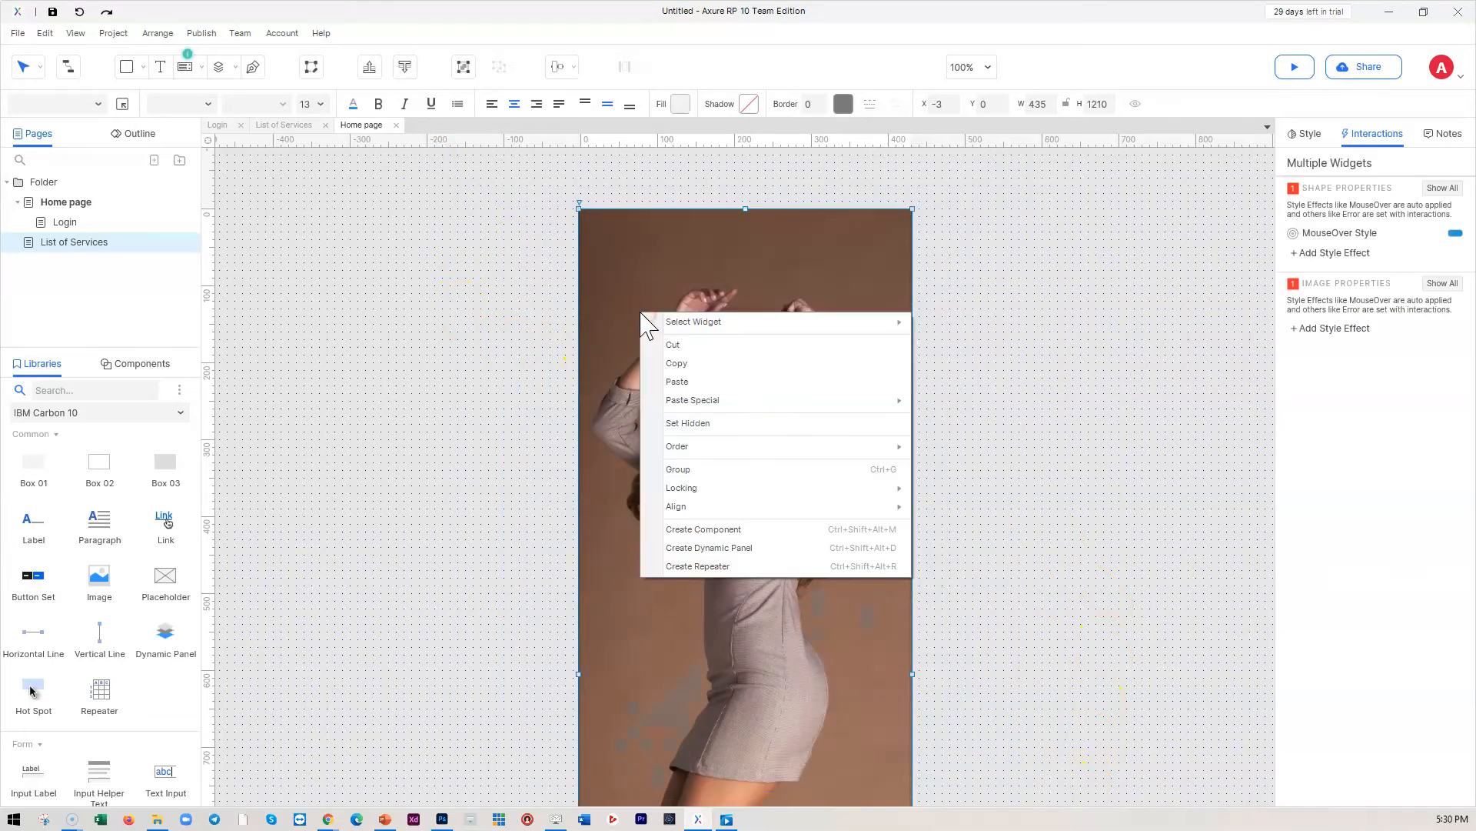
click(713, 548)
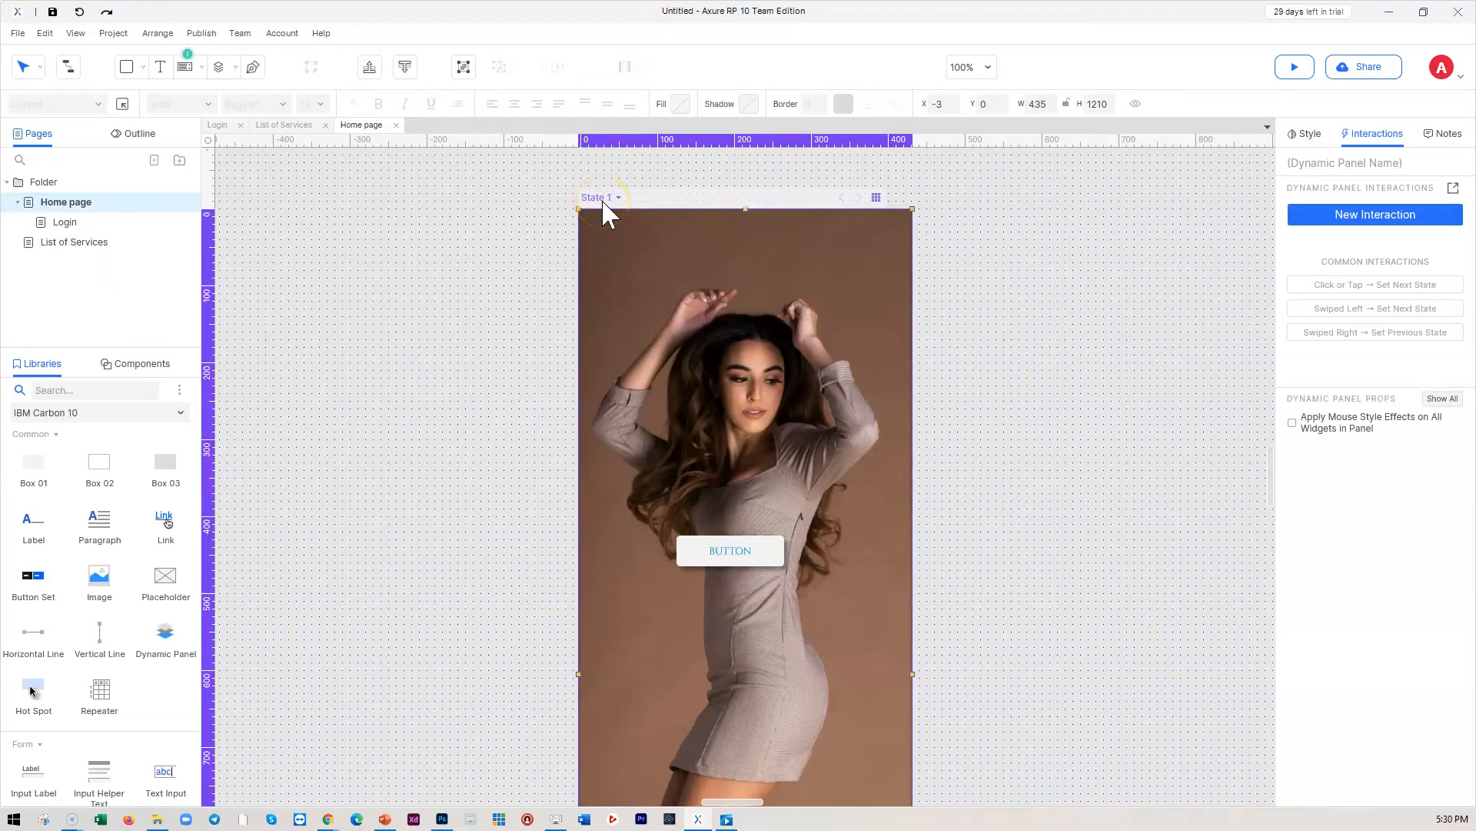
- Rename the first state of the Home page's dynamic panel as Home
click(132, 133)
click(66, 223)
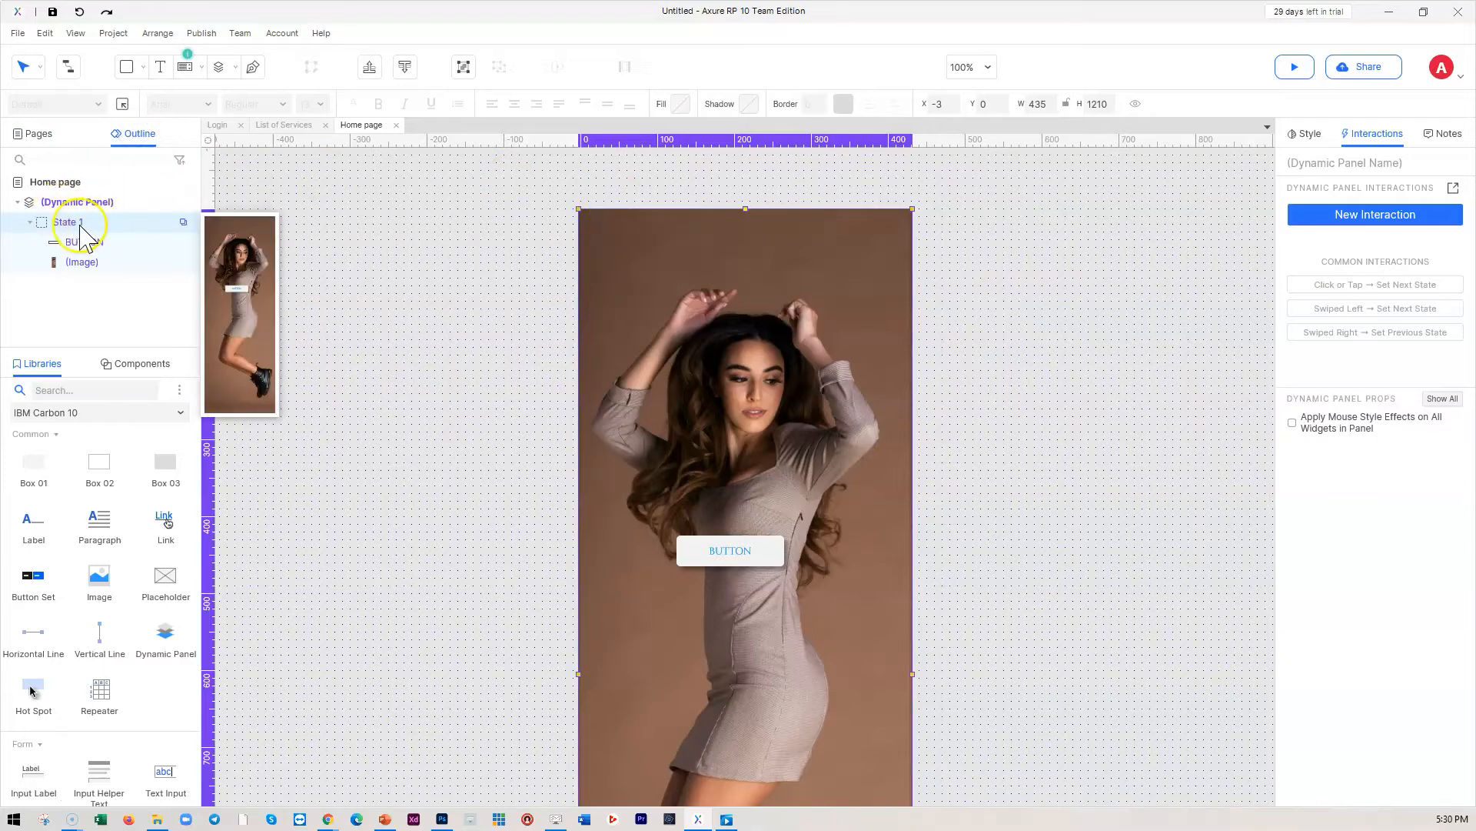
double_click(75, 223)
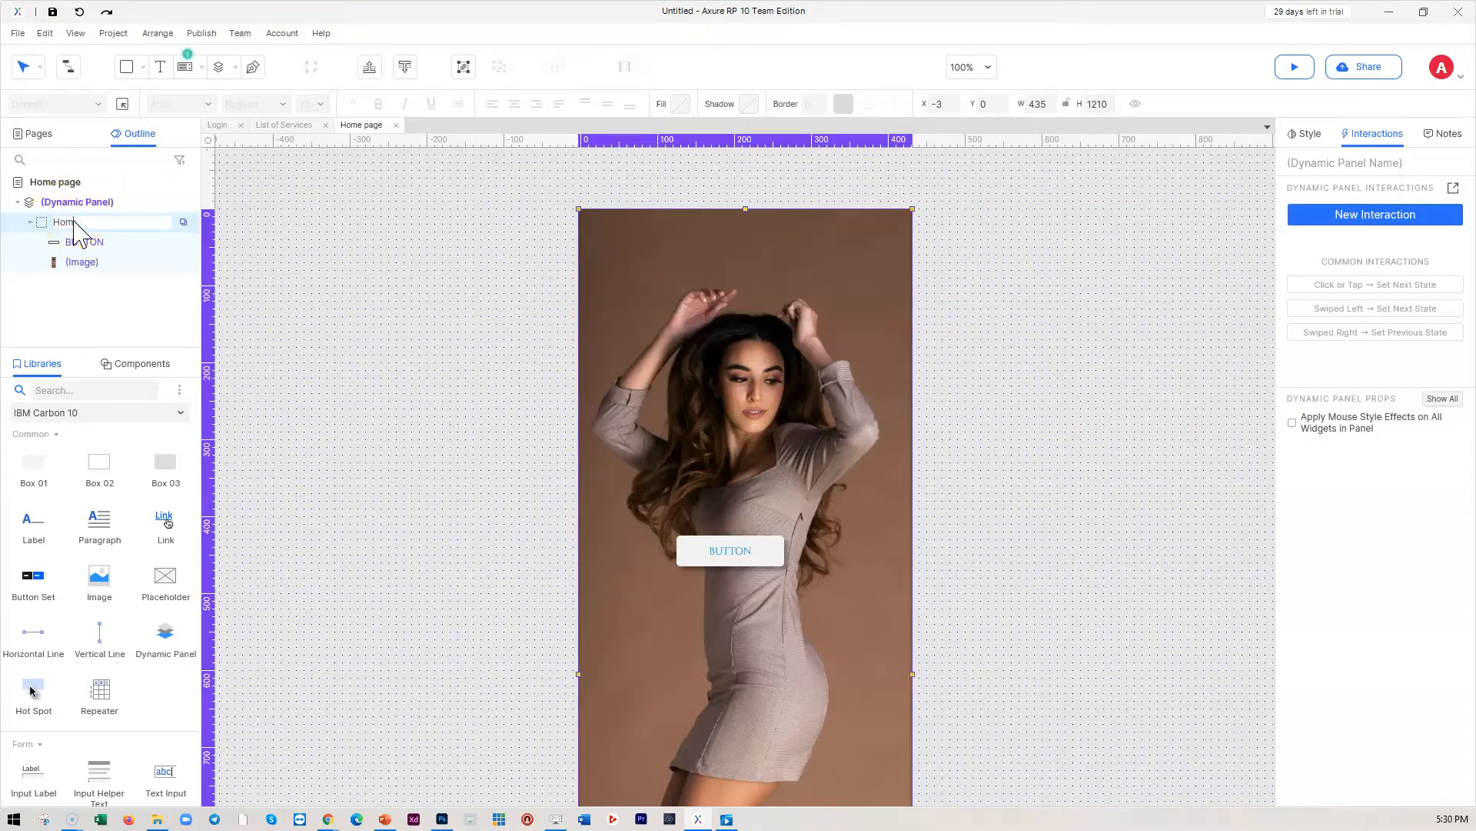
click(71, 320)
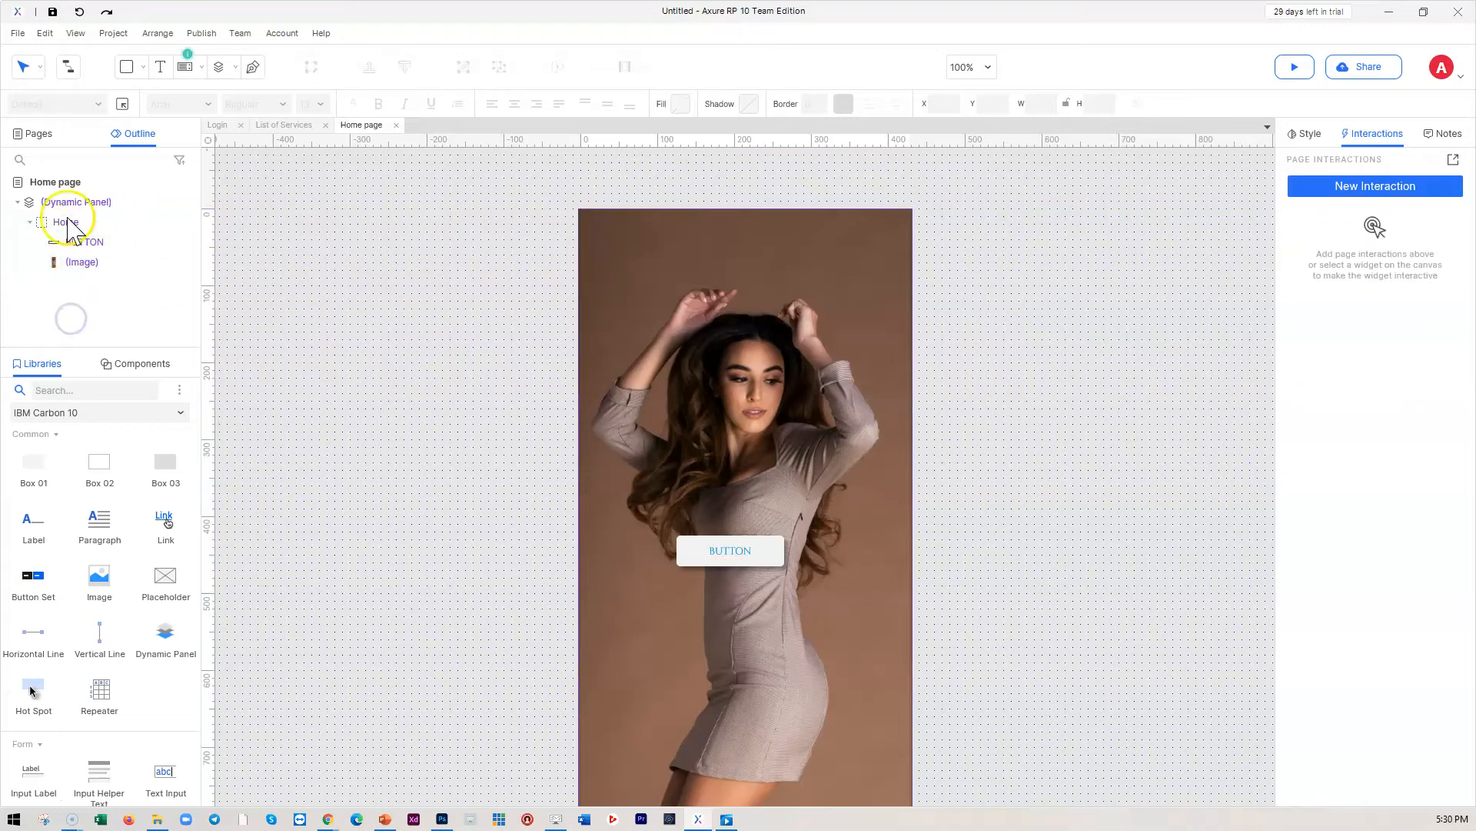
- Add a second state to the dynamic panel and name it Services
mouse_move(102, 223)
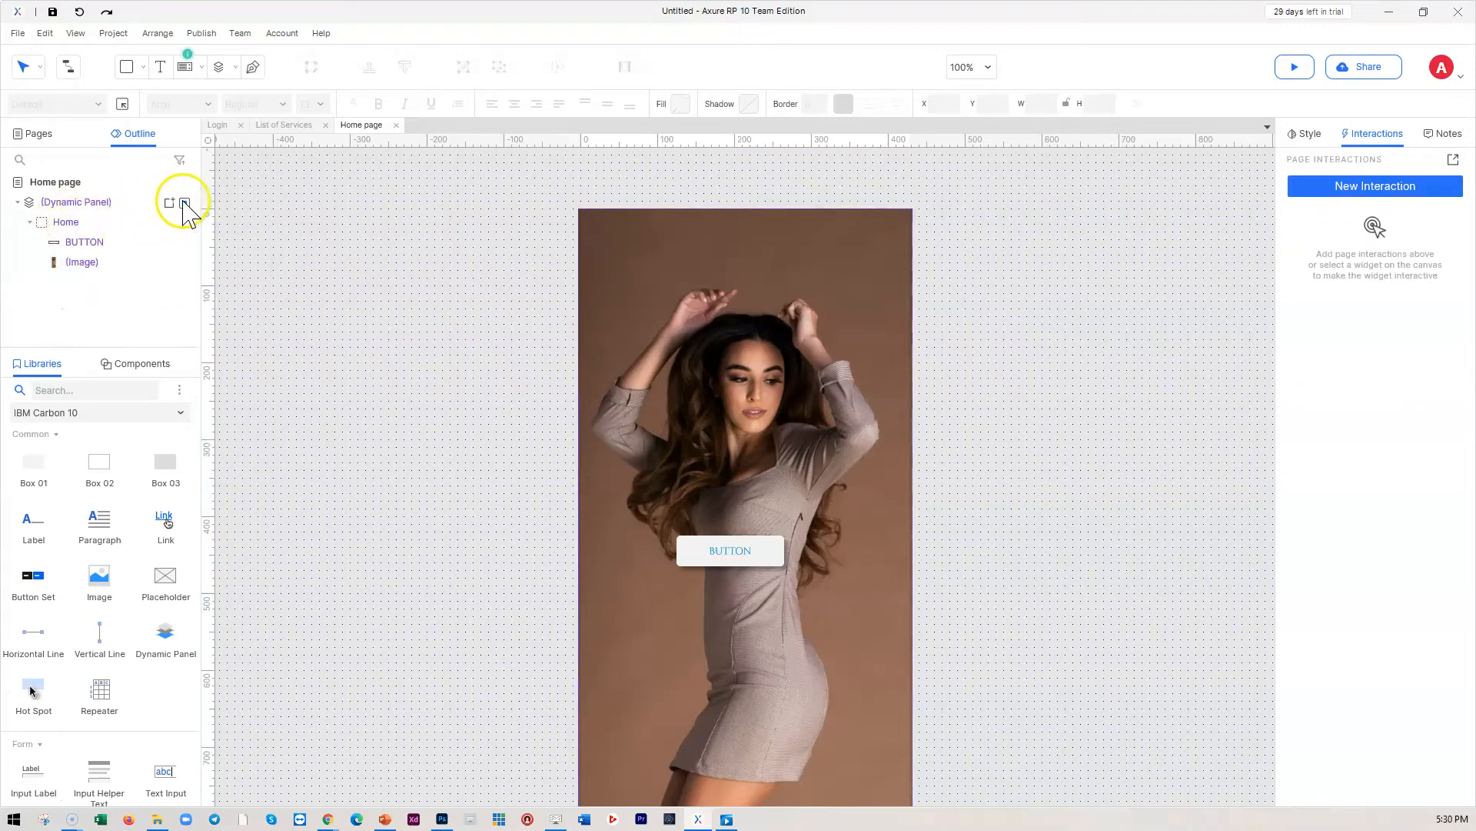
click(170, 203)
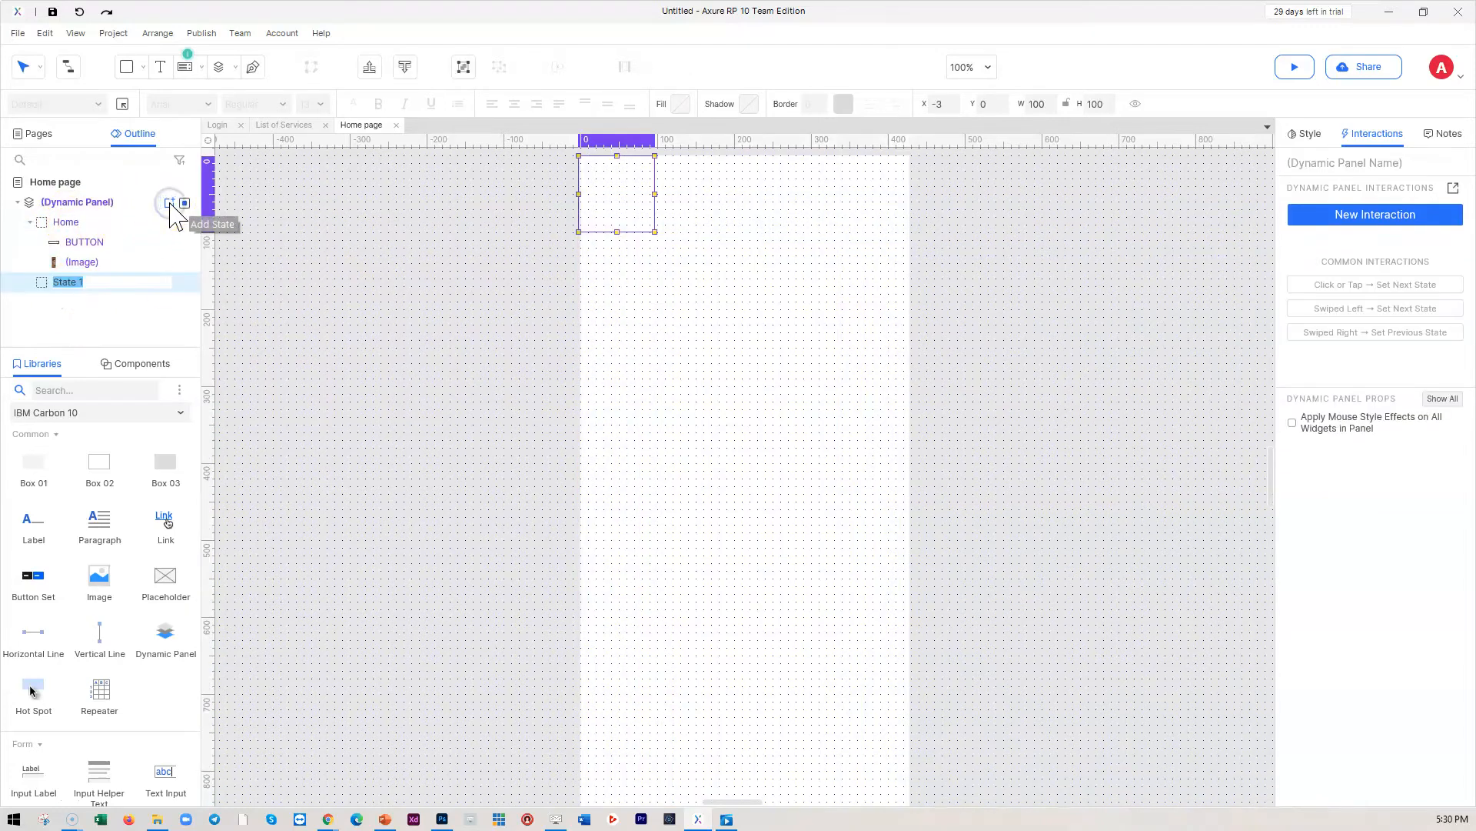
click(79, 282)
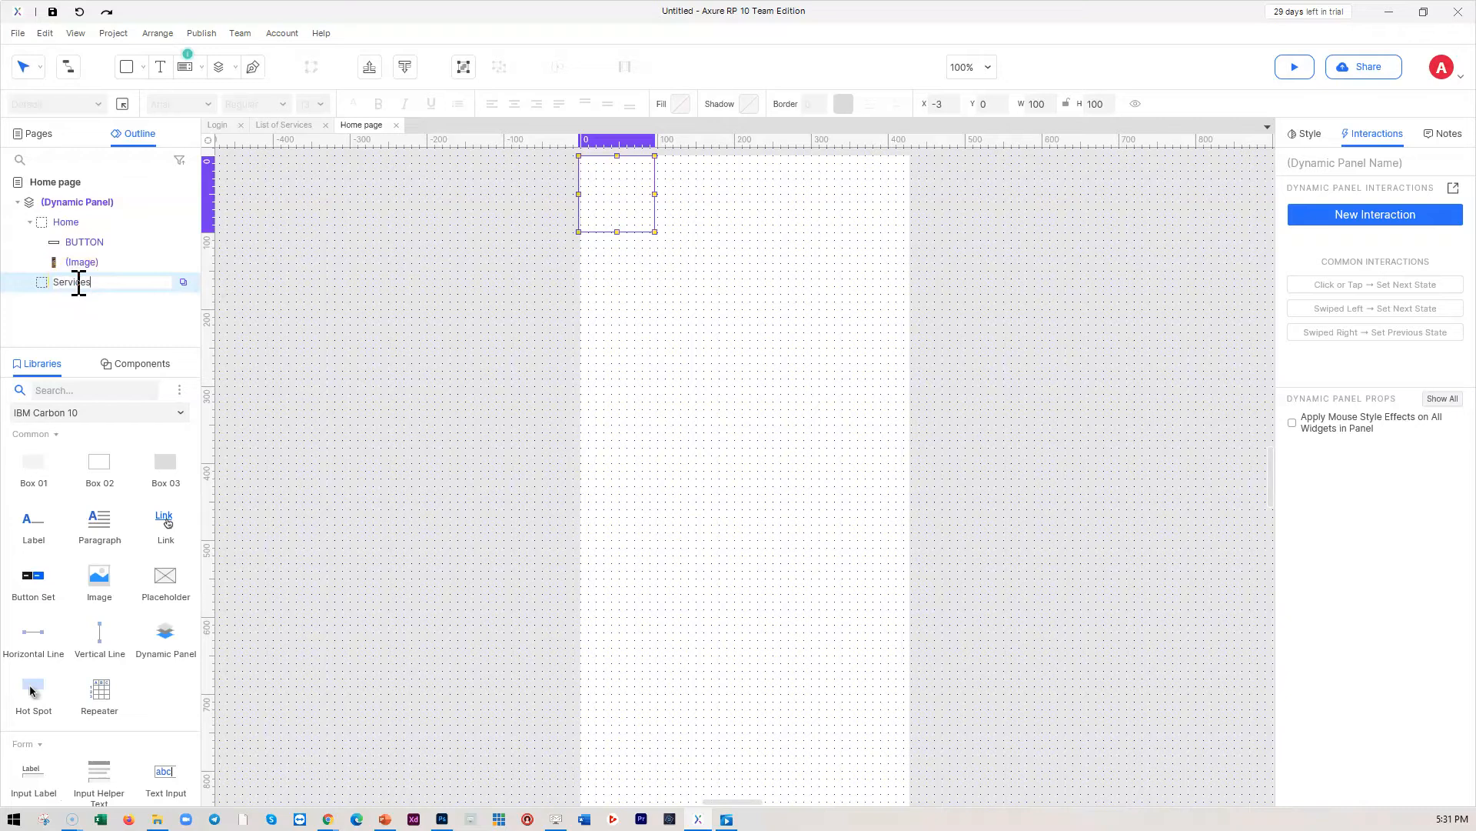
click(80, 318)
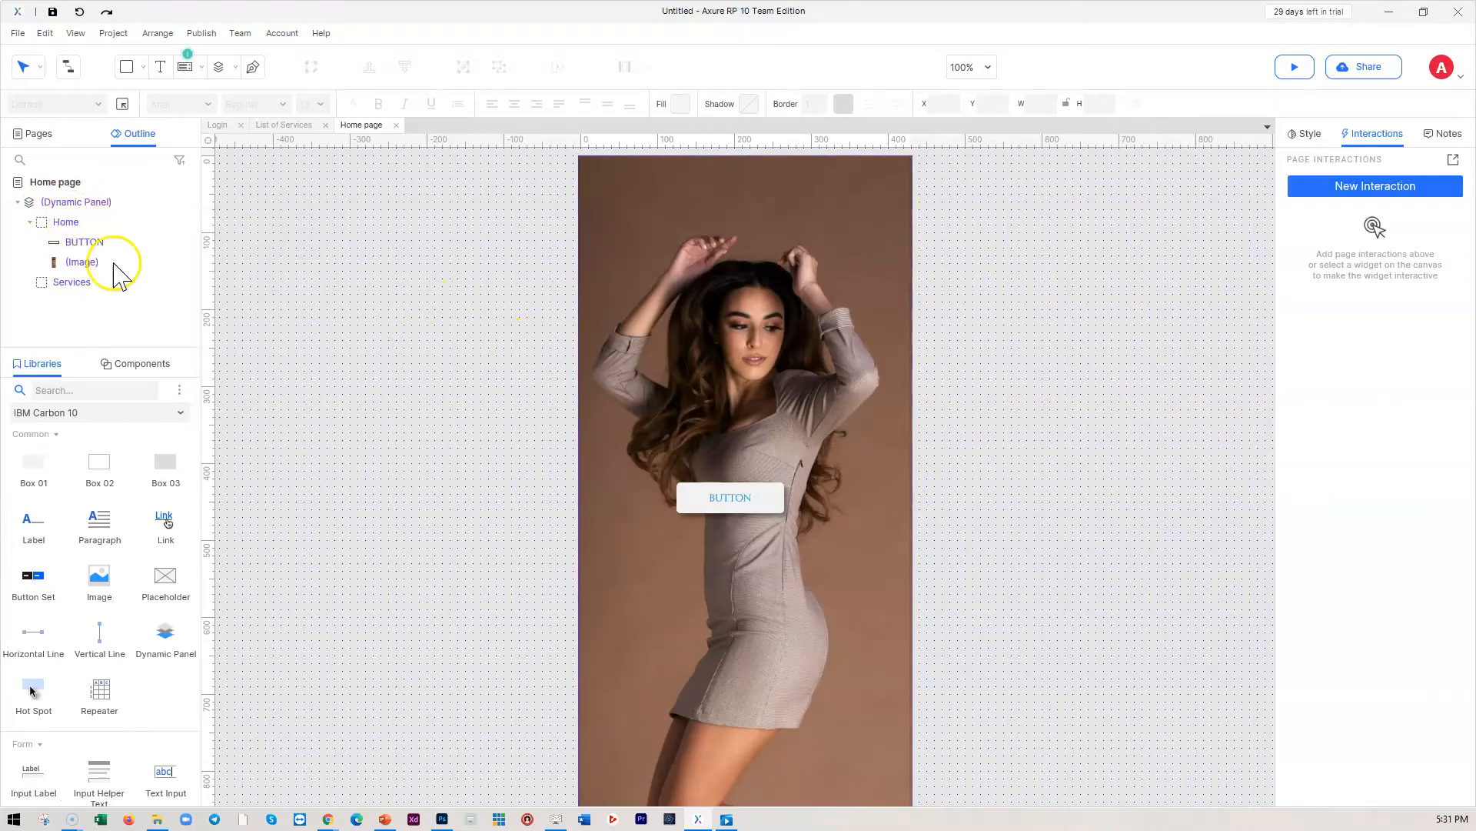
- Delete the Open Link action to List of Services from the button in the Home state
click(65, 223)
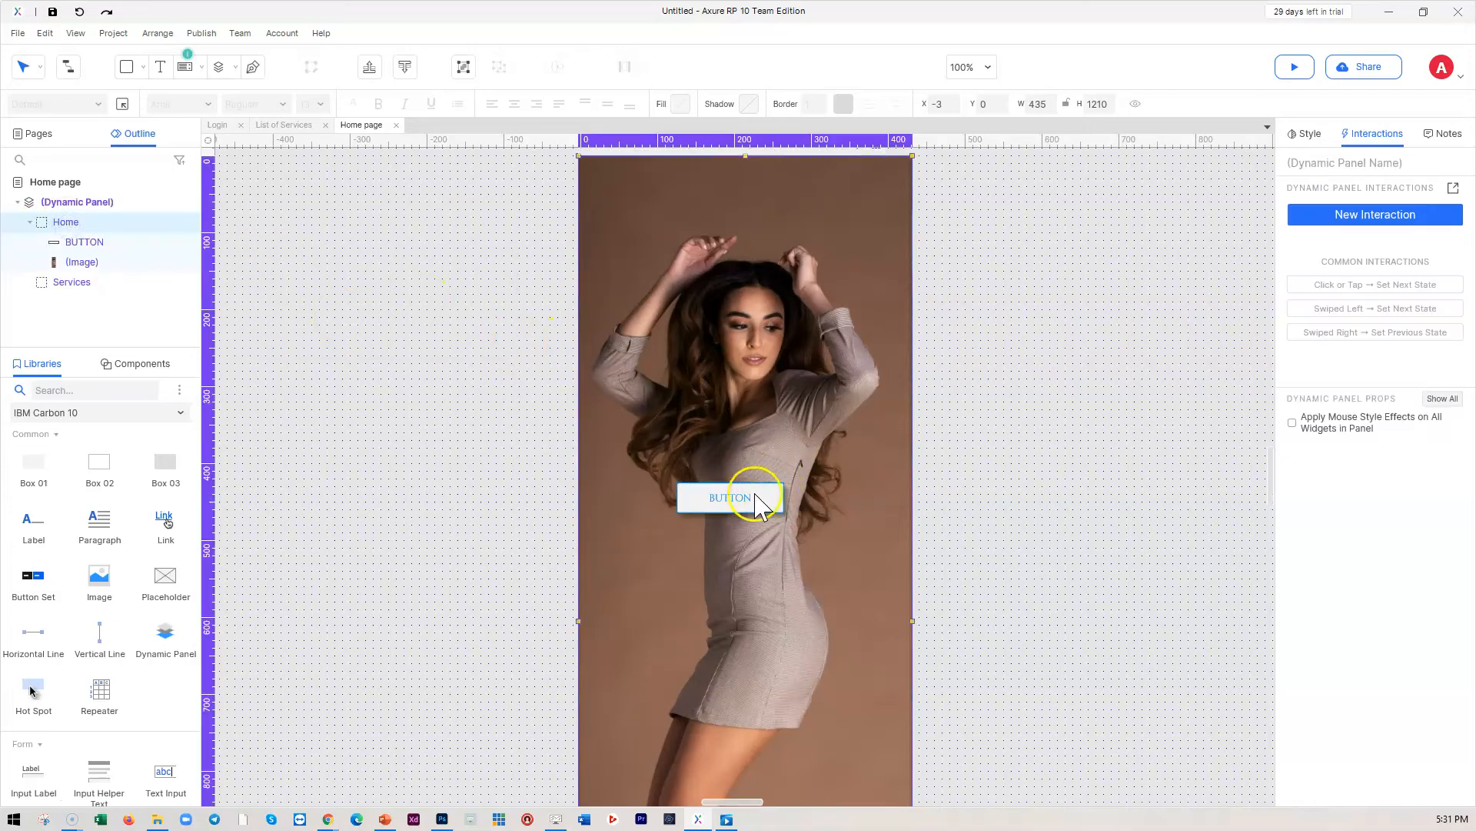
click(732, 496)
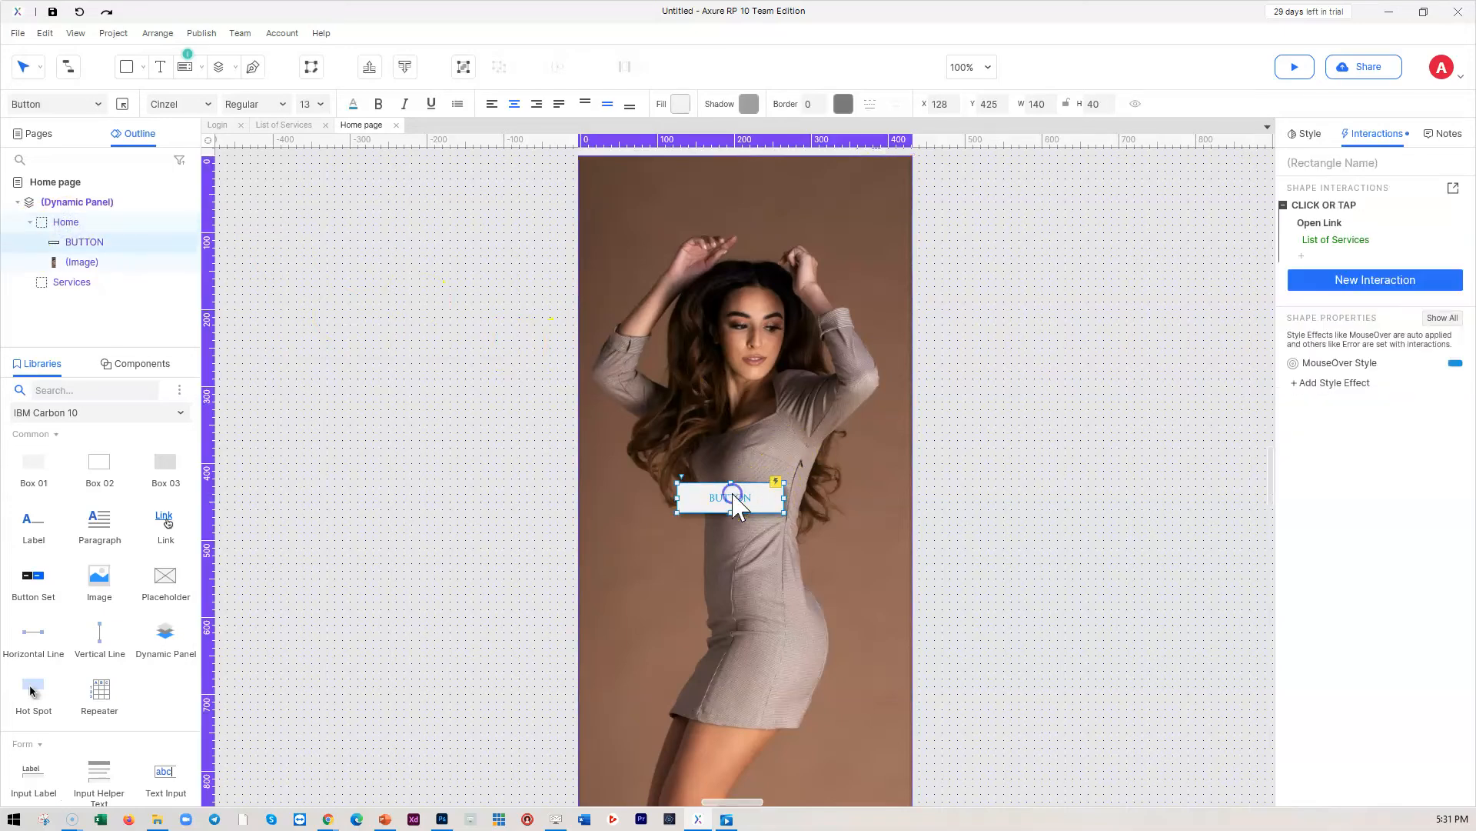
right_click(1375, 230)
click(1351, 271)
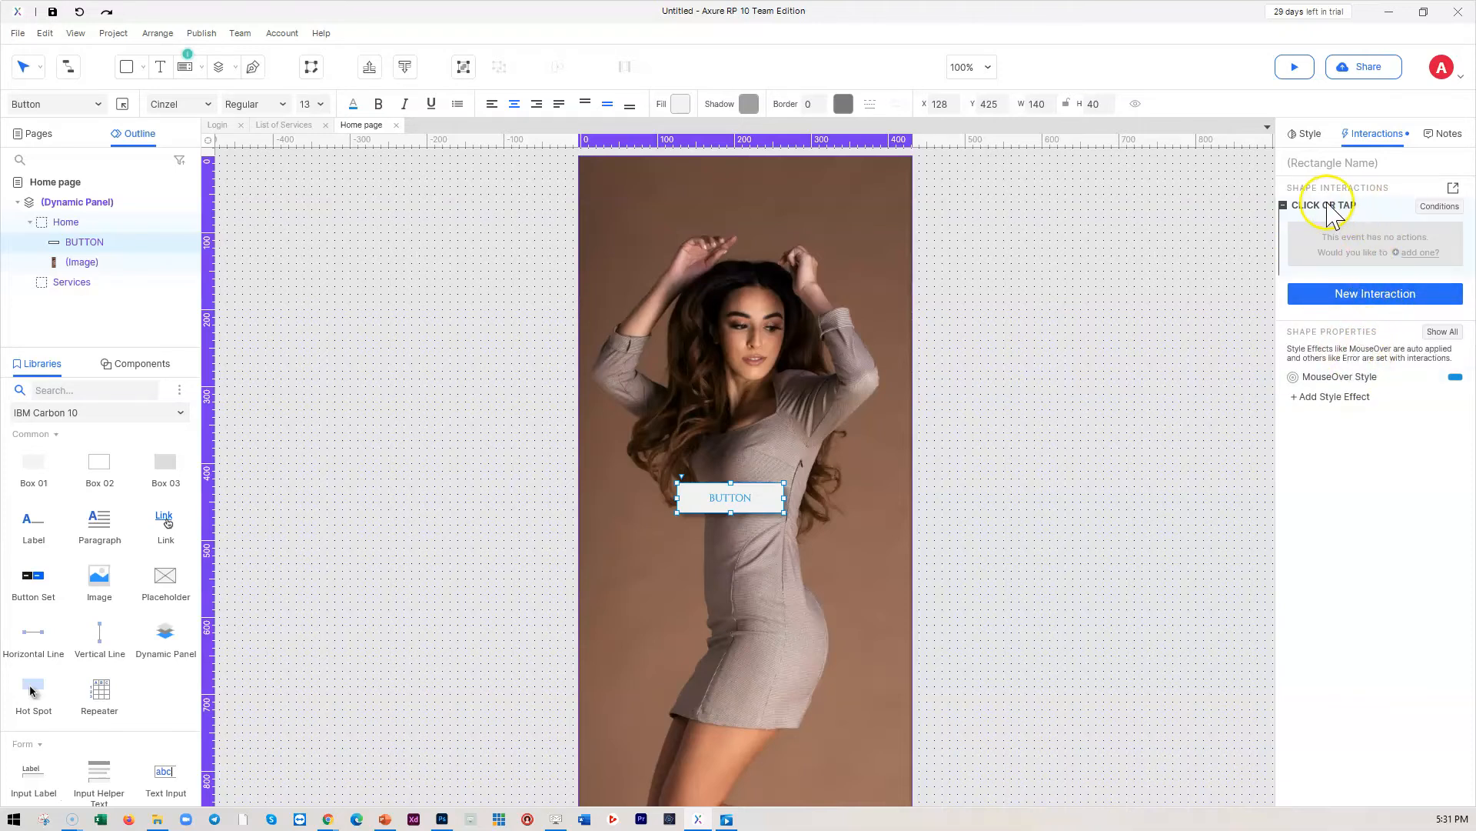
click(1433, 207)
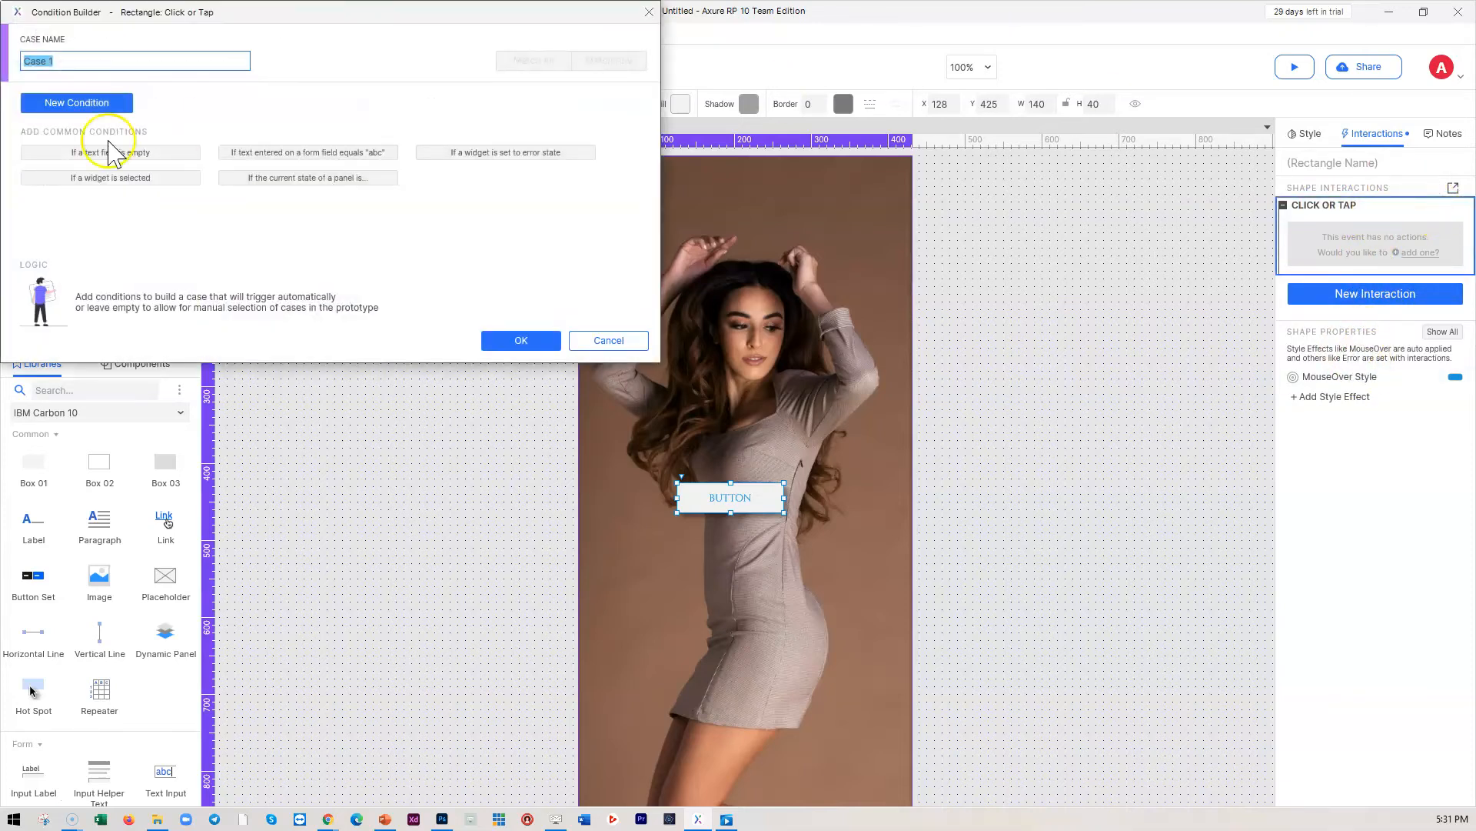
click(648, 11)
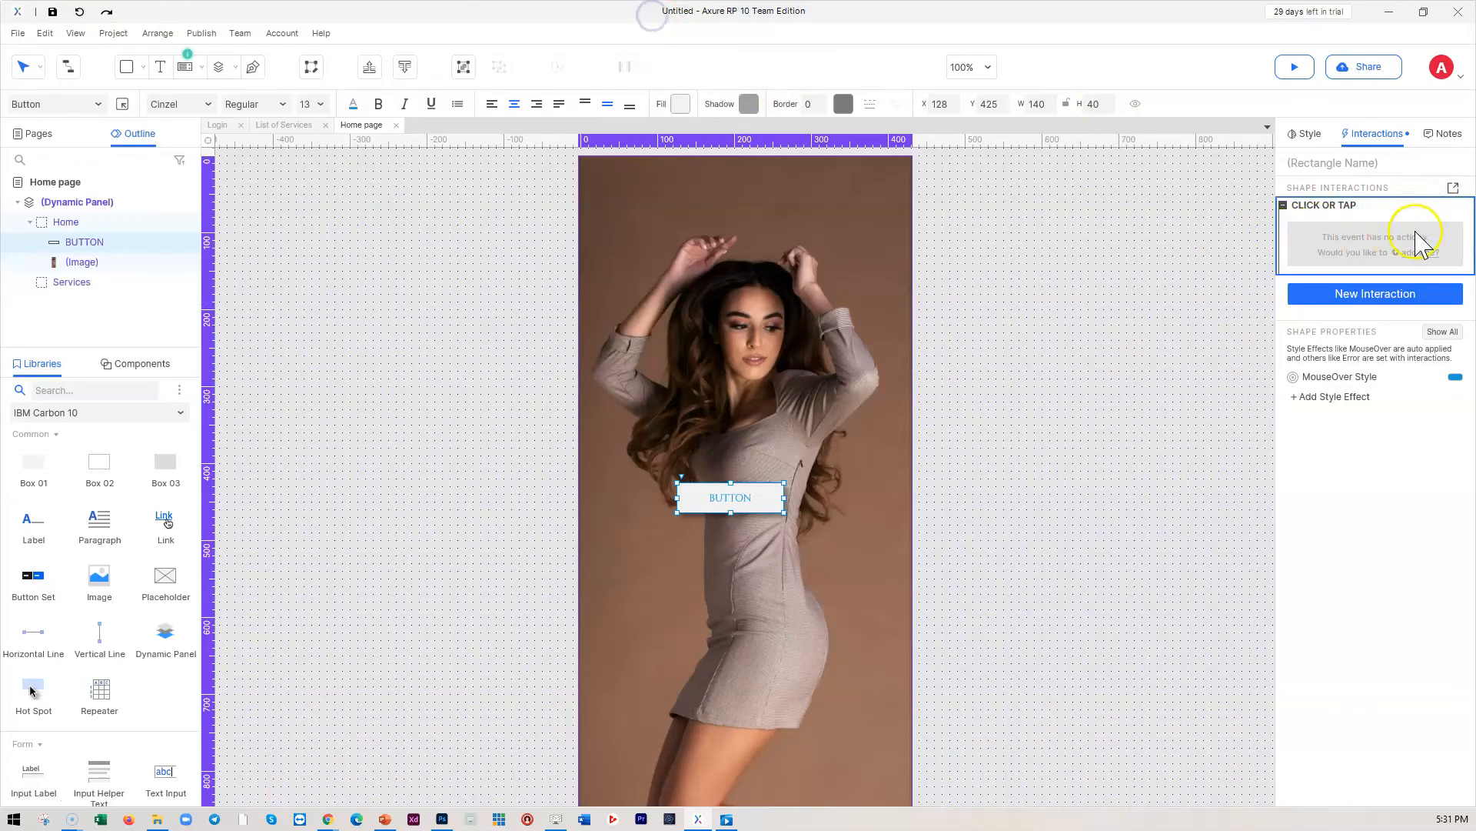
click(1364, 293)
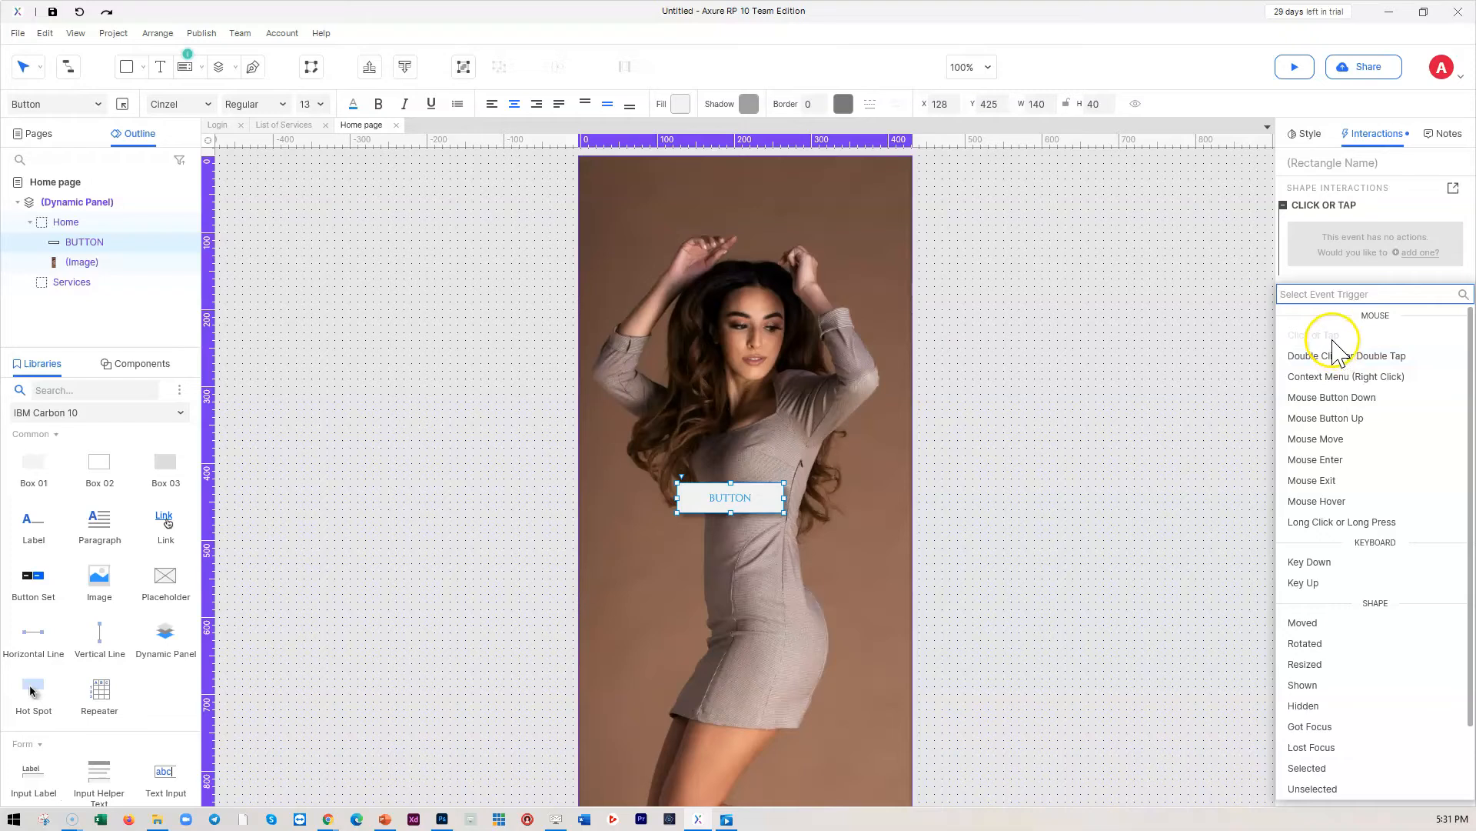
click(1170, 293)
- Give the button's Click or Tap event a Set Panel State action that switches the dynamic panel to Services
click(1417, 252)
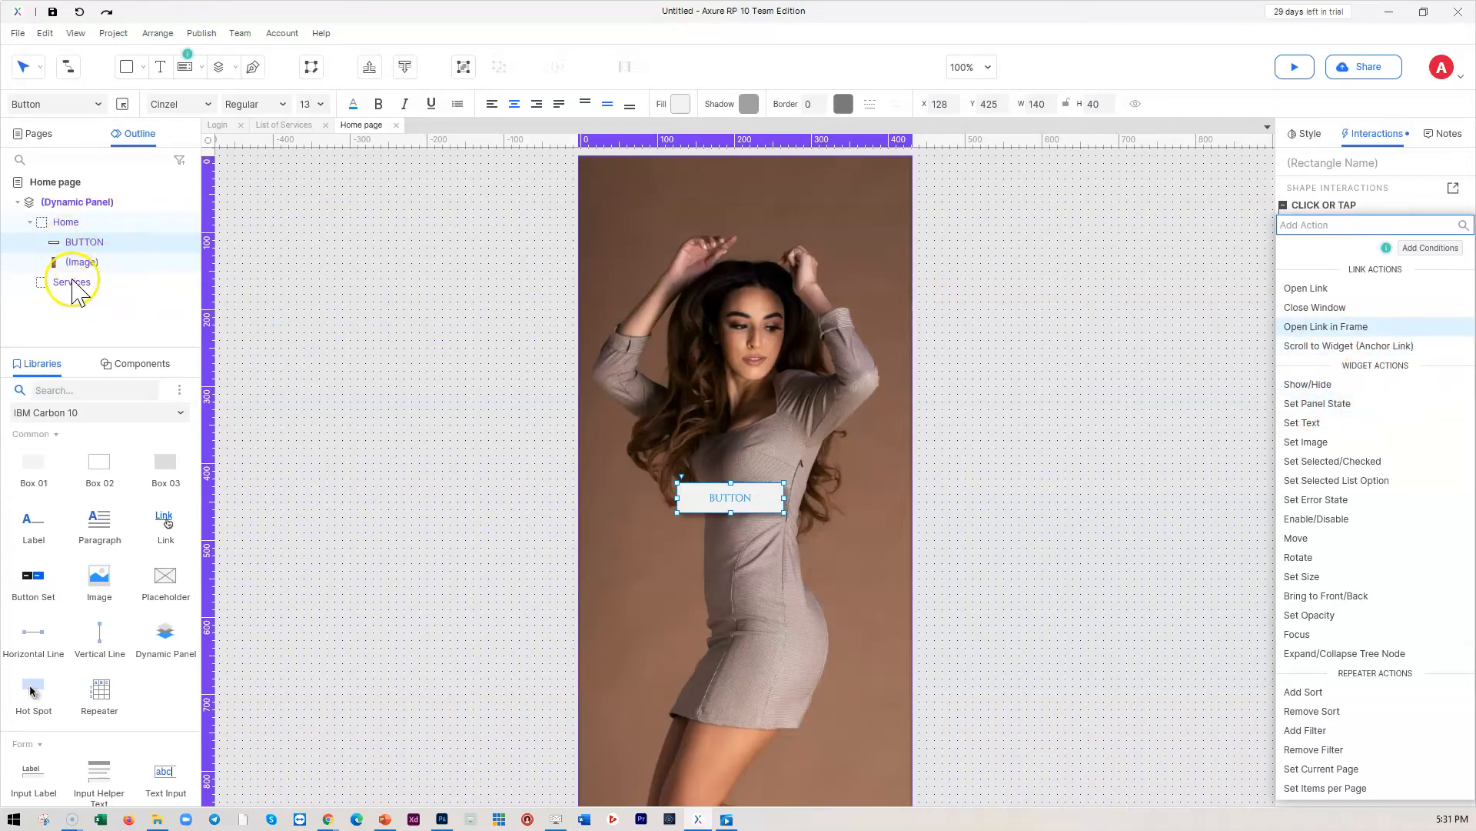
click(1317, 403)
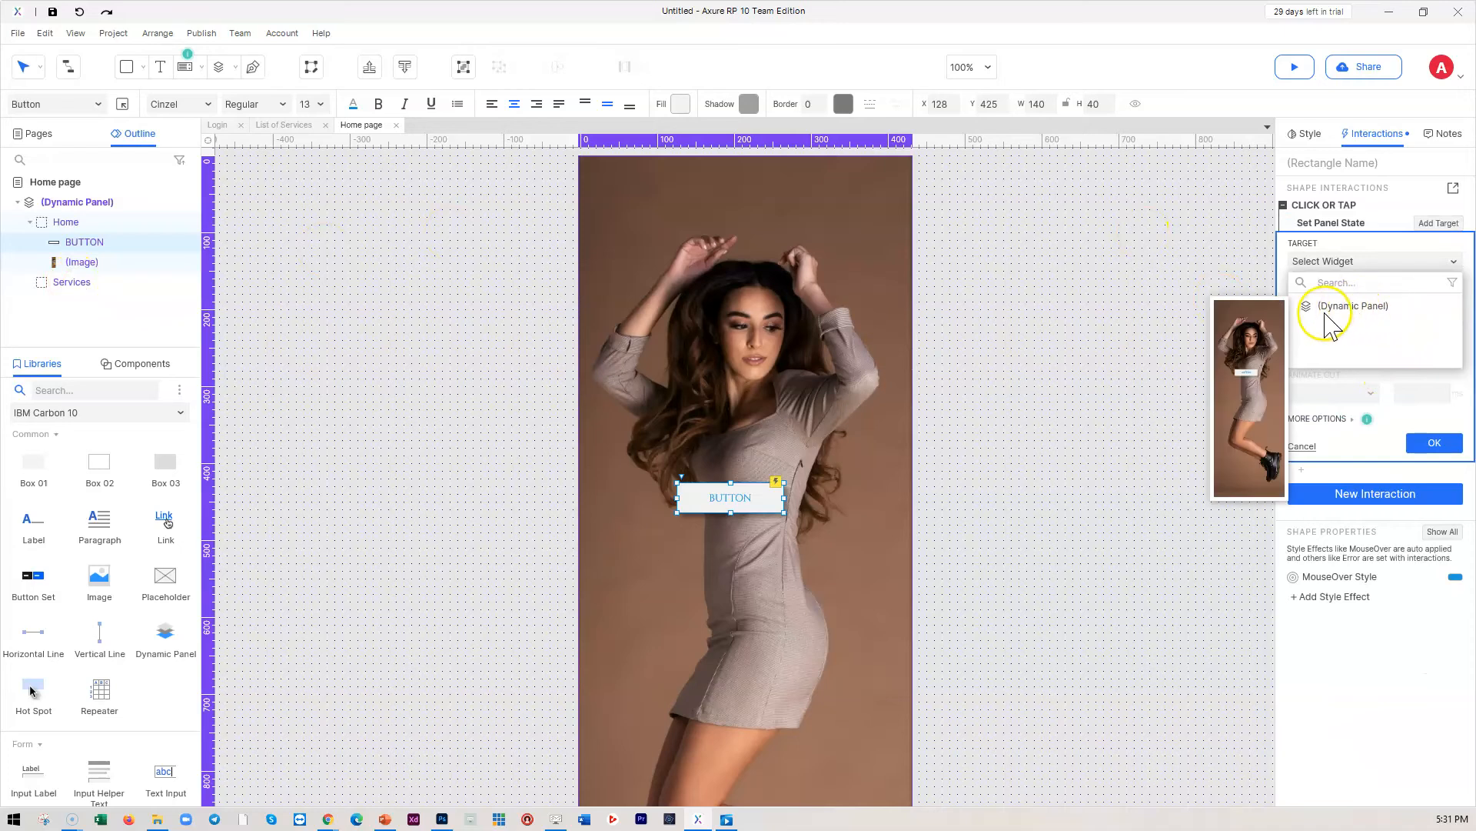
click(1324, 311)
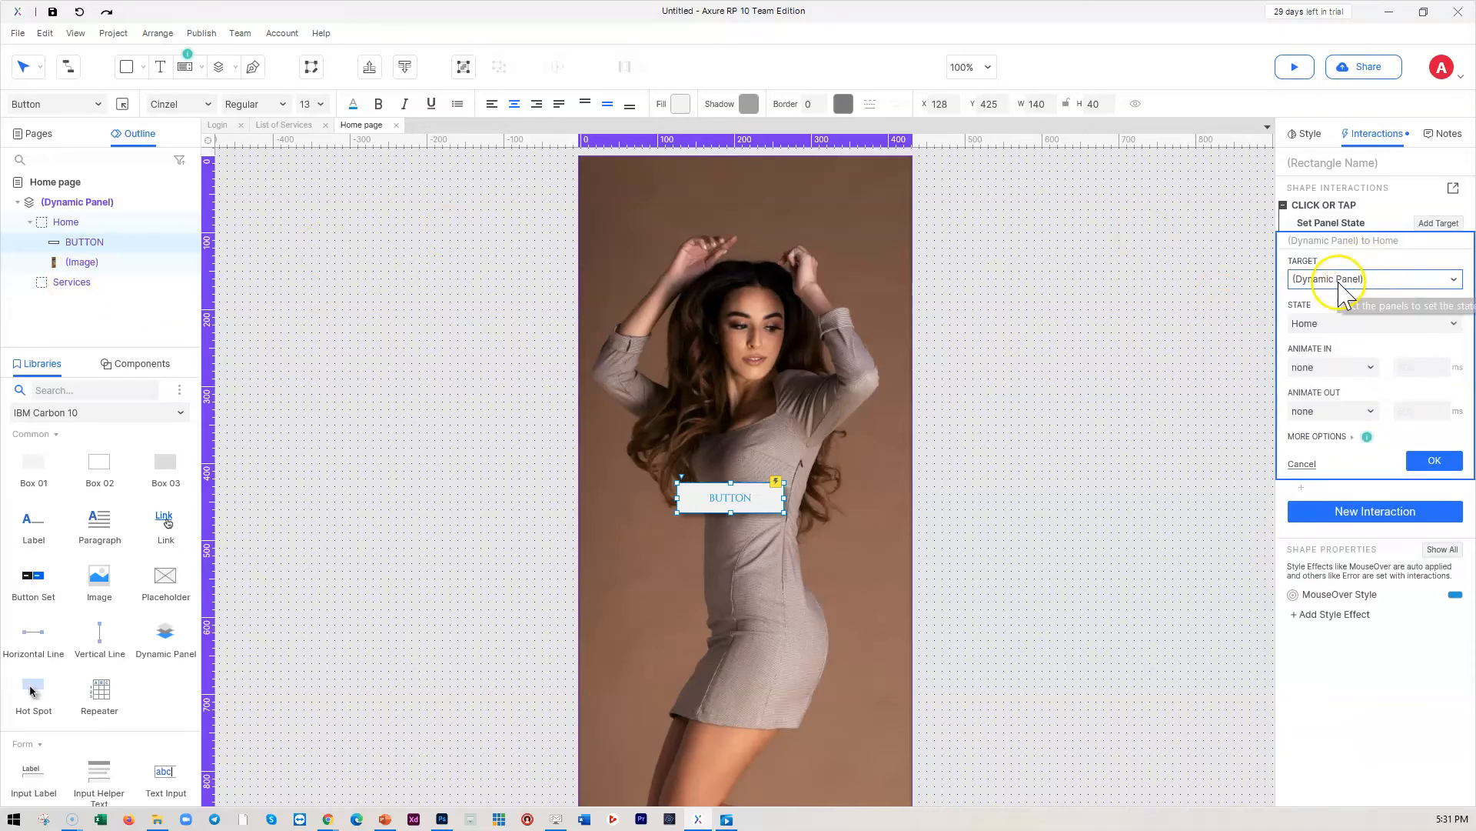
click(1340, 321)
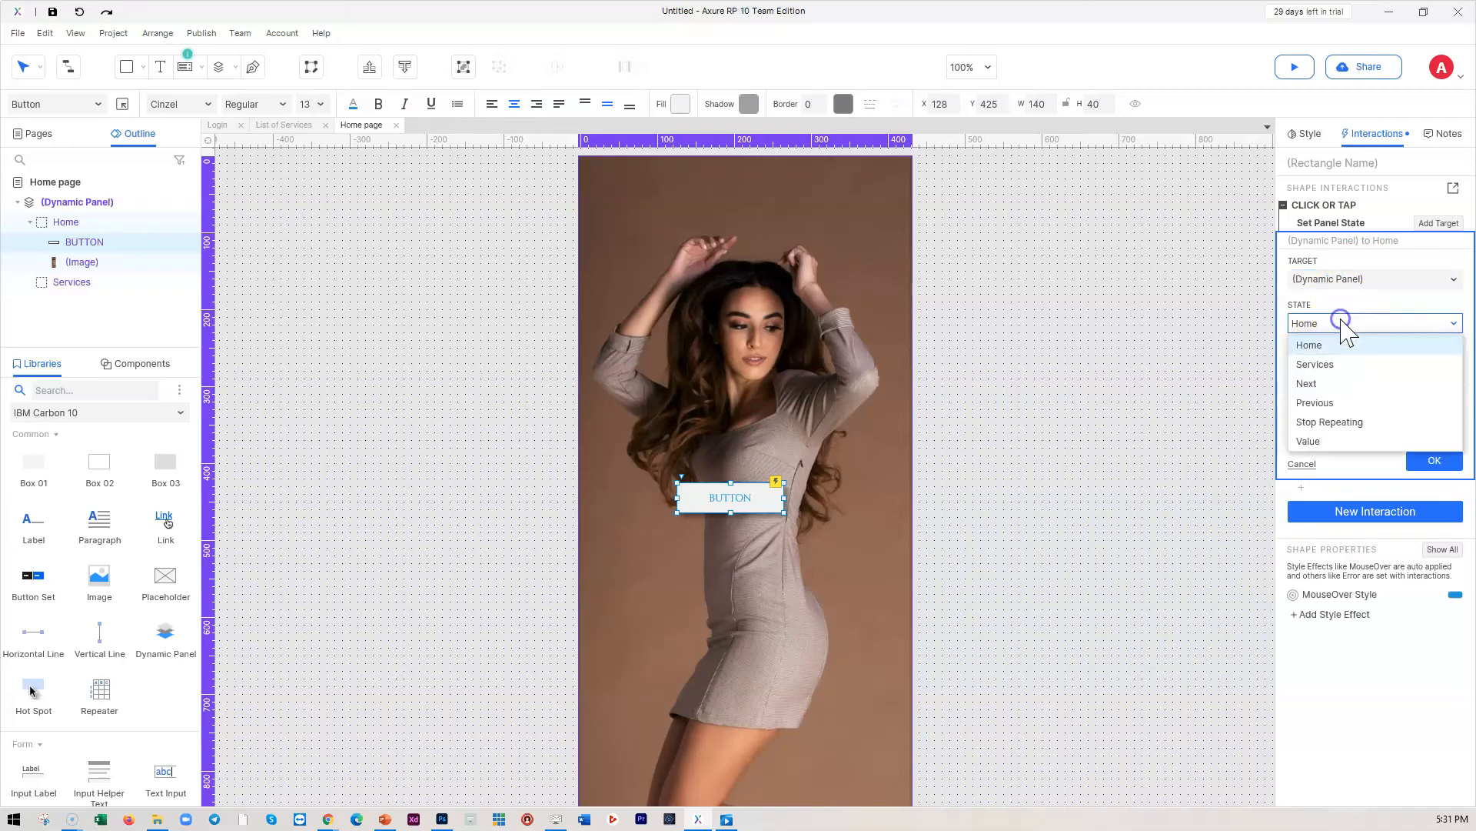
click(1324, 366)
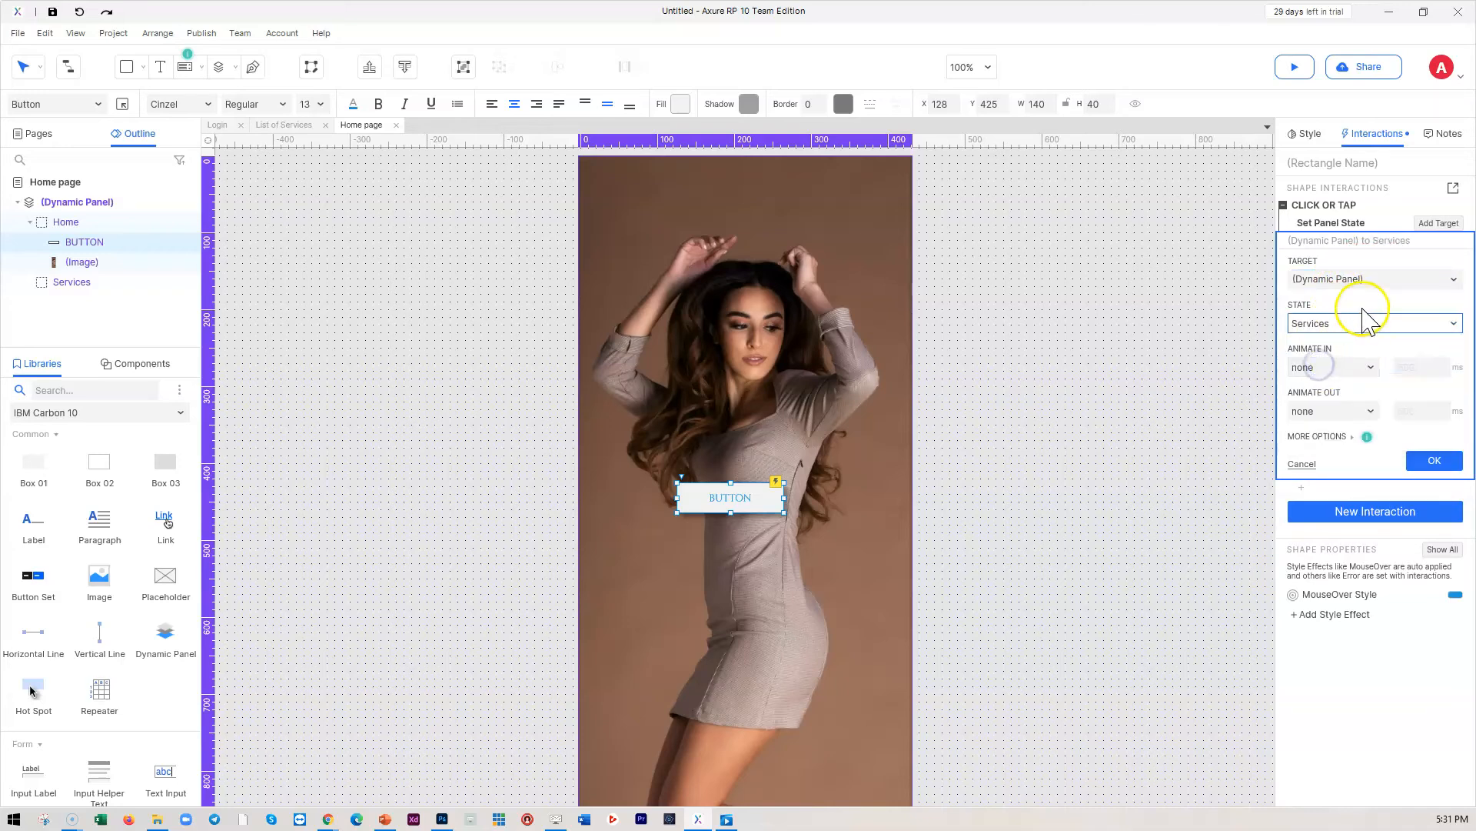
click(1435, 461)
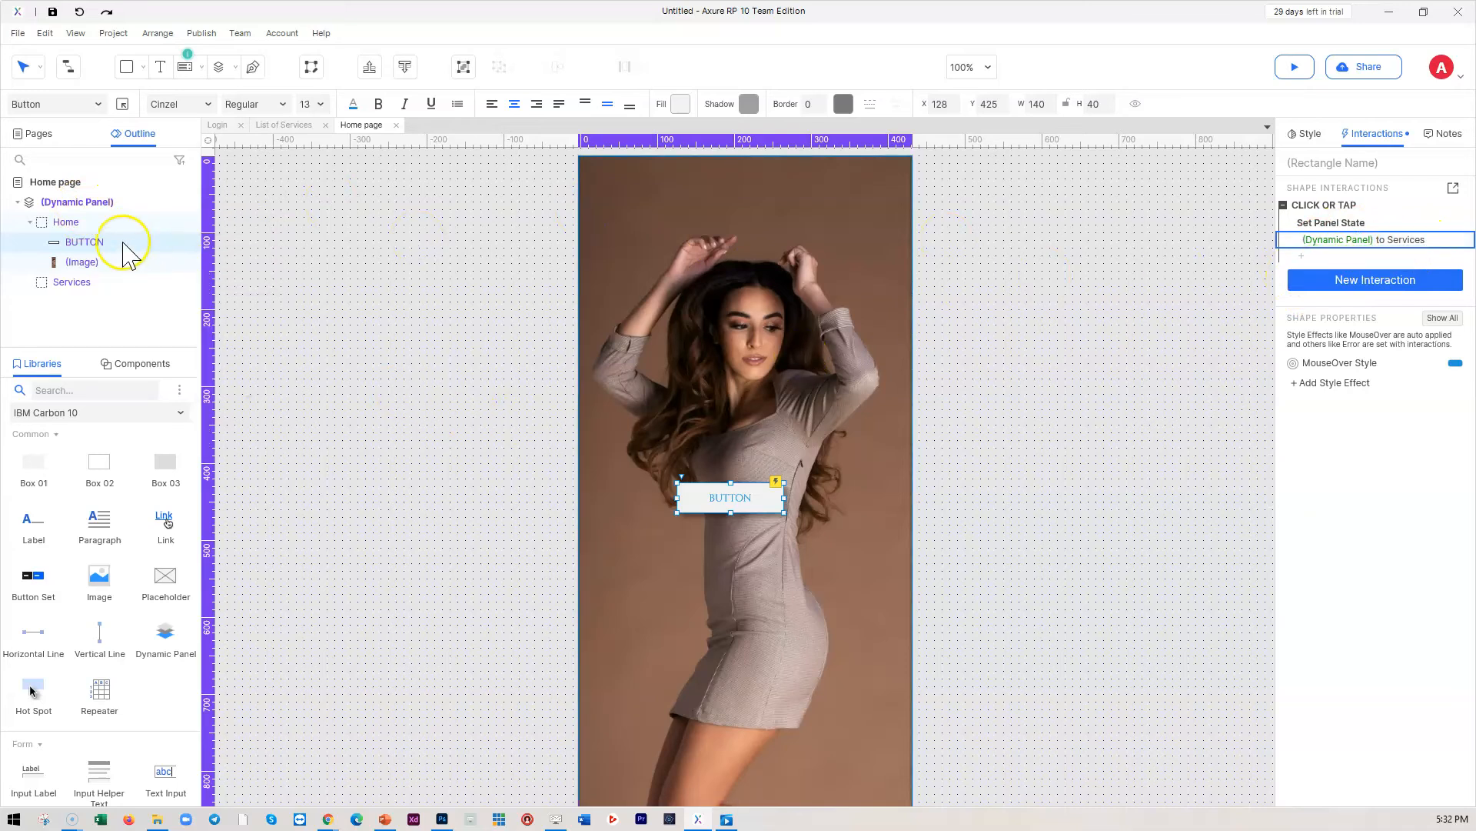
- Delete the List of Services and Login pages from the project
click(35, 135)
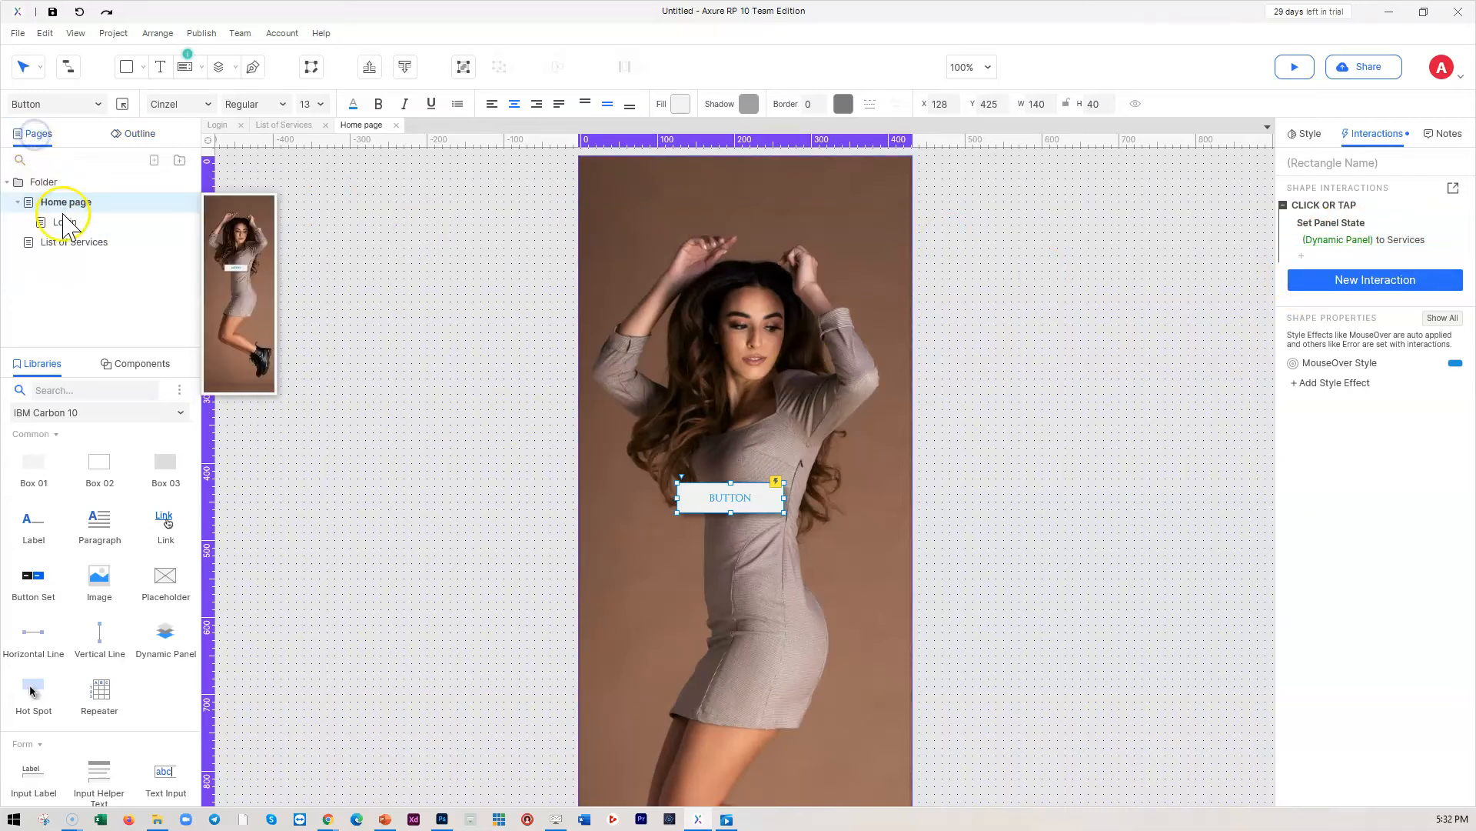
right_click(65, 244)
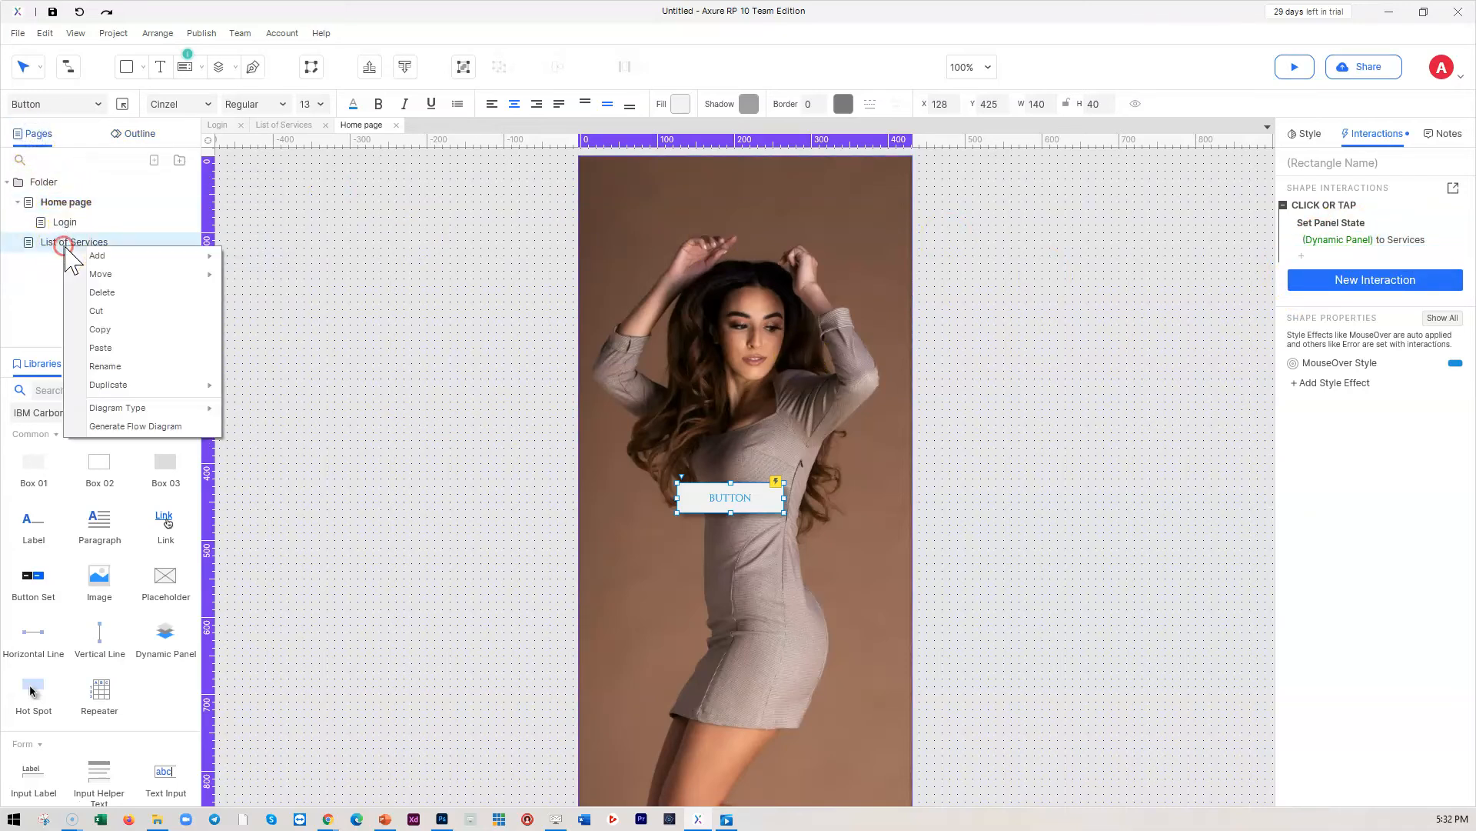
click(101, 293)
right_click(66, 224)
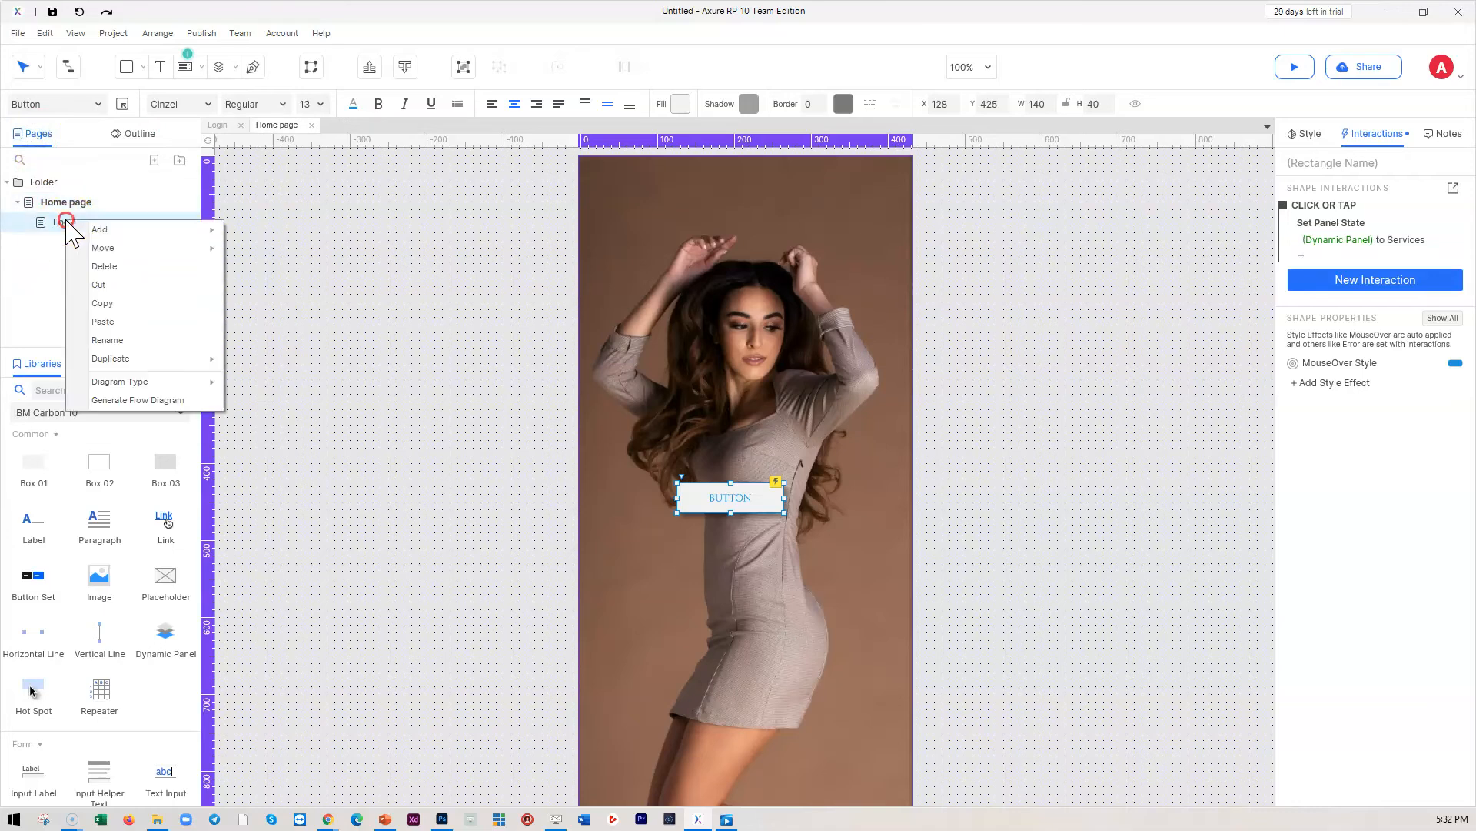
click(106, 274)
click(331, 295)
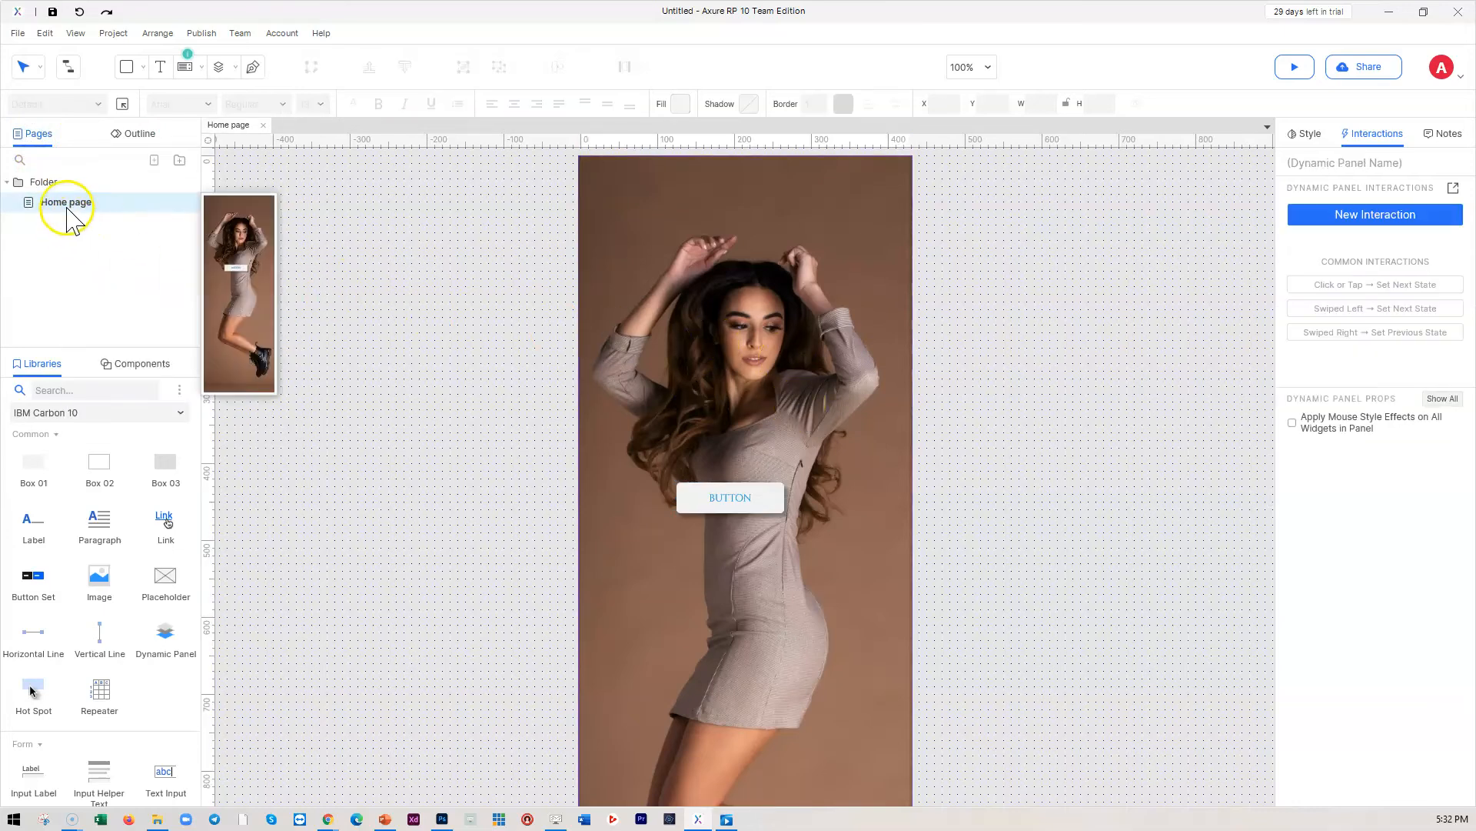
- Open the dynamic panel's Services state for editing and show the page's widget outline
scroll(754, 476, down, 2)
scroll(755, 476, up, 2)
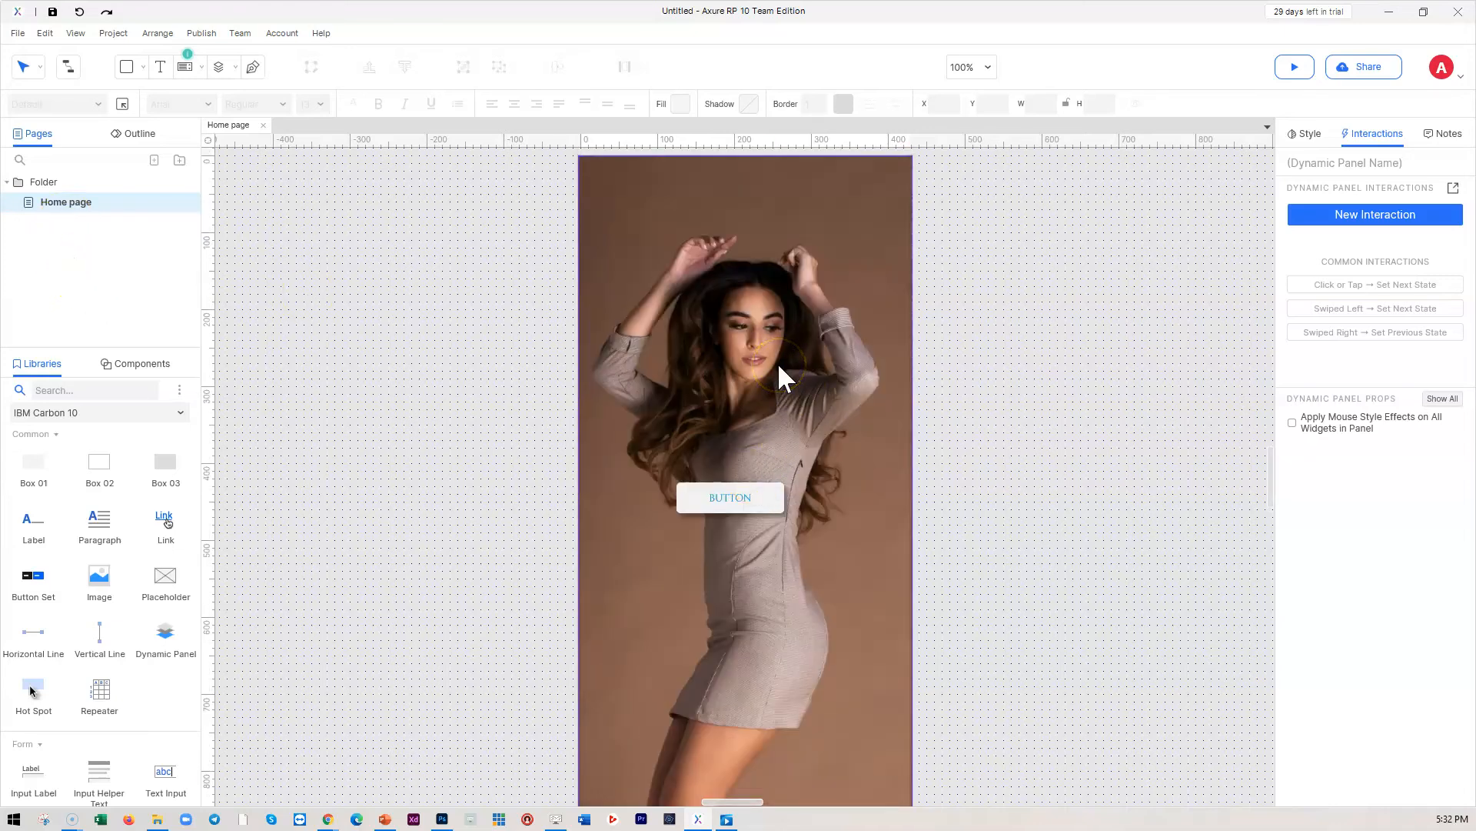
click(707, 293)
scroll(711, 305, up, 3)
scroll(755, 320, down, 1)
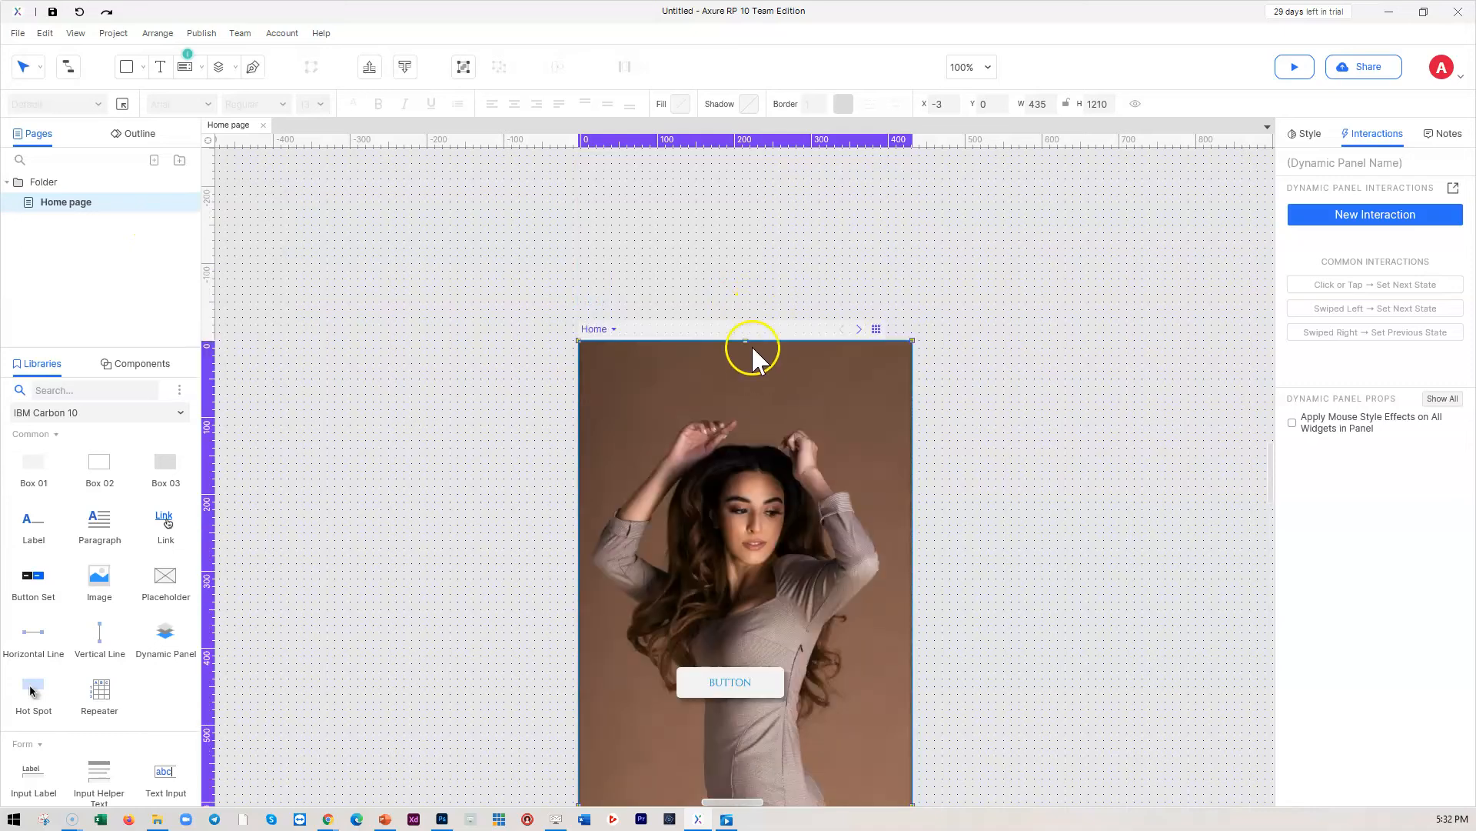
click(751, 345)
click(859, 330)
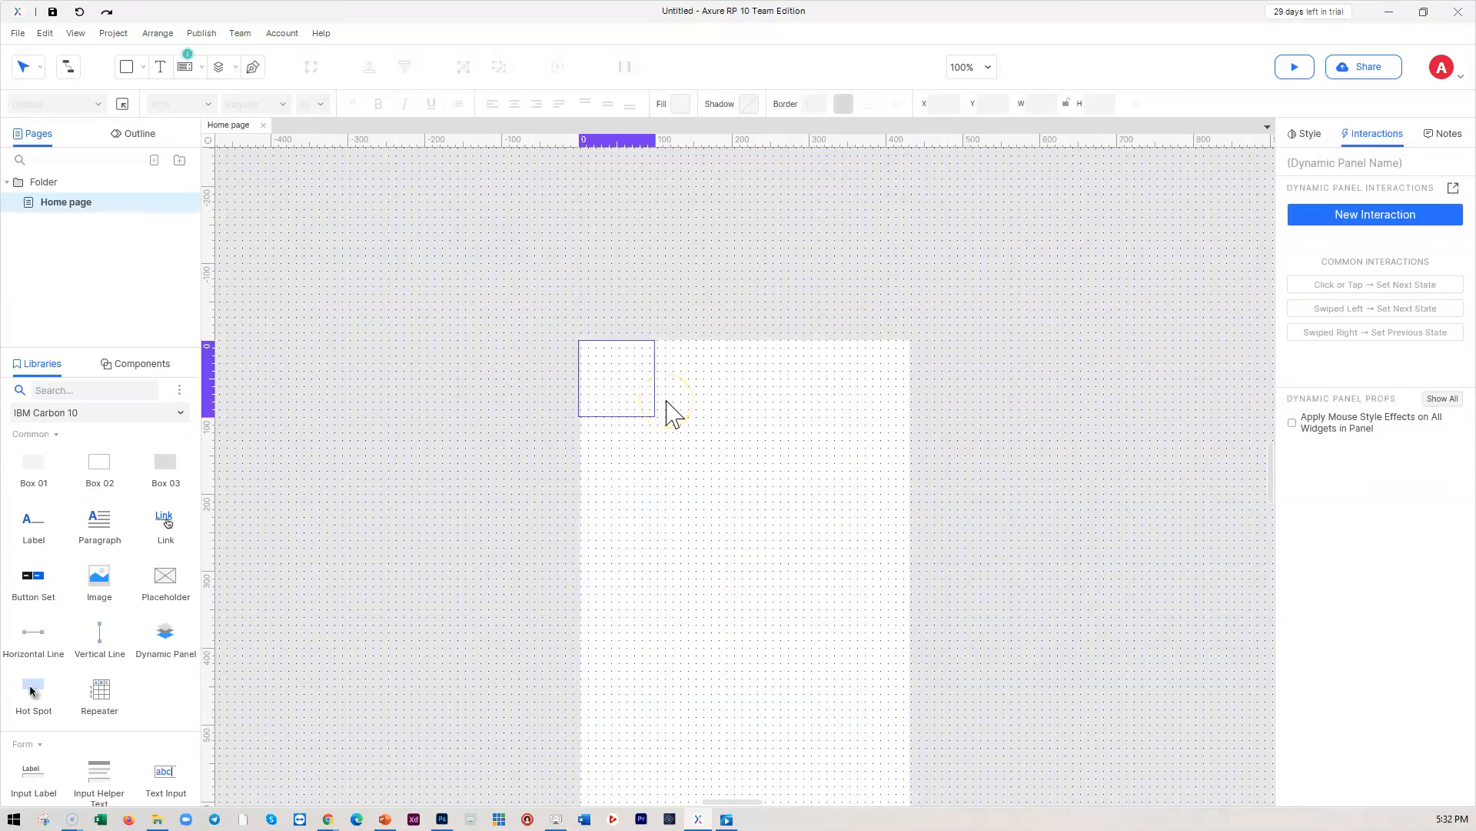
click(631, 393)
click(133, 135)
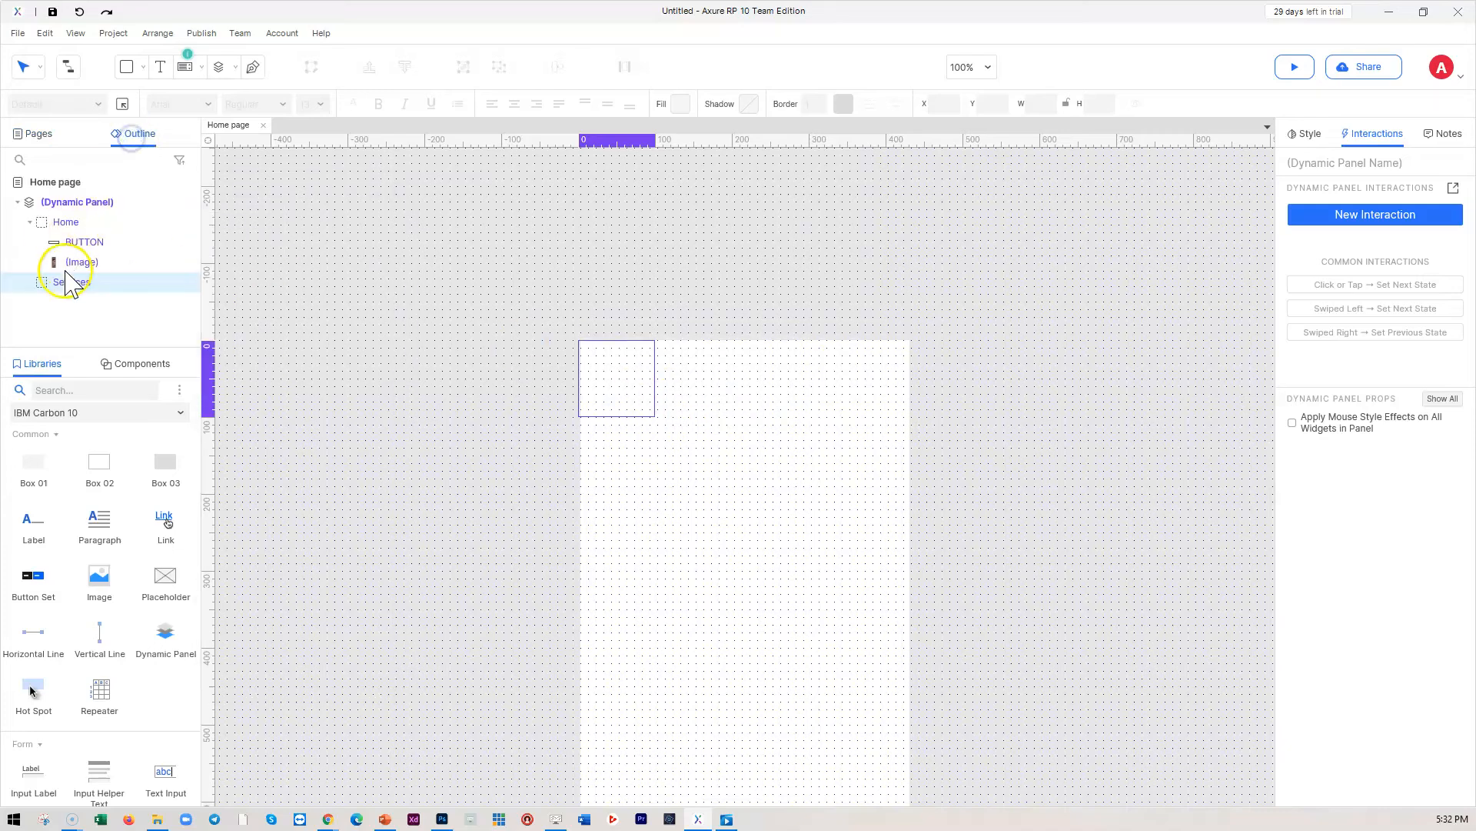
- Add the eye makeup photo to the Services state, scaled to about 434 by 289 and aligned with the page's top-left corner
click(636, 396)
drag(683, 486, 611, 368)
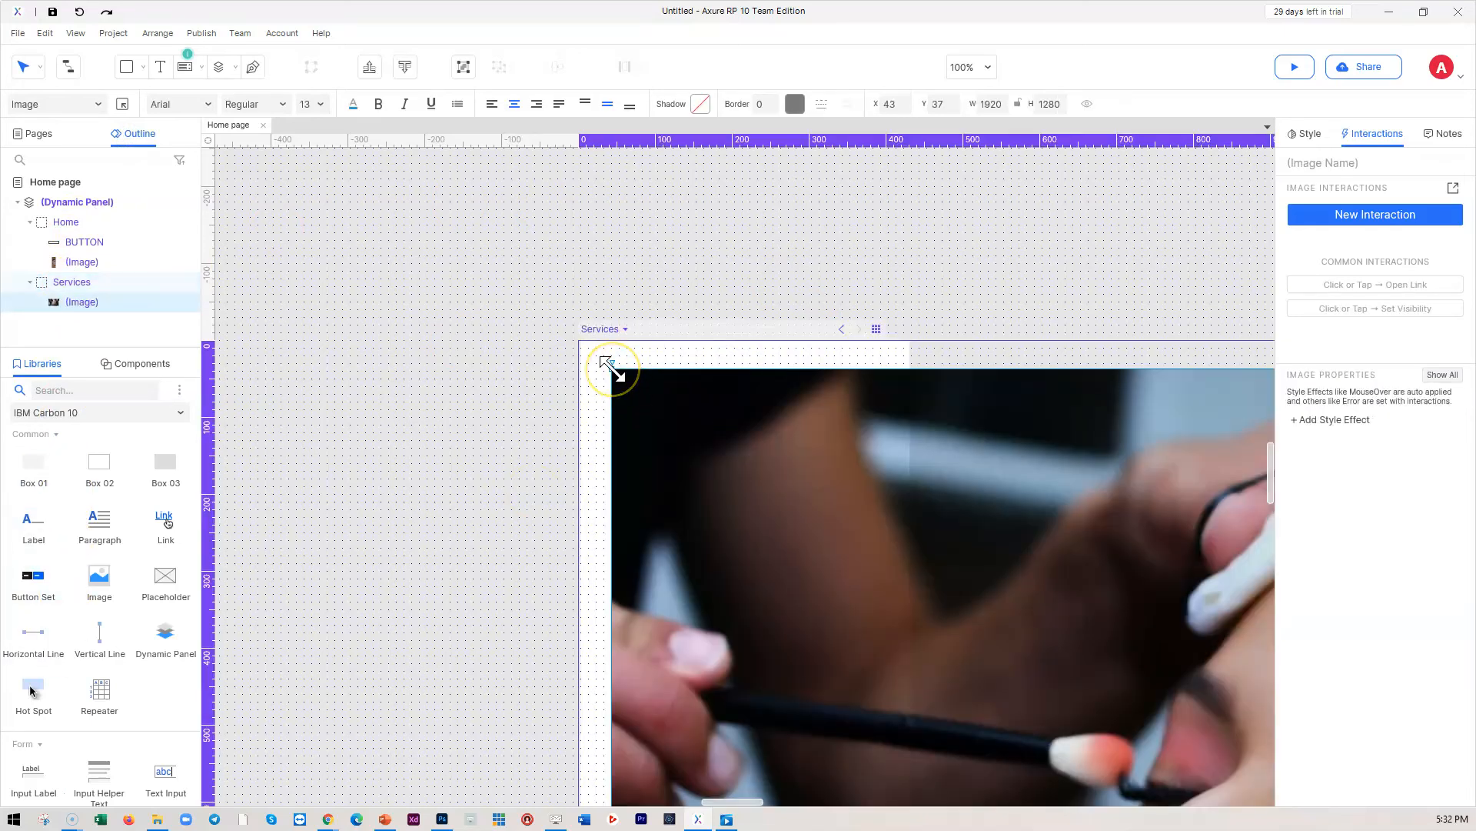
drag(611, 368, 1251, 754)
drag(967, 602, 593, 342)
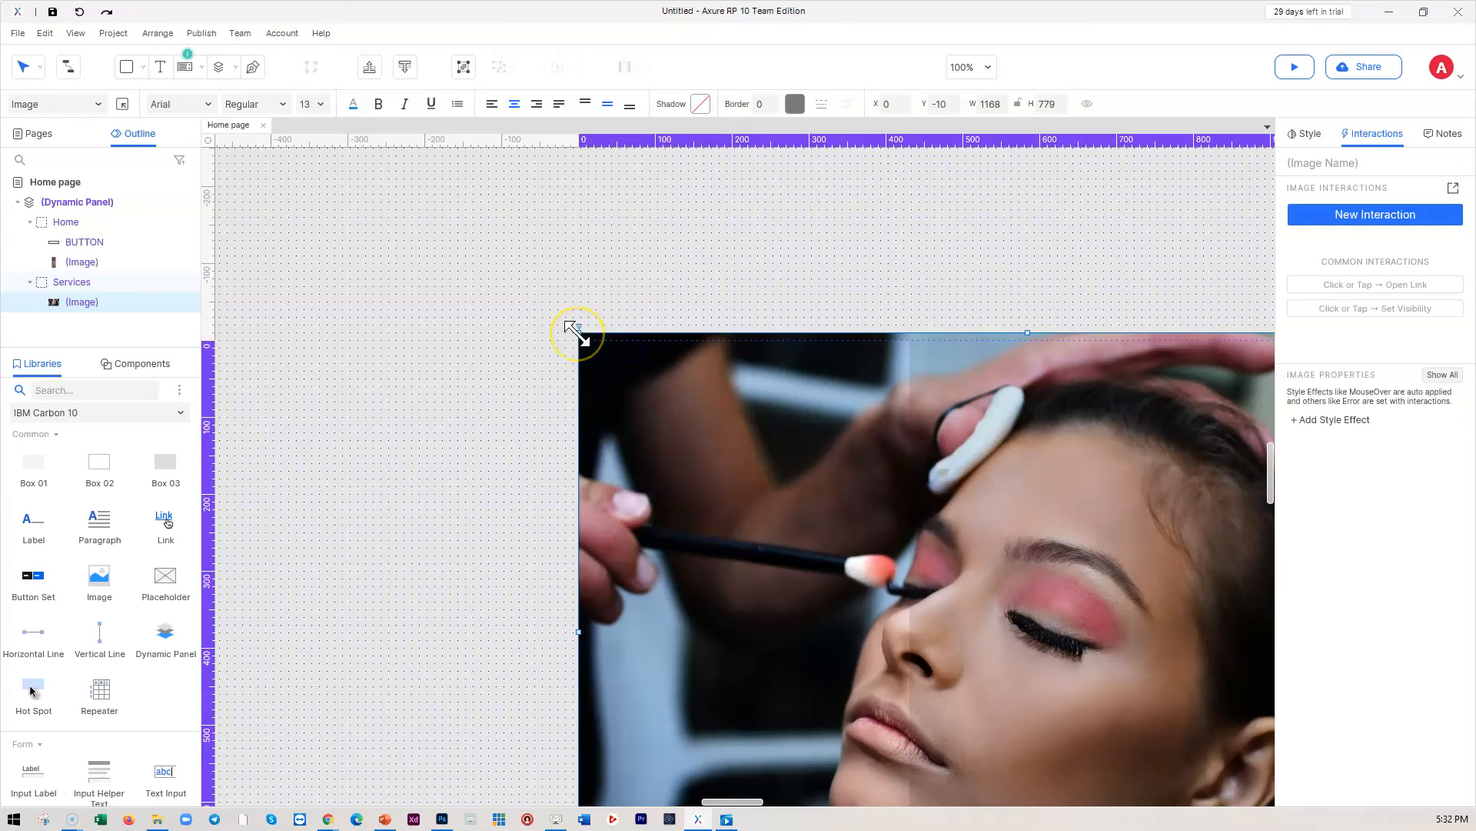
drag(573, 329, 691, 389)
drag(1028, 637, 912, 563)
click(1025, 508)
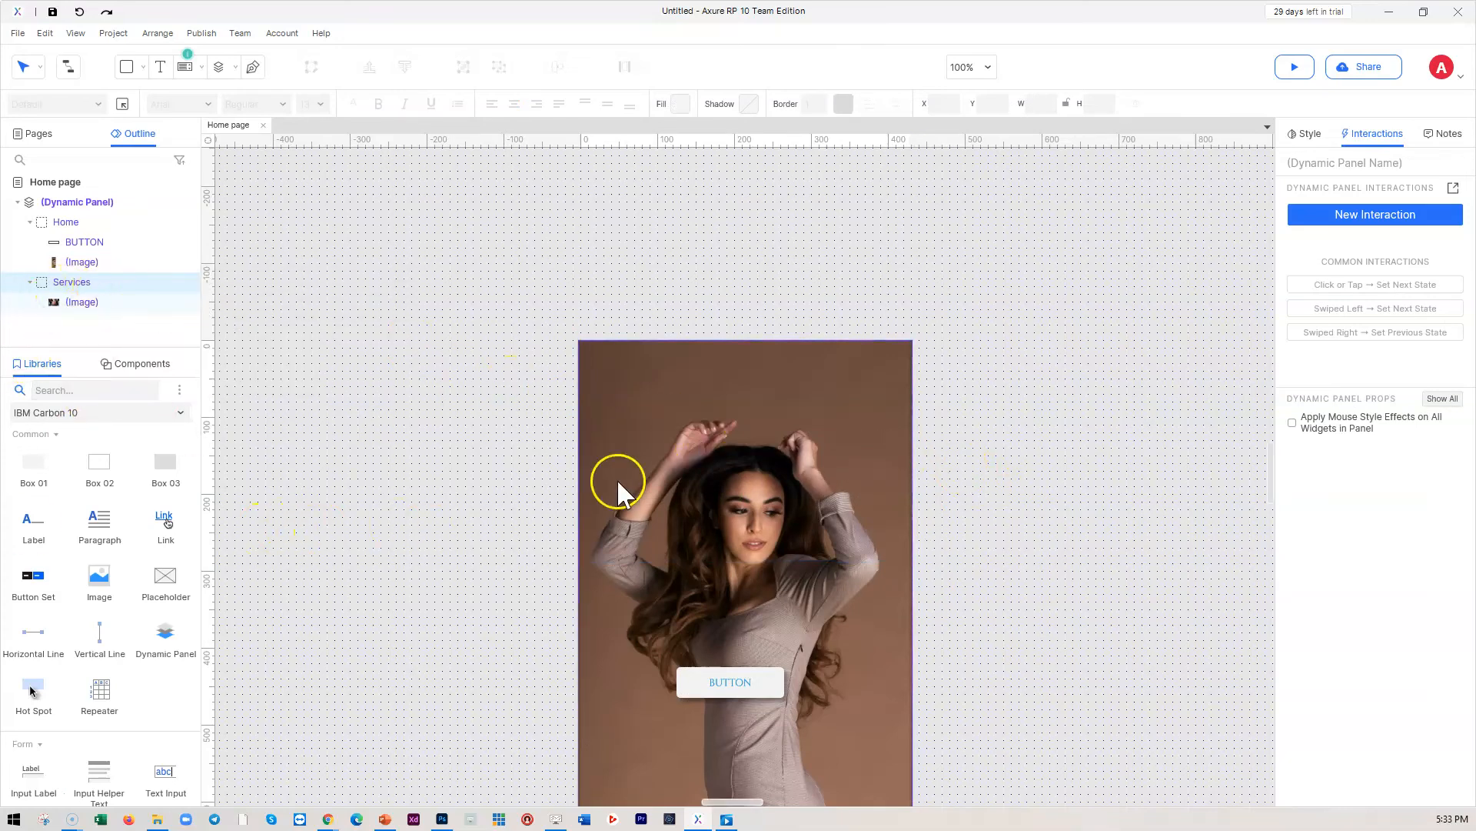
- Preview the prototype in the browser, test the button's switch to the Services state, and return to Axure RP
scroll(753, 554, down, 5)
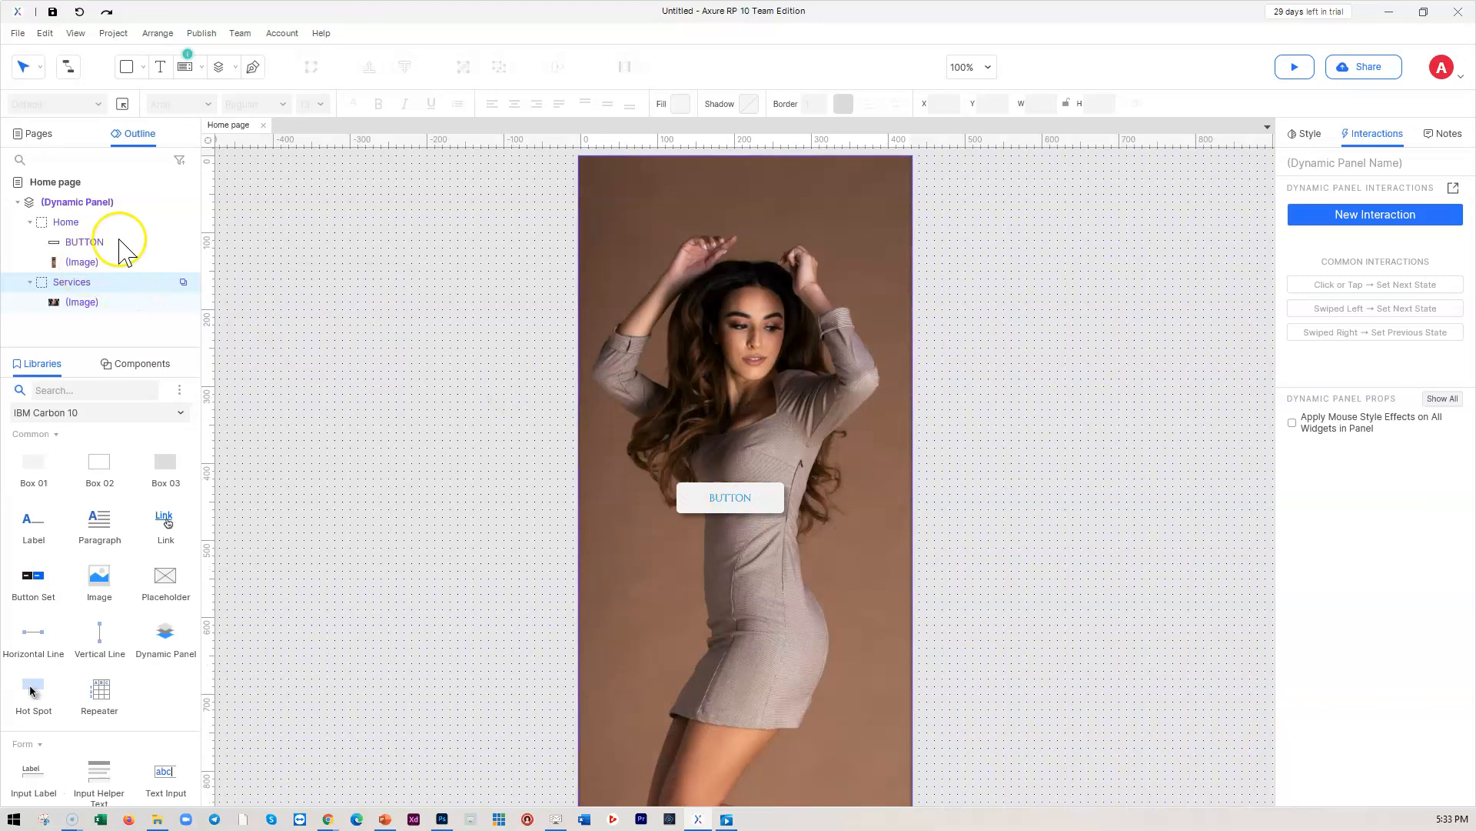
click(1295, 69)
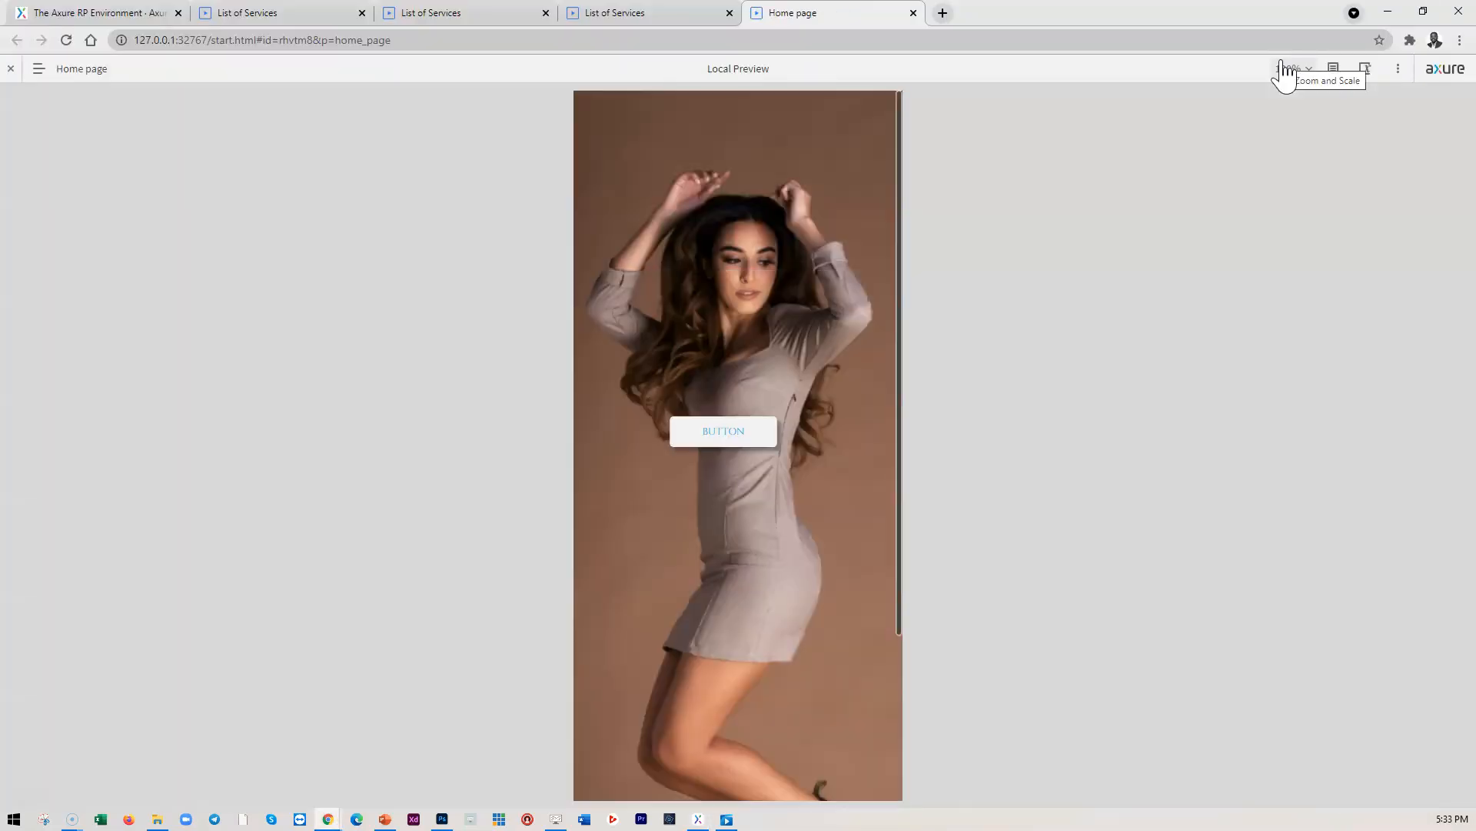
click(729, 429)
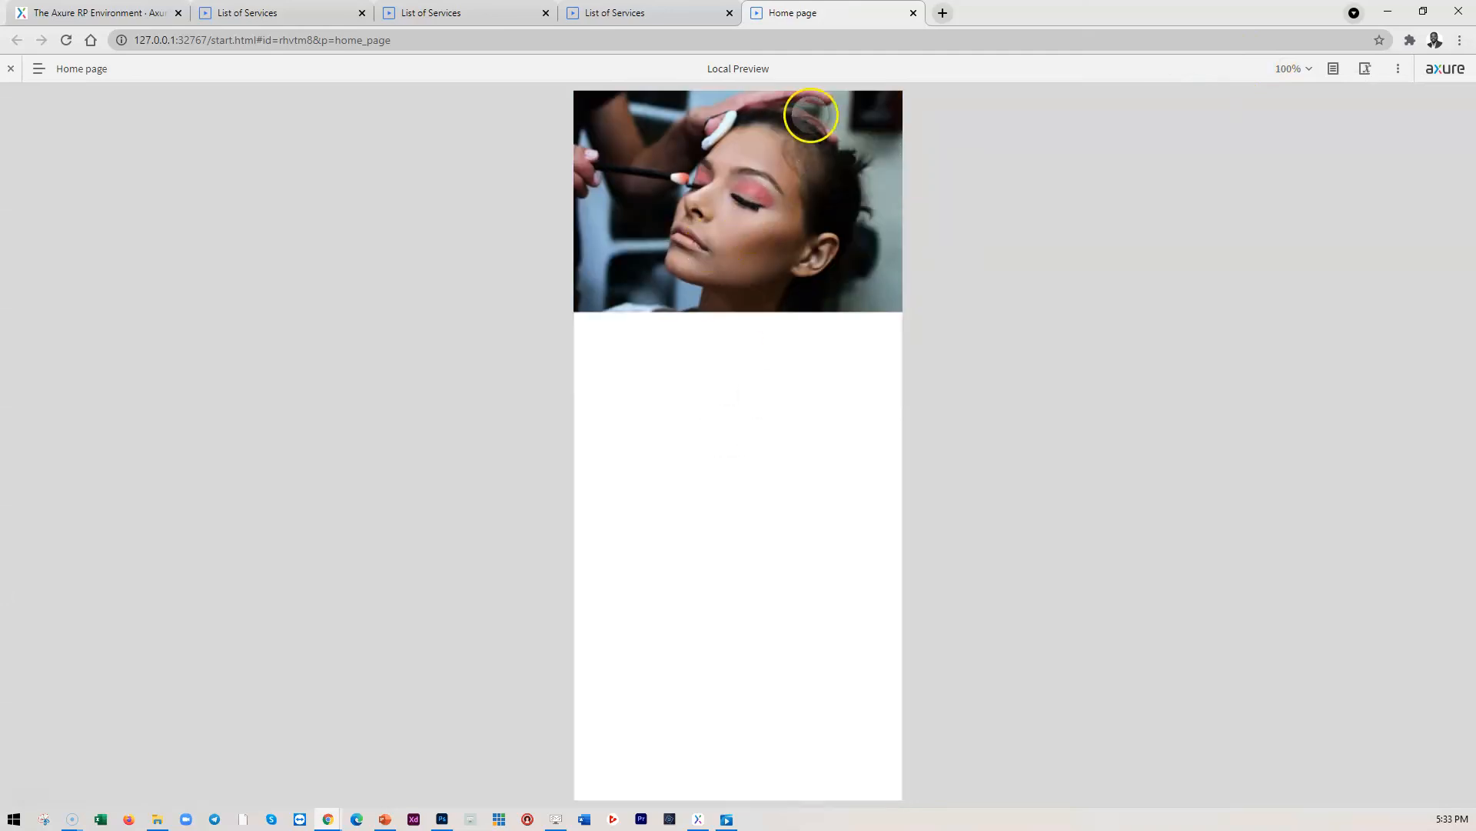
click(1390, 14)
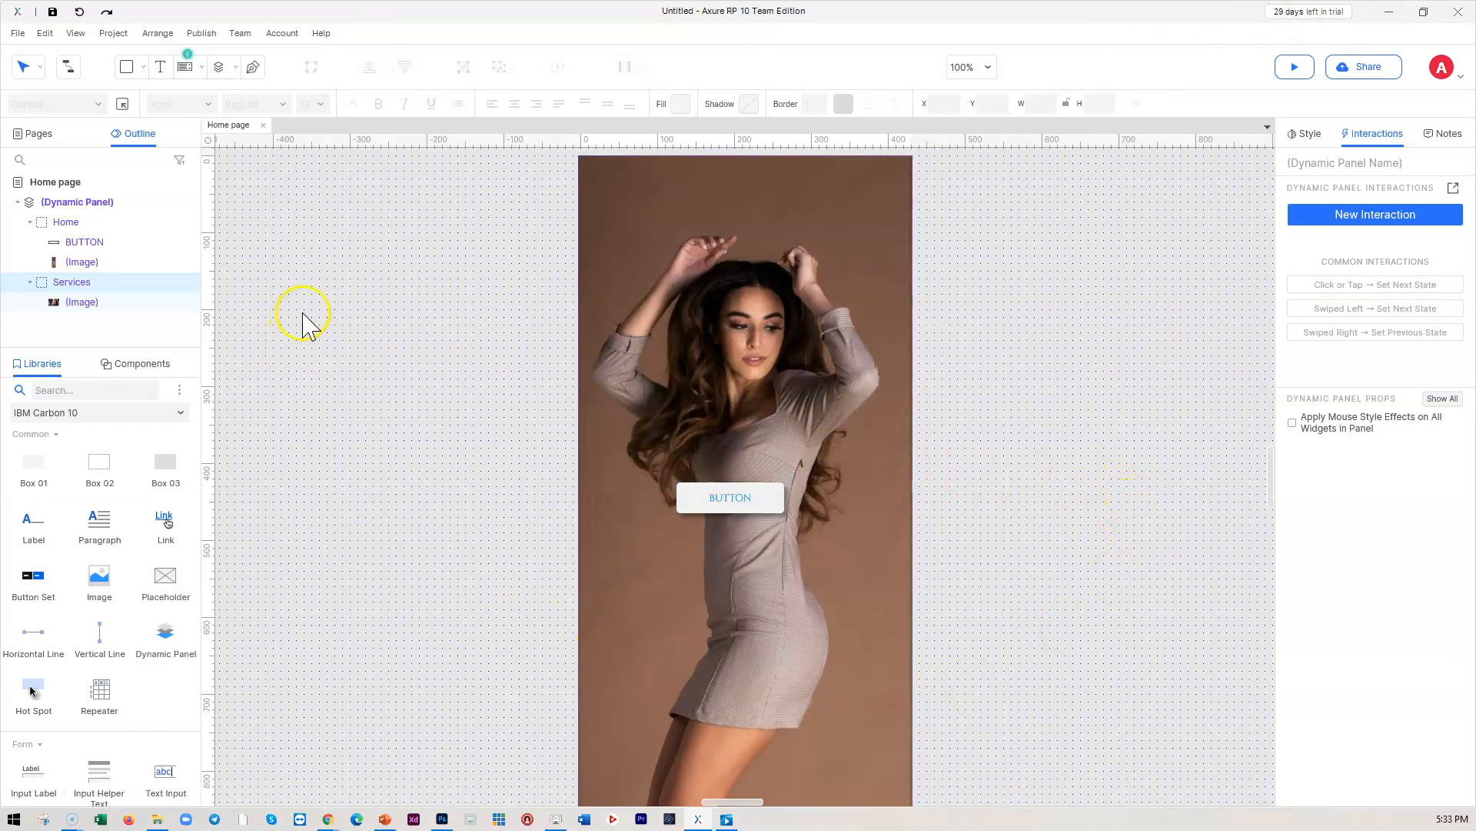
- Show the style settings of the dynamic panel's Services state
mouse_move(93, 228)
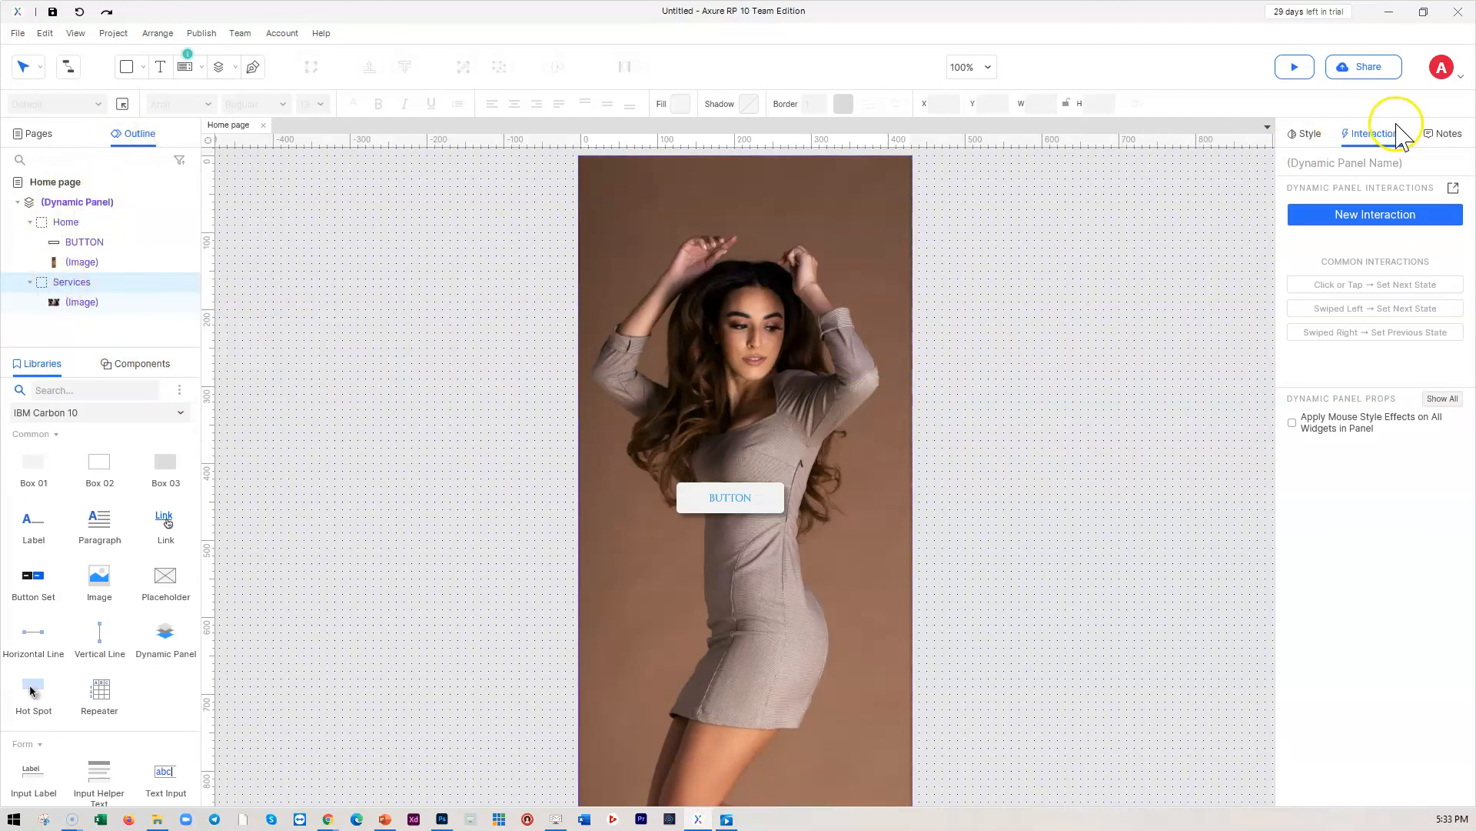
click(1303, 136)
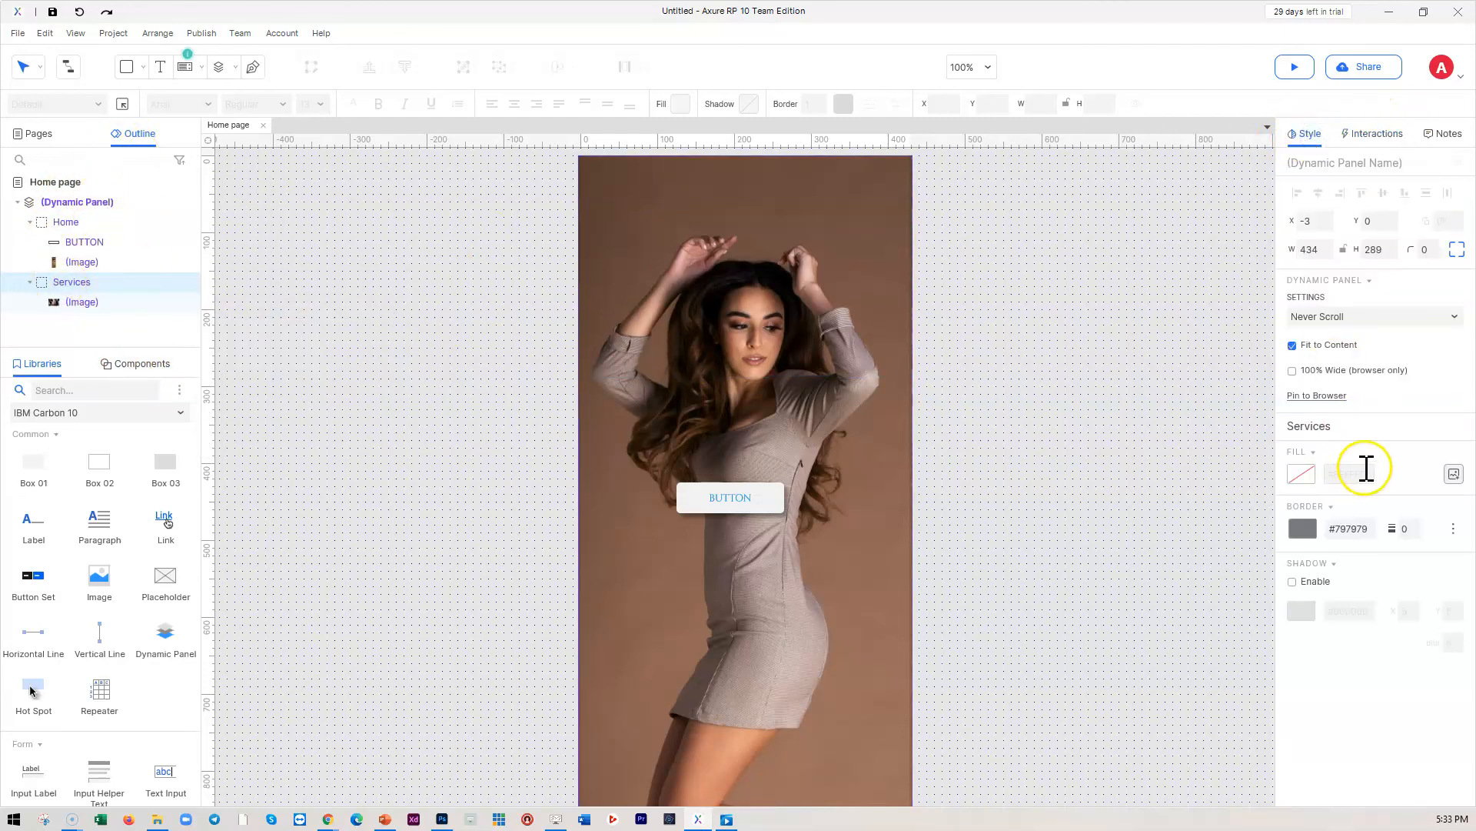